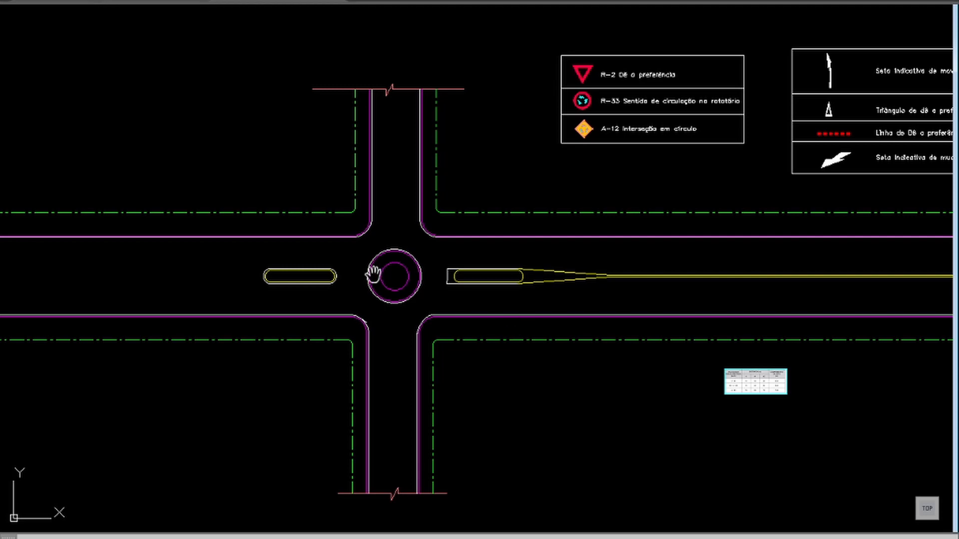
Step: Offset the roundabout's outer white circle outward, keeping the current offset distance
{"action": "scroll", "coordinate": [377, 259], "scroll_direction": "up", "scroll_amount": 2}
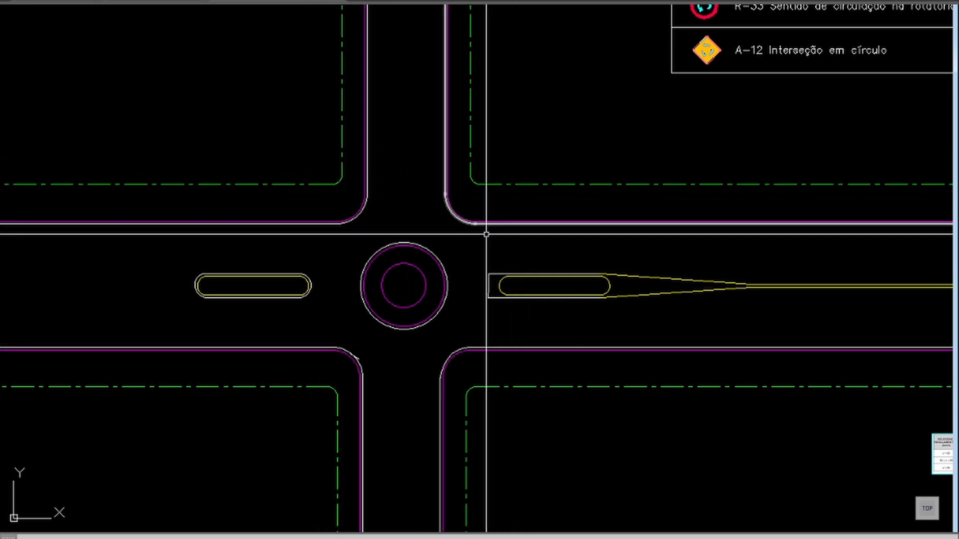
{"action": "scroll", "coordinate": [469, 239], "scroll_direction": "up", "scroll_amount": 2}
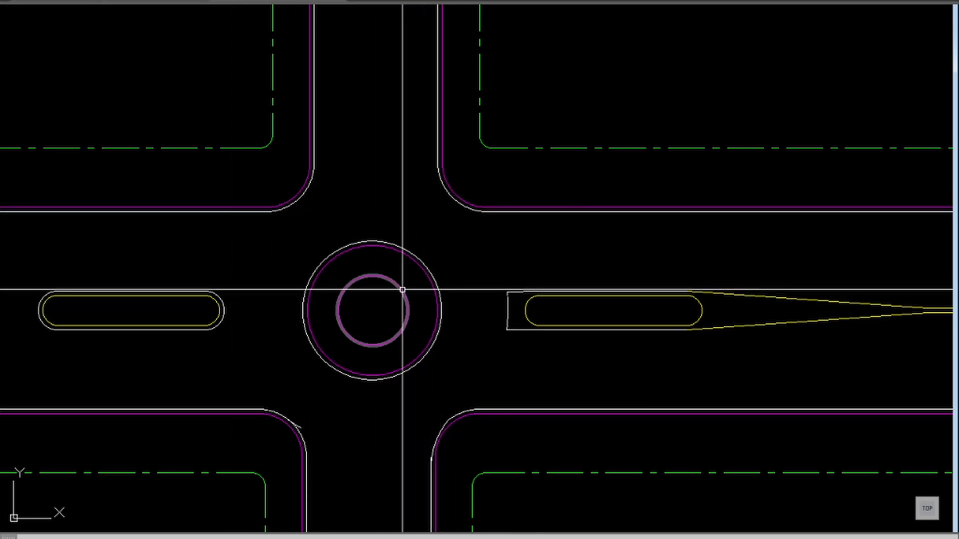
{"action": "mouse_move", "coordinate": [403, 290]}
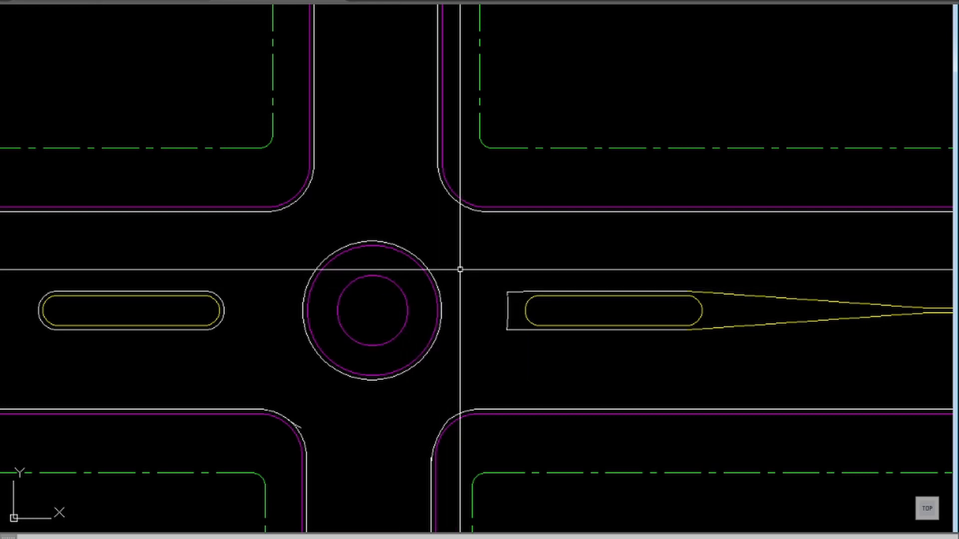
{"action": "type", "text": "o"}
{"action": "key", "text": "Return"}
{"action": "key", "text": "Return"}
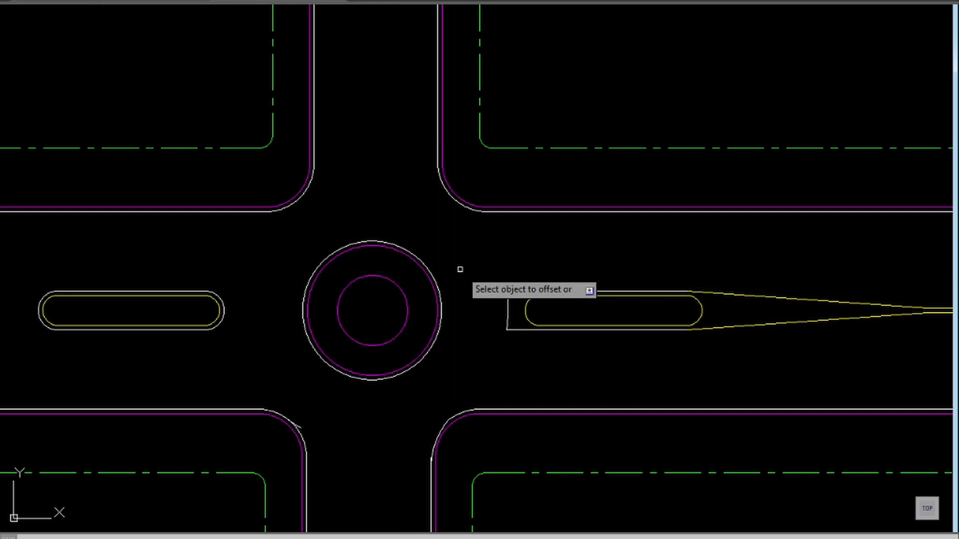
{"action": "left_click", "coordinate": [433, 290]}
{"action": "left_click", "coordinate": [464, 272]}
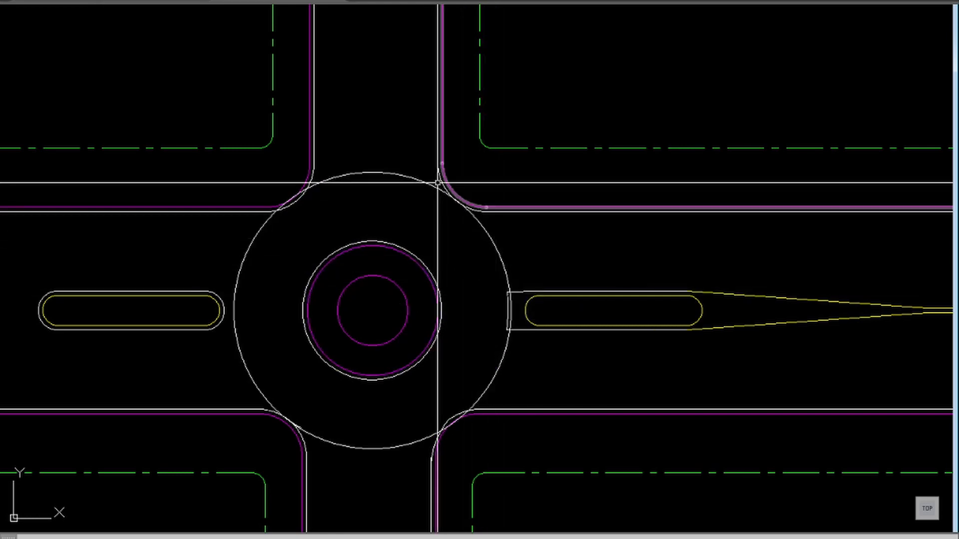
Step: Assign the new outer circle around the roundabout to layer F1X1
{"action": "left_click", "coordinate": [484, 235]}
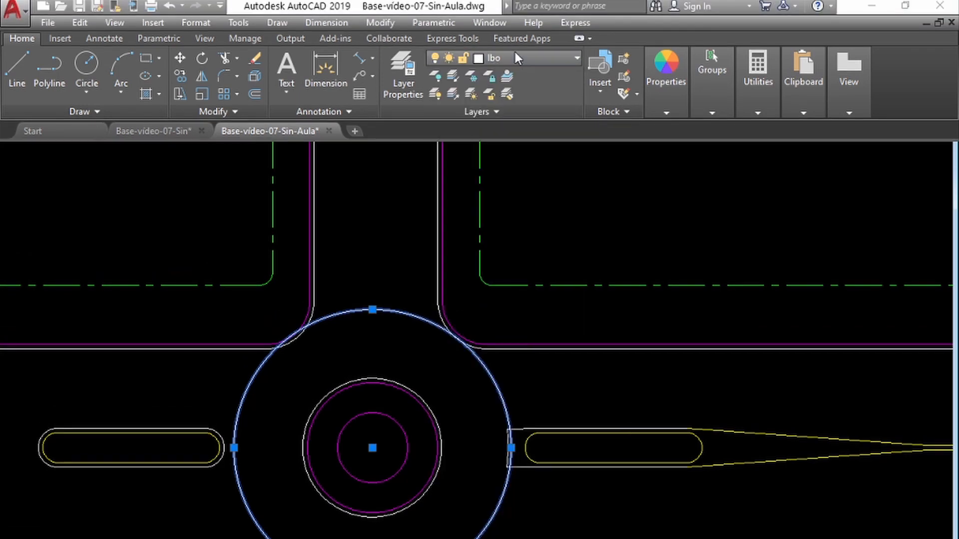
{"action": "left_click", "coordinate": [515, 53]}
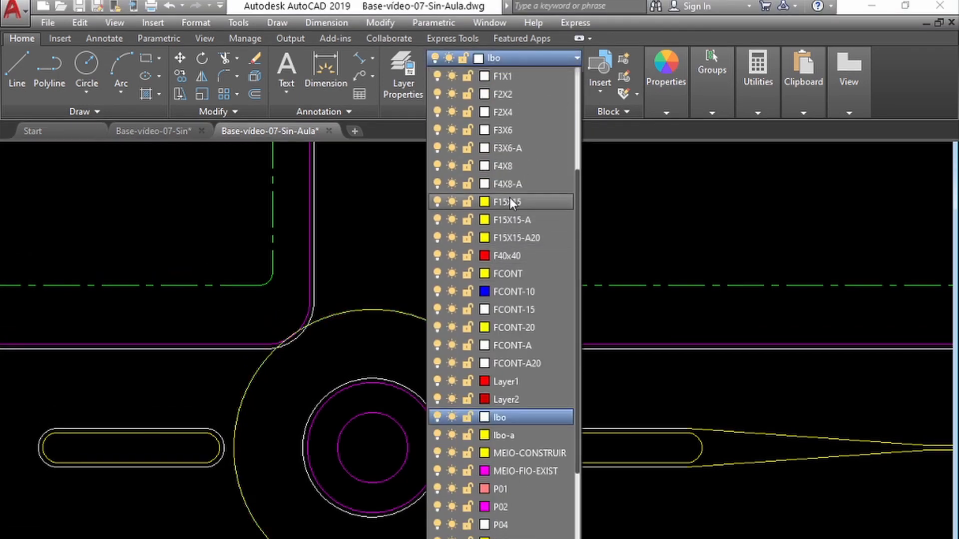
{"action": "left_click", "coordinate": [509, 77]}
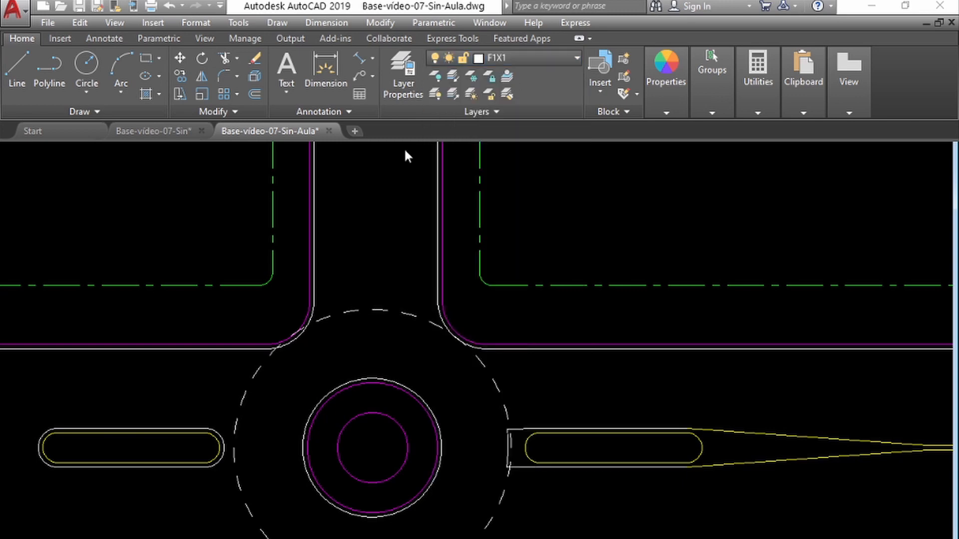
{"action": "key", "text": "Escape"}
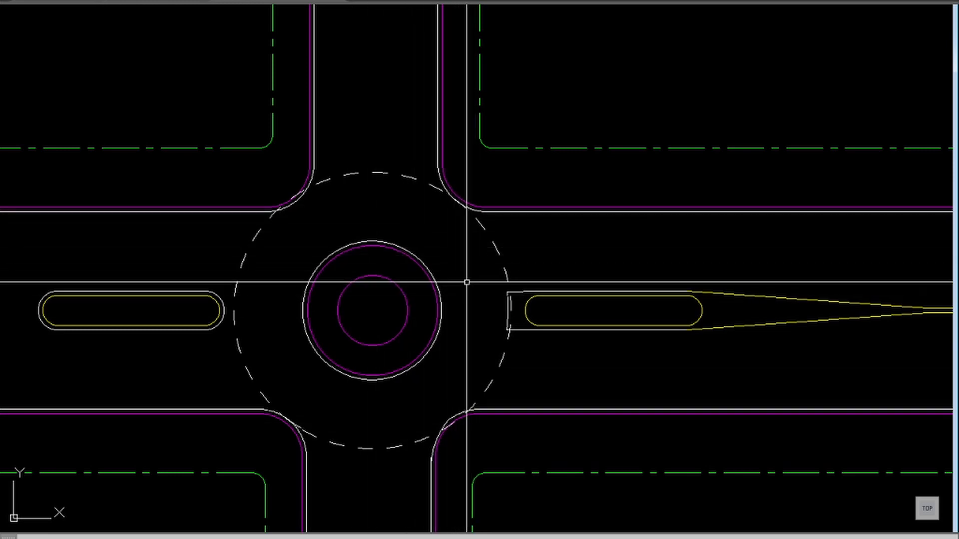
Step: Offset the dashed circle around the roundabout outward by 1.6
{"action": "scroll", "coordinate": [473, 248], "scroll_direction": "down", "scroll_amount": 2}
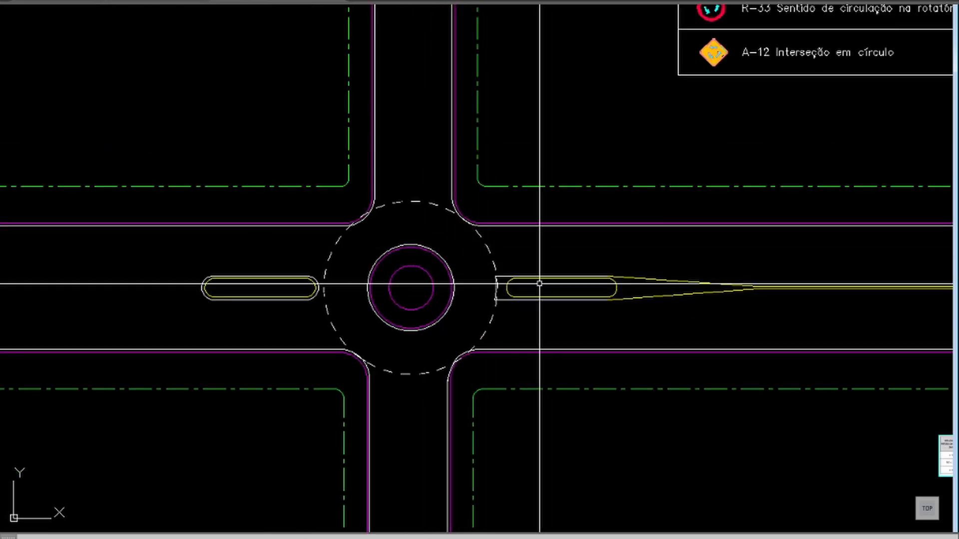
{"action": "middle_click_drag", "start_coordinate": [657, 298], "coordinate": [515, 275]}
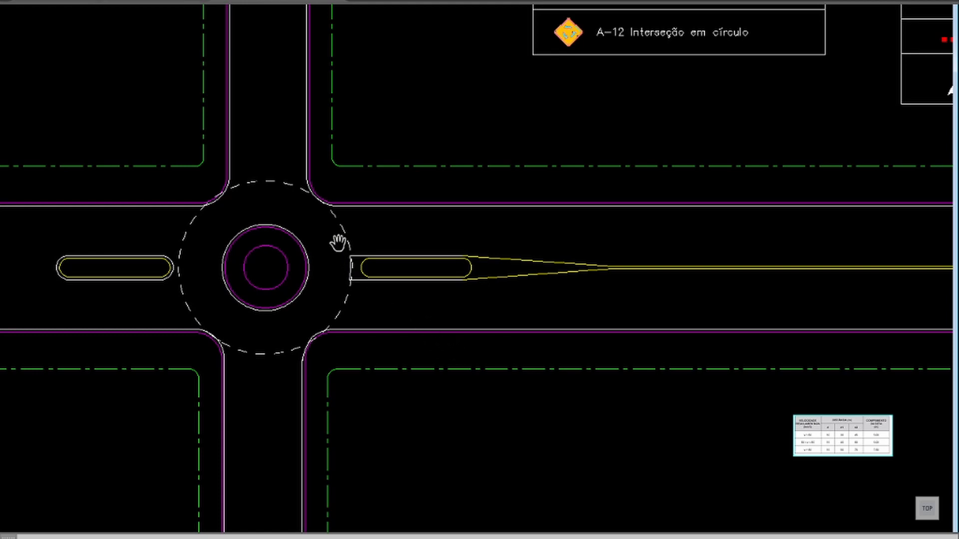
{"action": "type", "text": "z"}
{"action": "key", "text": "Return"}
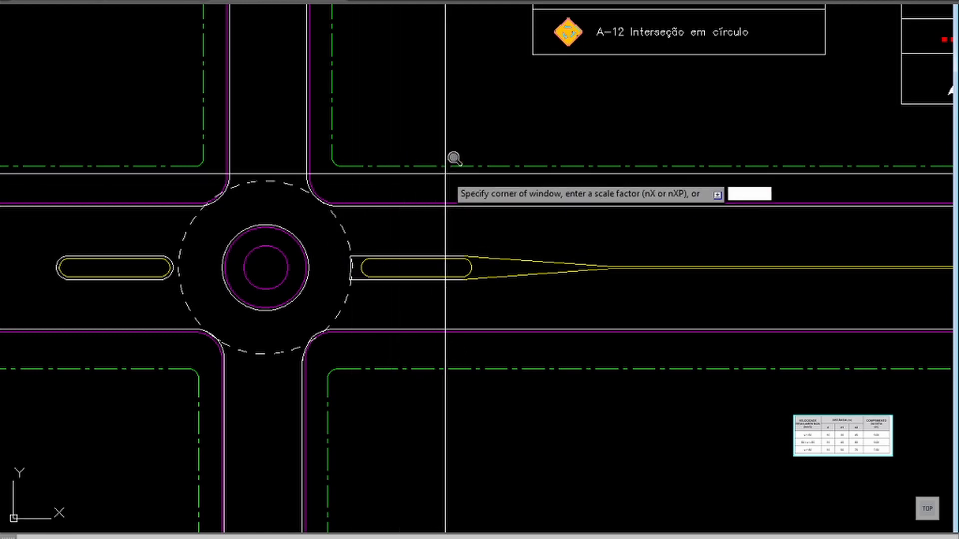
{"action": "left_click", "coordinate": [535, 135]}
{"action": "left_click", "coordinate": [249, 438]}
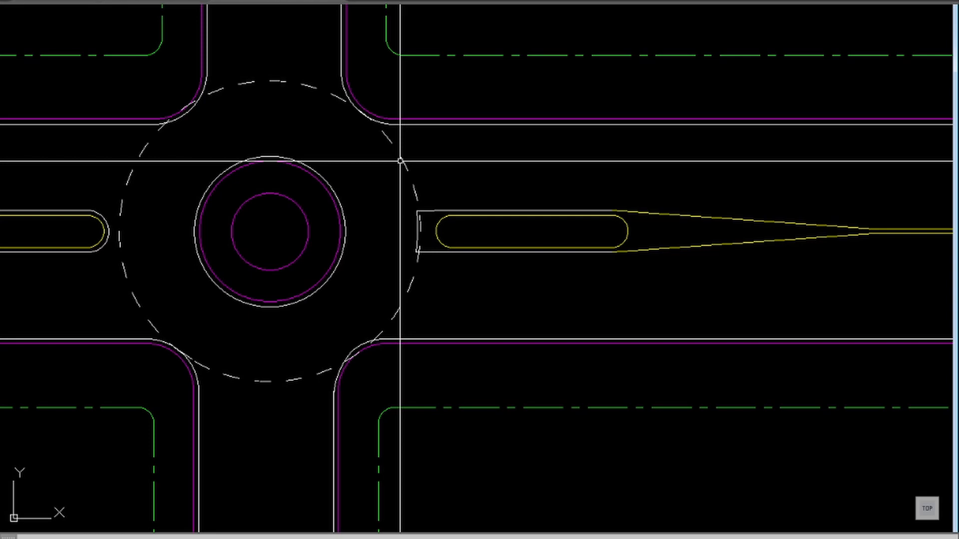
{"action": "type", "text": "o"}
{"action": "key", "text": "Return"}
{"action": "type", "text": "1.6"}
{"action": "key", "text": "Return"}
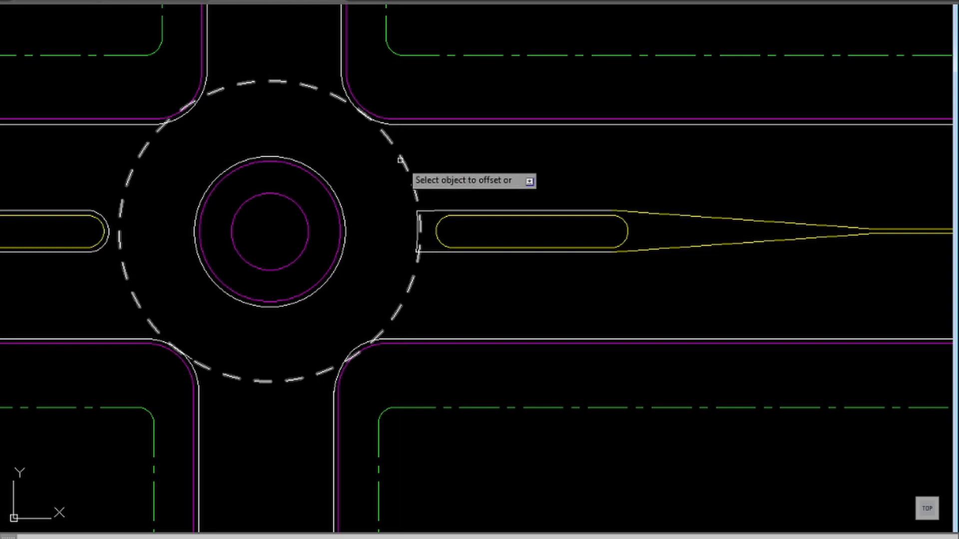
{"action": "left_click", "coordinate": [402, 159]}
{"action": "left_click", "coordinate": [436, 171]}
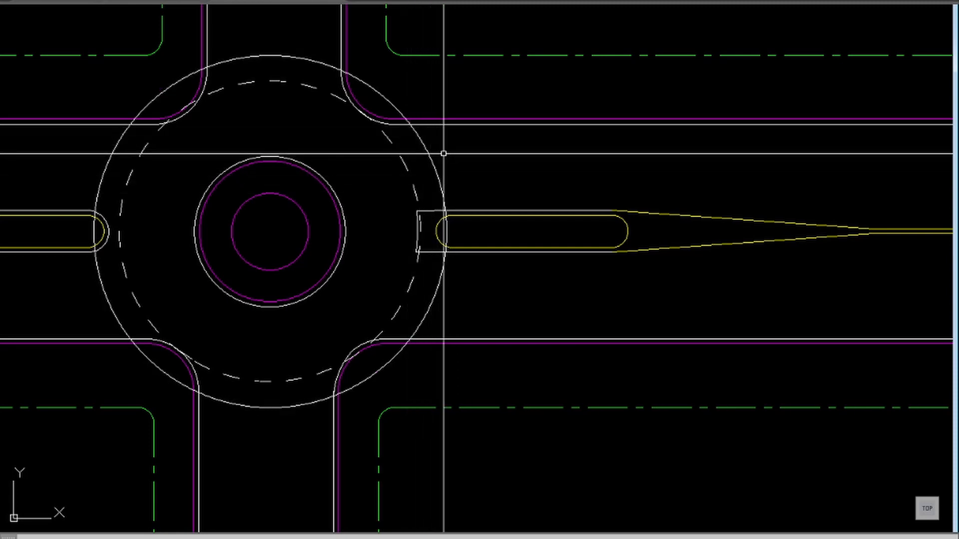
Step: Copy the red dashed yield line from the legend to a free spot just above the road, beside the outer guide circle
{"action": "type", "text": "tr"}
{"action": "key", "text": "Return"}
{"action": "mouse_move", "coordinate": [545, 188]}
{"action": "left_mouse_down"}
{"action": "mouse_move", "coordinate": [342, 314]}
{"action": "mouse_move", "coordinate": [347, 268]}
{"action": "left_mouse_up"}
{"action": "left_click_drag", "start_coordinate": [608, 206], "coordinate": [311, 298]}
{"action": "left_click_drag", "start_coordinate": [631, 216], "coordinate": [374, 231]}
{"action": "left_click_drag", "start_coordinate": [658, 172], "coordinate": [548, 176]}
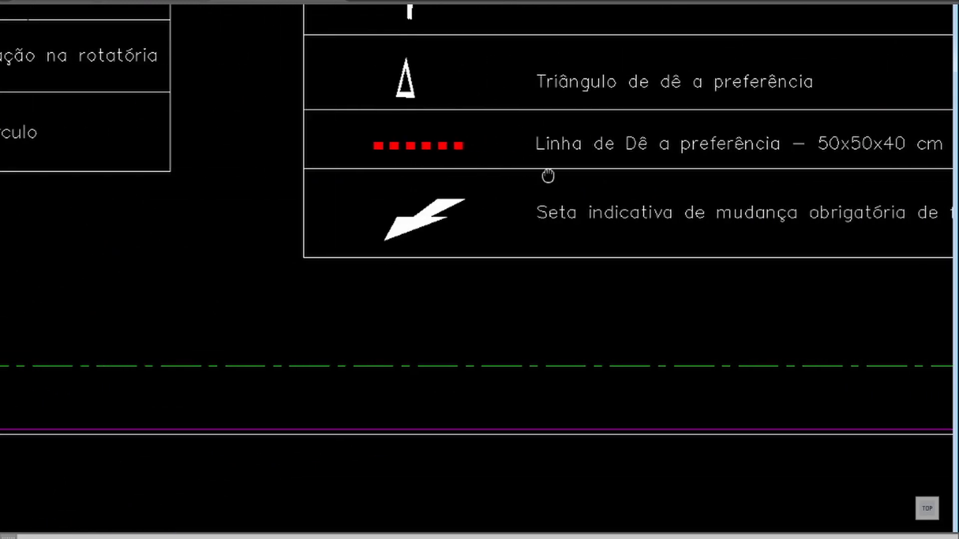
{"action": "left_click_drag", "start_coordinate": [390, 174], "coordinate": [522, 173]}
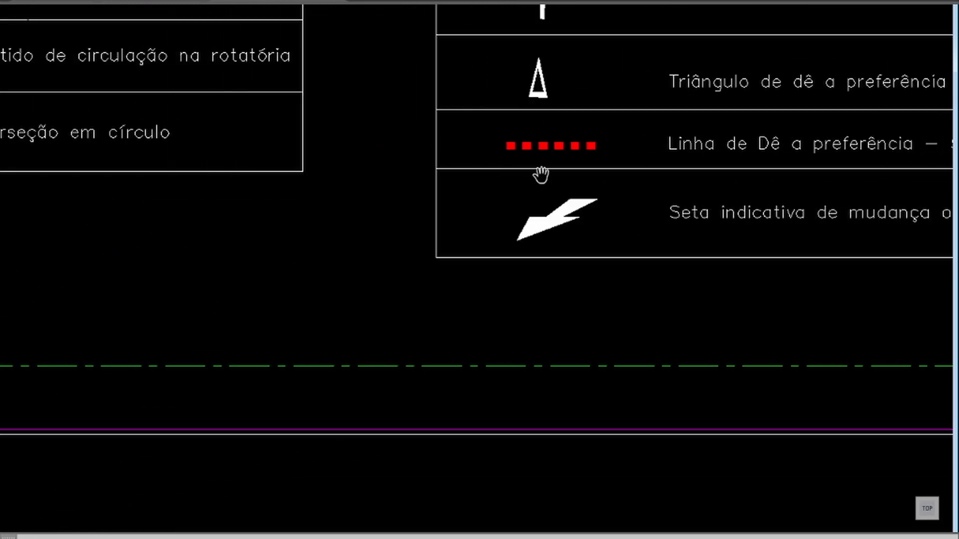
{"action": "key", "text": "Escape"}
{"action": "key", "text": "Return"}
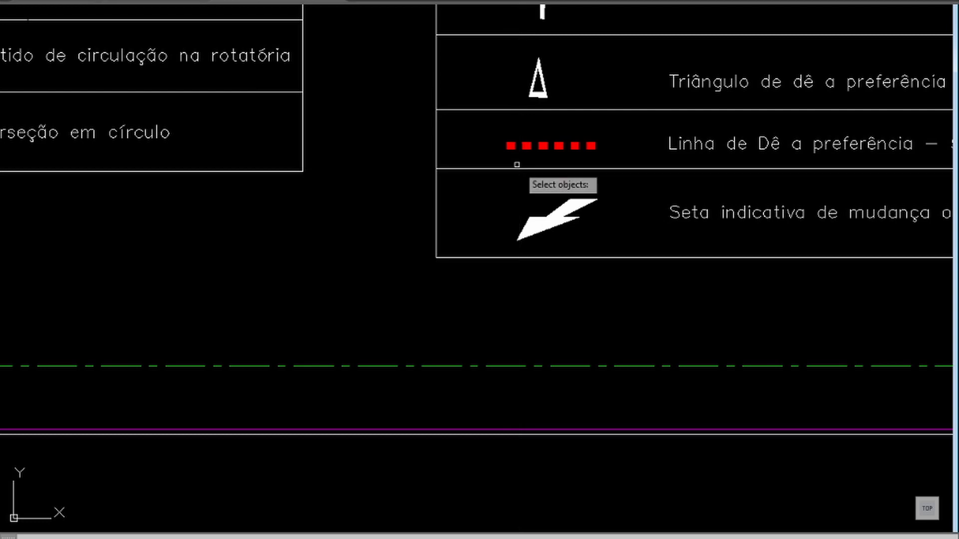
{"action": "left_click", "coordinate": [521, 144]}
{"action": "key", "text": "Return"}
{"action": "left_click", "coordinate": [521, 144]}
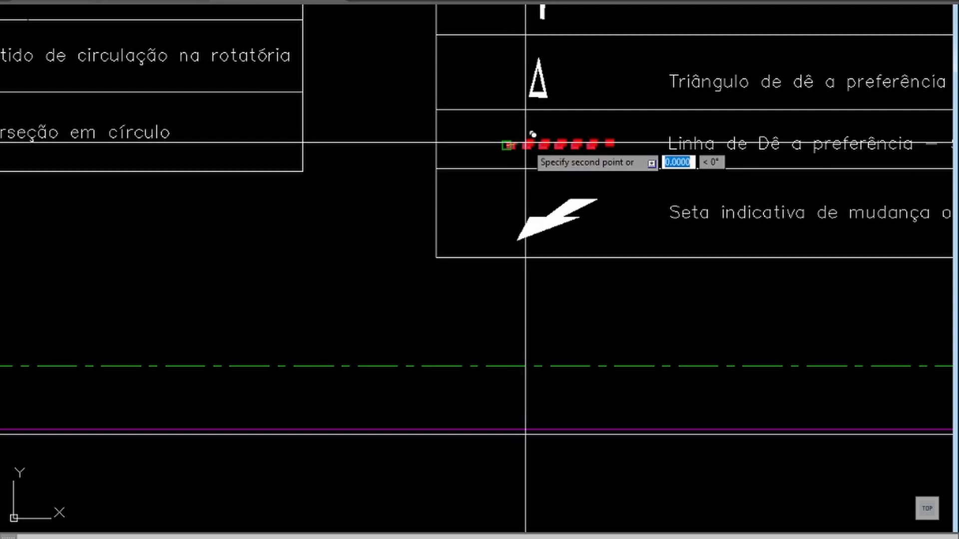
{"action": "middle_click_drag", "start_coordinate": [284, 252], "coordinate": [699, 120]}
{"action": "scroll", "coordinate": [613, 154], "scroll_direction": "up", "scroll_amount": 2}
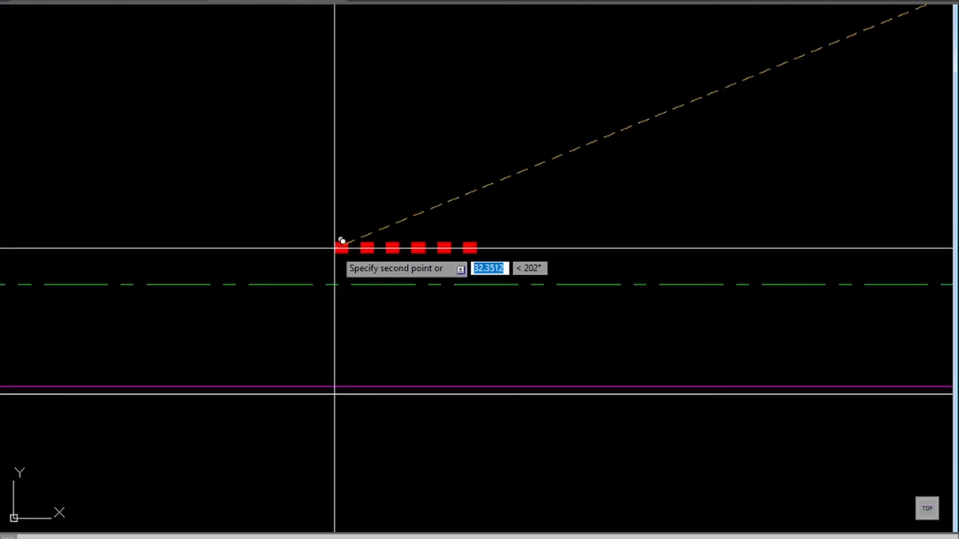
{"action": "mouse_move", "coordinate": [225, 248]}
{"action": "middle_mouse_down"}
{"action": "mouse_move", "coordinate": [700, 143]}
{"action": "mouse_move", "coordinate": [874, 88]}
{"action": "middle_mouse_up"}
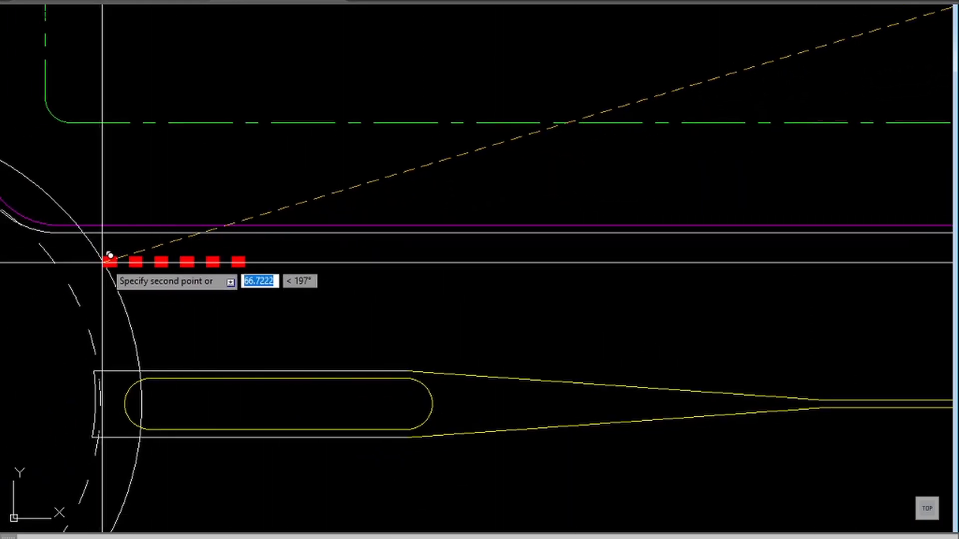
{"action": "left_click", "coordinate": [120, 195]}
{"action": "key", "text": "Escape"}
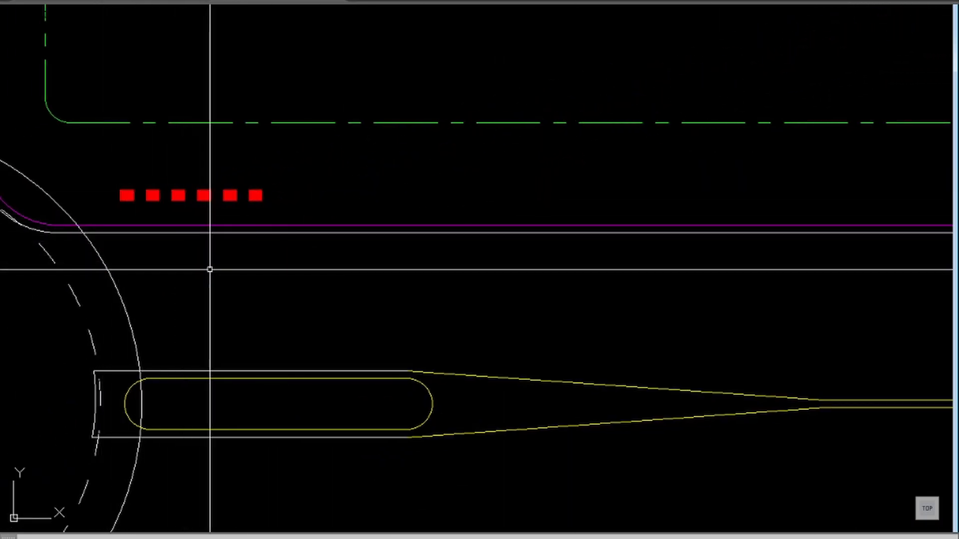
Step: Stretch the copied yield line's near end to where the outer guide circle meets the upper road edge
{"action": "middle_click_drag", "start_coordinate": [238, 291], "coordinate": [622, 236]}
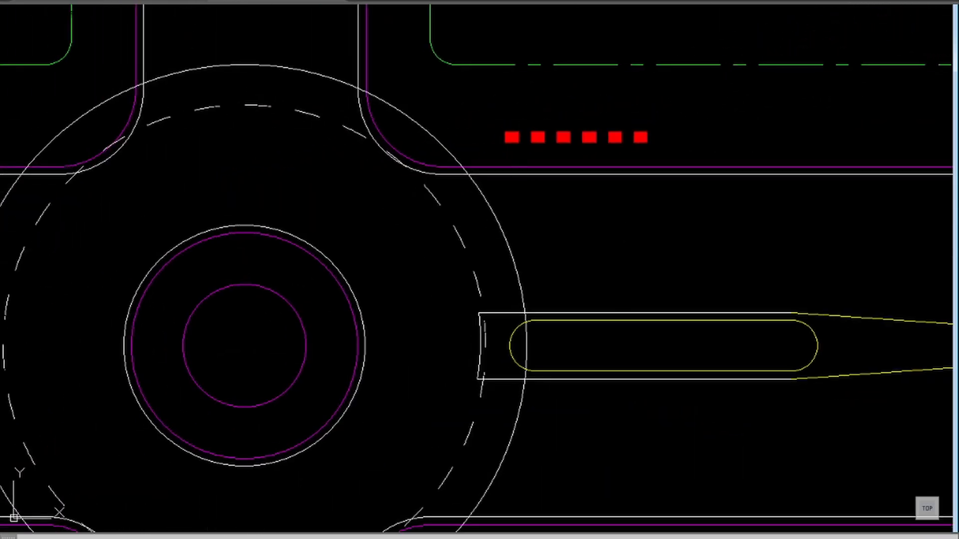
{"action": "left_click", "coordinate": [508, 132]}
{"action": "left_click", "coordinate": [502, 151]}
{"action": "left_click", "coordinate": [505, 137]}
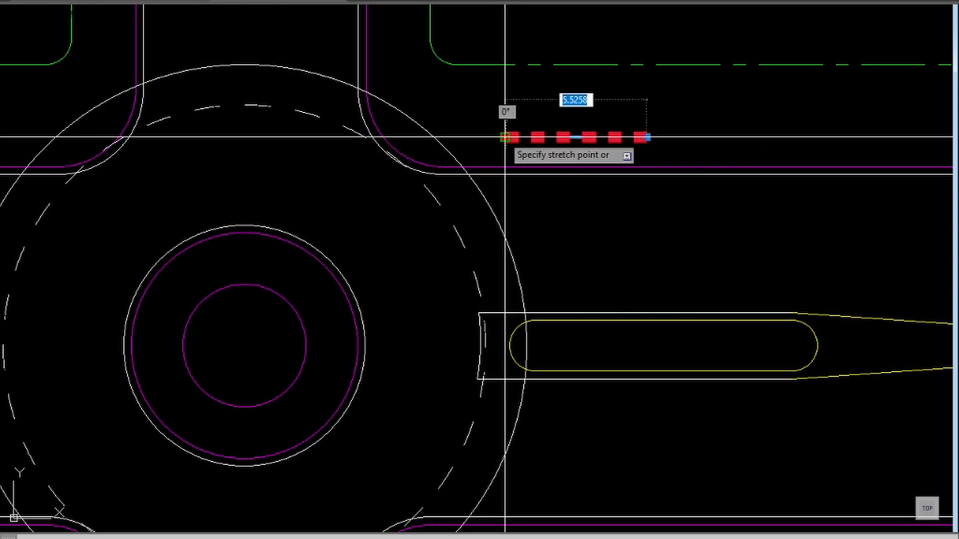
{"action": "right_click", "coordinate": [500, 139], "text": "shift"}
{"action": "key", "text": "r"}
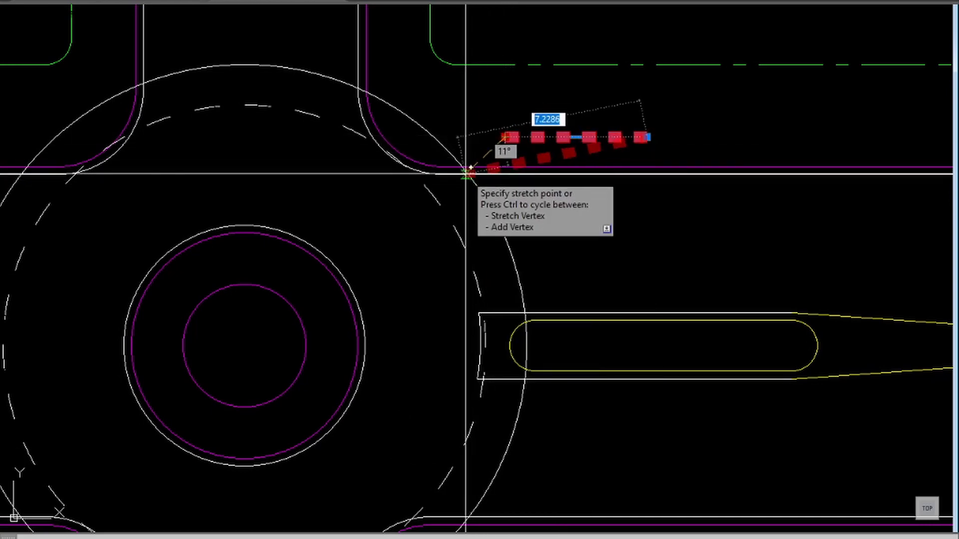
{"action": "left_click", "coordinate": [469, 174]}
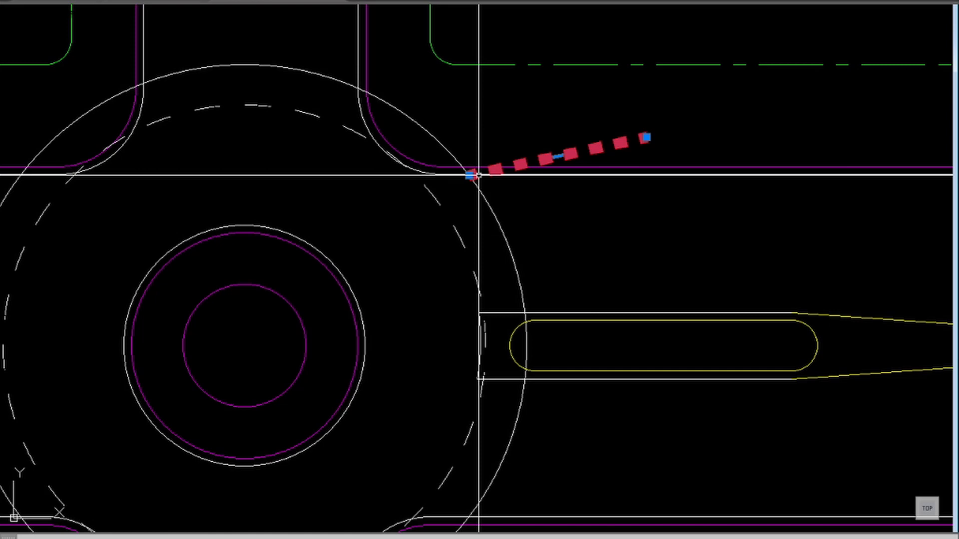
Step: Stretch the yield line's other end to the guide circle's crossing with the median's upper edge, and delete the guide circle
{"action": "left_click", "coordinate": [645, 137]}
{"action": "right_click", "coordinate": [525, 312], "text": "shift"}
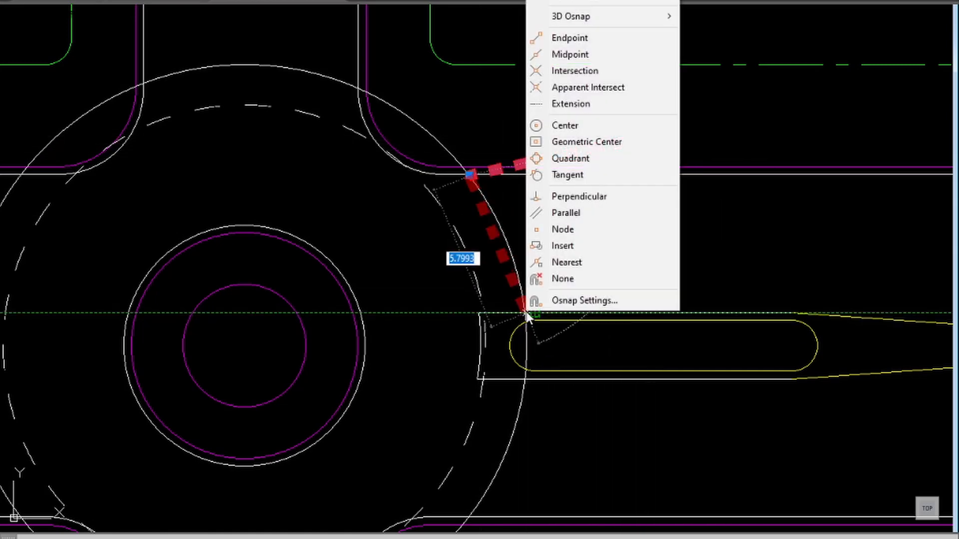
{"action": "key", "text": "r"}
{"action": "left_click", "coordinate": [521, 311]}
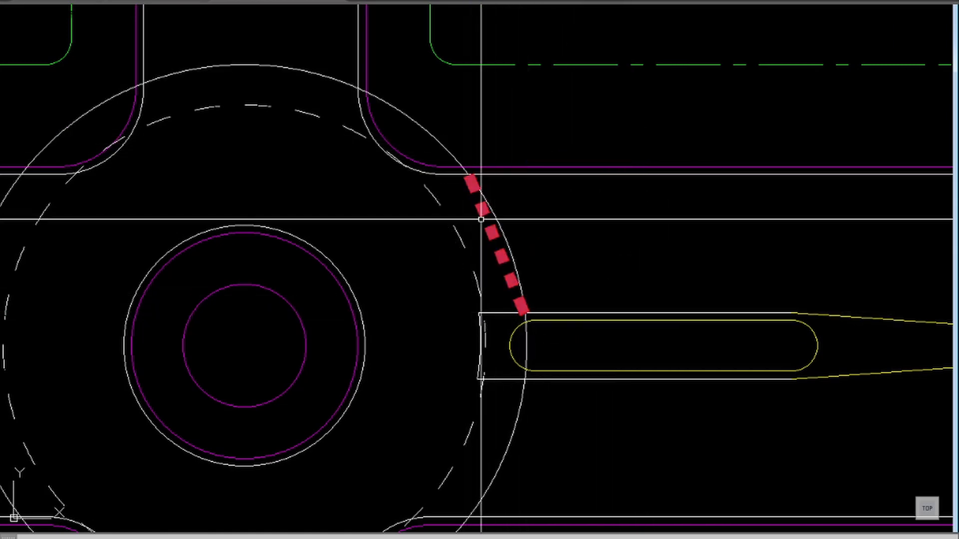
{"action": "left_click", "coordinate": [440, 143]}
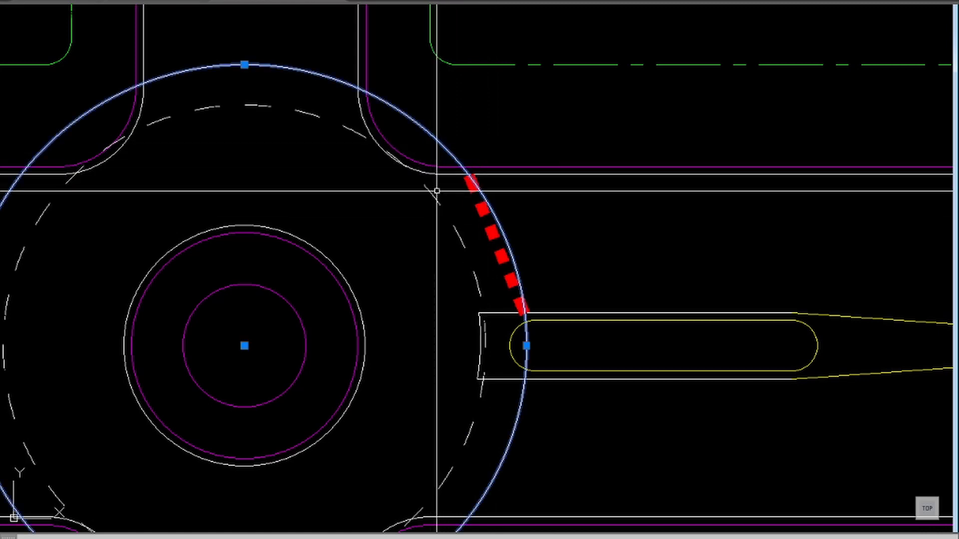
{"action": "key", "text": "Delete"}
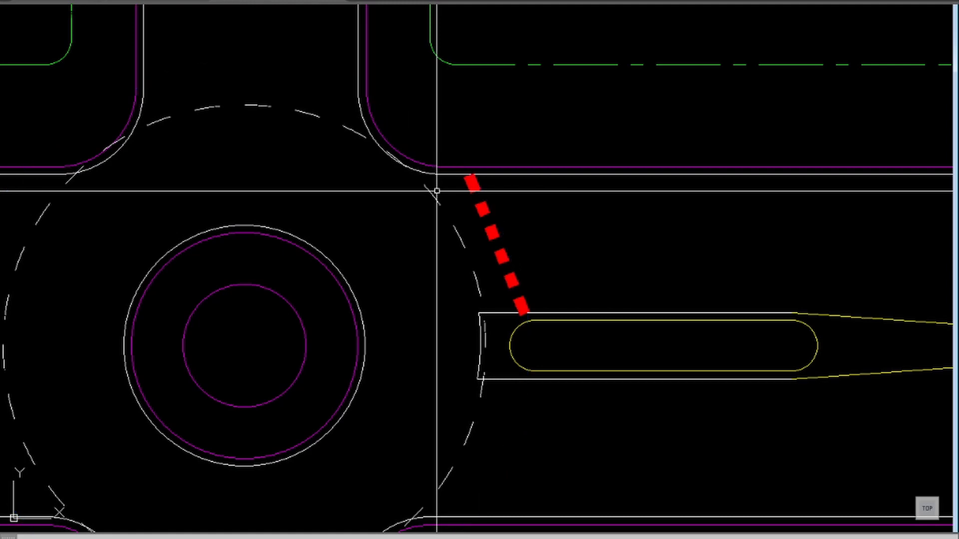
Step: Copy the yield triangle symbol from the legend into the road just outside the red dashed yield line
{"action": "scroll", "coordinate": [436, 190], "scroll_direction": "down", "scroll_amount": 3}
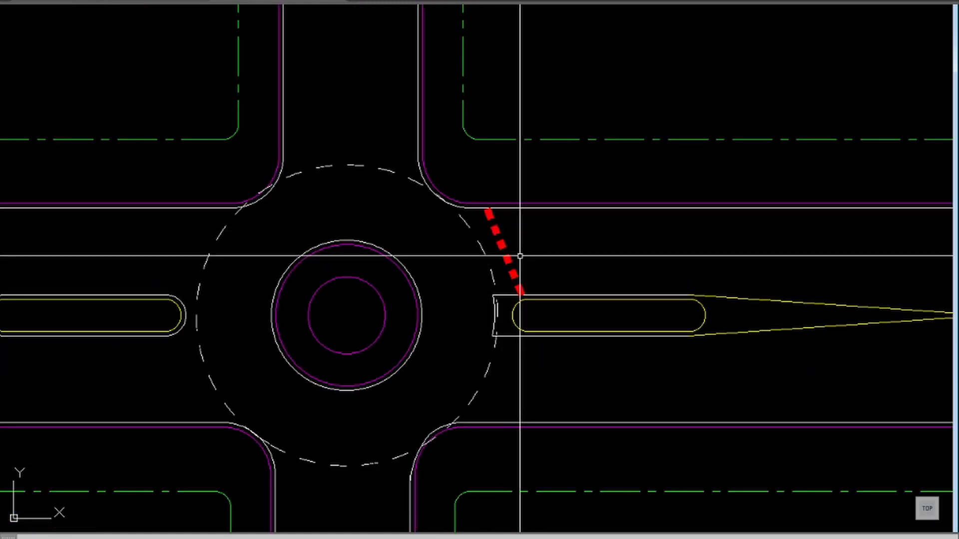
{"action": "scroll", "coordinate": [520, 256], "scroll_direction": "down", "scroll_amount": 5}
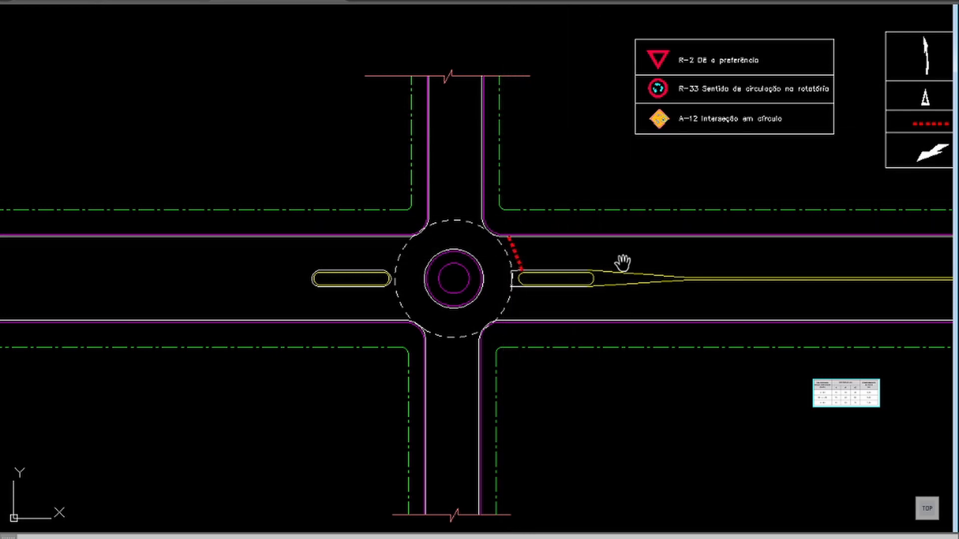
{"action": "middle_click_drag", "start_coordinate": [621, 262], "coordinate": [537, 253]}
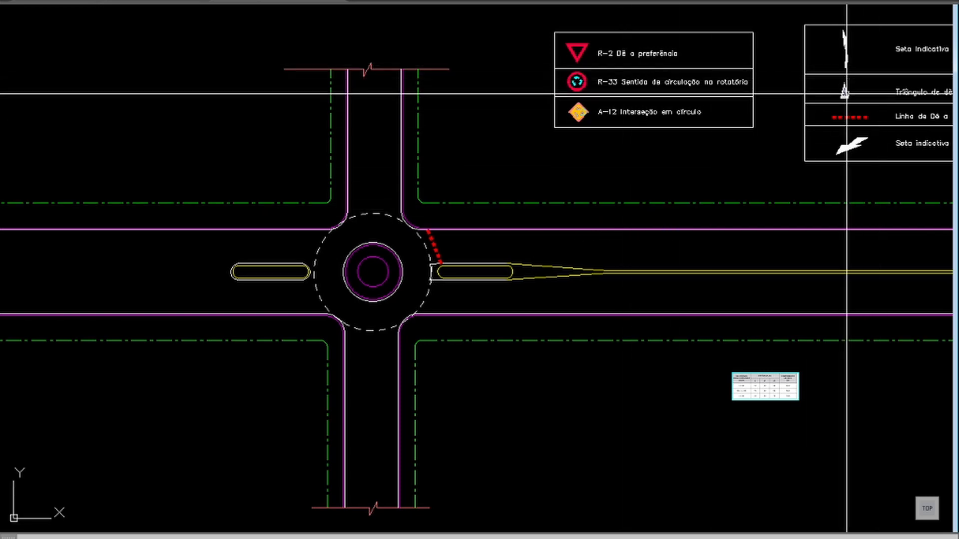
{"action": "type", "text": "co"}
{"action": "key", "text": "Return"}
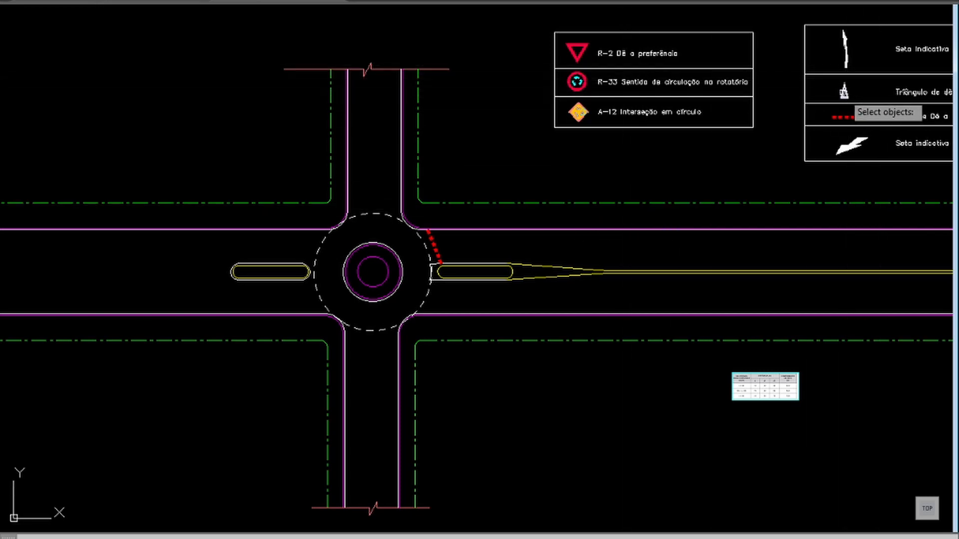
{"action": "key", "text": "Return"}
{"action": "left_click", "coordinate": [845, 97]}
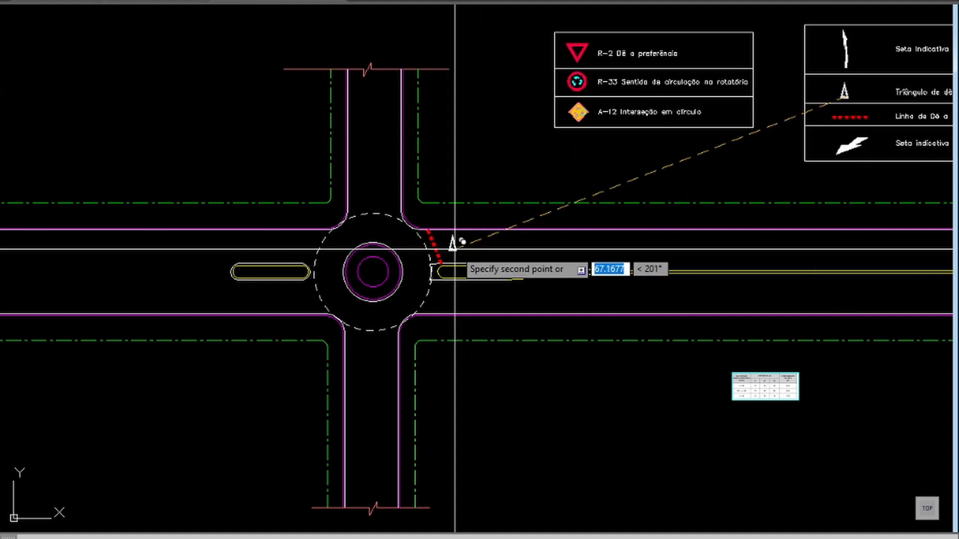
{"action": "left_click", "coordinate": [450, 249]}
{"action": "key", "text": "Return"}
Step: Rotate the copied yield triangle a quarter turn clockwise so its tip points away from the roundabout
{"action": "type", "text": "z"}
{"action": "key", "text": "Return"}
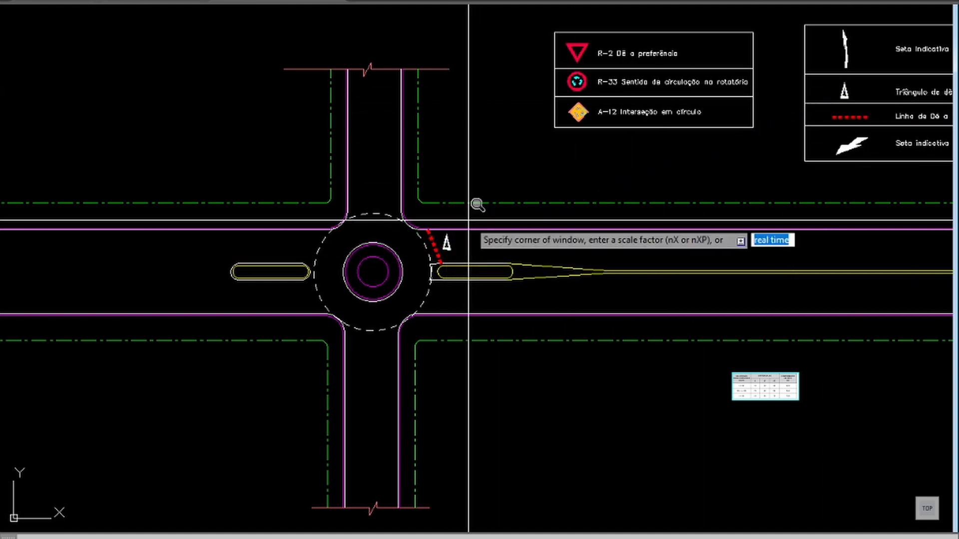
{"action": "left_click", "coordinate": [513, 210]}
{"action": "left_click", "coordinate": [359, 298]}
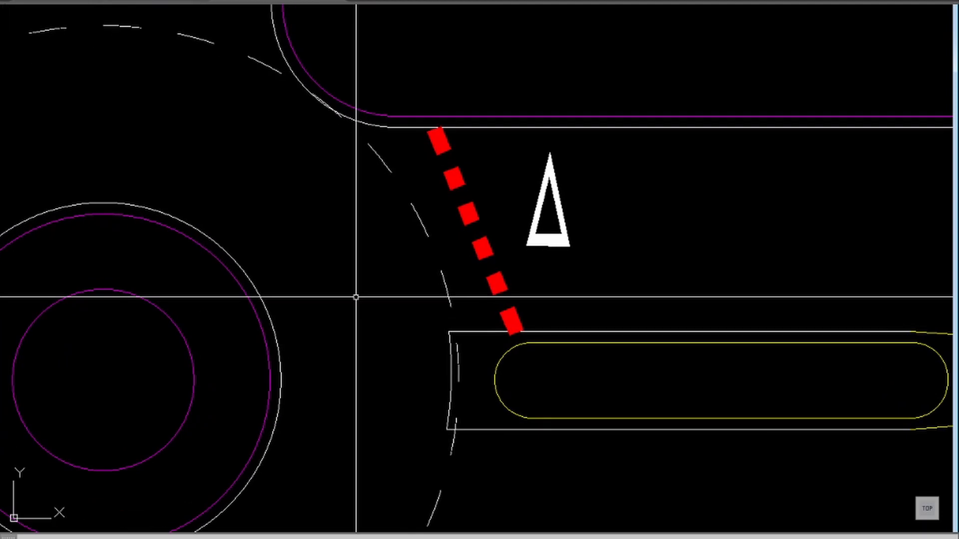
{"action": "key", "text": "Return"}
{"action": "left_click", "coordinate": [554, 203]}
{"action": "left_click", "coordinate": [521, 222]}
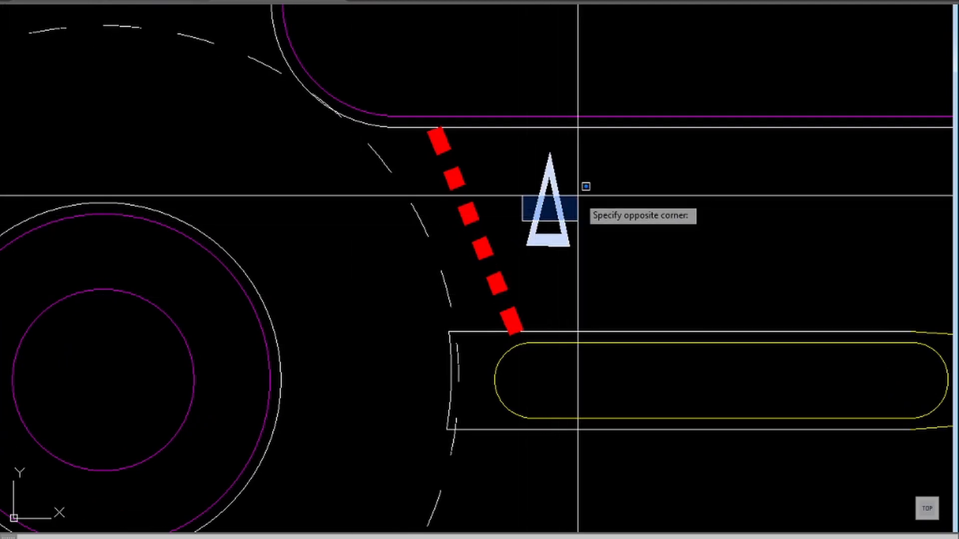
{"action": "left_click", "coordinate": [591, 188]}
{"action": "left_click", "coordinate": [591, 188]}
{"action": "left_click", "coordinate": [551, 206]}
{"action": "key", "text": "Return"}
{"action": "left_click", "coordinate": [551, 174]}
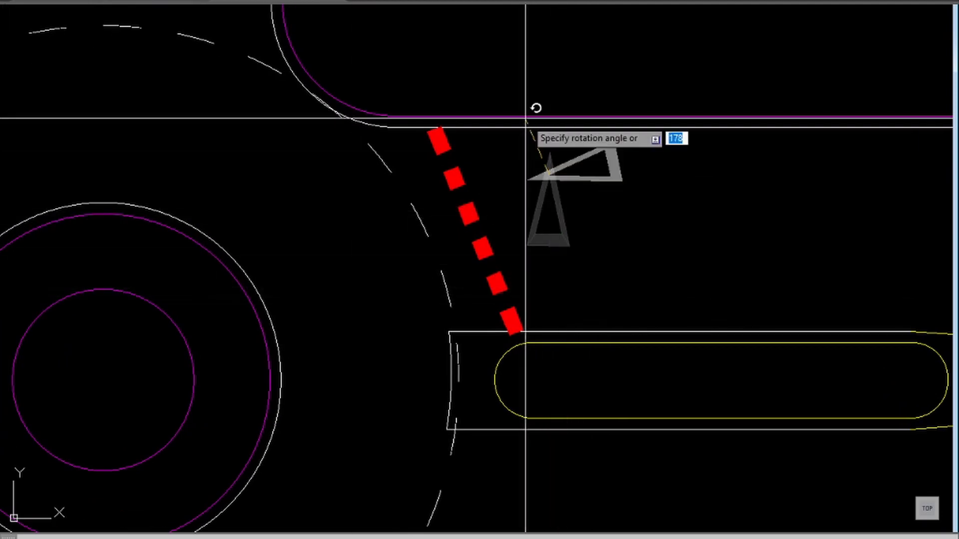
{"action": "left_click", "coordinate": [551, 241]}
Step: Move the yield triangle to the middle of the lane, beyond the red dashed yield line
{"action": "type", "text": "m"}
{"action": "key", "text": "Return"}
{"action": "left_click", "coordinate": [582, 174]}
{"action": "left_click", "coordinate": [531, 188]}
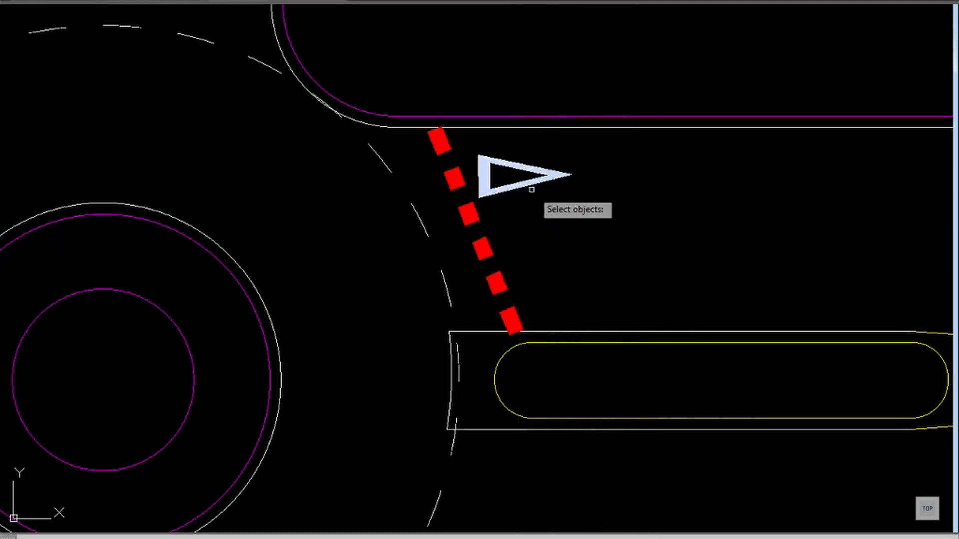
{"action": "key", "text": "Return"}
{"action": "left_click", "coordinate": [534, 183]}
{"action": "left_click", "coordinate": [606, 225]}
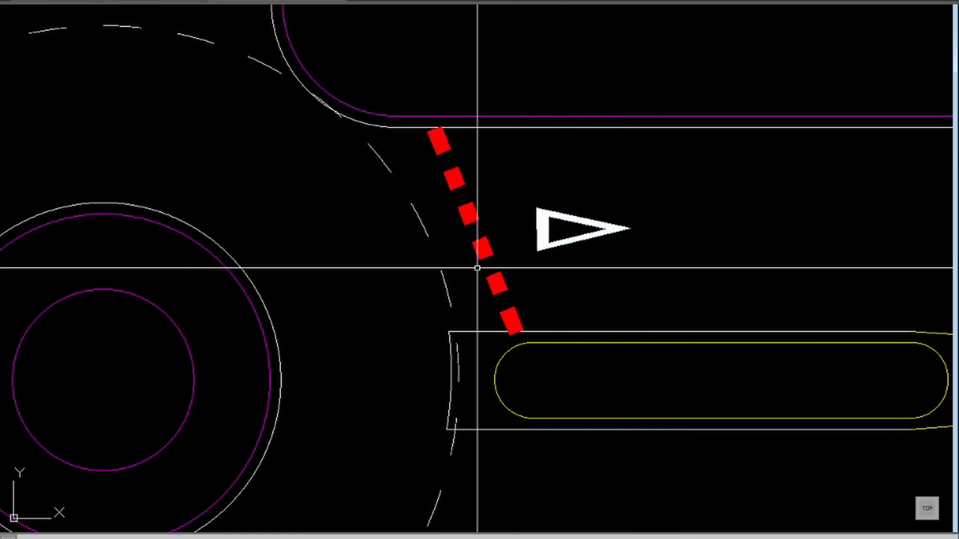
Step: Offset the red dashed yield line by 1.6 toward the triangle as a spacing guide
{"action": "type", "text": "o"}
{"action": "key", "text": "Return"}
{"action": "type", "text": "1.6"}
{"action": "key", "text": "Return"}
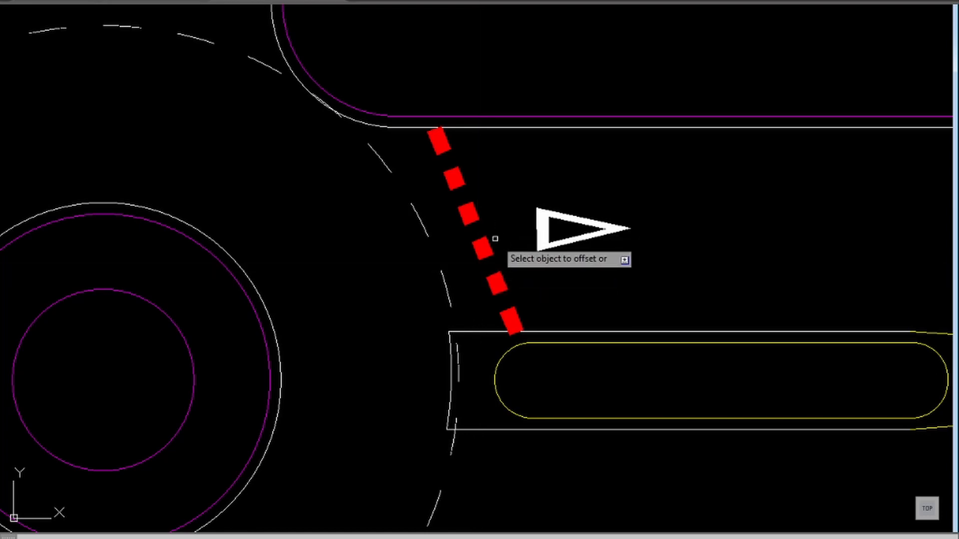
{"action": "left_click", "coordinate": [484, 254]}
{"action": "left_click", "coordinate": [522, 241]}
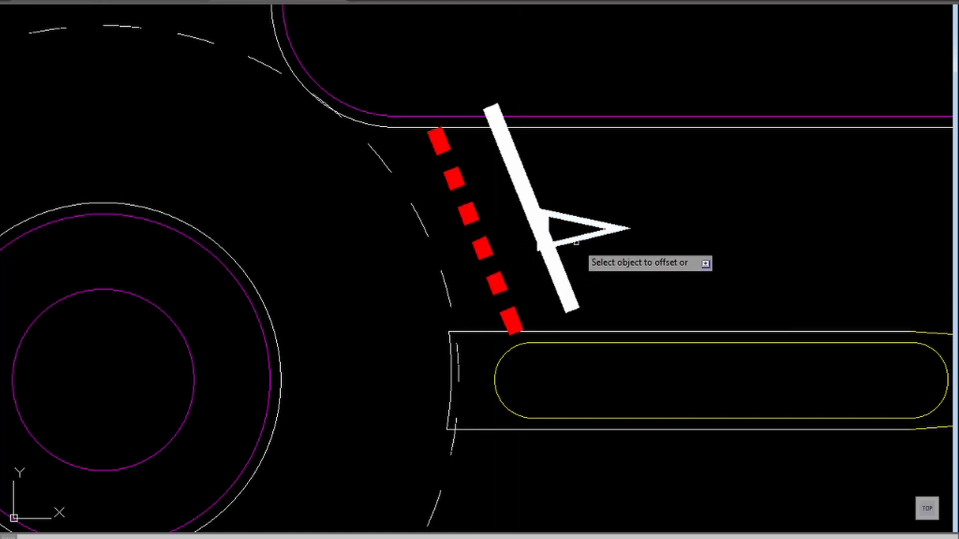
{"action": "key", "text": "Escape"}
Step: Move the yield triangle horizontally until its base just clears the guide line, and delete the guide line
{"action": "type", "text": "m"}
{"action": "key", "text": "Return"}
{"action": "left_click", "coordinate": [618, 204]}
{"action": "left_click", "coordinate": [596, 230]}
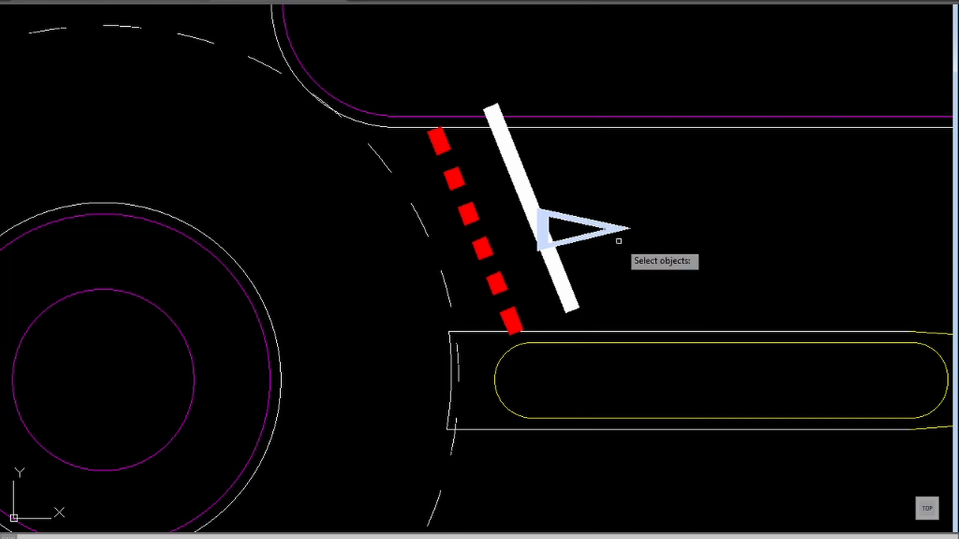
{"action": "key", "text": "Return"}
{"action": "left_click", "coordinate": [620, 242]}
{"action": "left_click", "coordinate": [643, 241]}
{"action": "left_click", "coordinate": [535, 210]}
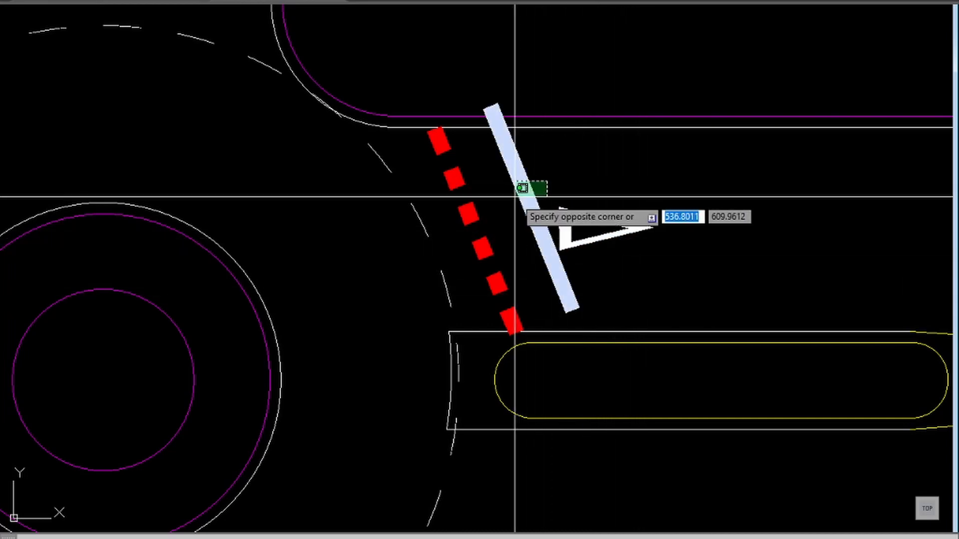
{"action": "left_click", "coordinate": [517, 188]}
{"action": "key", "text": "Delete"}
Step: Measure the width of the upper vertical road between its magenta edges with a temporary linear dimension, and delete the dimension
{"action": "scroll", "coordinate": [529, 214], "scroll_direction": "down", "scroll_amount": 4}
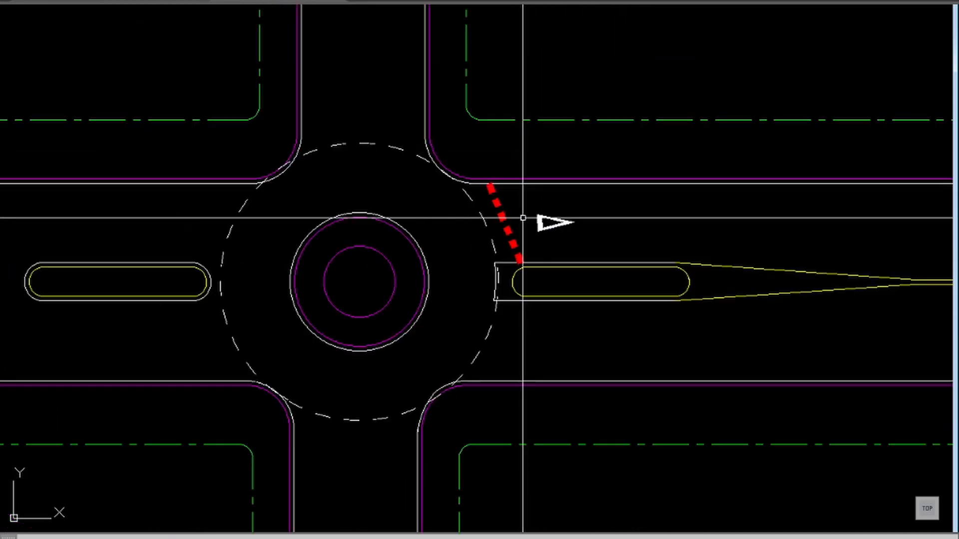
{"action": "scroll", "coordinate": [447, 247], "scroll_direction": "down", "scroll_amount": 2}
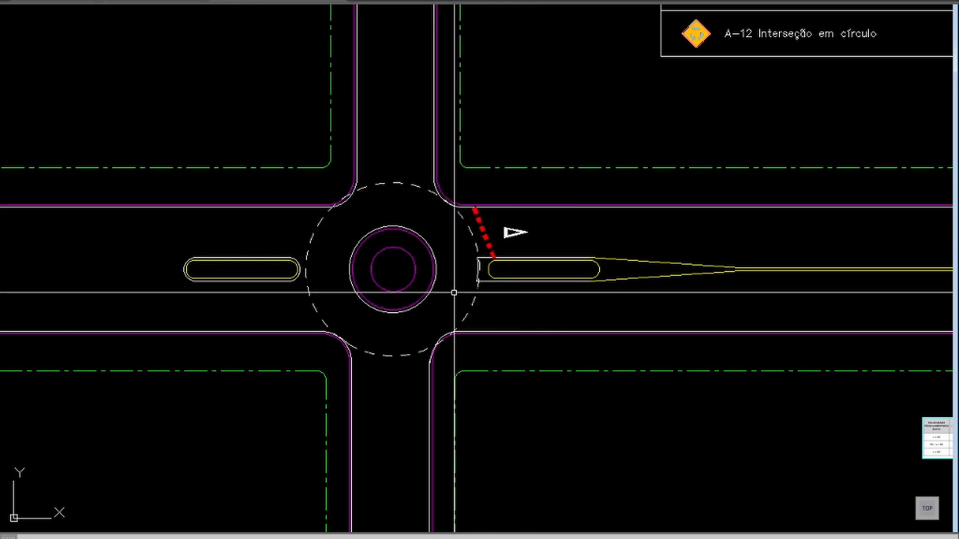
{"action": "mouse_move", "coordinate": [419, 224]}
{"action": "middle_mouse_down"}
{"action": "mouse_move", "coordinate": [449, 266]}
{"action": "mouse_move", "coordinate": [441, 258]}
{"action": "middle_mouse_up"}
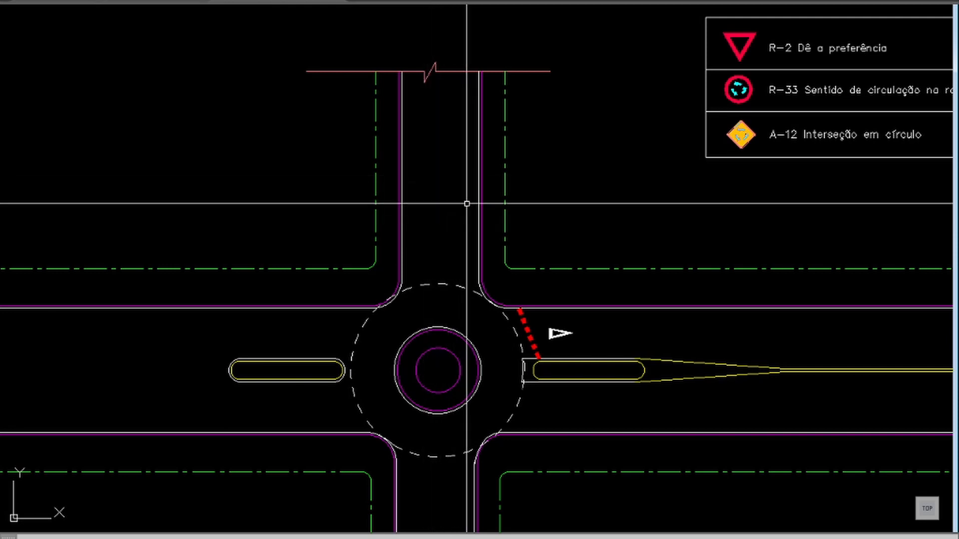
{"action": "key", "text": "Return"}
{"action": "left_click", "coordinate": [580, 166]}
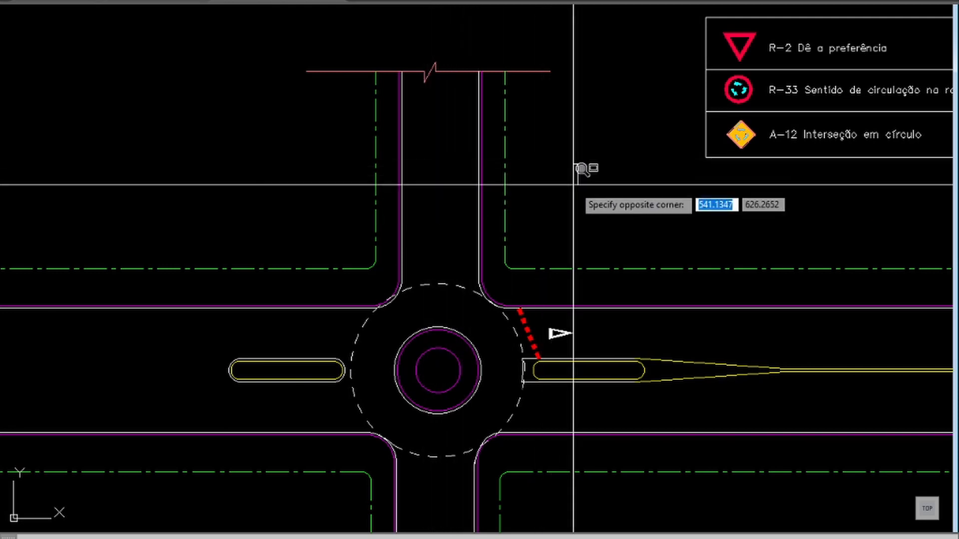
{"action": "left_click", "coordinate": [336, 364]}
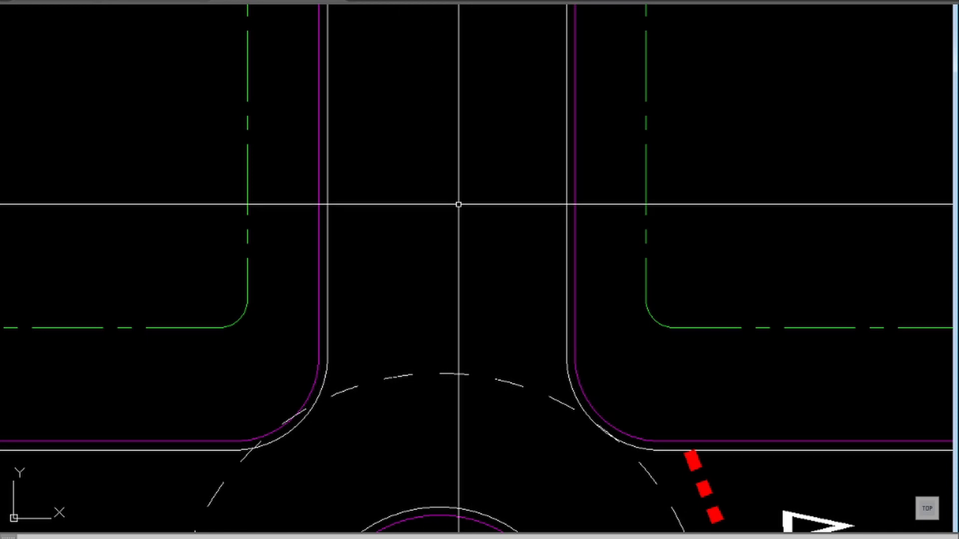
{"action": "type", "text": "l"}
{"action": "key", "text": "Return"}
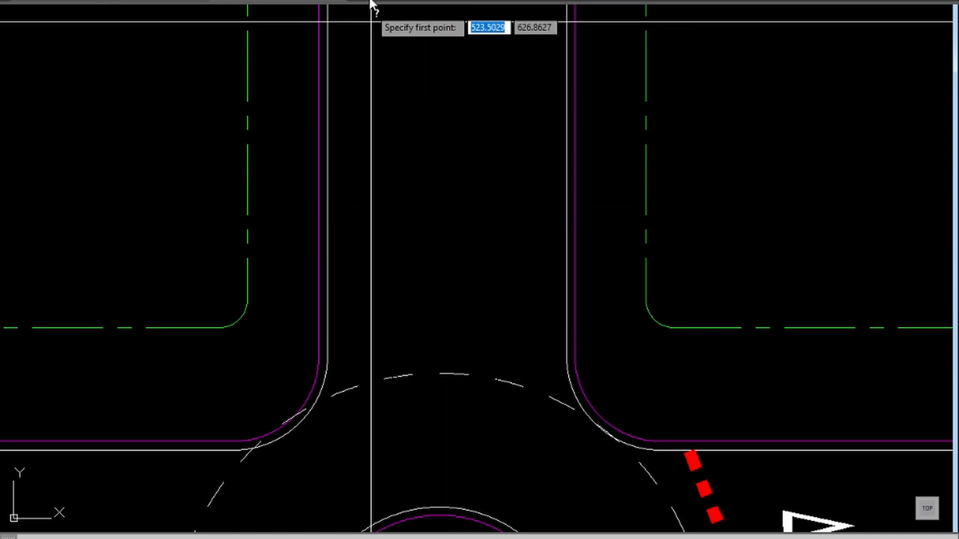
{"action": "right_click", "coordinate": [410, 175], "text": "shift"}
{"action": "key", "text": "r"}
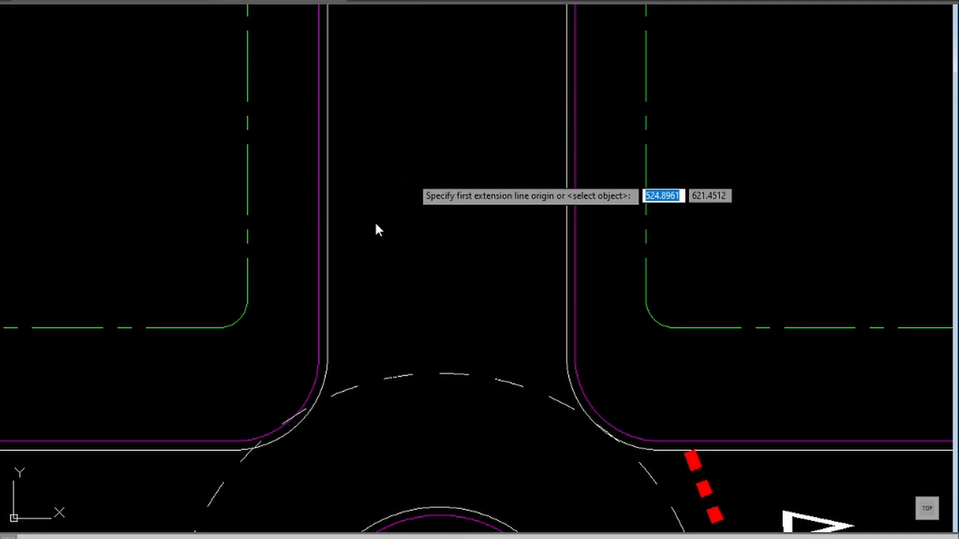
{"action": "left_click", "coordinate": [318, 256]}
{"action": "right_click", "coordinate": [390, 262], "text": "shift"}
{"action": "key", "text": "p"}
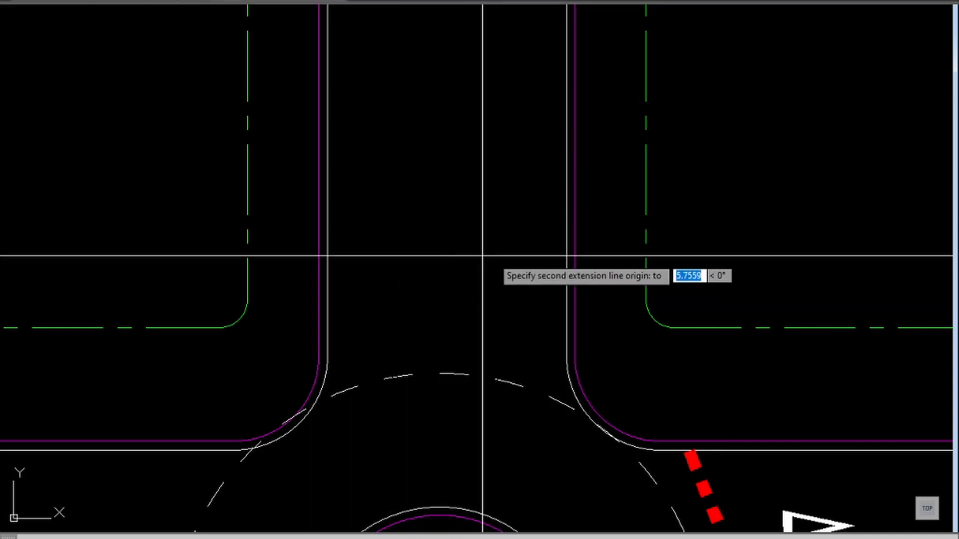
{"action": "left_click", "coordinate": [577, 262]}
{"action": "left_click", "coordinate": [511, 240]}
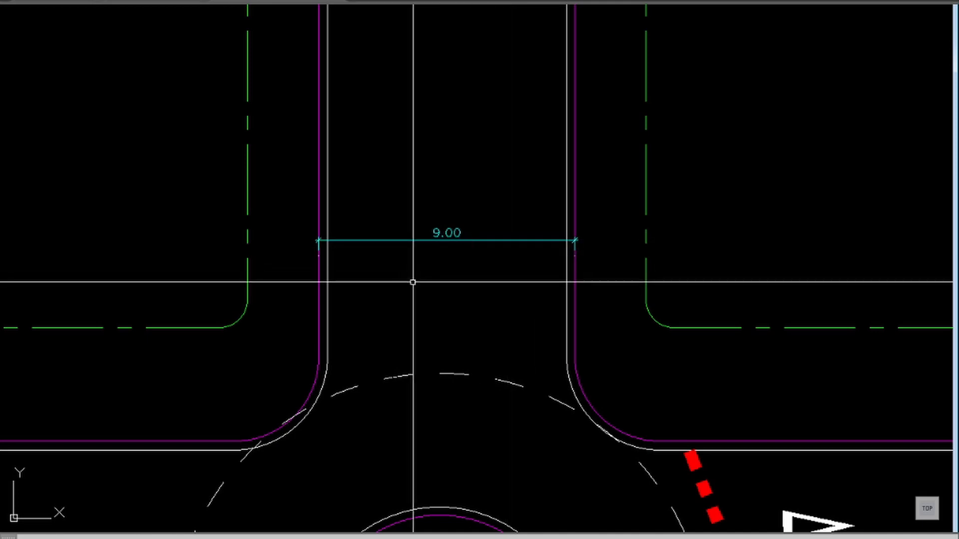
{"action": "left_click", "coordinate": [492, 223]}
{"action": "left_click", "coordinate": [462, 258]}
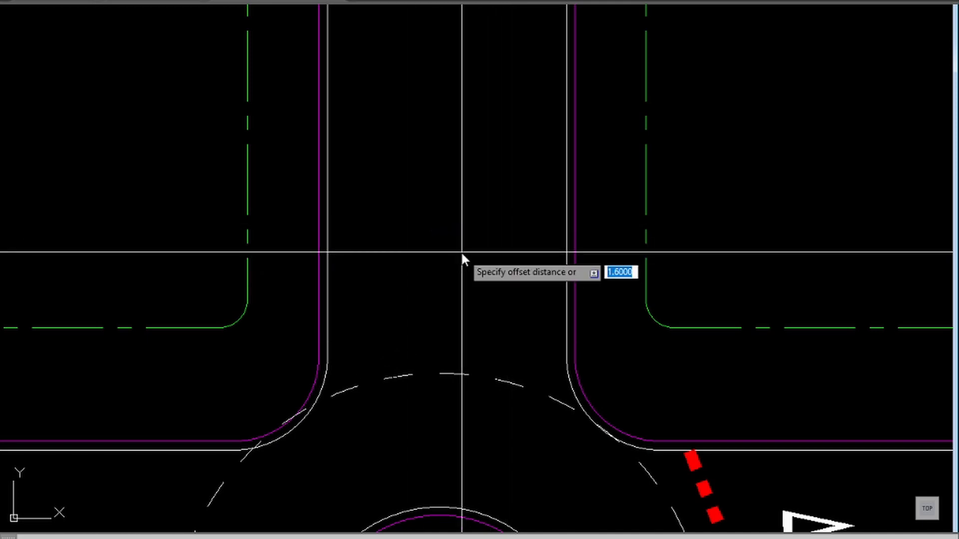
Step: Offset the upper road's eastern magenta edge inward by half the road's width to form its centre line
{"action": "type", "text": "5"}
{"action": "key", "text": "Return"}
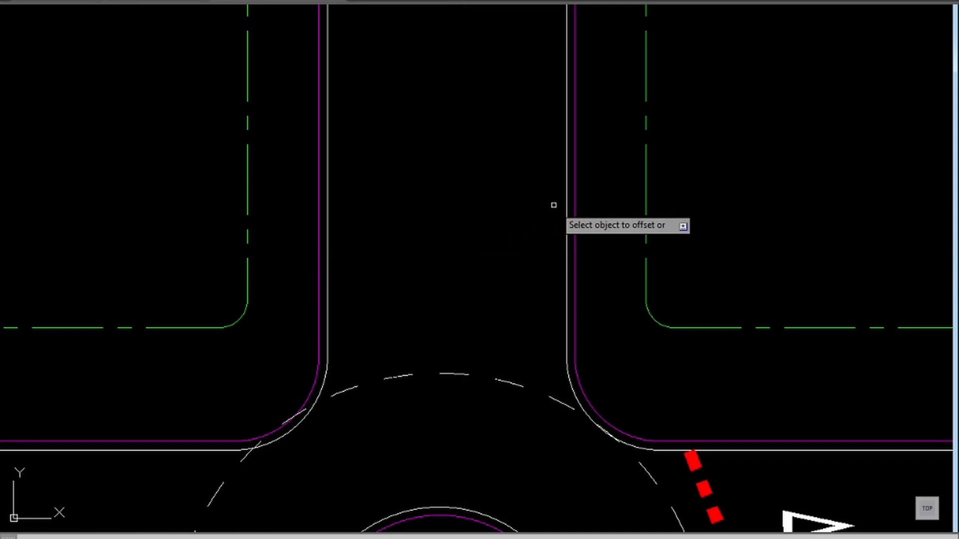
{"action": "left_click", "coordinate": [575, 215]}
{"action": "left_click", "coordinate": [471, 233]}
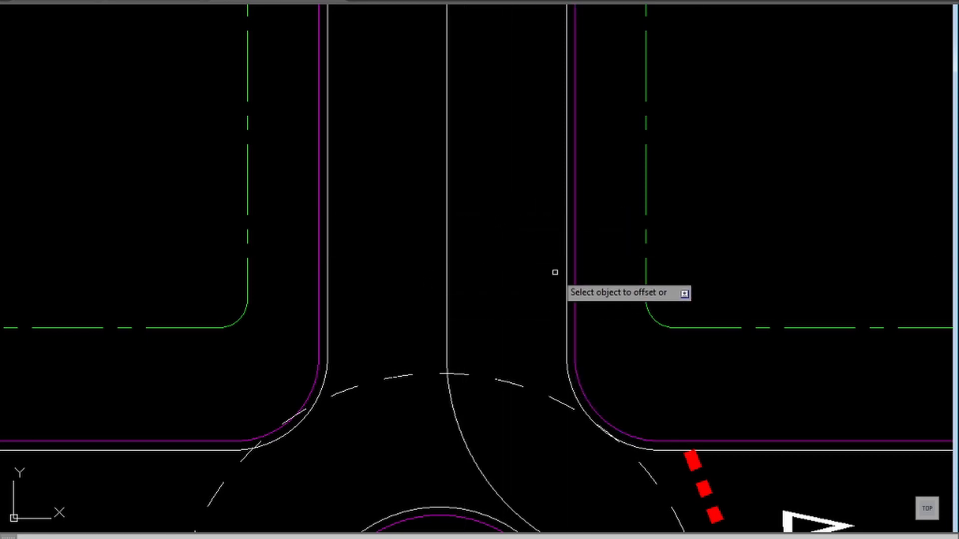
{"action": "left_click", "coordinate": [575, 269]}
{"action": "left_click", "coordinate": [504, 272]}
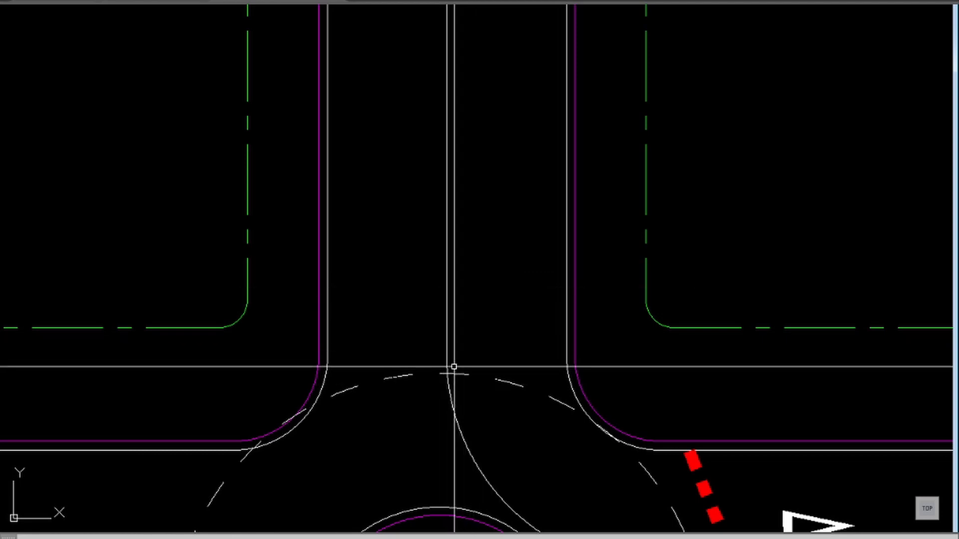
Step: Trim the new centre line at the dashed circle, removing its curved end inside the roundabout
{"action": "type", "text": "tr"}
{"action": "key", "text": "Return"}
{"action": "key", "text": "Escape"}
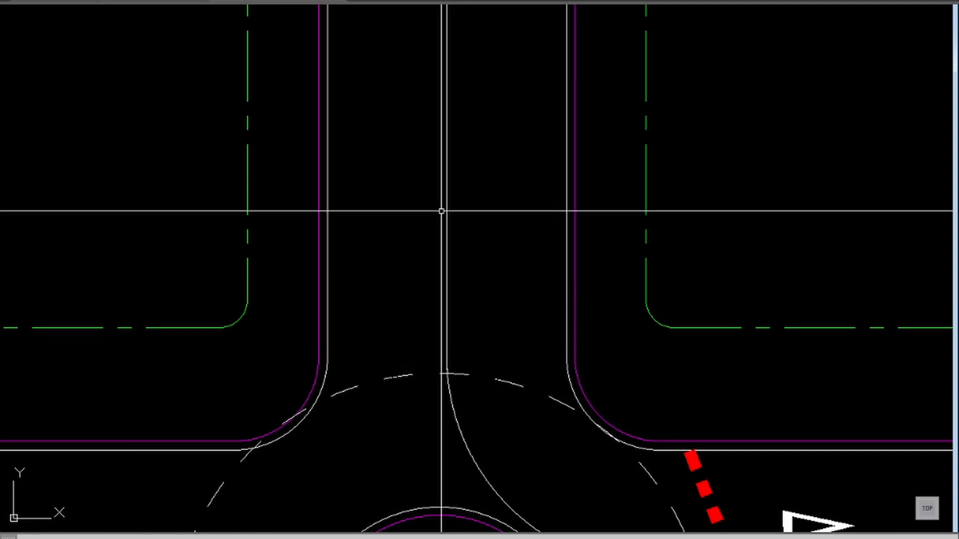
{"action": "left_click", "coordinate": [482, 426]}
{"action": "left_click", "coordinate": [430, 442]}
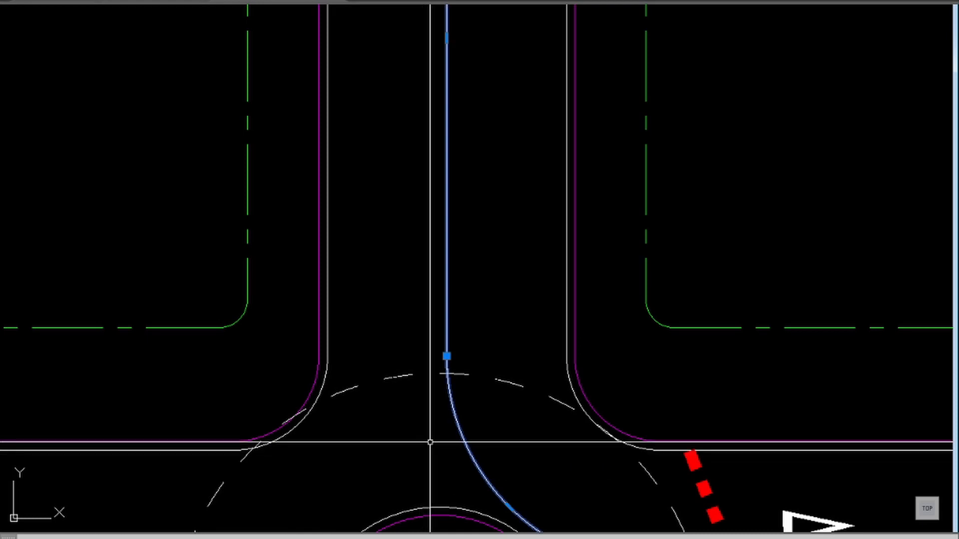
{"action": "scroll", "coordinate": [430, 442], "scroll_direction": "down", "scroll_amount": 4}
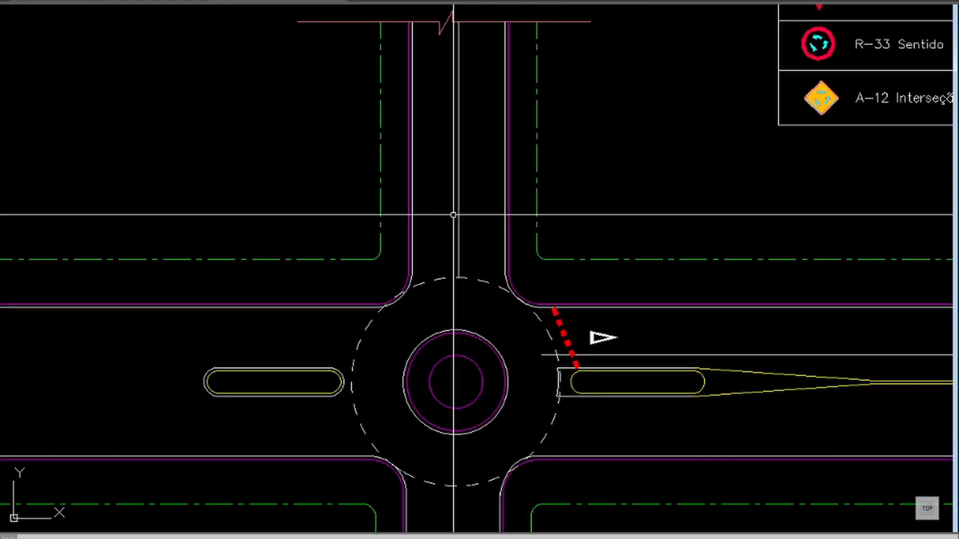
Step: Offset the upper road's centre line by the same small distance to both sides
{"action": "scroll", "coordinate": [456, 184], "scroll_direction": "up", "scroll_amount": 4}
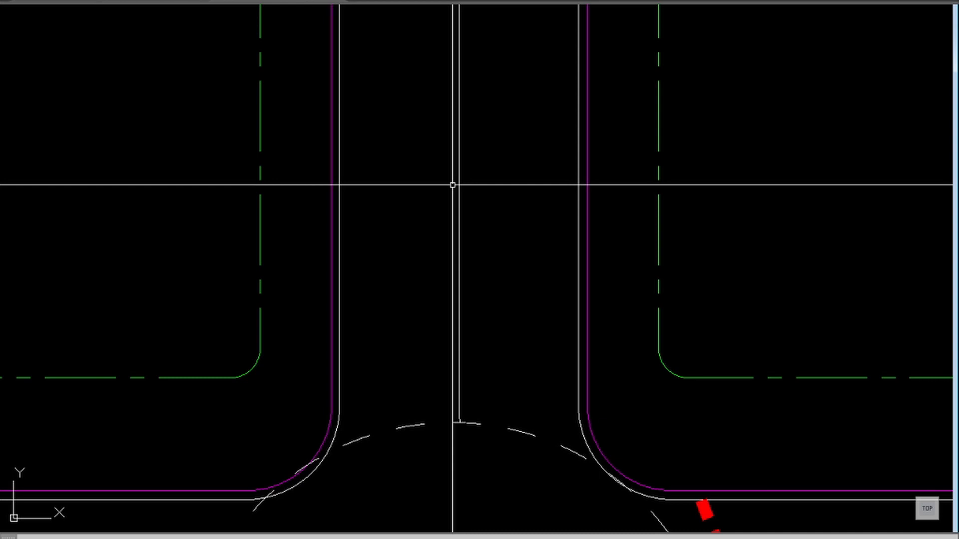
{"action": "key", "text": "Return"}
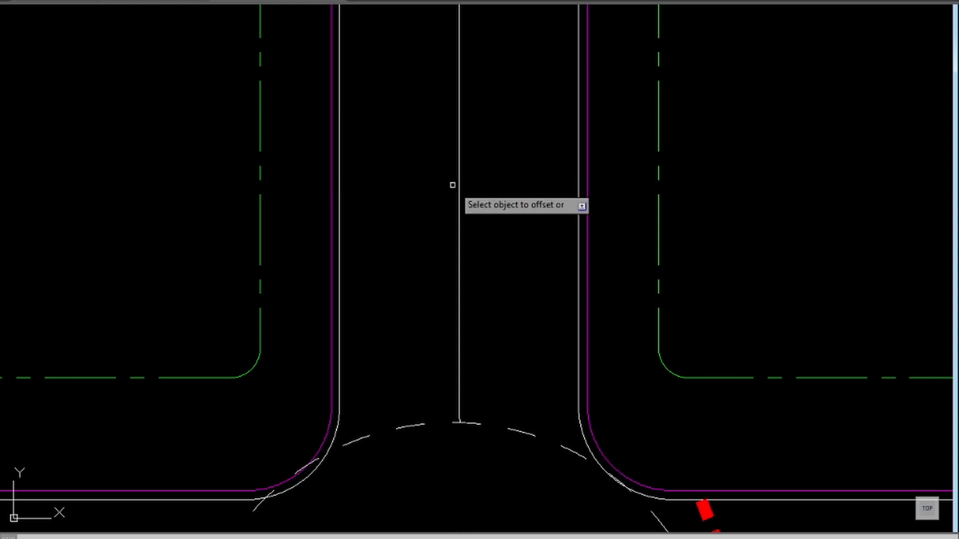
{"action": "left_click", "coordinate": [458, 171]}
{"action": "left_click", "coordinate": [439, 183]}
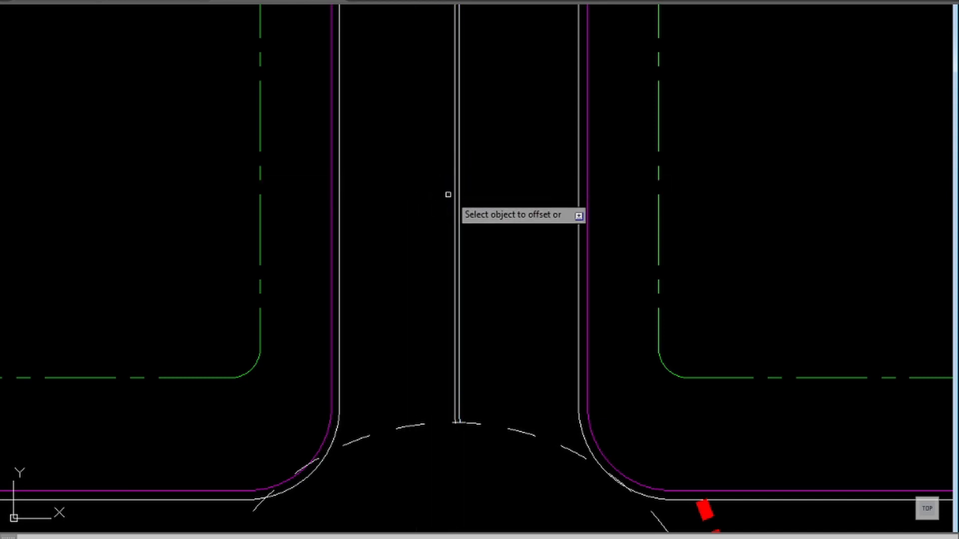
{"action": "left_click", "coordinate": [458, 196]}
{"action": "left_click", "coordinate": [464, 201]}
{"action": "scroll", "coordinate": [460, 204], "scroll_direction": "up", "scroll_amount": 3}
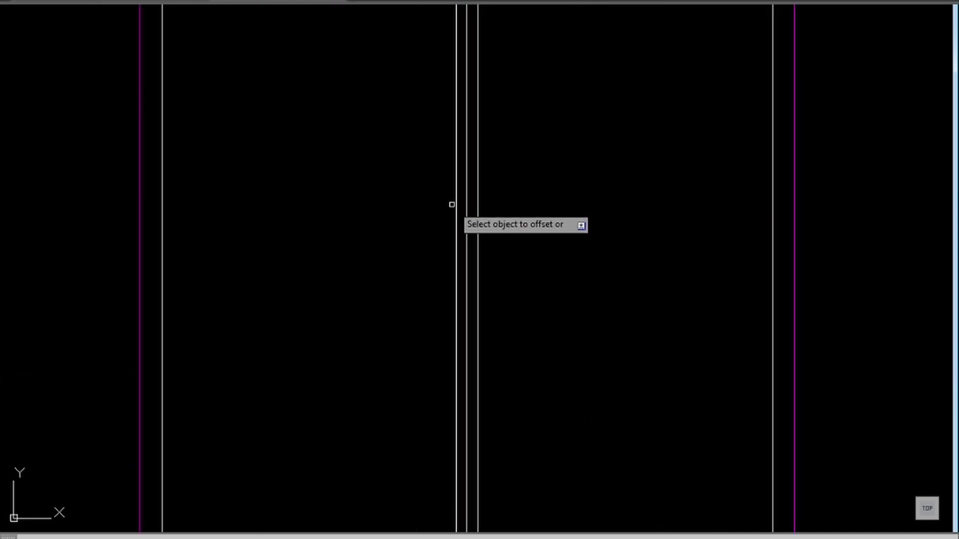
Step: Delete the upper road's original middle line and assign the two offset lines beside it to the FCONT layer
{"action": "left_click", "coordinate": [466, 202]}
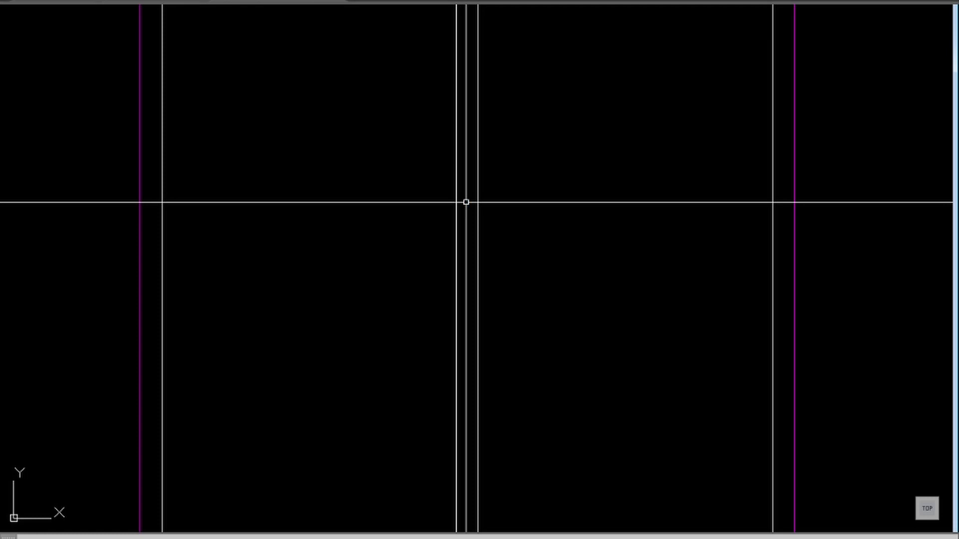
{"action": "scroll", "coordinate": [471, 230], "scroll_direction": "down", "scroll_amount": 3}
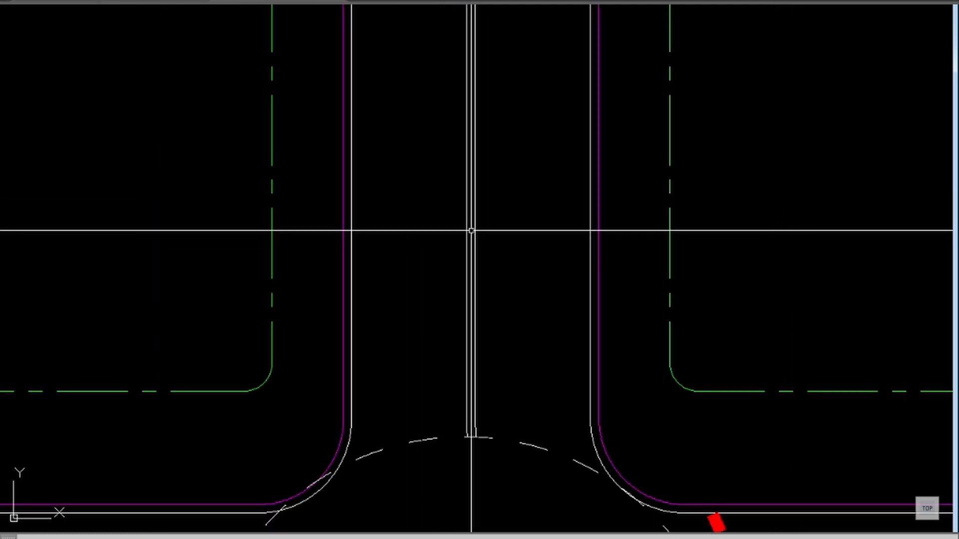
{"action": "left_click", "coordinate": [502, 218]}
{"action": "left_click", "coordinate": [459, 239]}
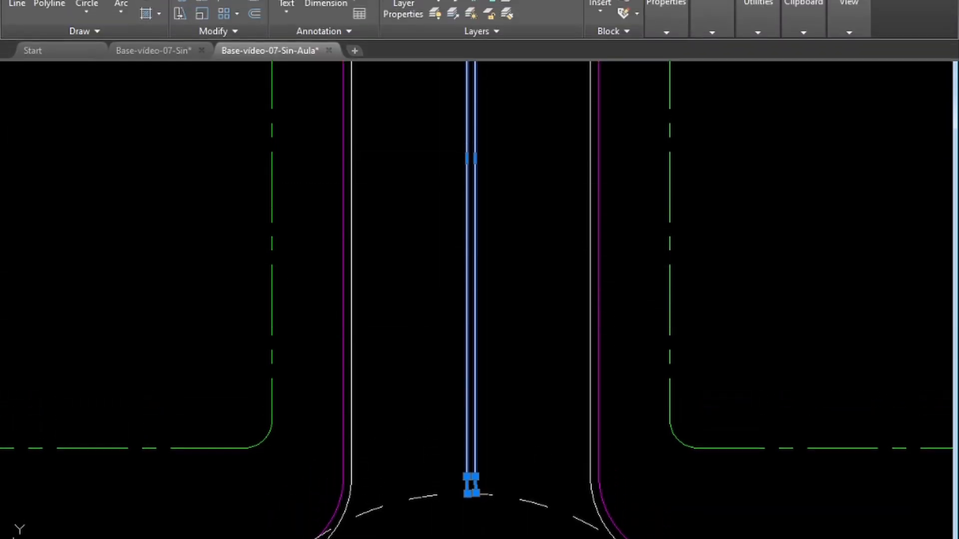
{"action": "left_click", "coordinate": [517, 33]}
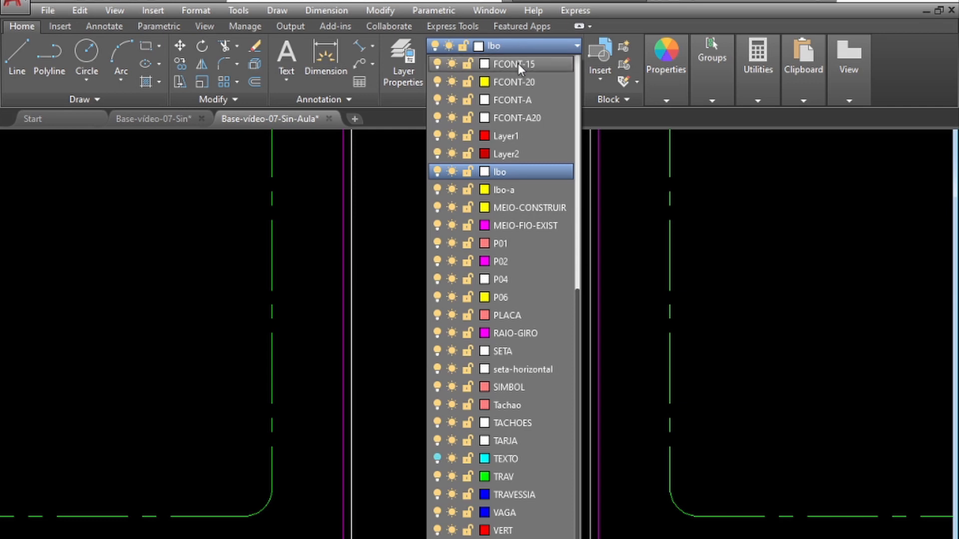
{"action": "scroll", "coordinate": [517, 85], "scroll_direction": "up", "scroll_amount": 1}
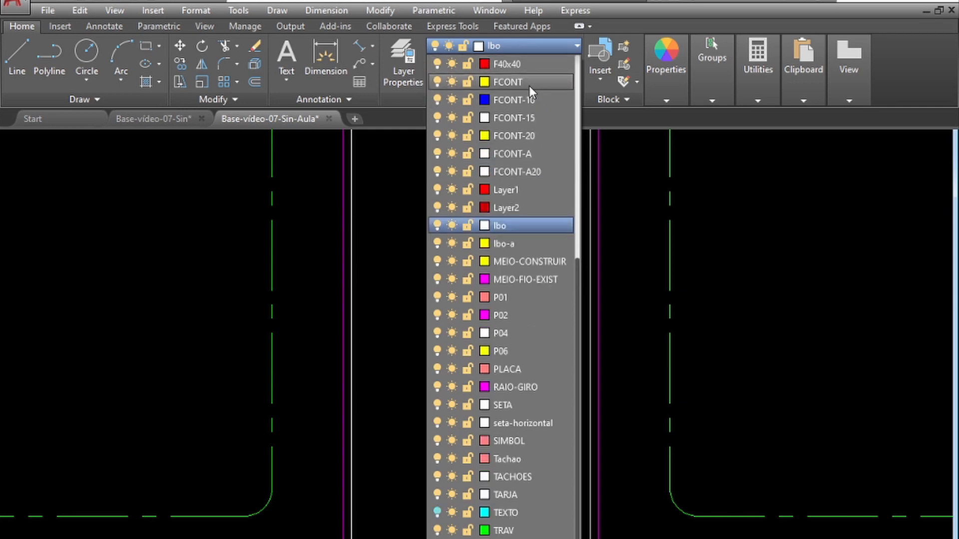
{"action": "left_click", "coordinate": [511, 82]}
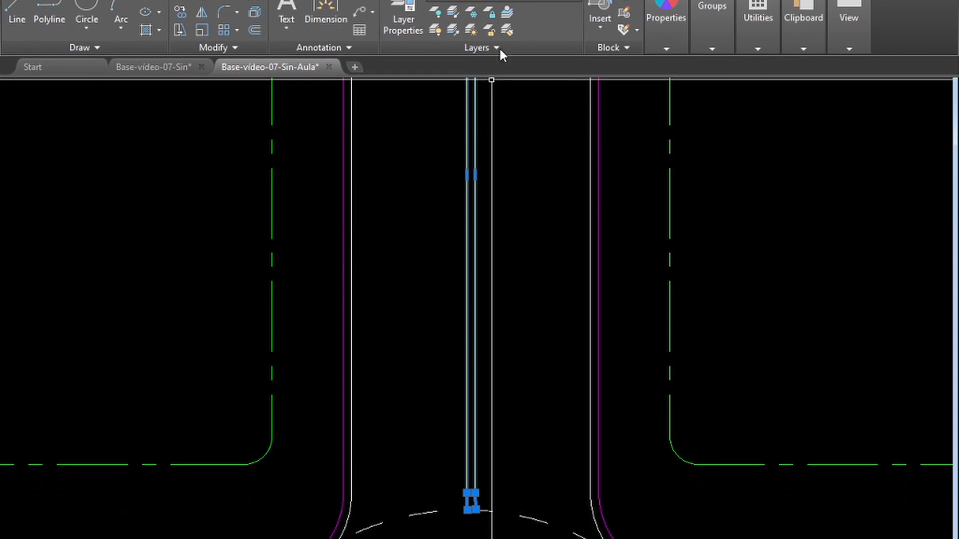
{"action": "key", "text": "Escape"}
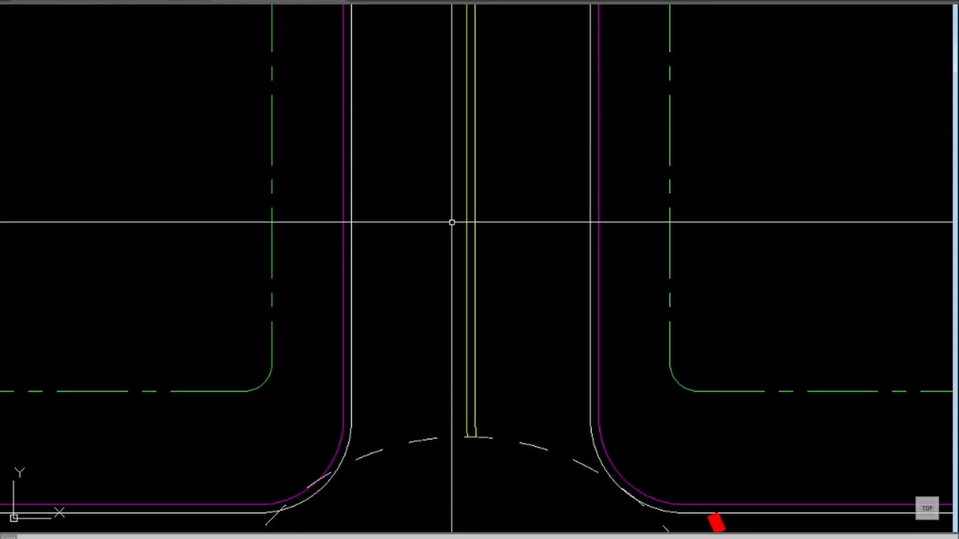
Step: Offset the dashed roundabout circle outward by 1.5 to form a guide circle for the yield line
{"action": "scroll", "coordinate": [464, 238], "scroll_direction": "down", "scroll_amount": 2}
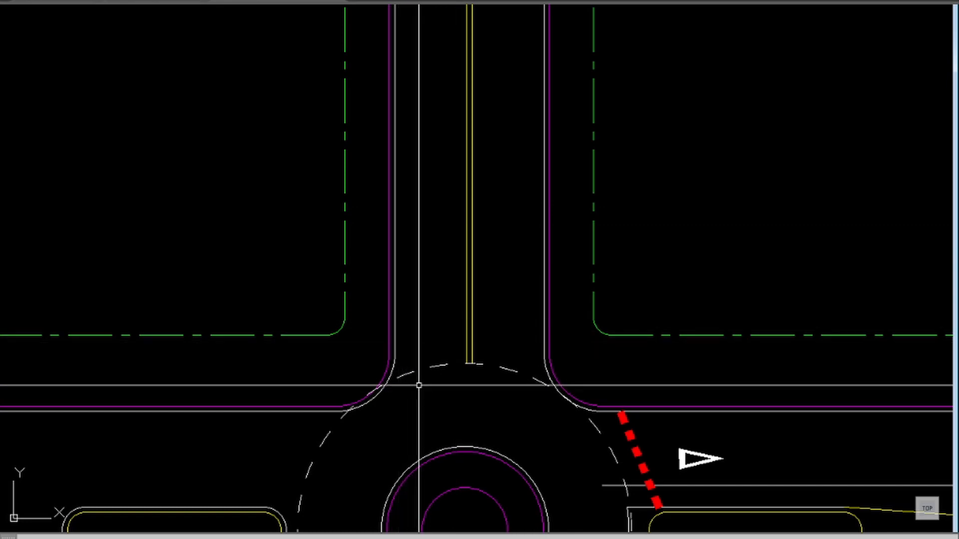
{"action": "middle_click_drag", "start_coordinate": [419, 385], "coordinate": [545, 319]}
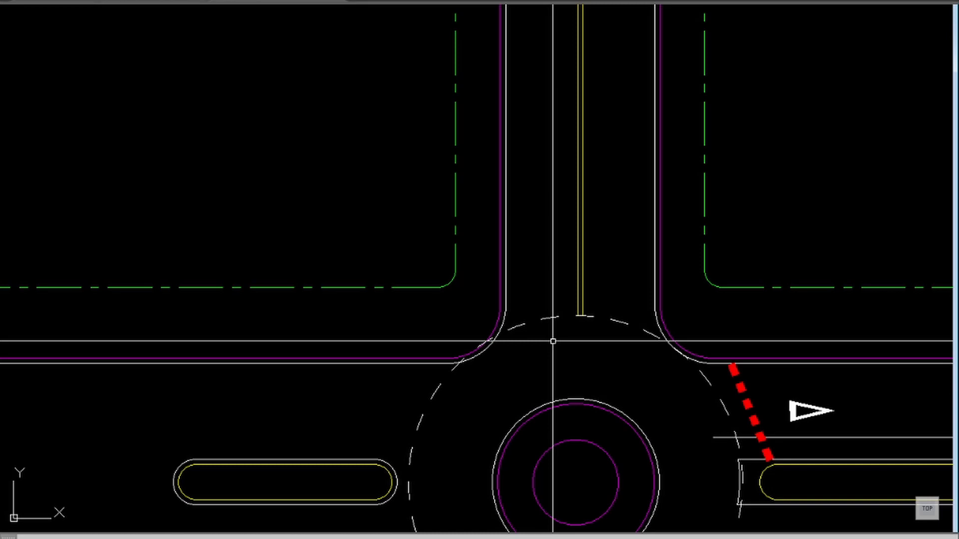
{"action": "type", "text": "1.5"}
{"action": "key", "text": "Return"}
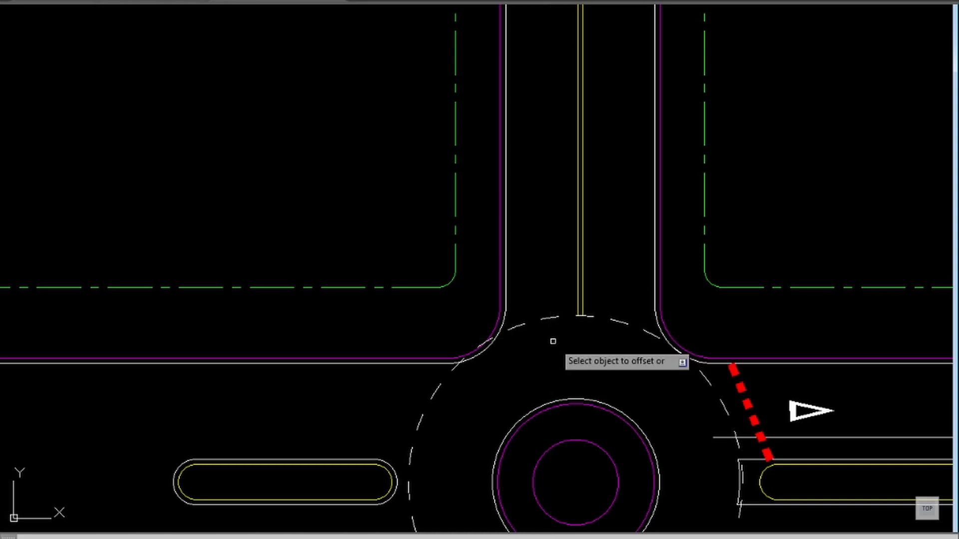
{"action": "left_click", "coordinate": [549, 319]}
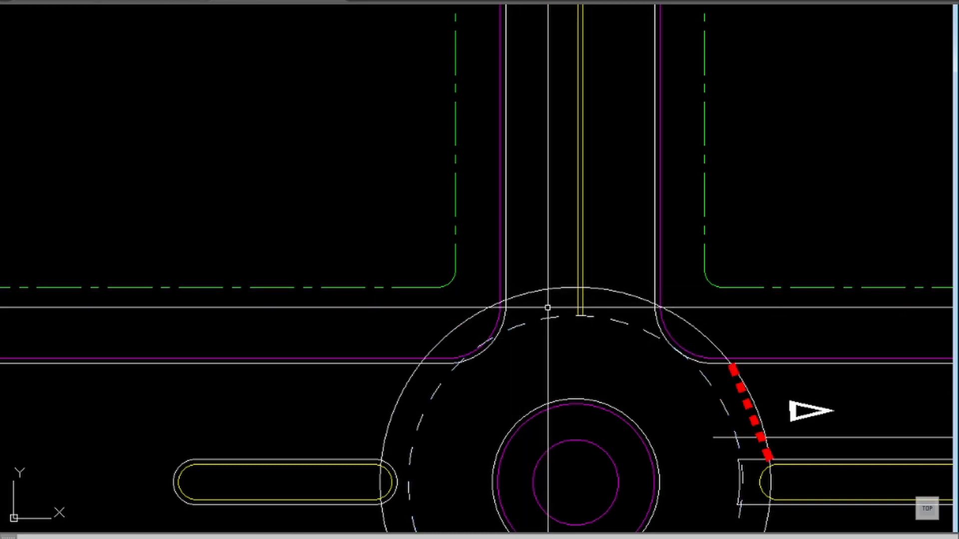
Step: Copy the red dashed yield line from the eastern approach to the western lane at the upper road's entrance
{"action": "key", "text": "Return"}
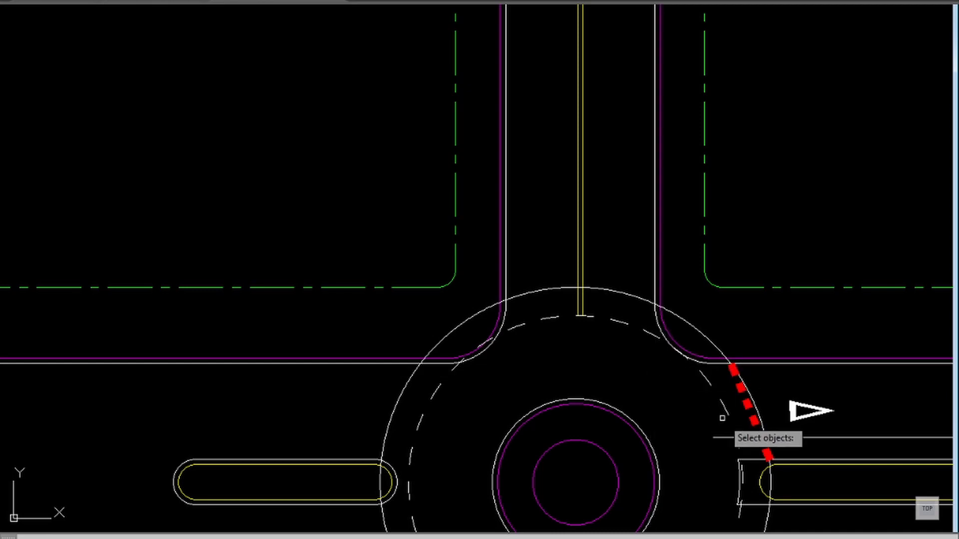
{"action": "key", "text": "Return"}
{"action": "left_click", "coordinate": [745, 405]}
{"action": "left_click", "coordinate": [540, 264]}
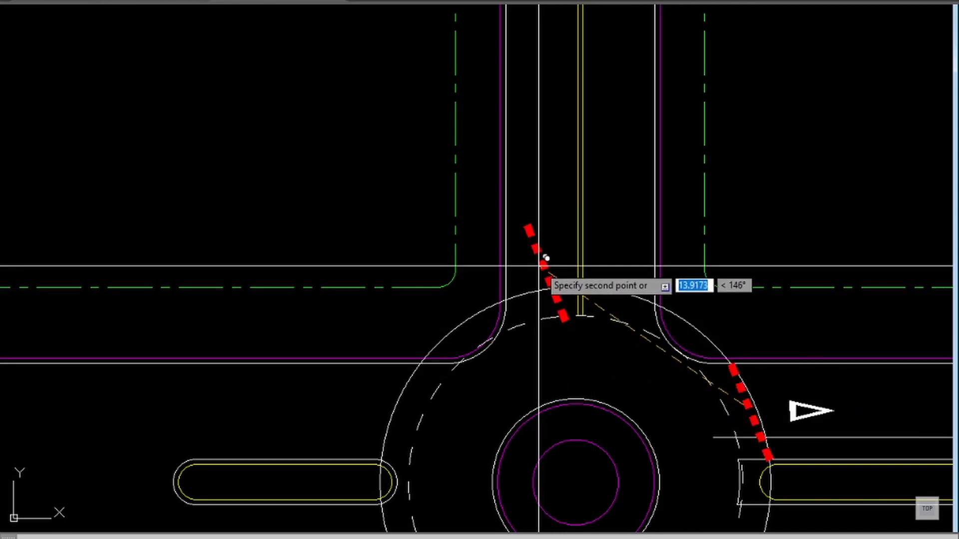
{"action": "key", "text": "Return"}
Step: Stretch the copied yield line's ends onto the guide circle, spanning from the western yellow centre line to the road's western white edge line
{"action": "type", "text": "z"}
{"action": "key", "text": "Return"}
{"action": "left_click", "coordinate": [652, 171]}
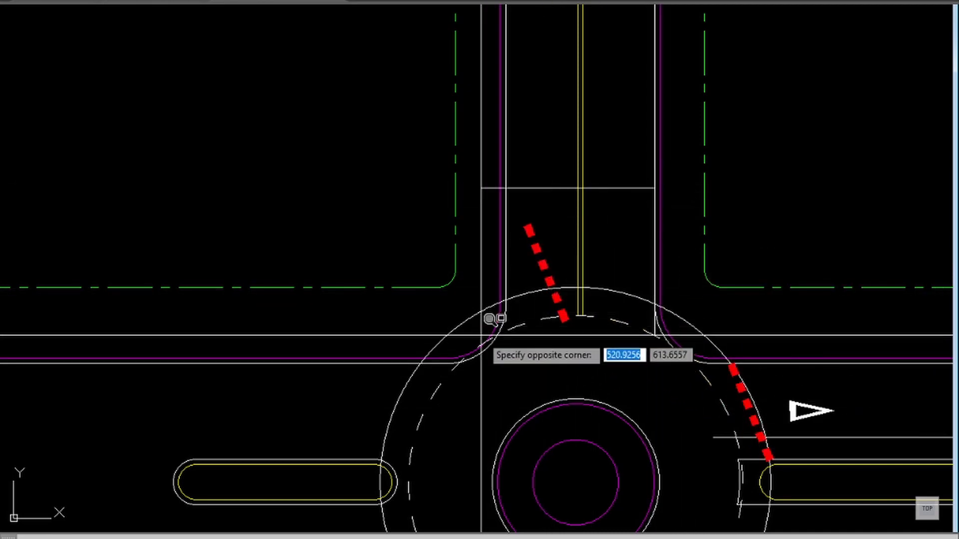
{"action": "left_click", "coordinate": [488, 315]}
{"action": "left_click", "coordinate": [535, 350]}
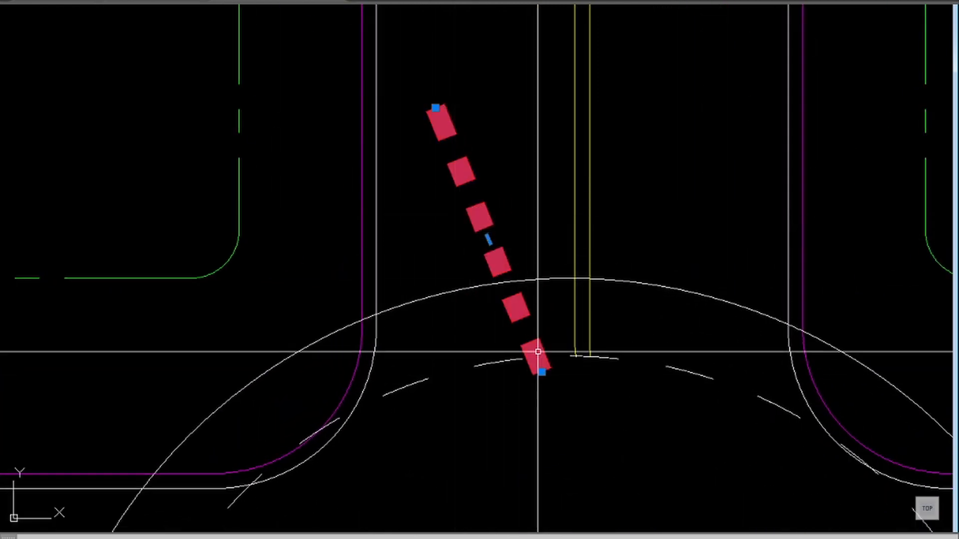
{"action": "left_click", "coordinate": [540, 372]}
{"action": "right_click", "coordinate": [540, 372], "text": "shift"}
{"action": "left_click", "coordinate": [559, 319]}
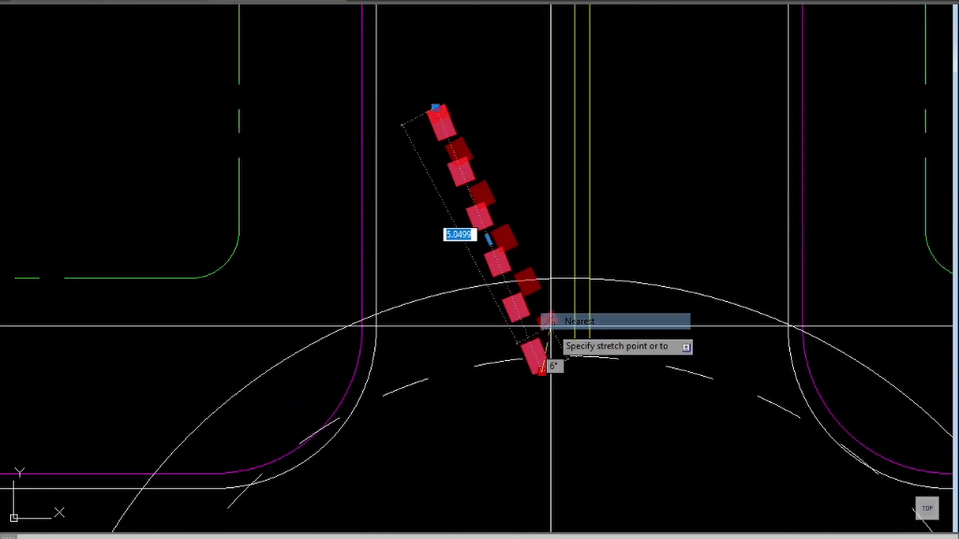
{"action": "left_click", "coordinate": [573, 277]}
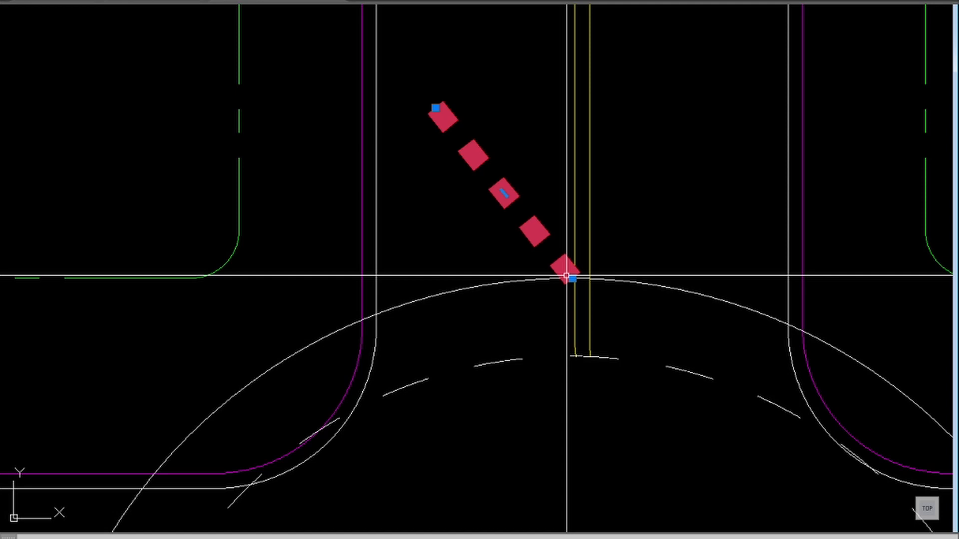
{"action": "left_click", "coordinate": [436, 108]}
{"action": "left_click", "coordinate": [380, 313]}
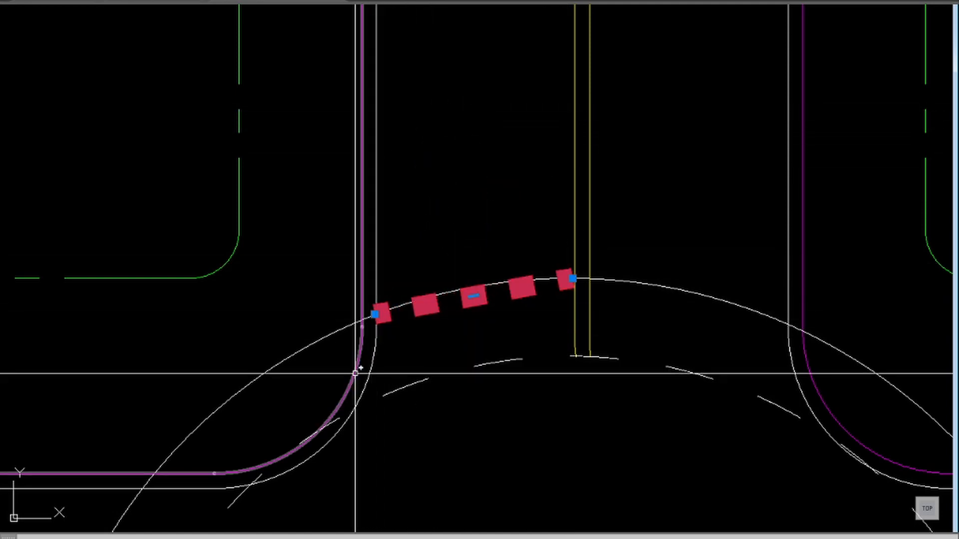
Step: Delete the guide circle and extend the upper yield line's eastern end to the eastern yellow centre line
{"action": "key", "text": "Escape"}
{"action": "key", "text": "Delete"}
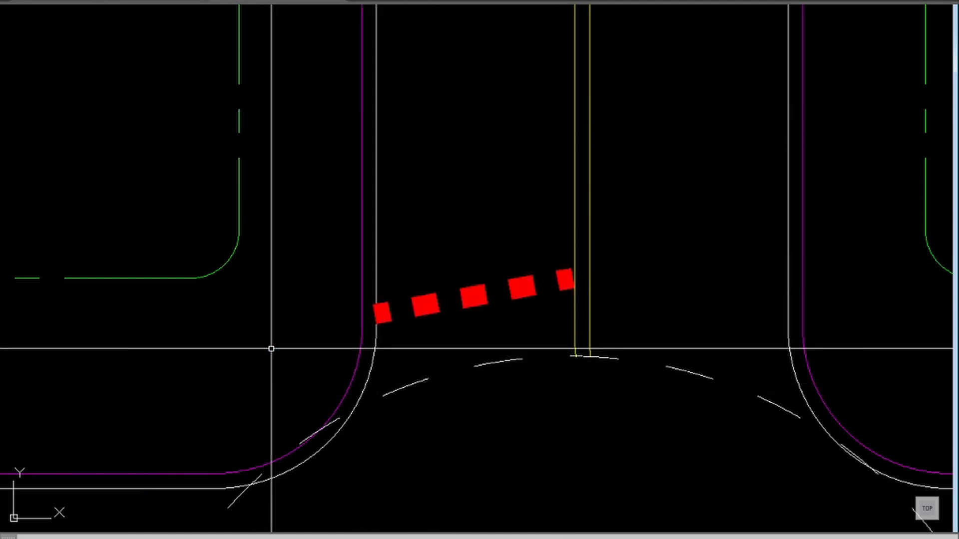
{"action": "type", "text": "ex"}
{"action": "key", "text": "Return"}
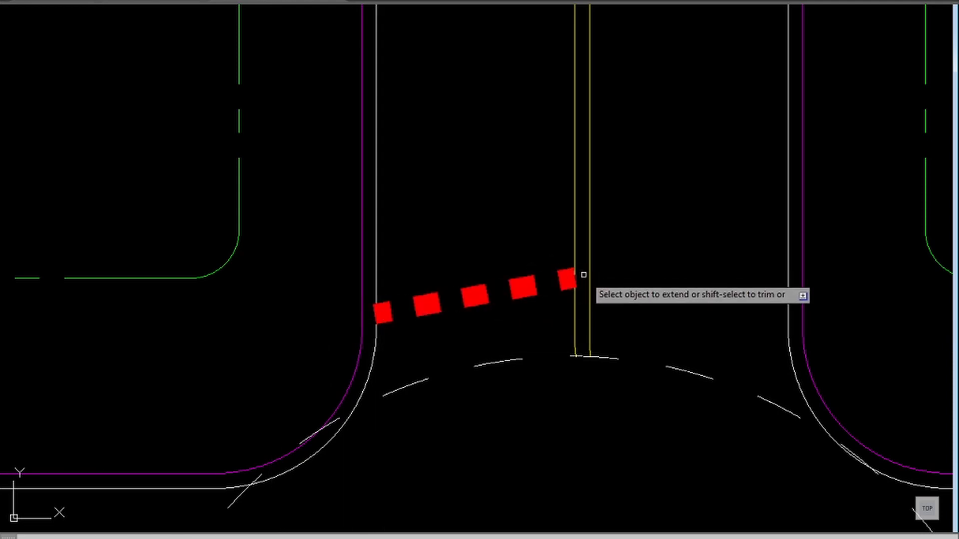
{"action": "scroll", "coordinate": [582, 312], "scroll_direction": "down", "scroll_amount": 2}
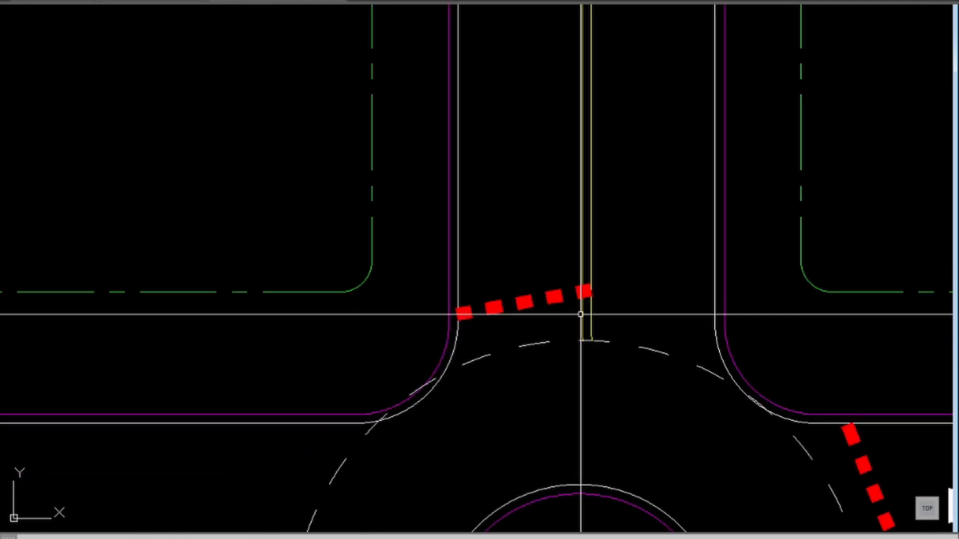
Step: Trim both yellow centre lines at the red yield line and delete their leftover pieces near the dashed circle
{"action": "type", "text": "b"}
{"action": "key", "text": "Return"}
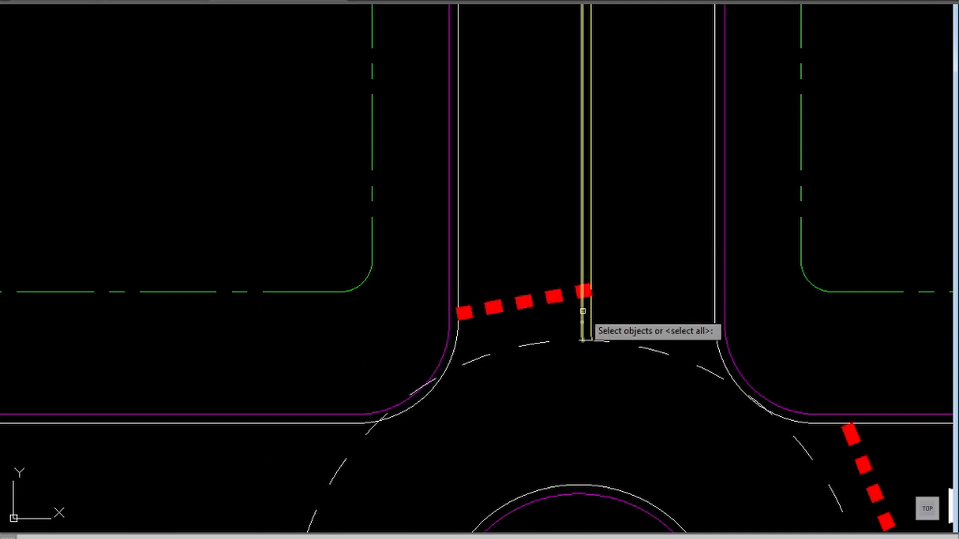
{"action": "key", "text": "Escape"}
{"action": "type", "text": "tr"}
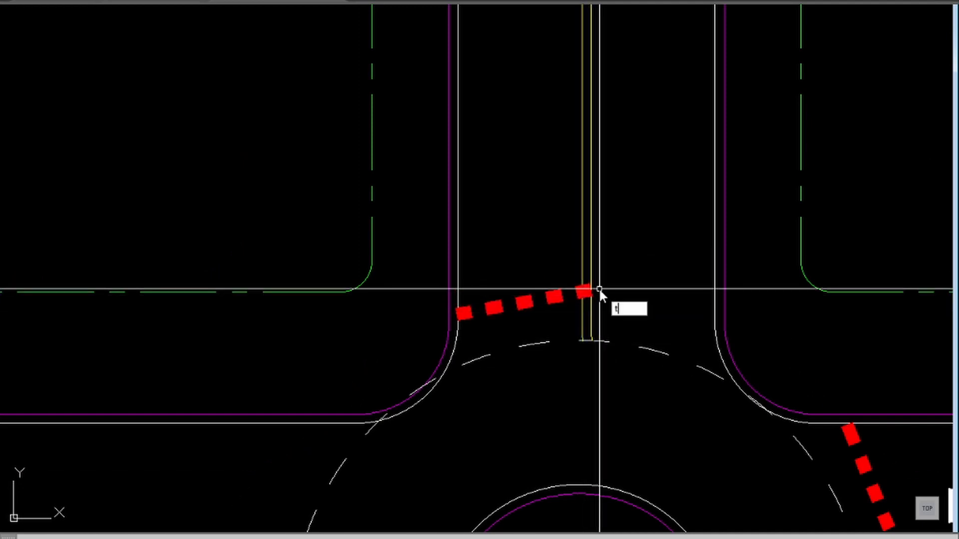
{"action": "key", "text": "Return"}
{"action": "key", "text": "Return"}
{"action": "left_click", "coordinate": [591, 318]}
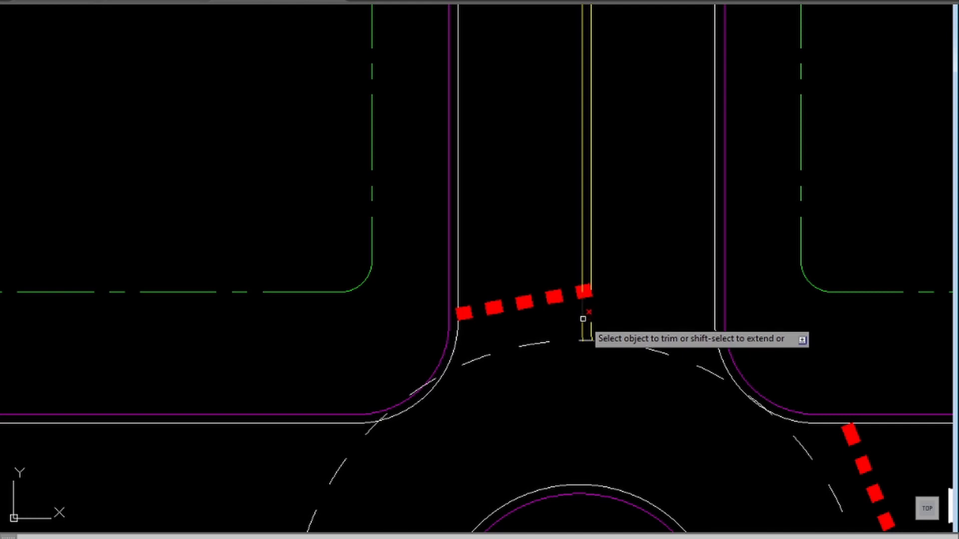
{"action": "left_click", "coordinate": [582, 318]}
{"action": "key", "text": "Escape"}
{"action": "left_click", "coordinate": [563, 315]}
{"action": "left_click", "coordinate": [624, 358]}
{"action": "key", "text": "Delete"}
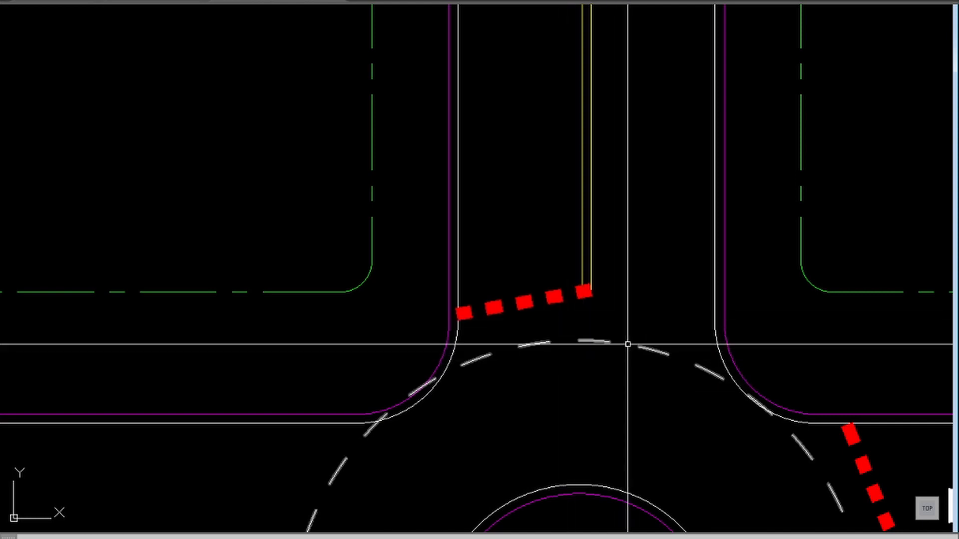
Step: Copy the yield triangle from the eastern approach to the upper road's western lane, just above the red yield line
{"action": "scroll", "coordinate": [587, 318], "scroll_direction": "down", "scroll_amount": 4}
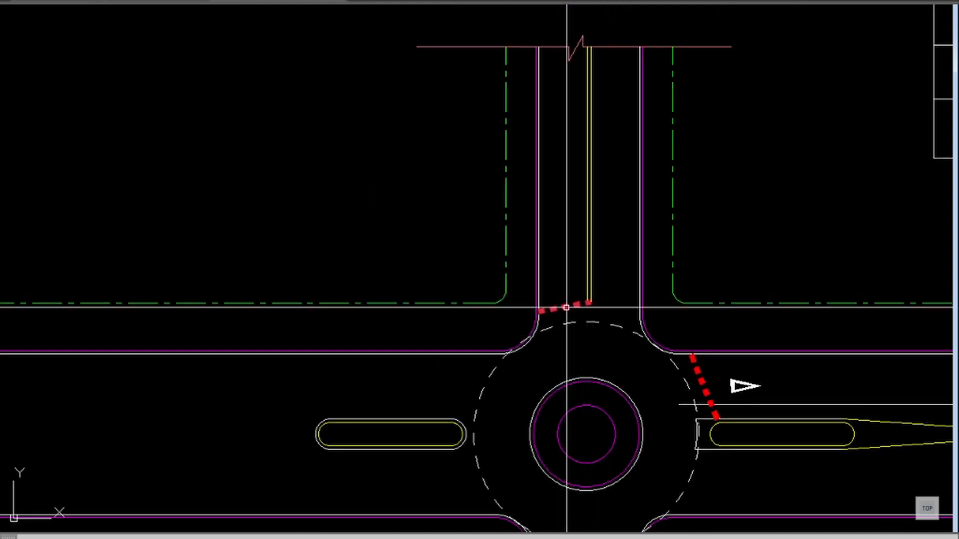
{"action": "key", "text": "Return"}
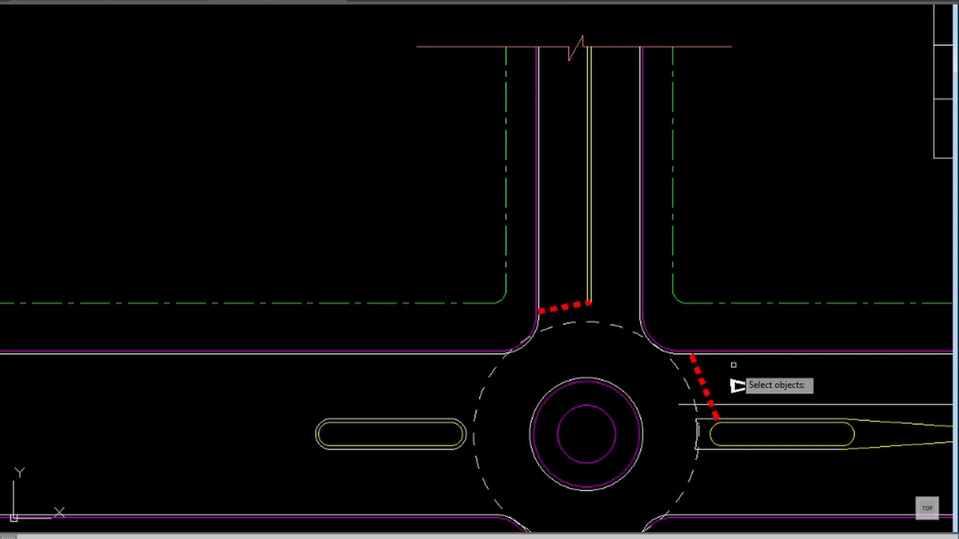
{"action": "key", "text": "Return"}
{"action": "left_click", "coordinate": [738, 385]}
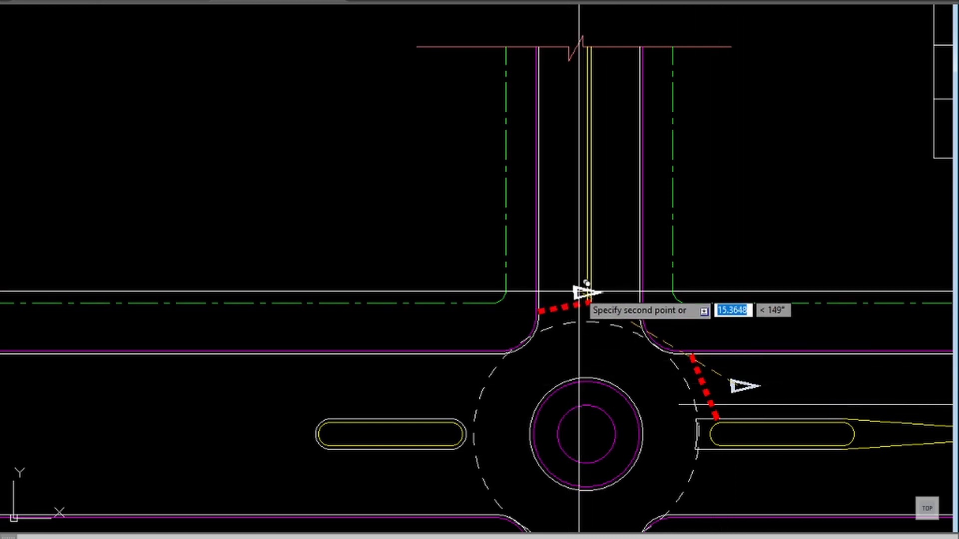
{"action": "left_click", "coordinate": [565, 285]}
{"action": "key", "text": "Escape"}
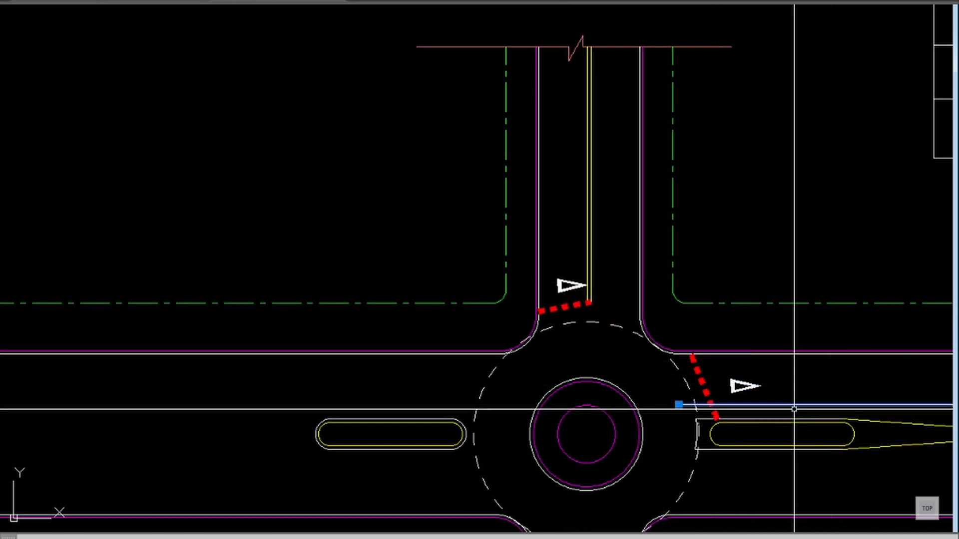
Step: Rotate the copied yield triangle so its tip points north along the upper road
{"action": "scroll", "coordinate": [571, 300], "scroll_direction": "up", "scroll_amount": 6}
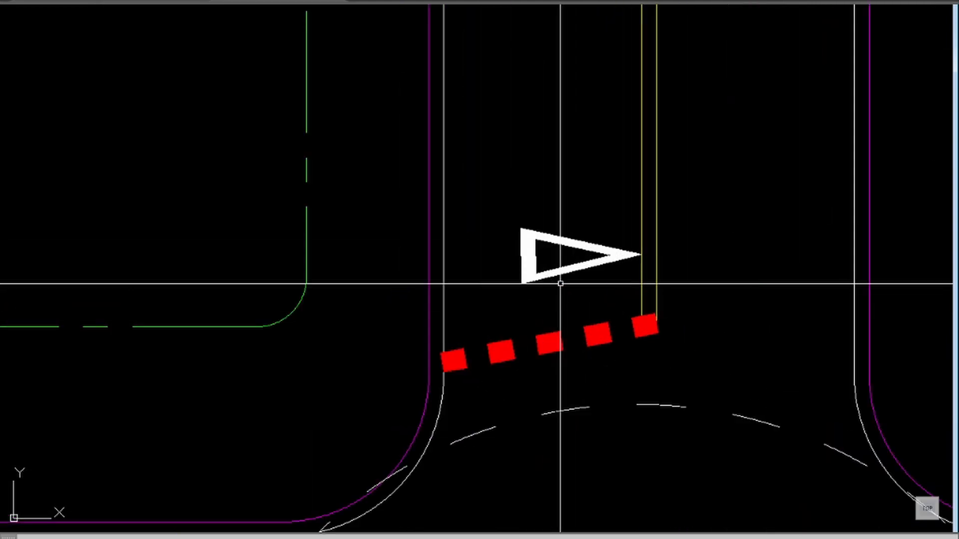
{"action": "type", "text": "o"}
{"action": "key", "text": "Return"}
{"action": "left_click", "coordinate": [551, 277]}
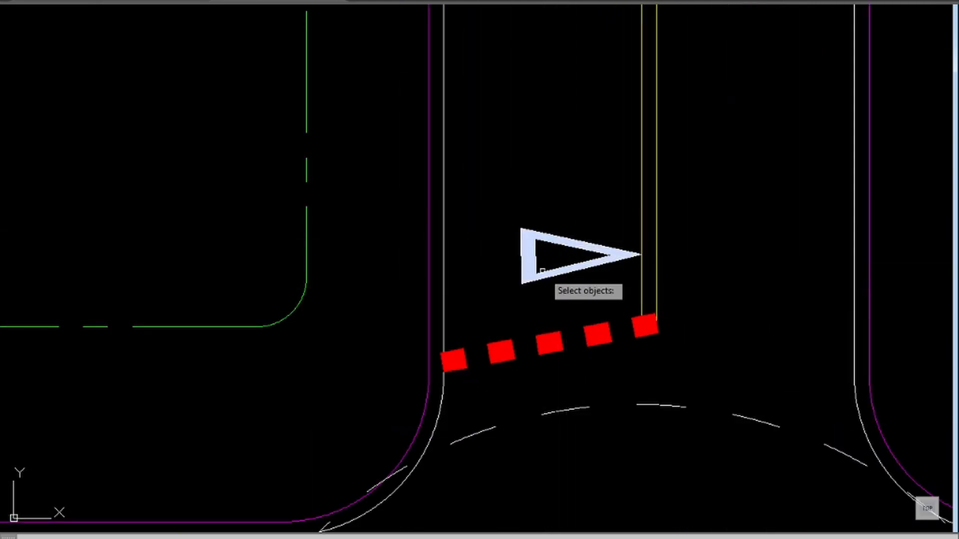
{"action": "key", "text": "Return"}
{"action": "left_click", "coordinate": [546, 253]}
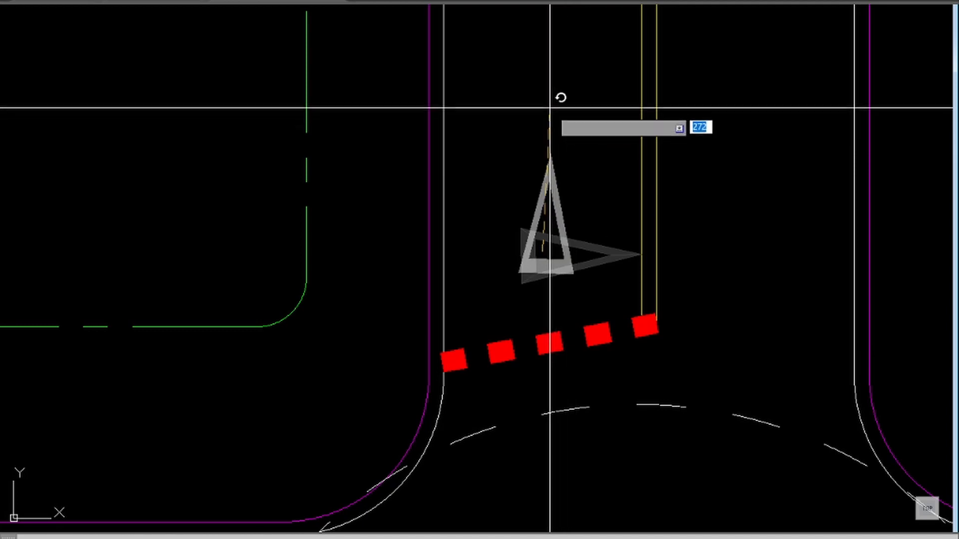
{"action": "left_click", "coordinate": [545, 87]}
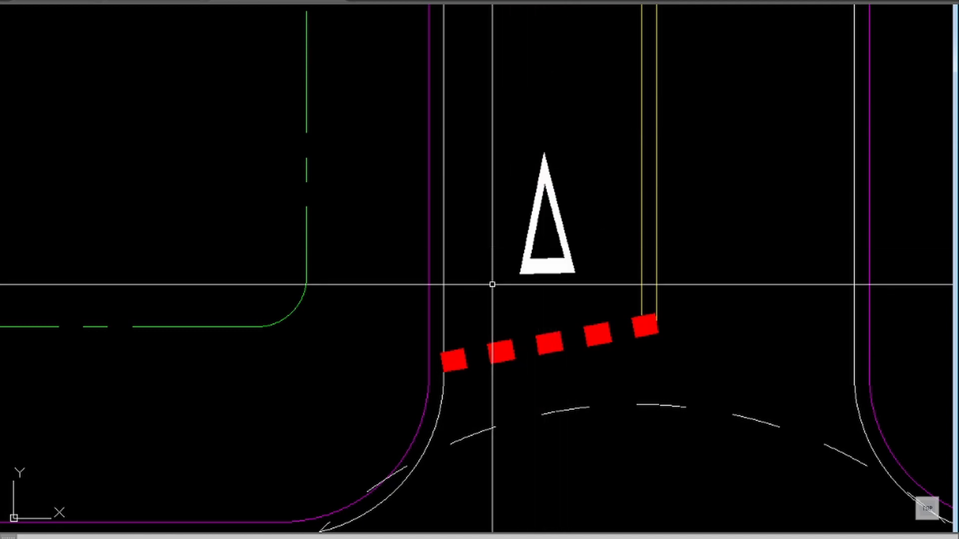
Step: Offset the upper red yield line northward as a guide and move the yield triangle up so its base meets it
{"action": "key", "text": "Return"}
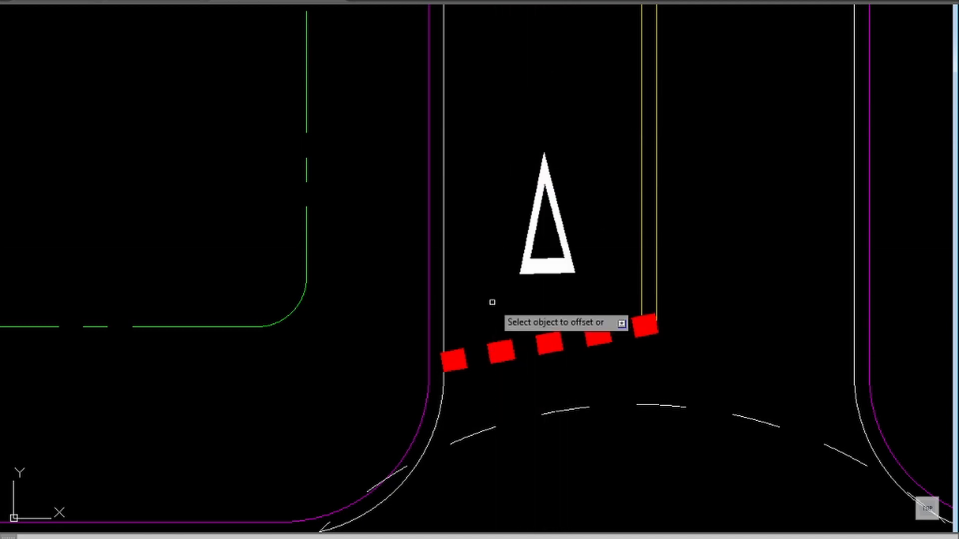
{"action": "left_click", "coordinate": [540, 336]}
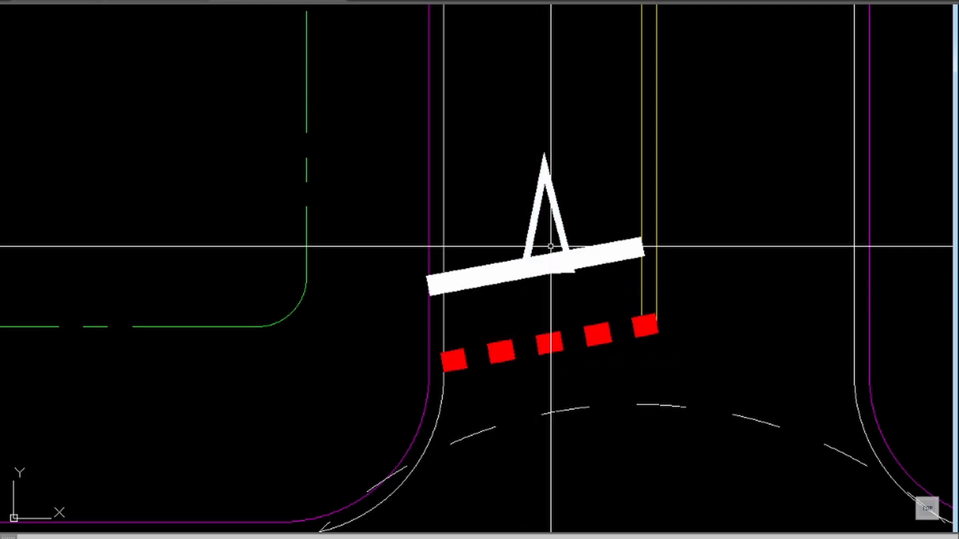
{"action": "type", "text": "m"}
{"action": "key", "text": "Return"}
{"action": "left_click", "coordinate": [574, 205]}
{"action": "left_click", "coordinate": [523, 221]}
{"action": "key", "text": "Return"}
{"action": "left_click", "coordinate": [520, 220]}
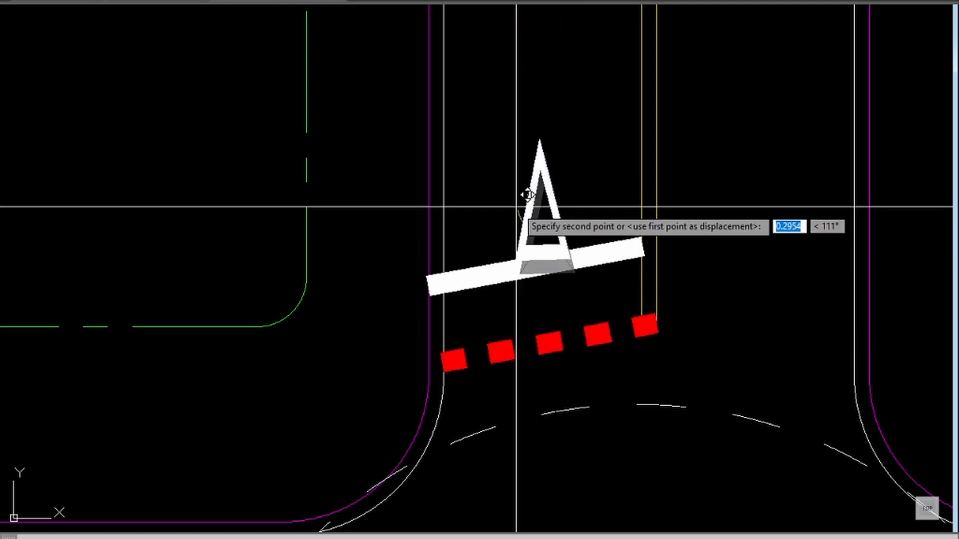
{"action": "left_click", "coordinate": [515, 205]}
Step: Delete the white offset guide line beneath the upper road's yield triangle
{"action": "left_click", "coordinate": [598, 266]}
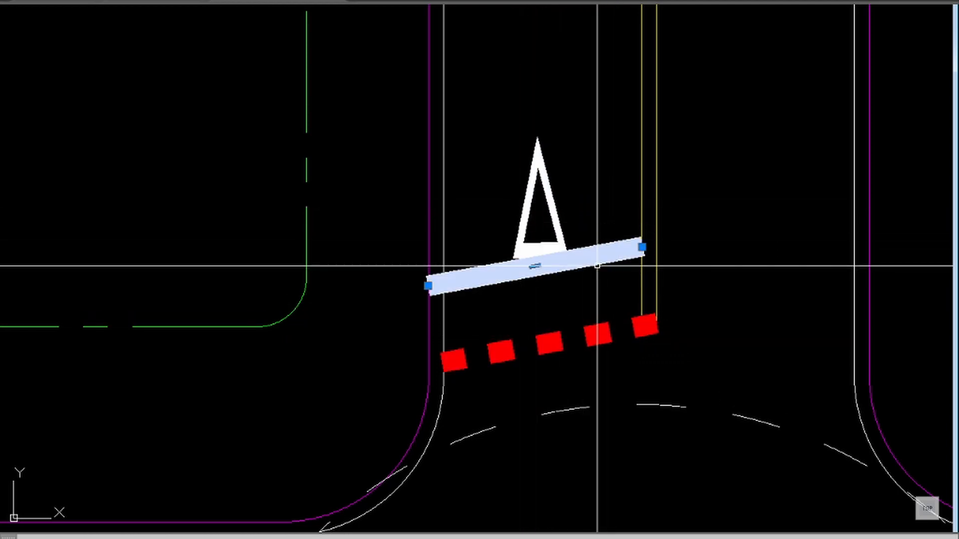
{"action": "key", "text": "Delete"}
{"action": "scroll", "coordinate": [597, 266], "scroll_direction": "down", "scroll_amount": 5}
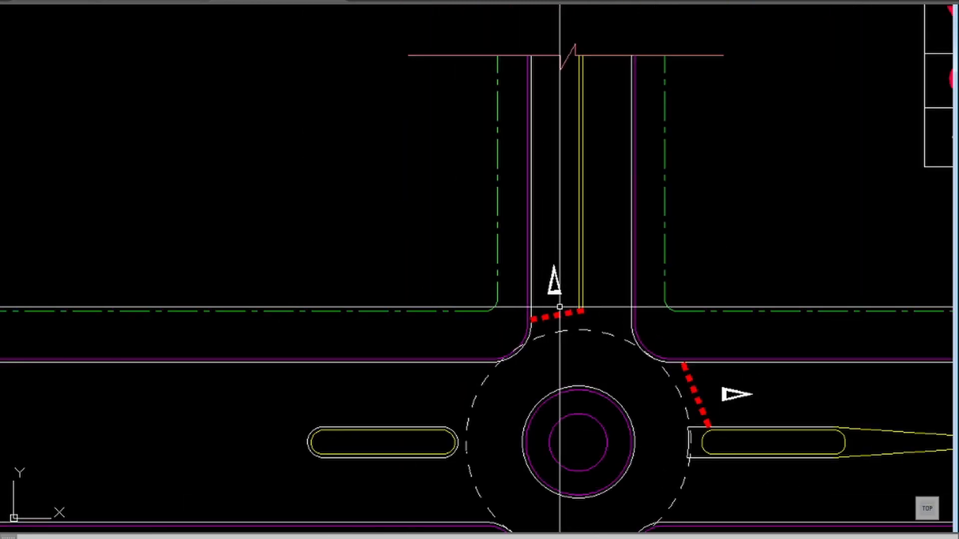
Step: Copy the curved-movement arrow (Seta indicativa de movimento em curva) from the legend to the roundabout's eastern circulating lane
{"action": "middle_click_drag", "start_coordinate": [670, 370], "coordinate": [682, 344]}
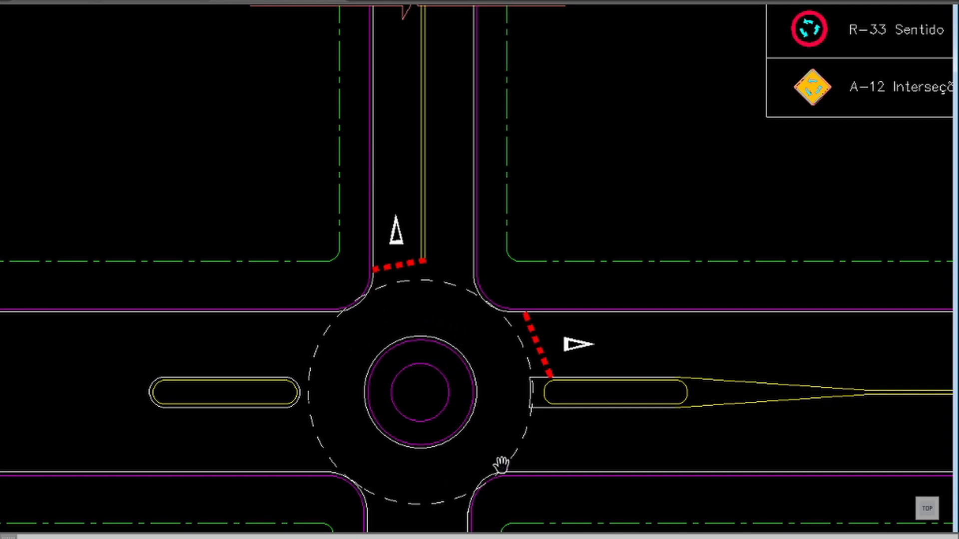
{"action": "scroll", "coordinate": [471, 327], "scroll_direction": "down", "scroll_amount": 4}
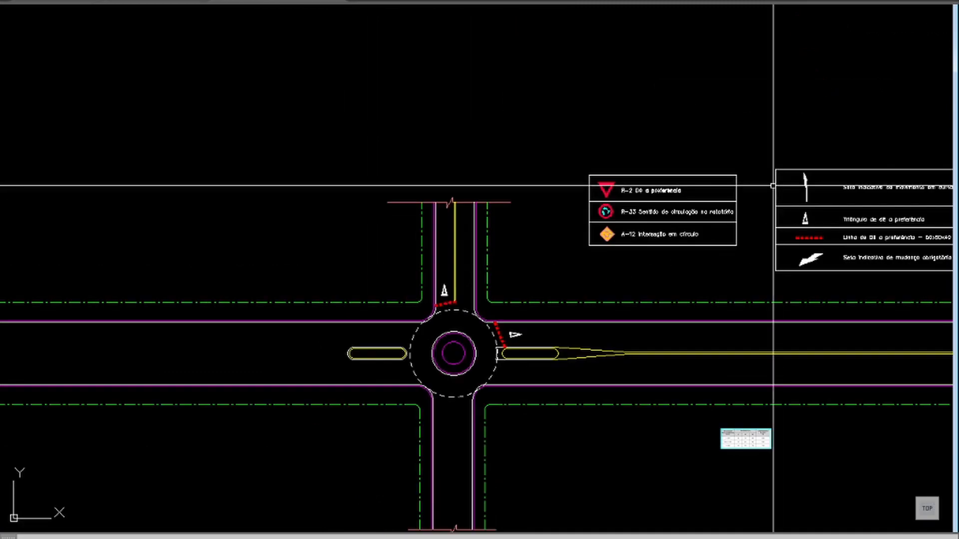
{"action": "middle_click_drag", "start_coordinate": [851, 208], "coordinate": [659, 208]}
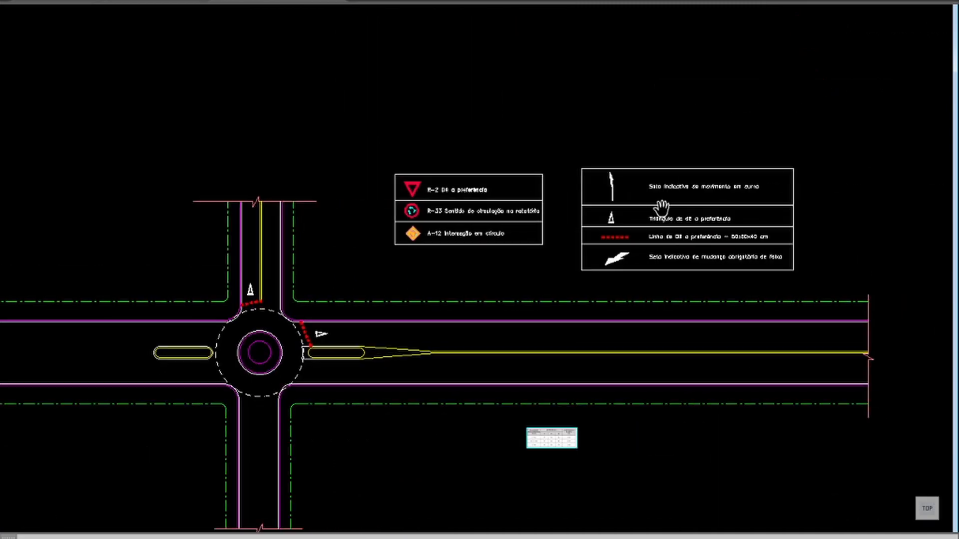
{"action": "scroll", "coordinate": [618, 202], "scroll_direction": "up", "scroll_amount": 2}
{"action": "scroll", "coordinate": [618, 202], "scroll_direction": "up", "scroll_amount": 2}
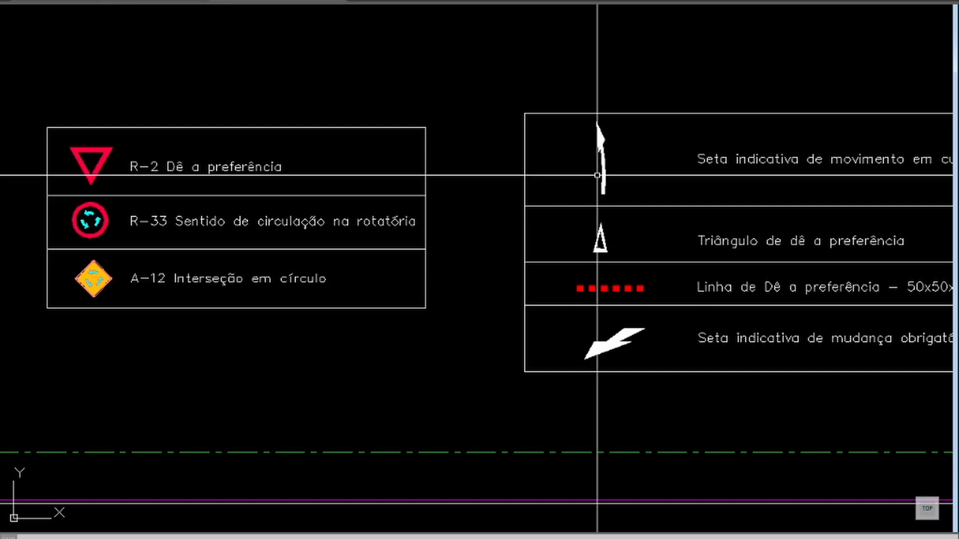
{"action": "key", "text": "Return"}
{"action": "left_click", "coordinate": [628, 157]}
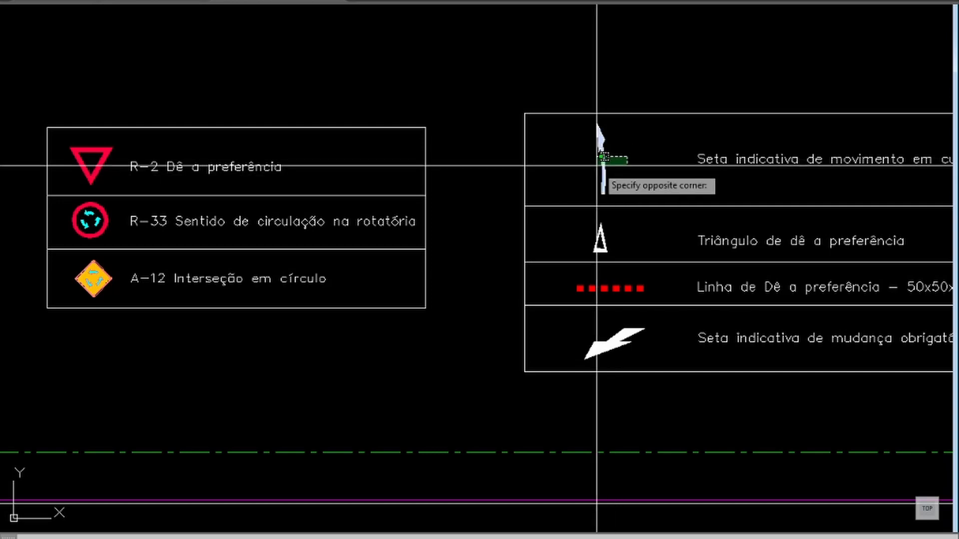
{"action": "left_click", "coordinate": [596, 166]}
{"action": "key", "text": "Return"}
{"action": "left_click", "coordinate": [602, 158]}
{"action": "scroll", "coordinate": [517, 215], "scroll_direction": "down", "scroll_amount": 2}
{"action": "scroll", "coordinate": [407, 283], "scroll_direction": "down", "scroll_amount": 2}
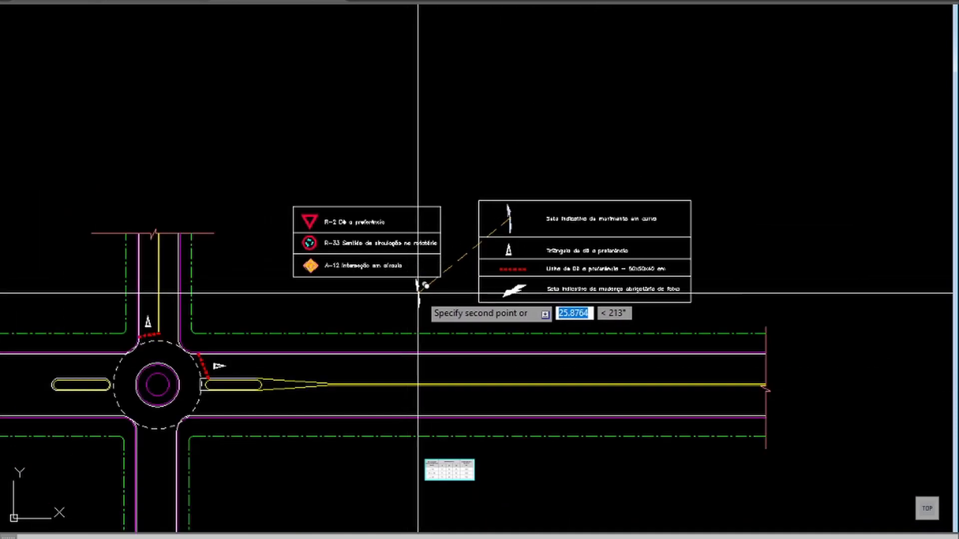
{"action": "left_click", "coordinate": [188, 386]}
Step: Rotate the copied arrow slightly clockwise so it follows the curve of the roundabout's eastern lane
{"action": "middle_click_drag", "start_coordinate": [177, 366], "coordinate": [322, 227]}
{"action": "type", "text": "z"}
{"action": "key", "text": "Return"}
{"action": "left_click", "coordinate": [405, 167]}
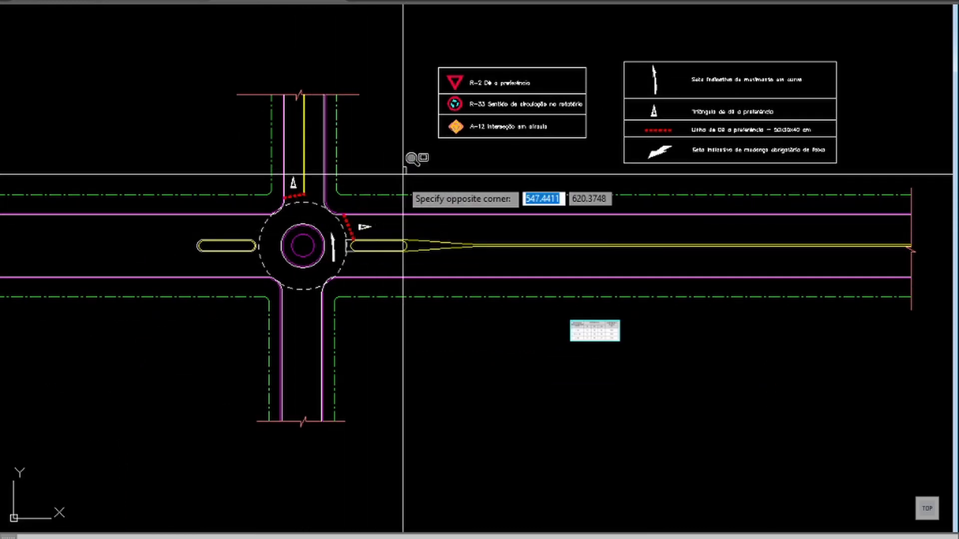
{"action": "left_click", "coordinate": [208, 329]}
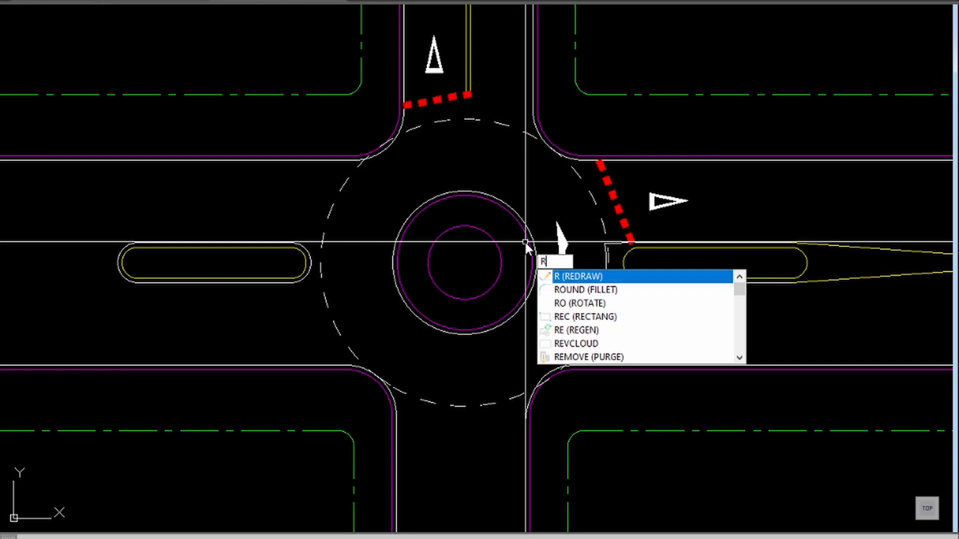
{"action": "type", "text": "o"}
{"action": "key", "text": "Return"}
{"action": "left_click", "coordinate": [577, 243]}
{"action": "left_click", "coordinate": [565, 253]}
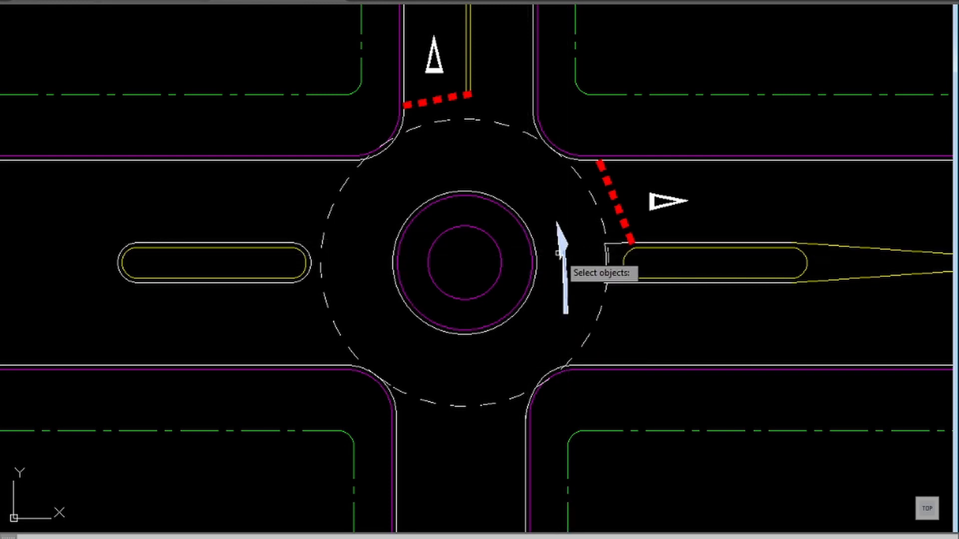
{"action": "key", "text": "Return"}
{"action": "left_click", "coordinate": [561, 253]}
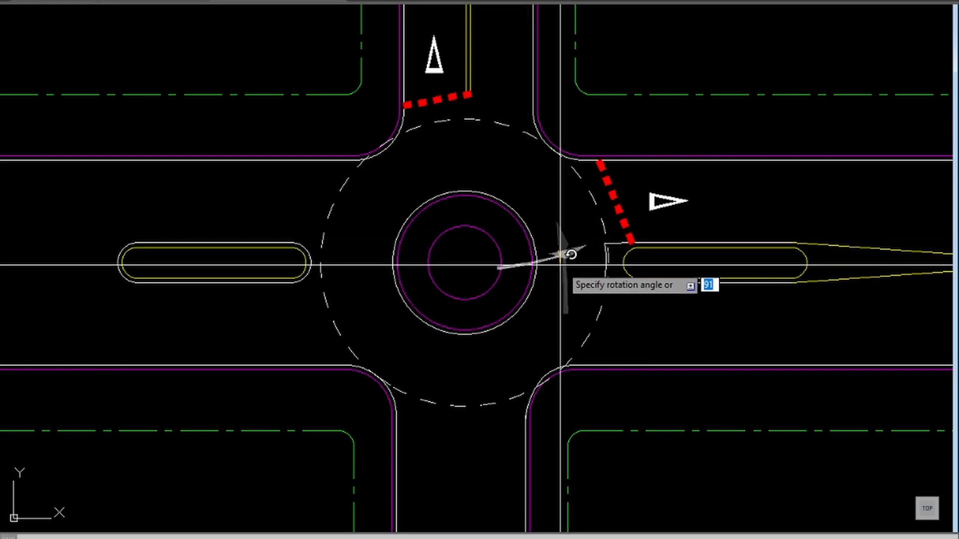
{"action": "left_click", "coordinate": [671, 250]}
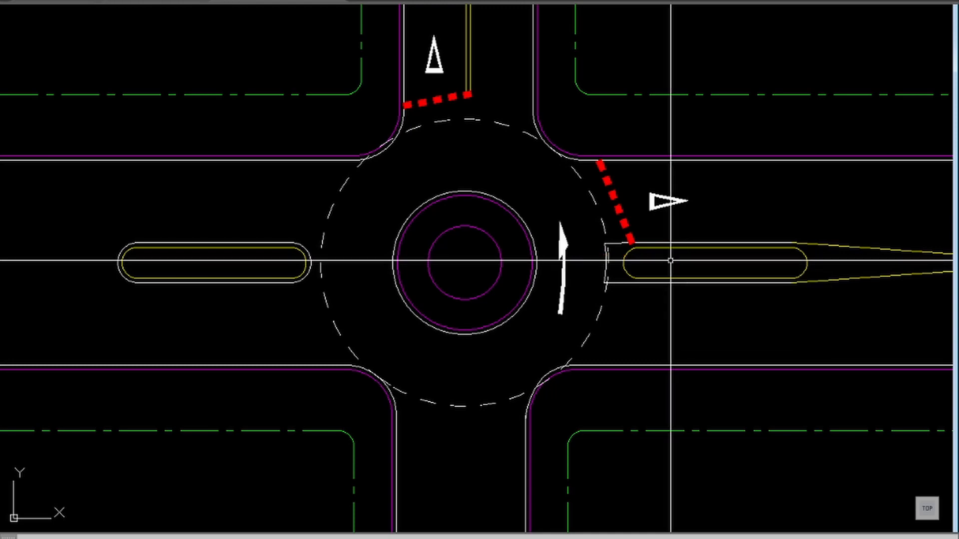
Step: Move the eastern arrow slightly northeast to centre it between the central island and the dashed circle
{"action": "key", "text": "Return"}
{"action": "left_click", "coordinate": [567, 258]}
{"action": "left_click", "coordinate": [560, 268]}
{"action": "key", "text": "Return"}
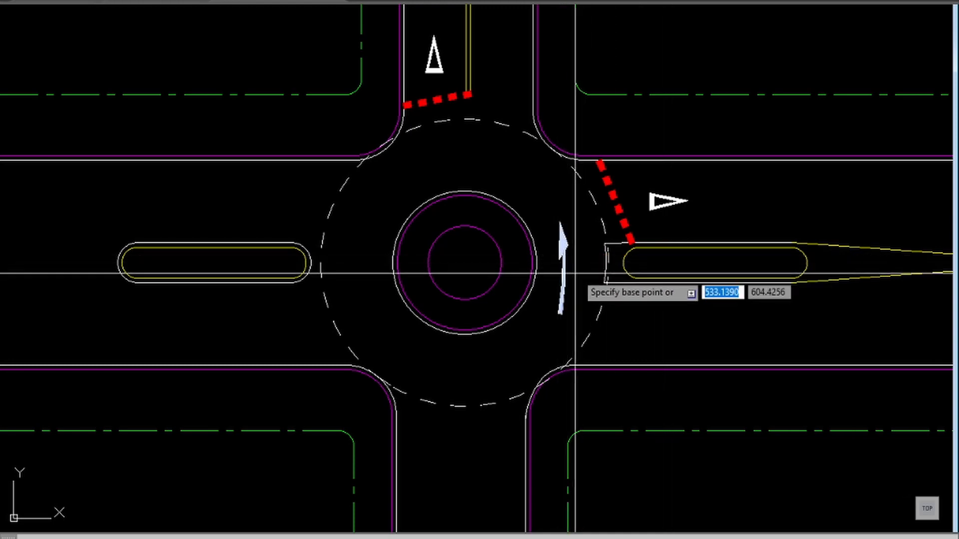
{"action": "left_click", "coordinate": [574, 272]}
{"action": "left_click", "coordinate": [585, 263]}
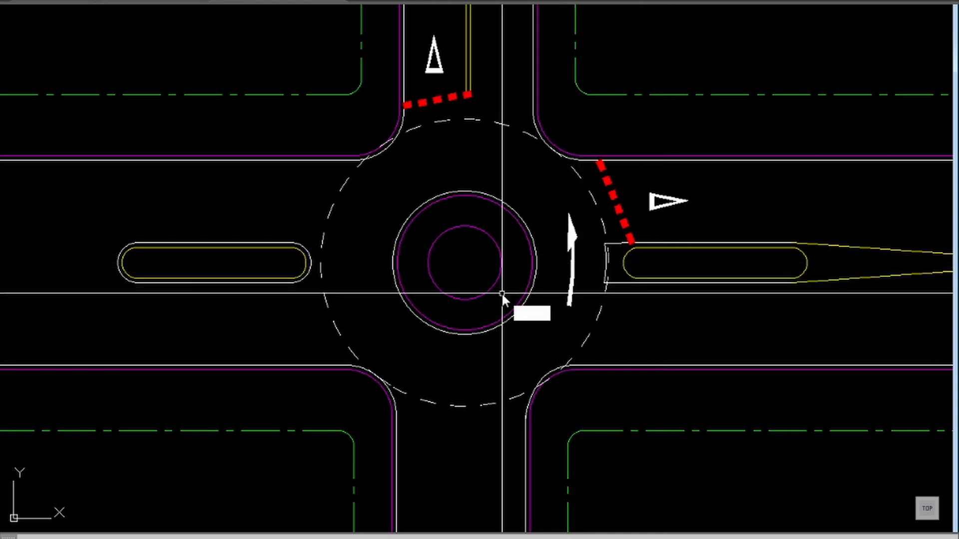
Step: Copy the eastern circulation arrow to the northern part of the roundabout, above the central island
{"action": "type", "text": "mi"}
{"action": "key", "text": "Return"}
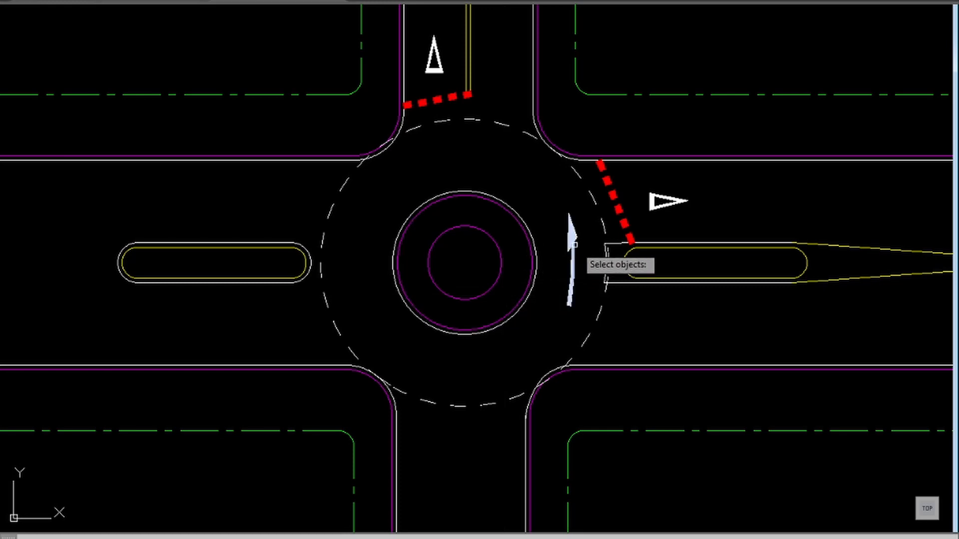
{"action": "left_click", "coordinate": [573, 245]}
{"action": "key", "text": "Return"}
{"action": "left_click", "coordinate": [569, 232]}
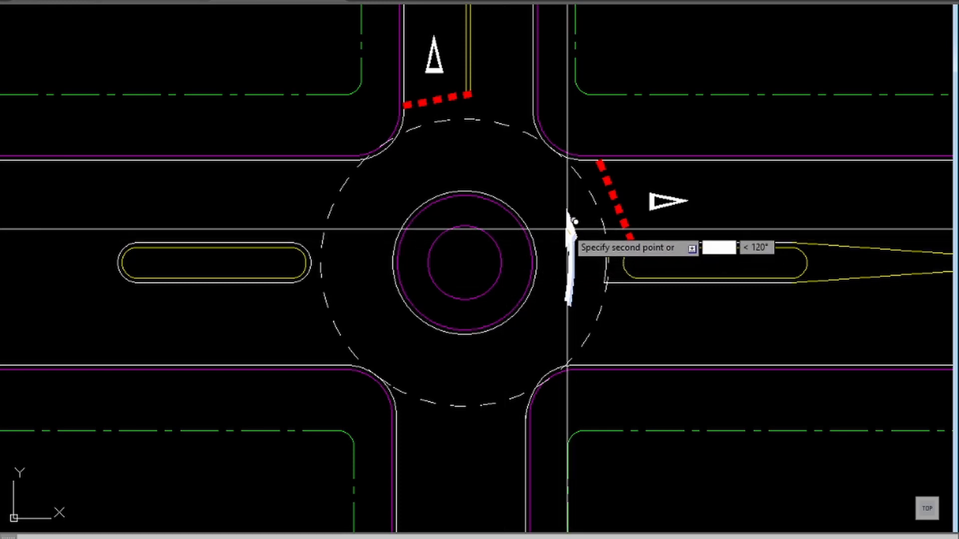
{"action": "left_click", "coordinate": [469, 144]}
Step: Rotate the northern arrow copy counterclockwise so it points west along the circulating lane
{"action": "type", "text": "r"}
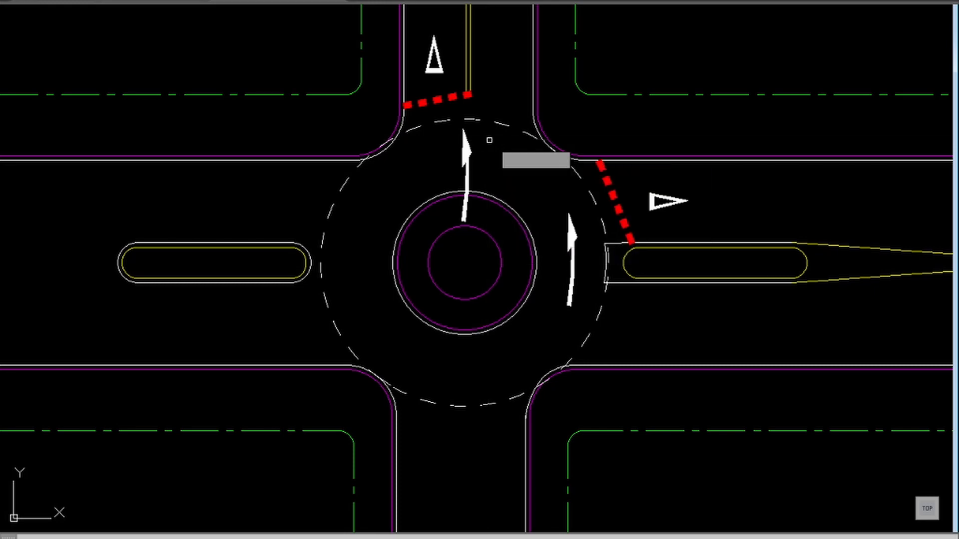
{"action": "left_click", "coordinate": [481, 150]}
{"action": "left_click", "coordinate": [436, 176]}
{"action": "key", "text": "Return"}
{"action": "left_click", "coordinate": [476, 161]}
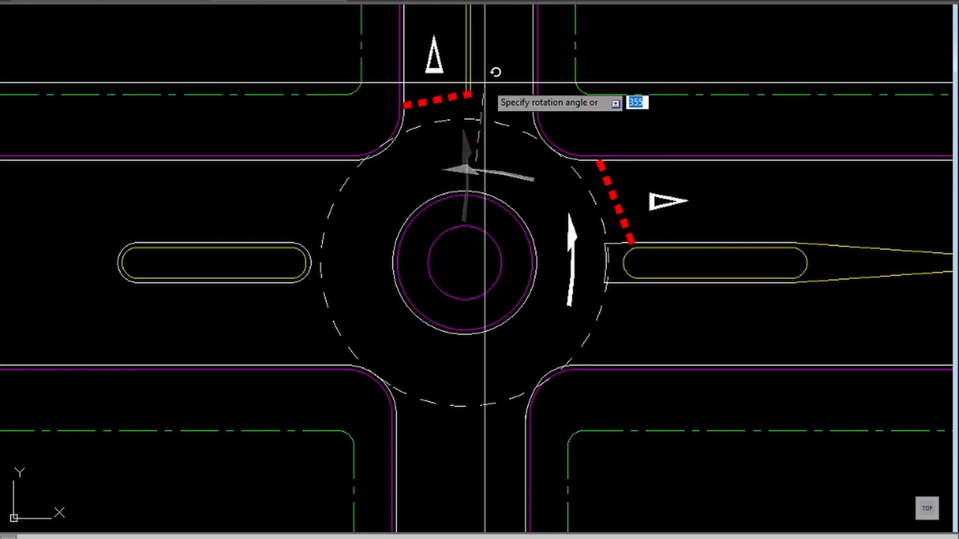
{"action": "left_click", "coordinate": [488, 86]}
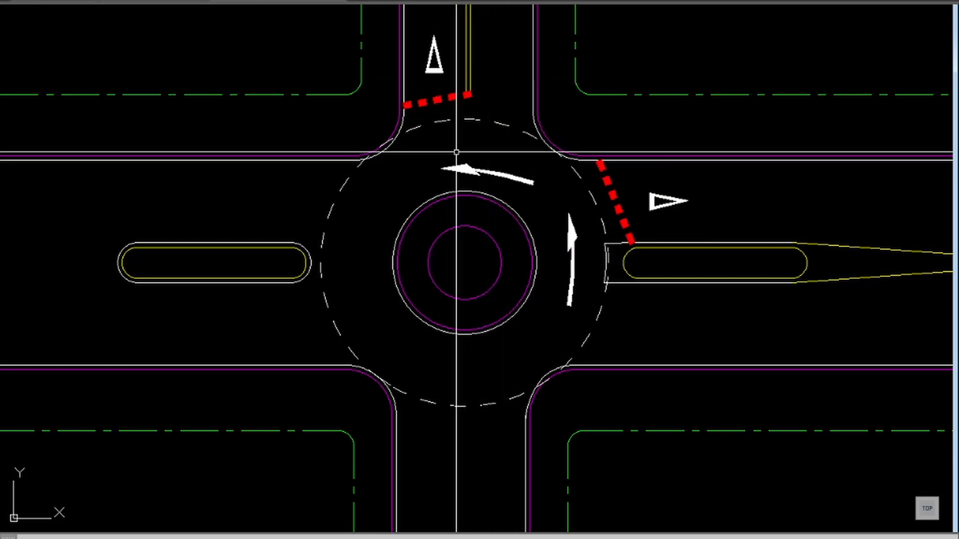
Step: Move the northern arrow slightly northwest to centre it in the circulating lane above the island
{"action": "type", "text": "m"}
{"action": "key", "text": "Return"}
{"action": "left_click", "coordinate": [487, 175]}
{"action": "key", "text": "Return"}
{"action": "left_click", "coordinate": [480, 167]}
{"action": "left_click", "coordinate": [462, 156]}
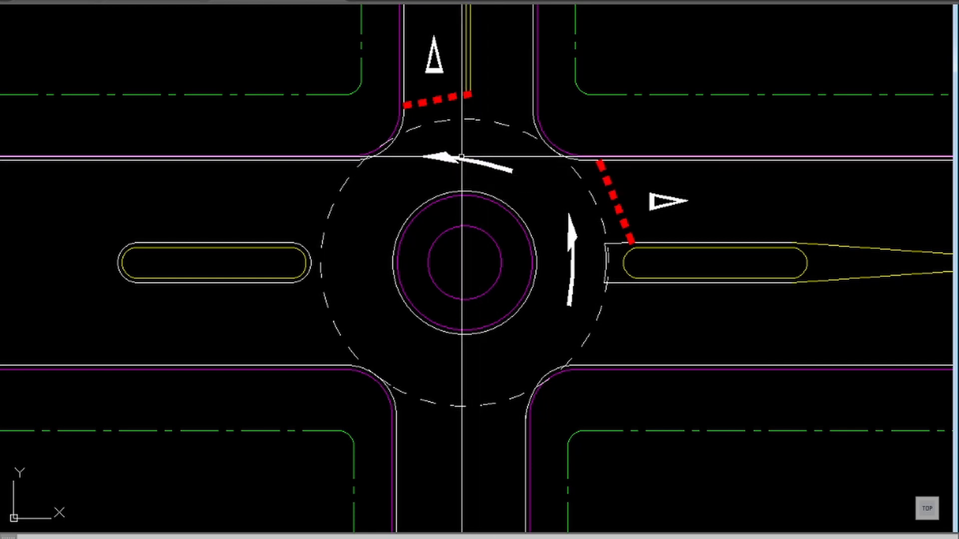
Step: Rotate the northern arrow slightly counterclockwise so its ends lie level along the lane's curve
{"action": "type", "text": "ro"}
{"action": "key", "text": "Return"}
{"action": "left_click", "coordinate": [468, 154]}
{"action": "left_click", "coordinate": [462, 173]}
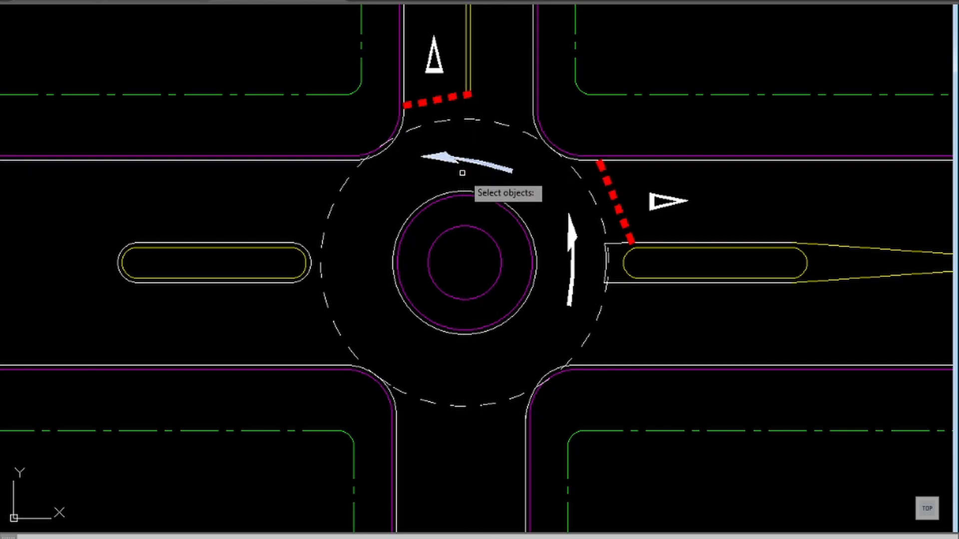
{"action": "key", "text": "Return"}
{"action": "left_click", "coordinate": [471, 165]}
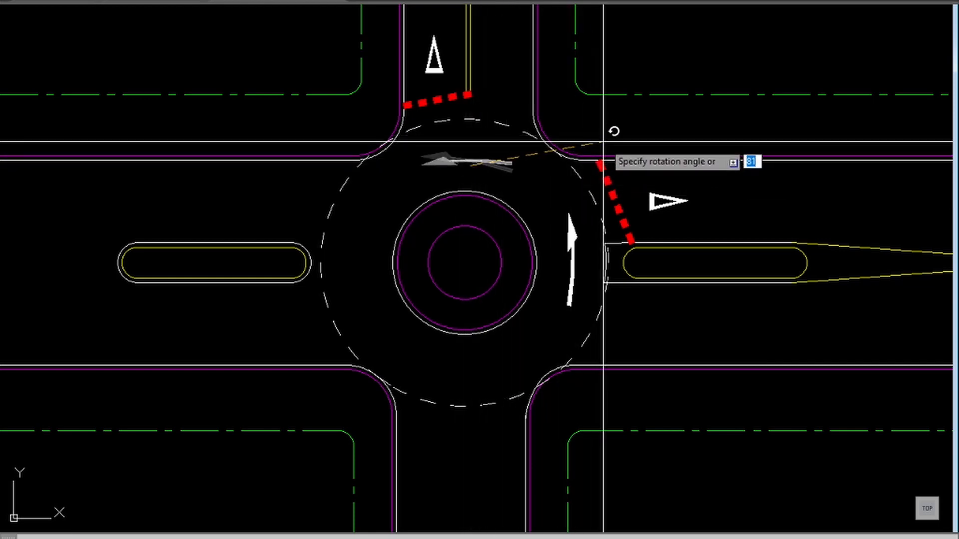
{"action": "left_click", "coordinate": [604, 142]}
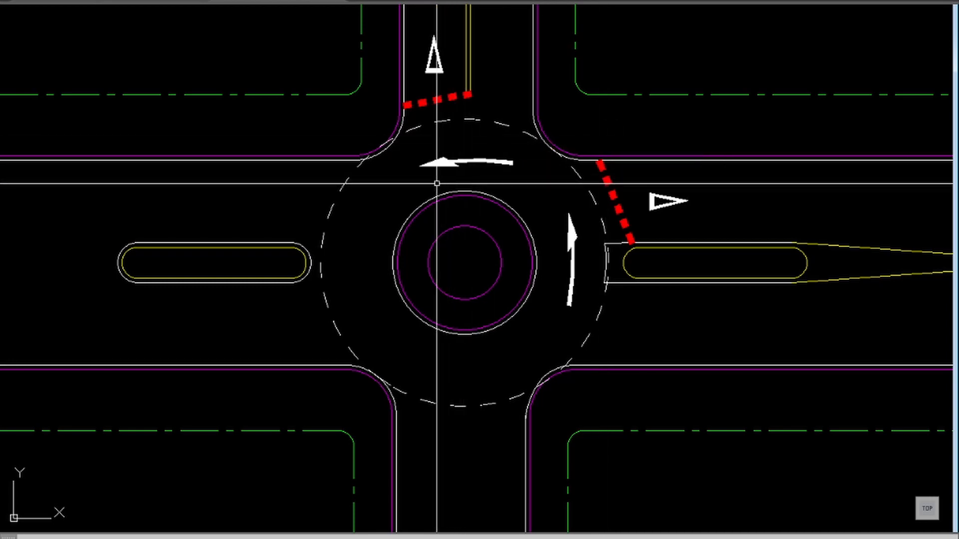
Step: Copy the northern circulation arrow to the roundabout's western lane, between the central island and the splitter island
{"action": "type", "text": "ro"}
{"action": "key", "text": "Return"}
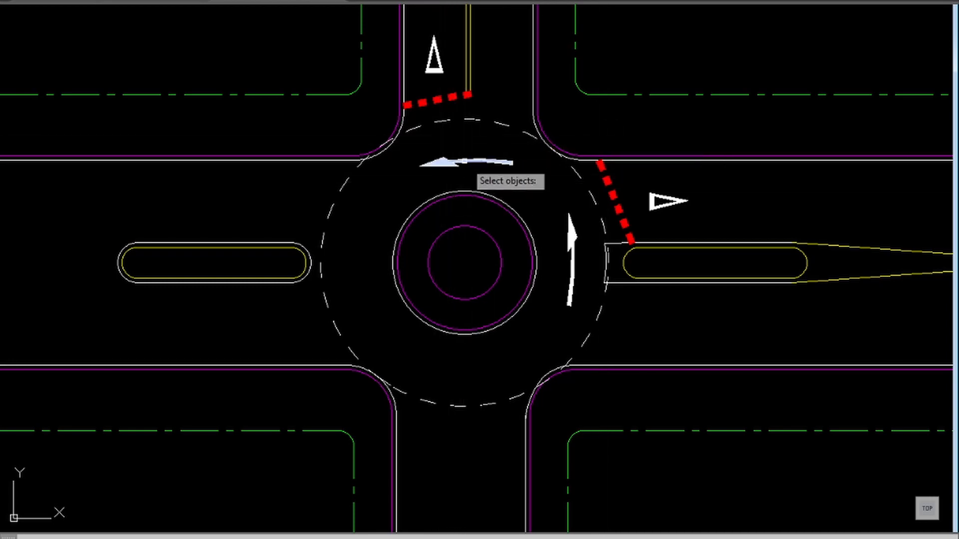
{"action": "key", "text": "Return"}
{"action": "left_click", "coordinate": [464, 161]}
{"action": "left_click", "coordinate": [352, 248]}
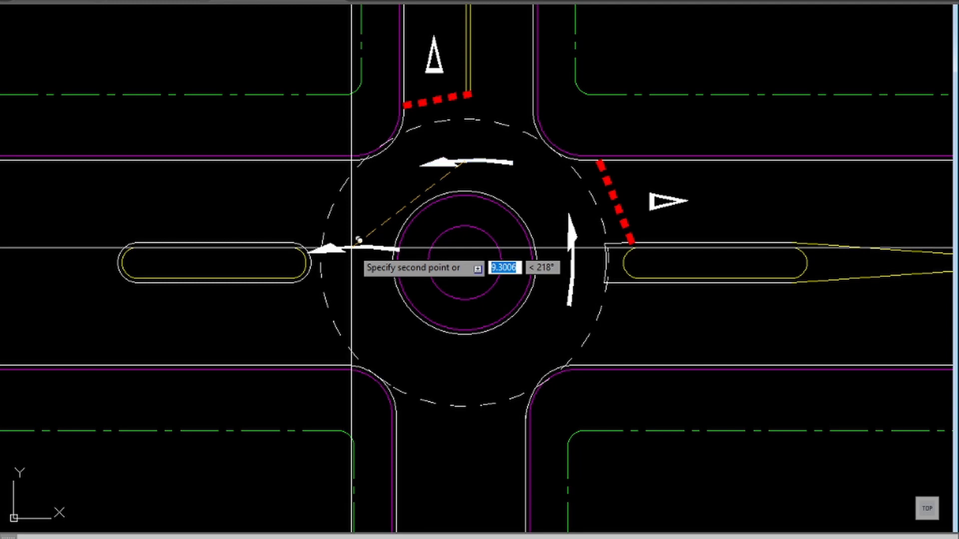
{"action": "key", "text": "Return"}
Step: Rotate the western arrow copy counterclockwise so it points south along the circulating lane
{"action": "type", "text": "ro"}
{"action": "key", "text": "Return"}
{"action": "left_click", "coordinate": [357, 248]}
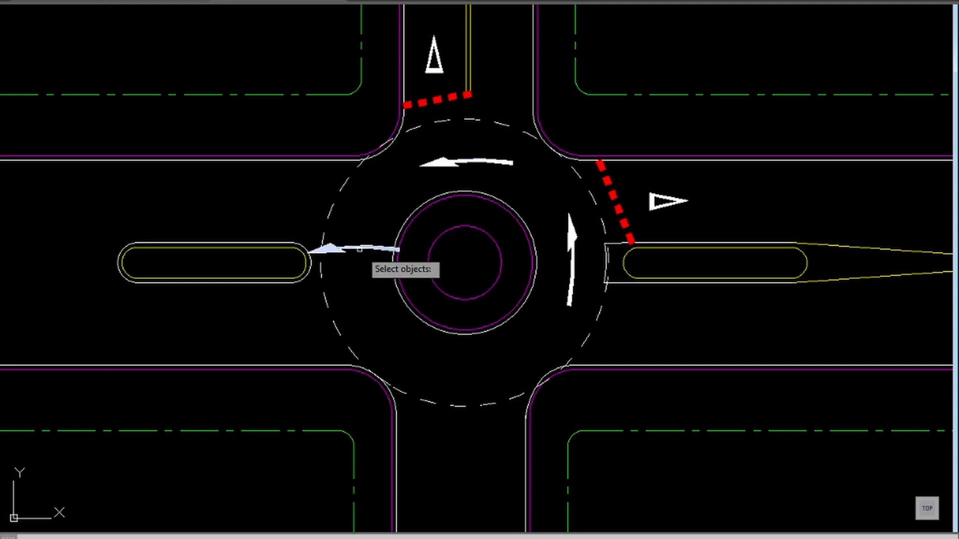
{"action": "key", "text": "Return"}
{"action": "left_click", "coordinate": [357, 249]}
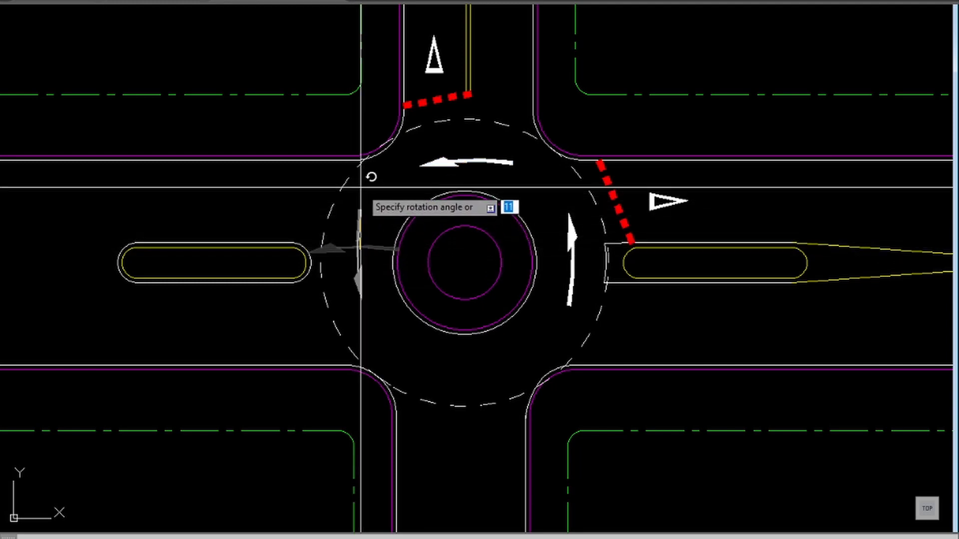
{"action": "left_click", "coordinate": [363, 187]}
Step: Copy the western circulation arrow to the southern part of the roundabout, below the central island
{"action": "type", "text": "co"}
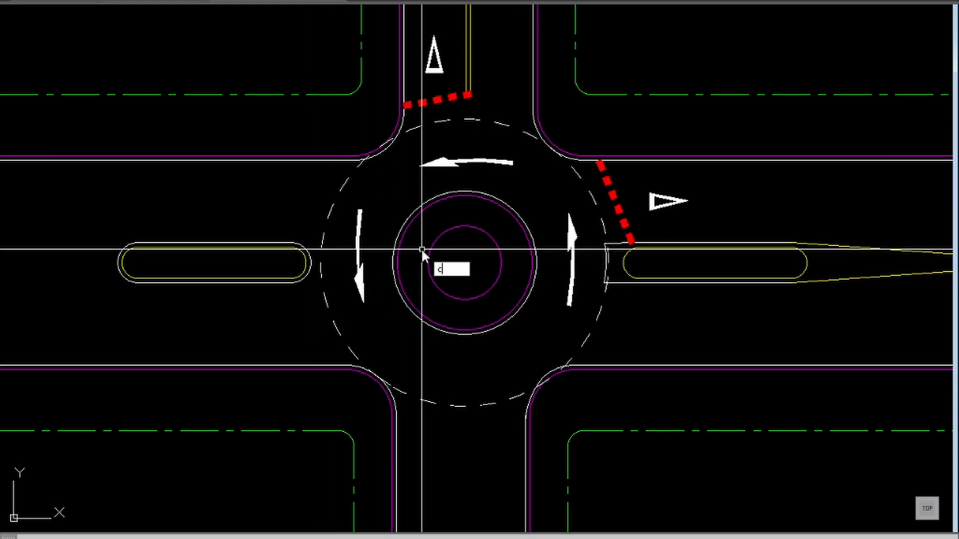
{"action": "key", "text": "Return"}
{"action": "left_click", "coordinate": [356, 269]}
{"action": "key", "text": "Return"}
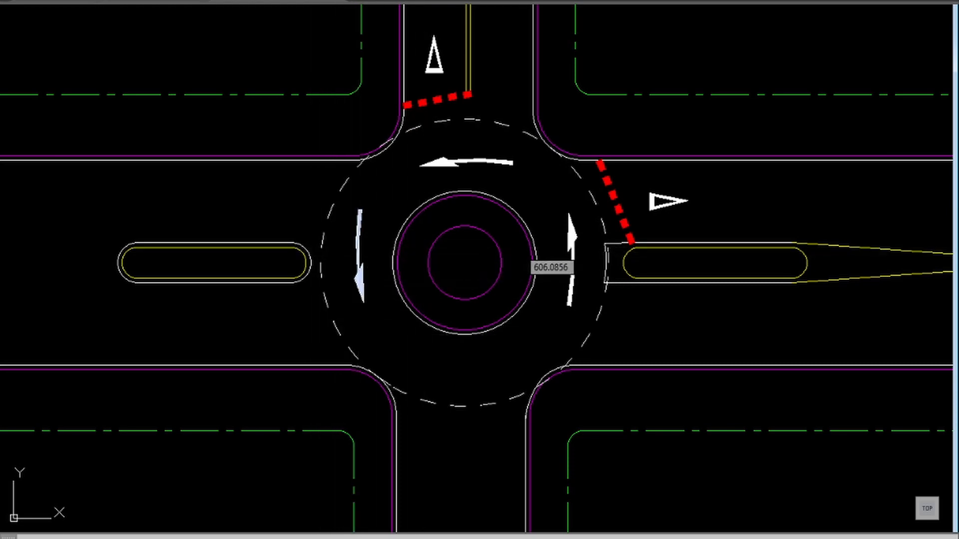
{"action": "left_click", "coordinate": [358, 248]}
{"action": "left_click", "coordinate": [461, 367]}
{"action": "key", "text": "Escape"}
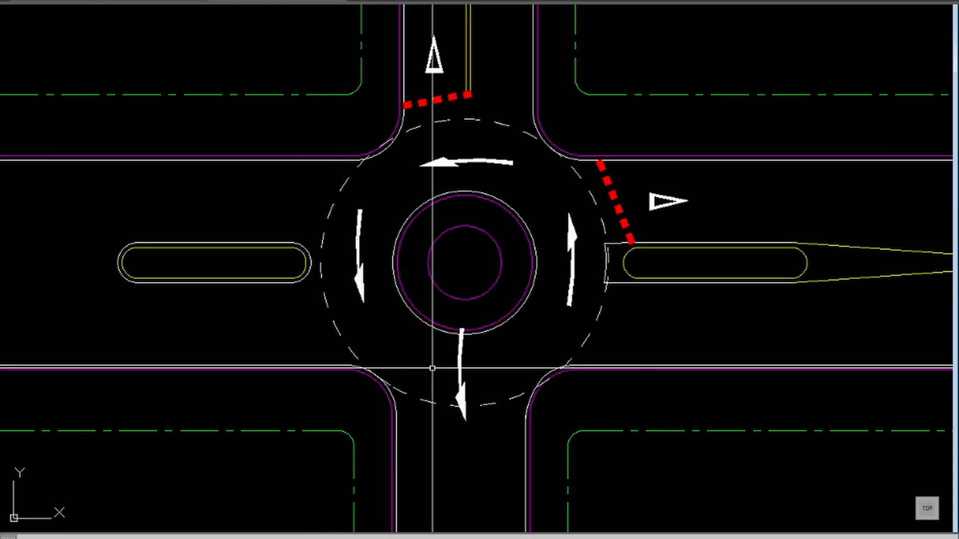
Step: Rotate the southern circulation arrow 90 degrees counterclockwise so it points east along the circulating lane
{"action": "type", "text": "ro"}
{"action": "key", "text": "Return"}
{"action": "left_click", "coordinate": [470, 361]}
{"action": "left_click", "coordinate": [436, 370]}
{"action": "key", "text": "Return"}
{"action": "left_click", "coordinate": [463, 368]}
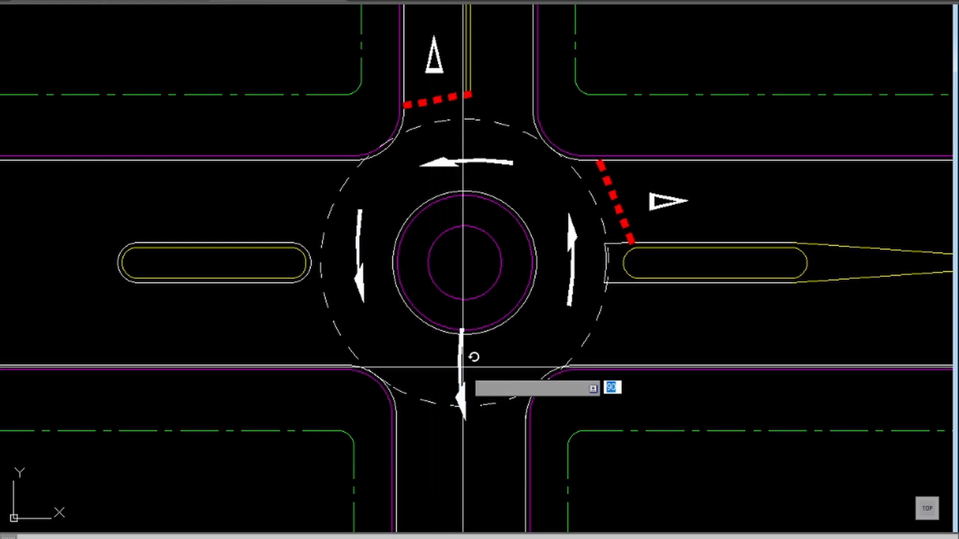
{"action": "left_click", "coordinate": [464, 248]}
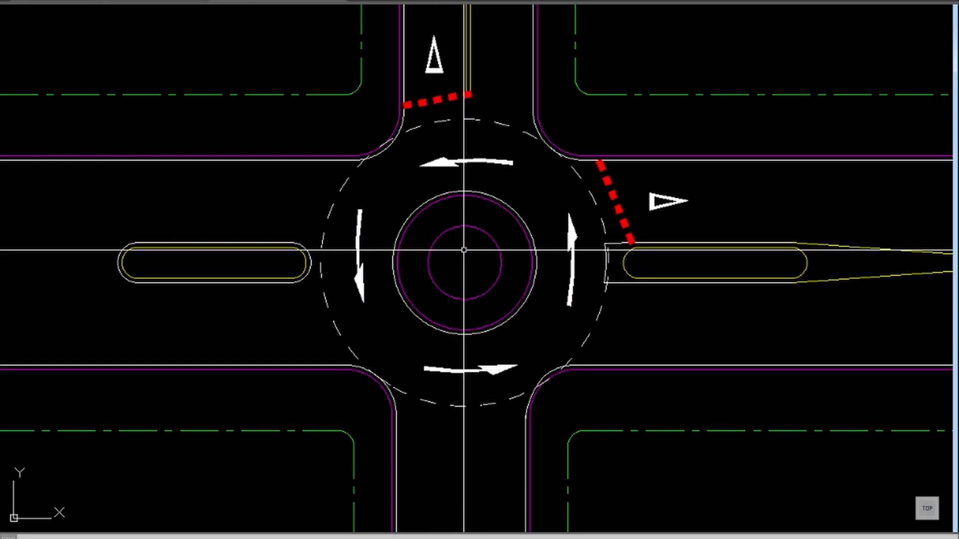
Step: Add a linear dimension across the eastern road's northern carriageway, from the double centre line to the white edge line
{"action": "scroll", "coordinate": [416, 331], "scroll_direction": "down", "scroll_amount": 2}
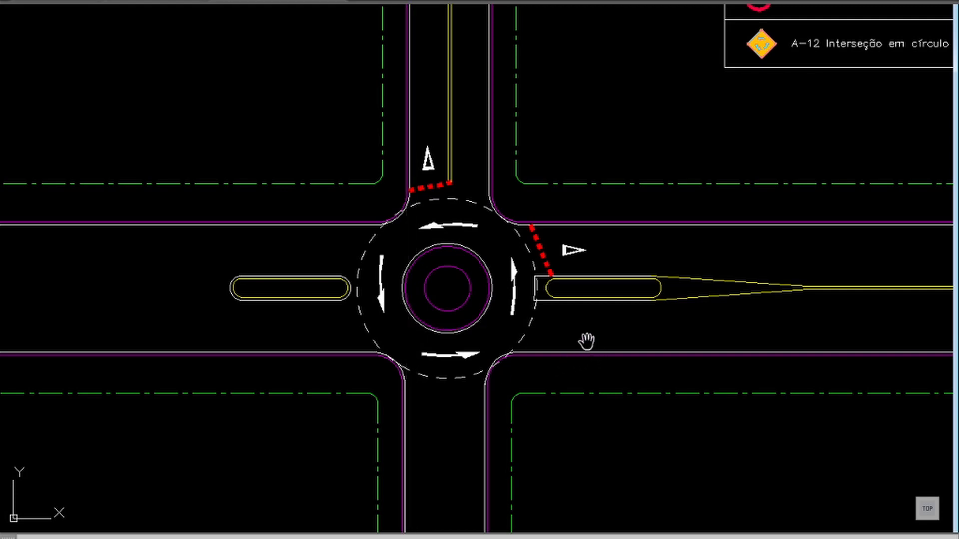
{"action": "middle_click_drag", "start_coordinate": [584, 338], "coordinate": [488, 341]}
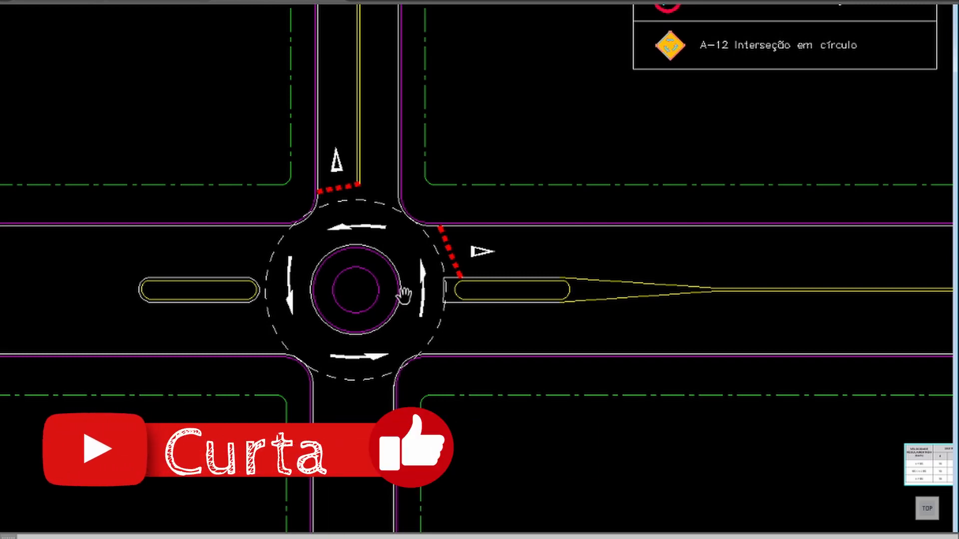
{"action": "left_click_drag", "start_coordinate": [535, 291], "coordinate": [454, 309]}
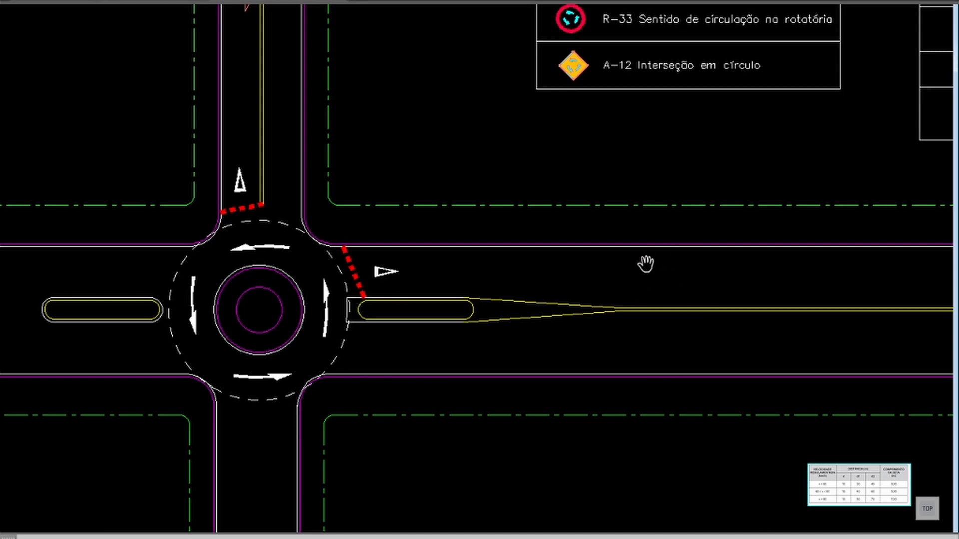
{"action": "scroll", "coordinate": [657, 269], "scroll_direction": "up", "scroll_amount": 4}
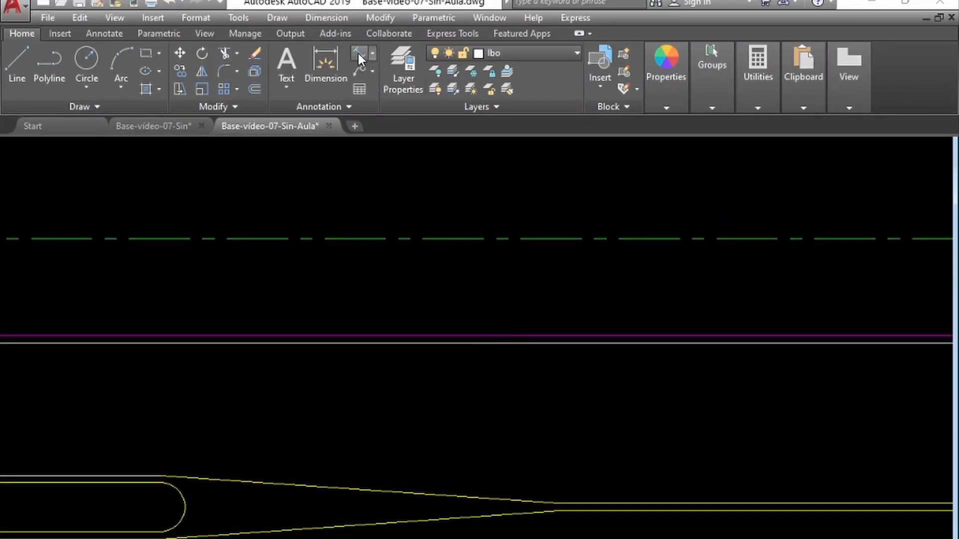
{"action": "left_click", "coordinate": [358, 53]}
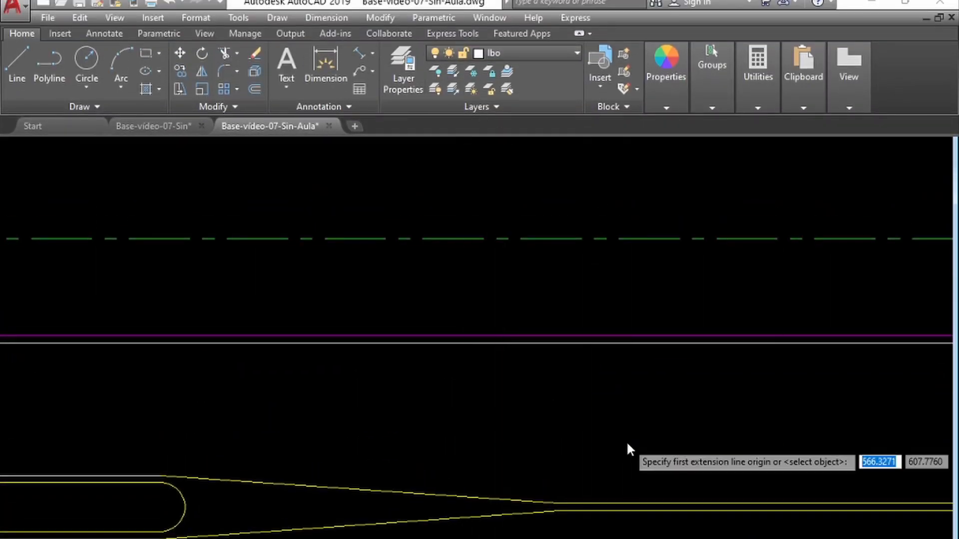
{"action": "right_click", "coordinate": [627, 442], "text": "shift"}
{"action": "left_click", "coordinate": [649, 391]}
{"action": "left_click", "coordinate": [690, 502]}
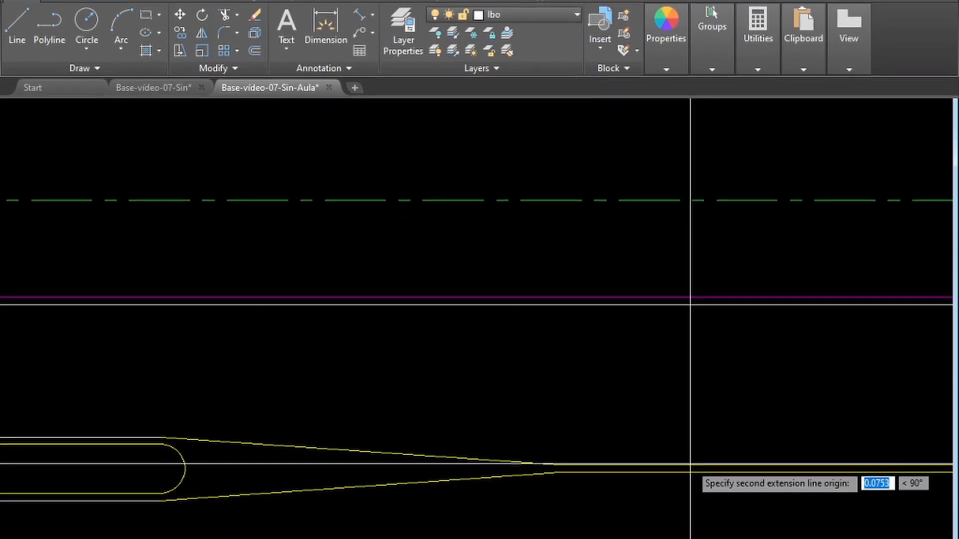
{"action": "right_click", "coordinate": [684, 432], "text": "shift"}
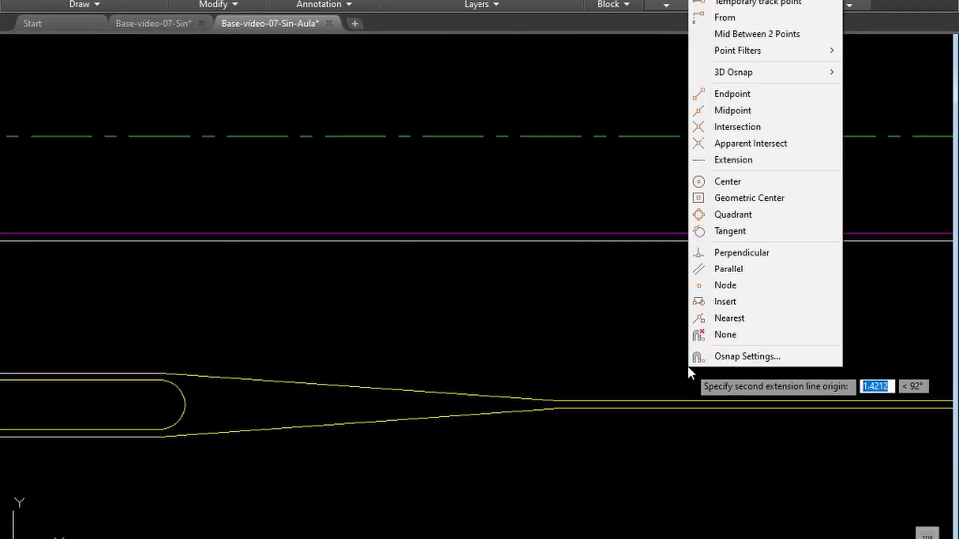
{"action": "left_click", "coordinate": [759, 319]}
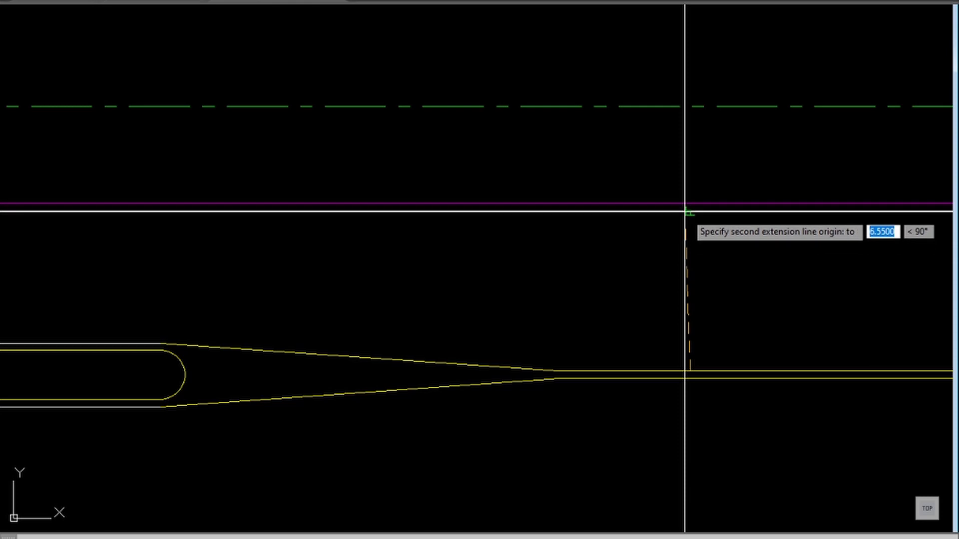
{"action": "left_click", "coordinate": [685, 211]}
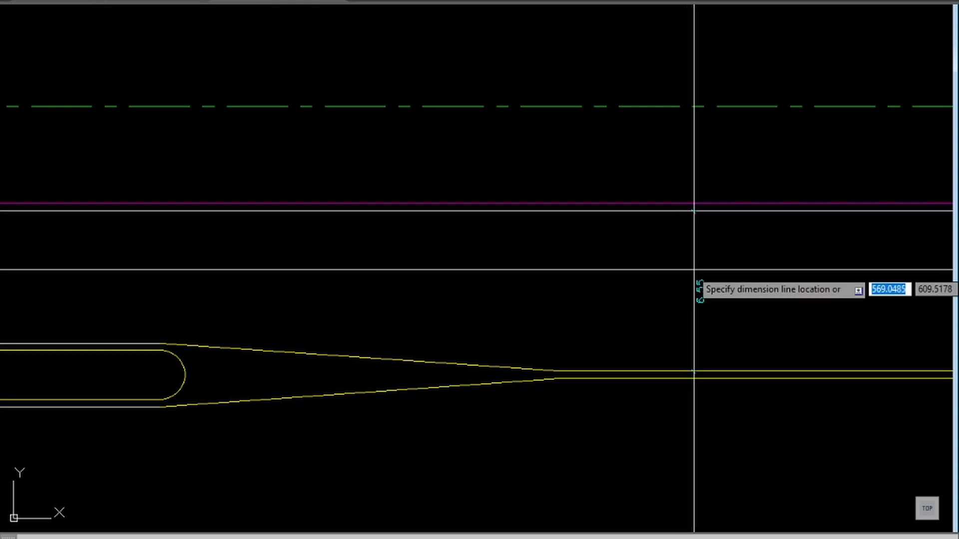
{"action": "left_click", "coordinate": [694, 289]}
{"action": "scroll", "coordinate": [701, 300], "scroll_direction": "up", "scroll_amount": 3}
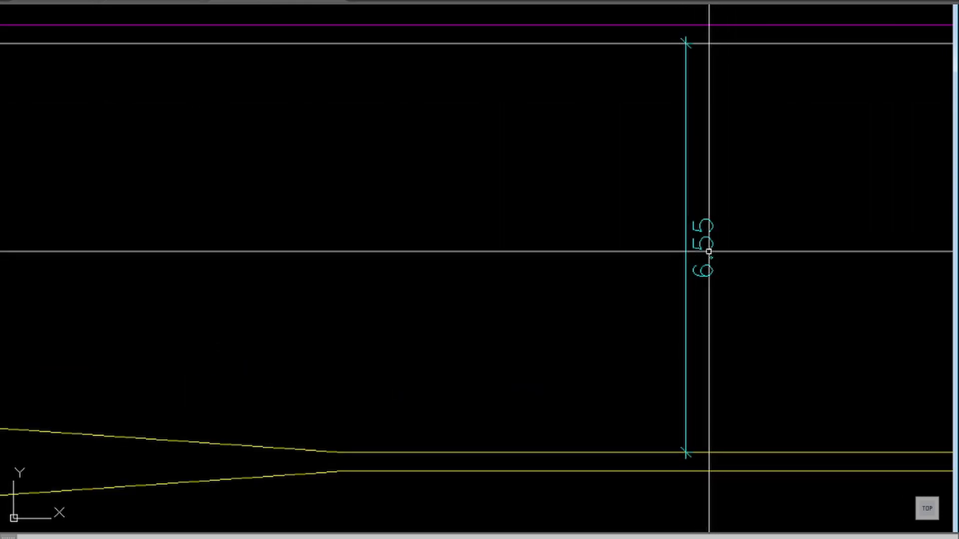
{"action": "scroll", "coordinate": [682, 263], "scroll_direction": "down", "scroll_amount": 5}
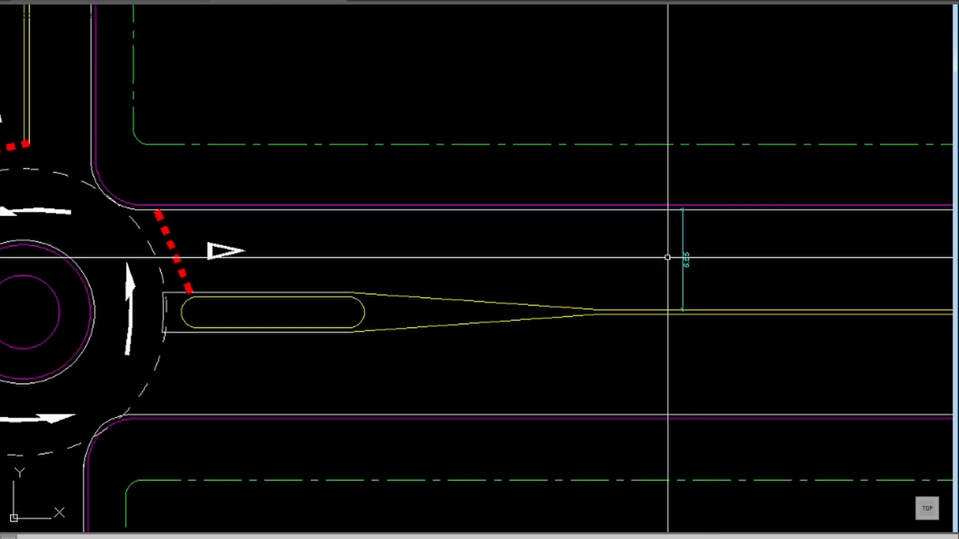
{"action": "scroll", "coordinate": [667, 259], "scroll_direction": "down", "scroll_amount": 2}
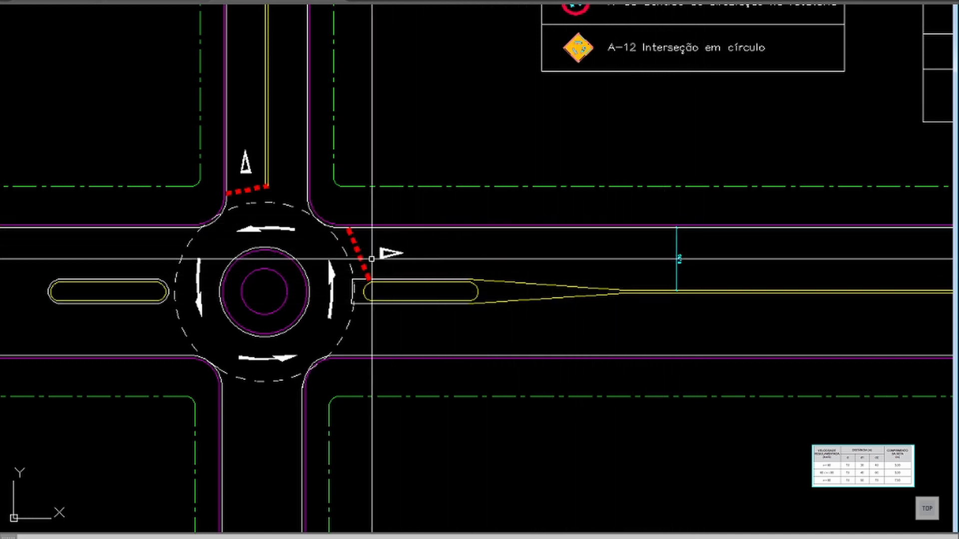
Step: Calculate half of the dimensioned carriageway width with the expression 6.55/2
{"action": "mouse_move", "coordinate": [357, 254]}
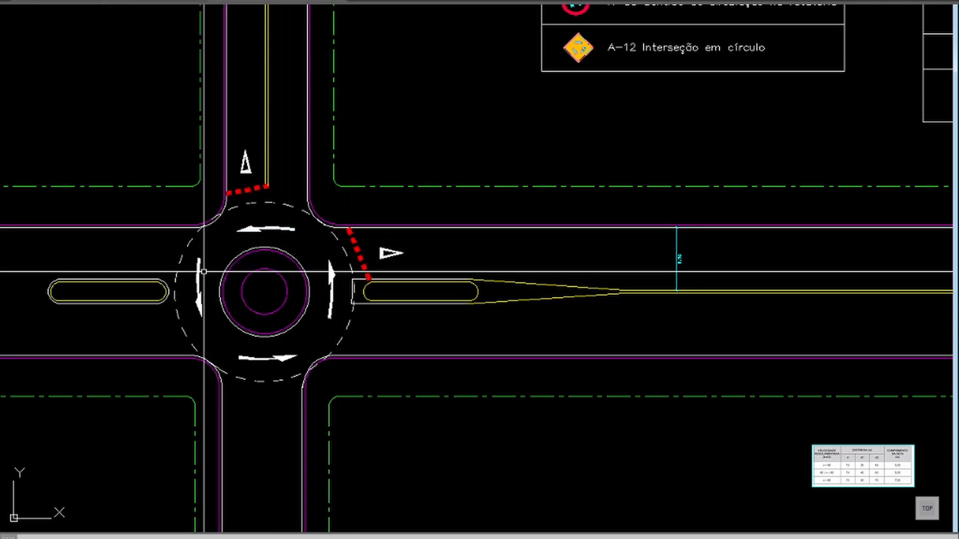
{"action": "mouse_move", "coordinate": [296, 229]}
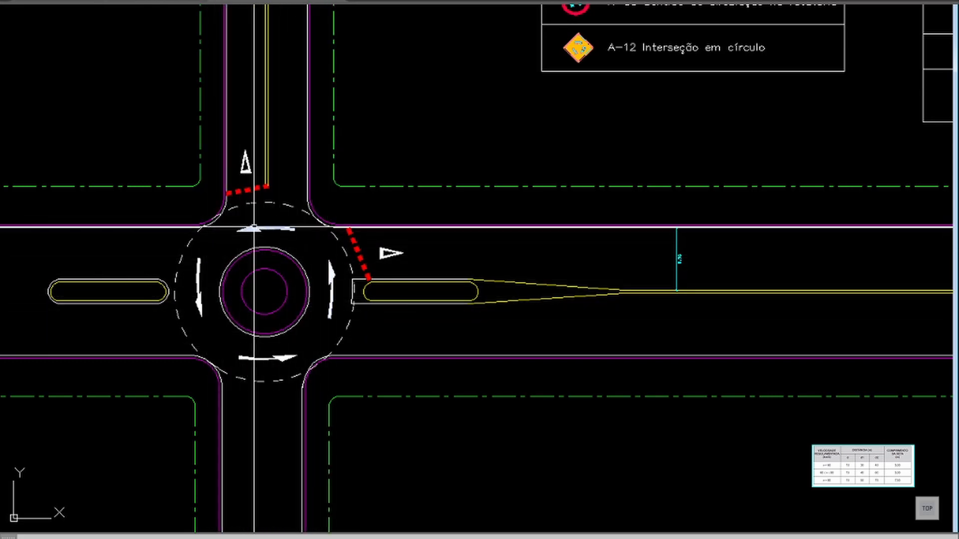
{"action": "type", "text": "p"}
{"action": "key", "text": "Return"}
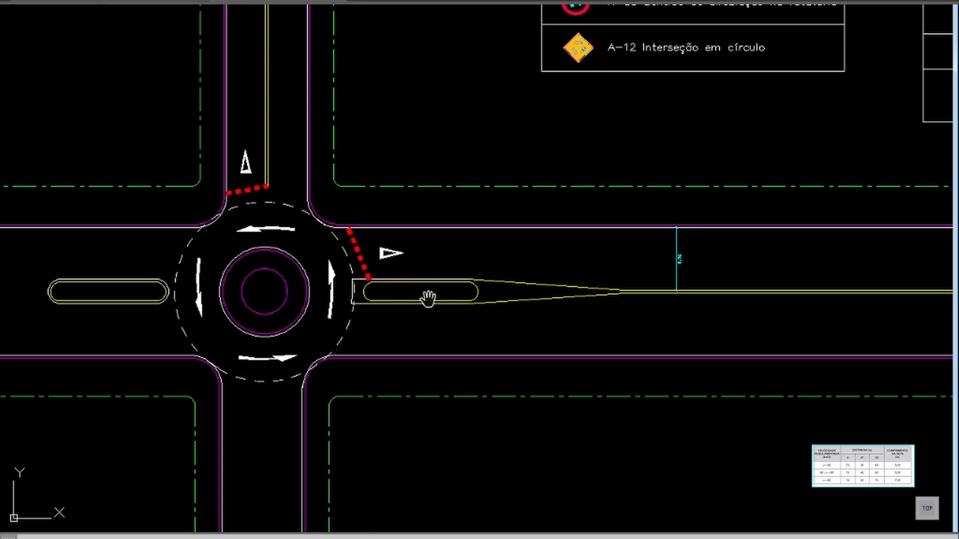
{"action": "mouse_move", "coordinate": [715, 277]}
{"action": "middle_mouse_down"}
{"action": "mouse_move", "coordinate": [535, 274]}
{"action": "mouse_move", "coordinate": [488, 250]}
{"action": "middle_mouse_up"}
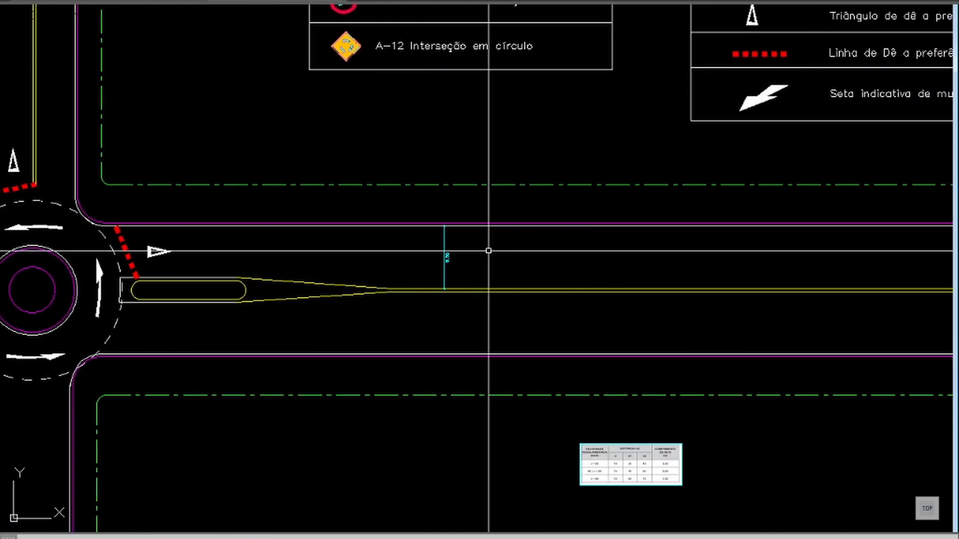
{"action": "type", "text": "z"}
{"action": "key", "text": "Return"}
{"action": "left_click", "coordinate": [510, 229]}
{"action": "left_click", "coordinate": [387, 308]}
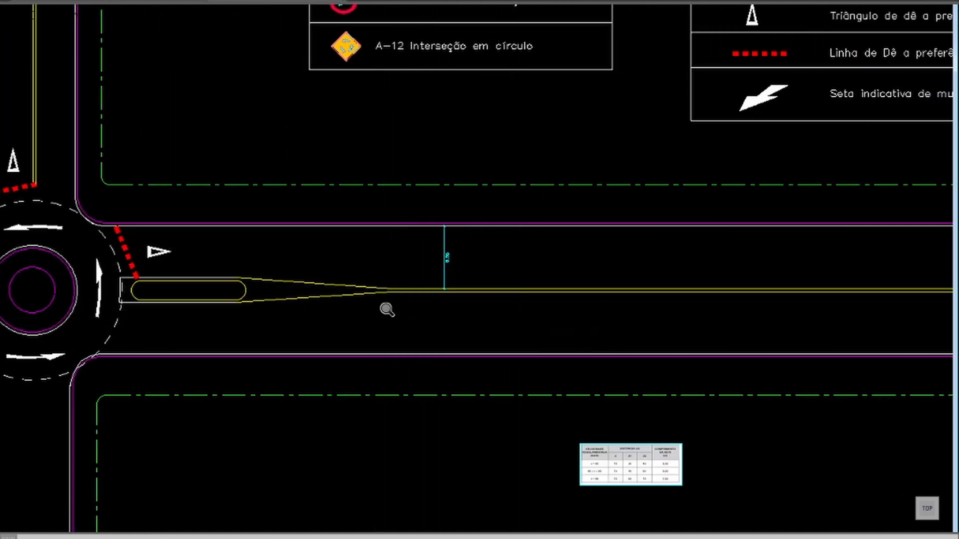
{"action": "type", "text": "cal"}
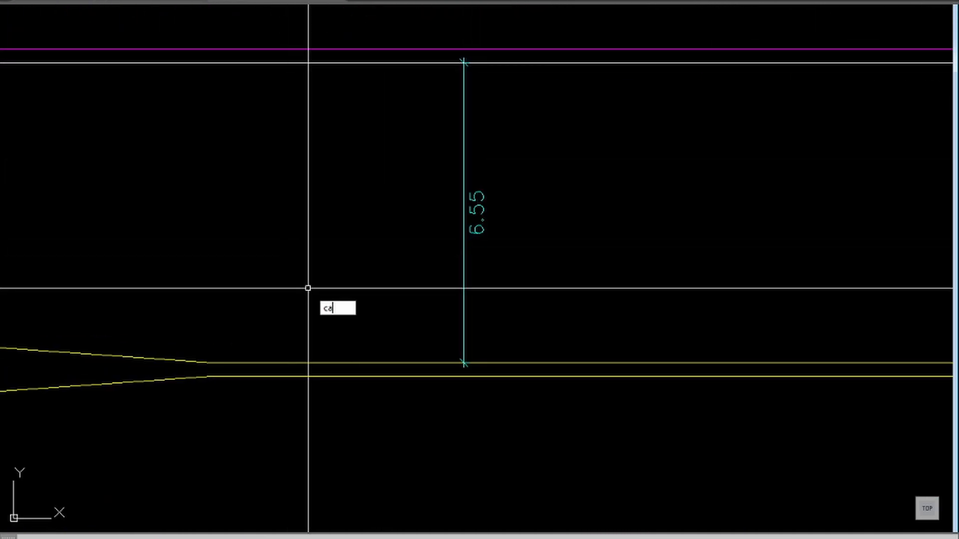
{"action": "key", "text": "Return"}
{"action": "type", "text": "6.55/2"}
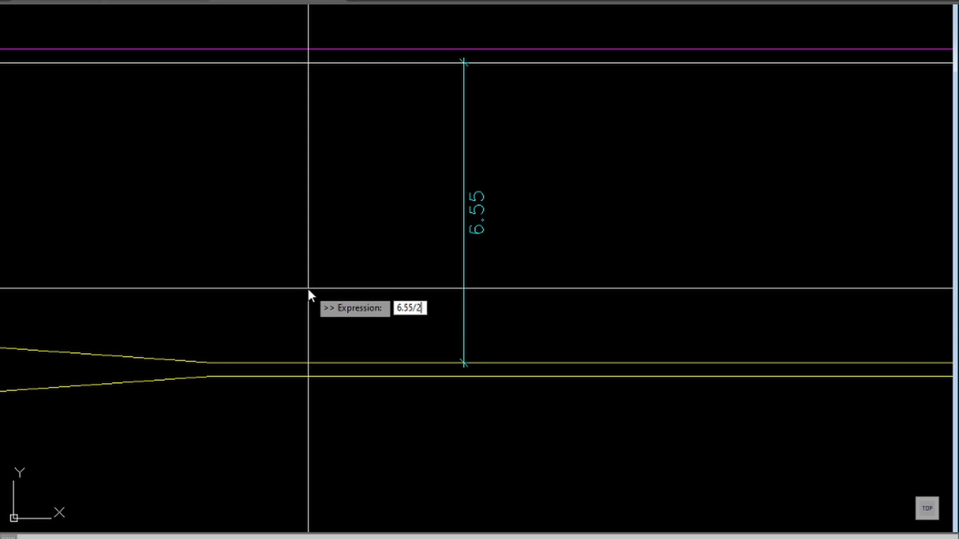
{"action": "key", "text": "Return"}
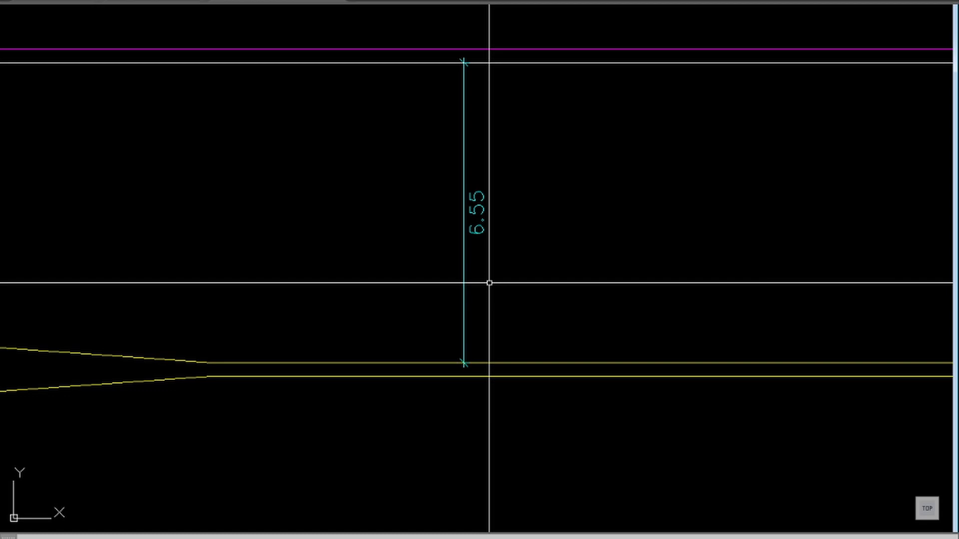
Step: Offset the eastern road's northern white edge line by 3.27 towards the centre line to create a lane divider
{"action": "type", "text": "o"}
{"action": "key", "text": "Return"}
{"action": "type", "text": "3."}
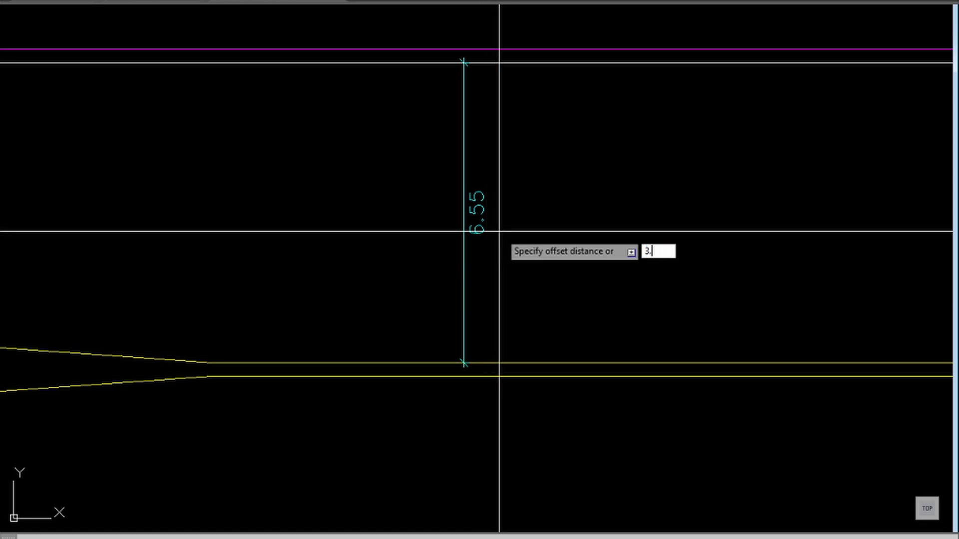
{"action": "type", "text": "27"}
{"action": "key", "text": "Return"}
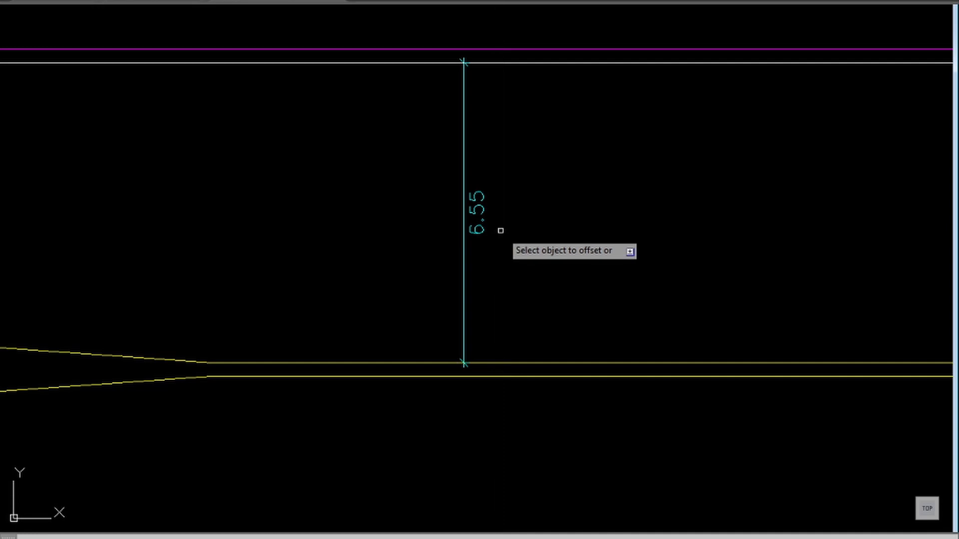
{"action": "left_click", "coordinate": [582, 62]}
{"action": "left_click", "coordinate": [582, 138]}
Step: Put the new lane divider on layer F2X4 so it becomes a dashed lane line
{"action": "scroll", "coordinate": [555, 240], "scroll_direction": "down", "scroll_amount": 6}
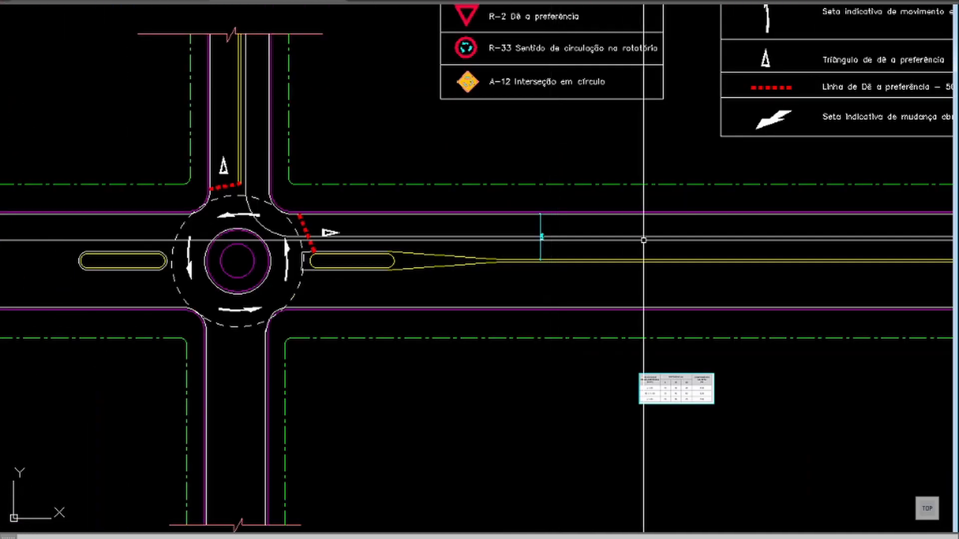
{"action": "middle_click_drag", "start_coordinate": [791, 248], "coordinate": [538, 249]}
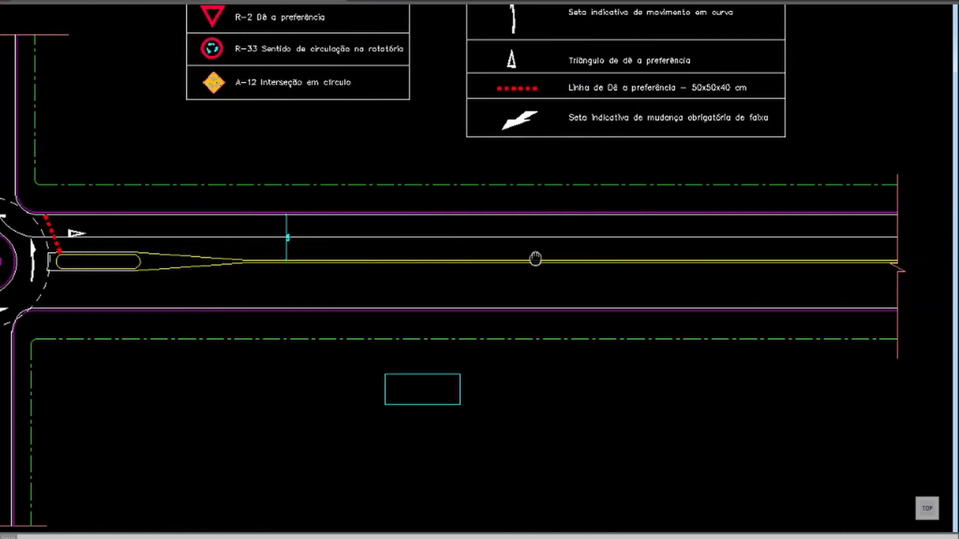
{"action": "left_click", "coordinate": [434, 237]}
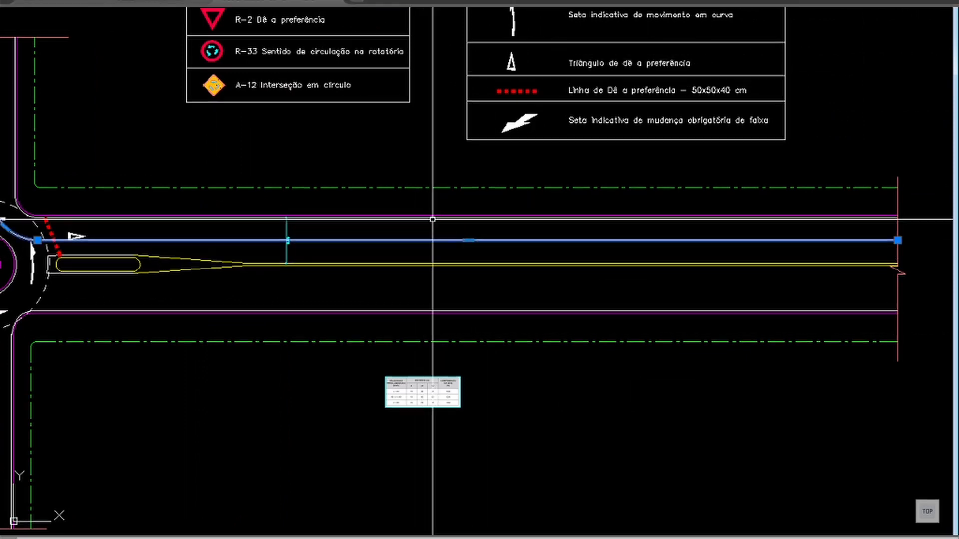
{"action": "left_click", "coordinate": [510, 28]}
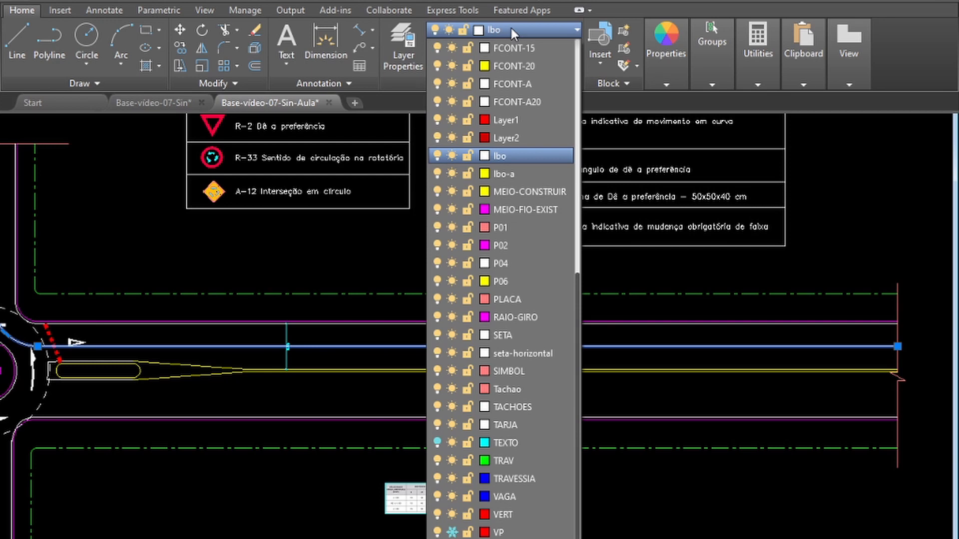
{"action": "scroll", "coordinate": [511, 28], "scroll_direction": "up", "scroll_amount": 4}
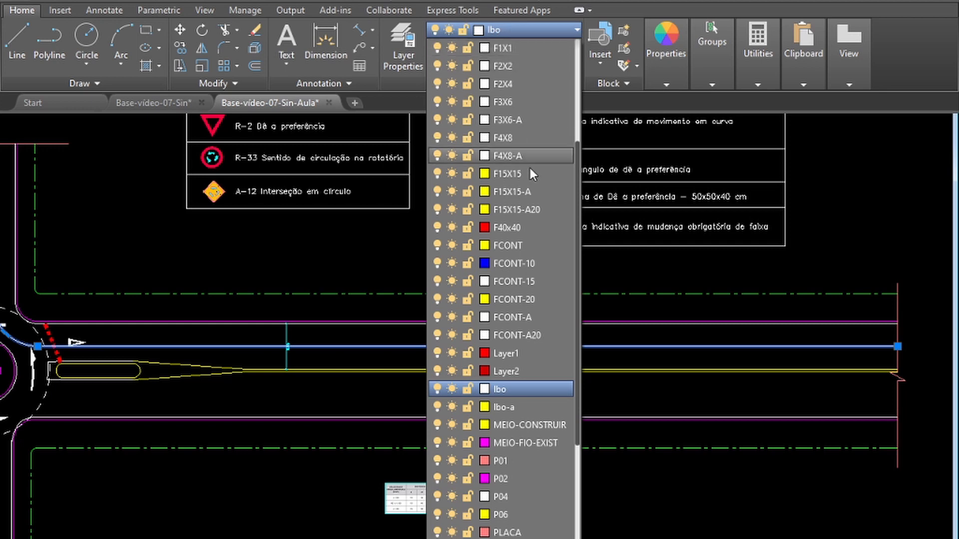
{"action": "left_click", "coordinate": [508, 83]}
{"action": "key", "text": "Escape"}
{"action": "scroll", "coordinate": [419, 347], "scroll_direction": "up", "scroll_amount": 6}
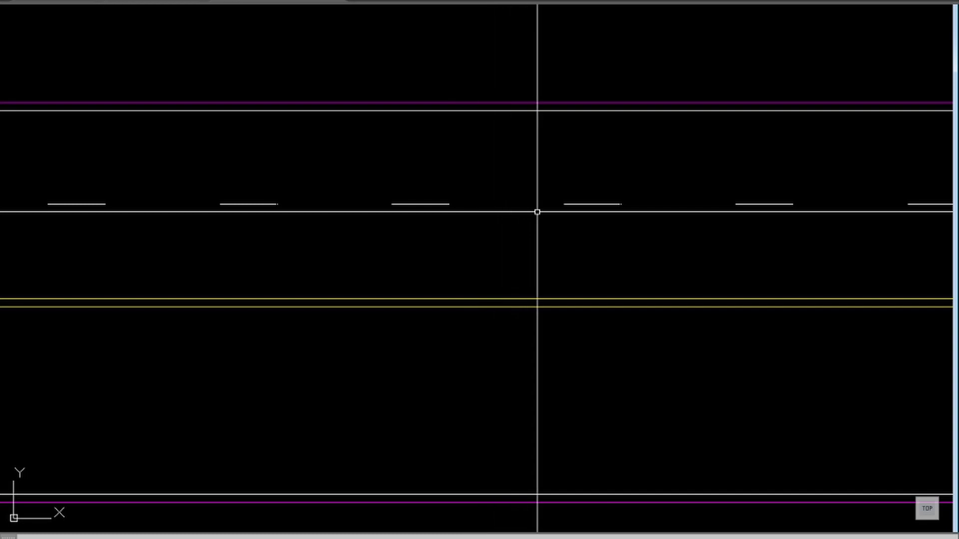
{"action": "scroll", "coordinate": [424, 244], "scroll_direction": "down", "scroll_amount": 8}
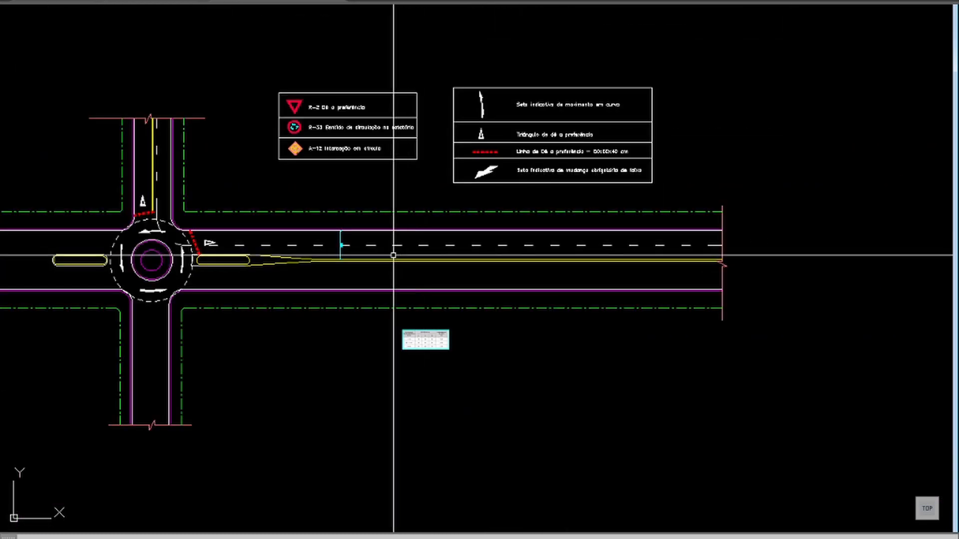
Step: Try to offset the rounded east end of the eastern splitter island outward by 12
{"action": "middle_click_drag", "start_coordinate": [295, 260], "coordinate": [540, 272]}
{"action": "scroll", "coordinate": [416, 240], "scroll_direction": "up", "scroll_amount": 5}
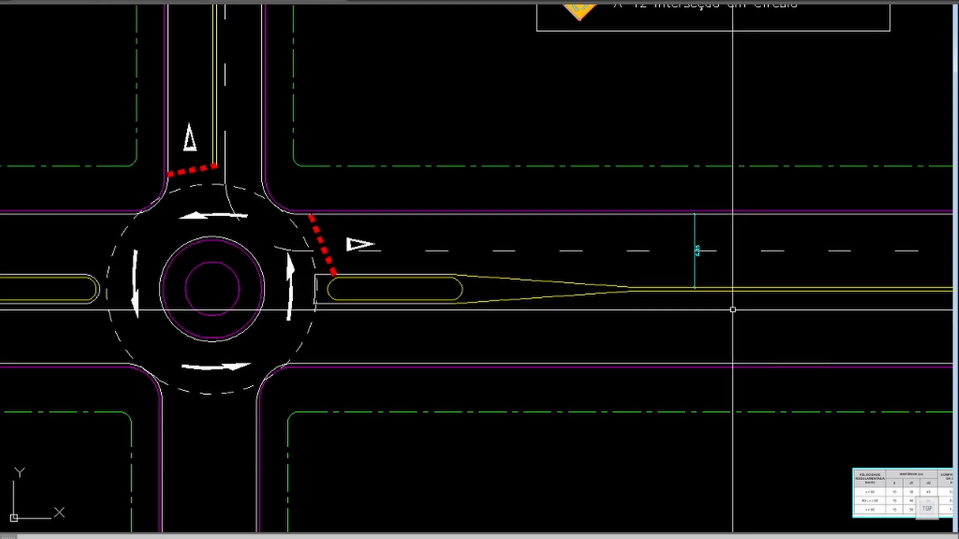
{"action": "key", "text": "Return"}
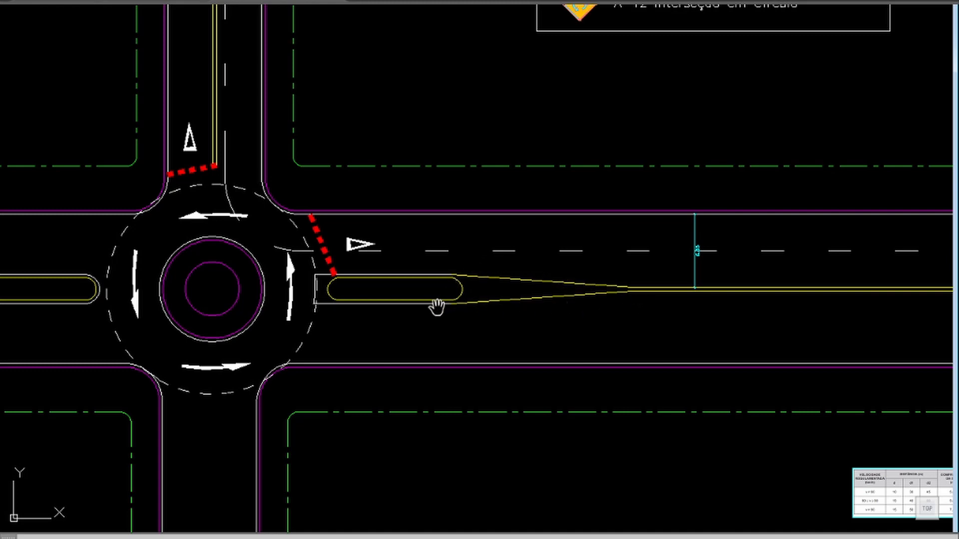
{"action": "type", "text": "o"}
{"action": "key", "text": "Return"}
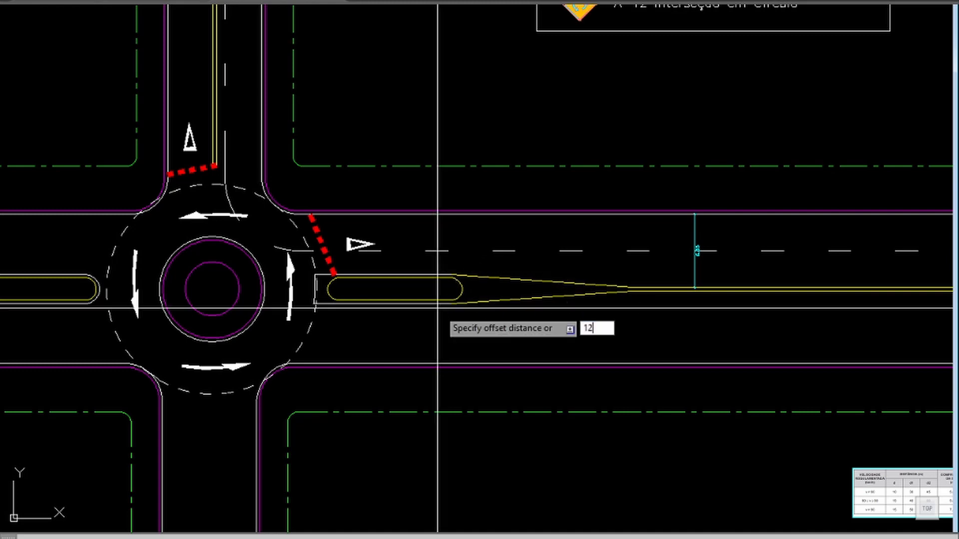
{"action": "key", "text": "Return"}
{"action": "left_click", "coordinate": [460, 292]}
{"action": "left_click", "coordinate": [547, 309]}
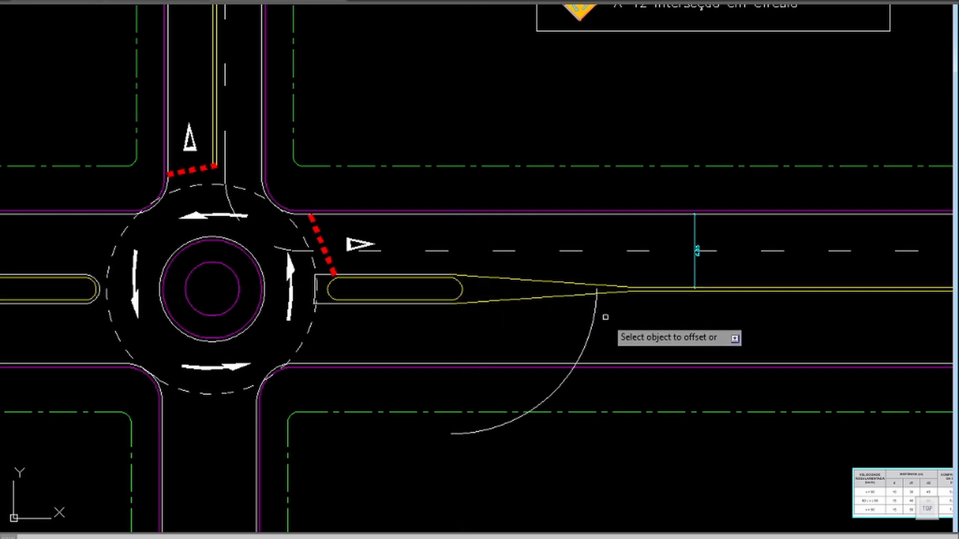
{"action": "key", "text": "Escape"}
{"action": "left_click", "coordinate": [595, 311]}
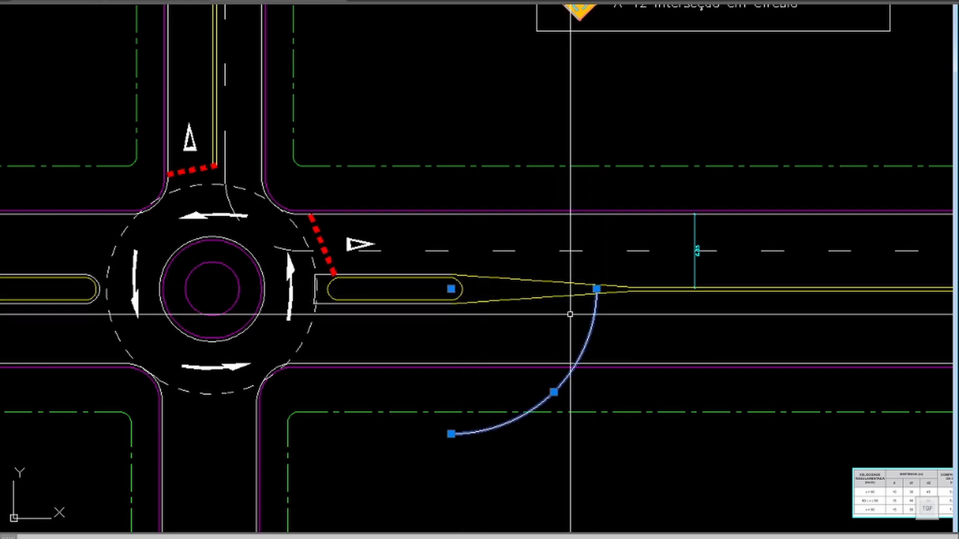
Step: Dimension the length of the eastern splitter island's yellow taper along its south side, and delete that dimension
{"action": "left_click", "coordinate": [404, 1]}
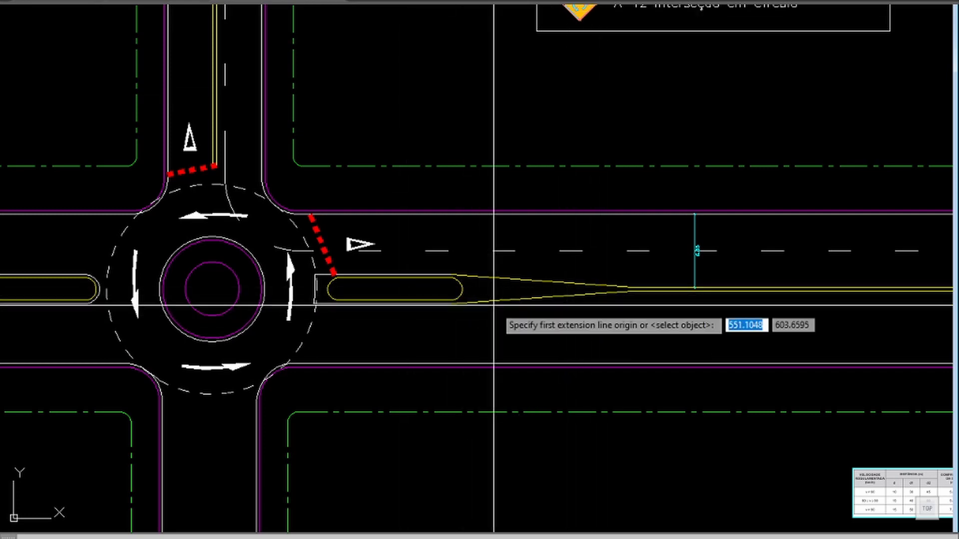
{"action": "left_click", "coordinate": [456, 303]}
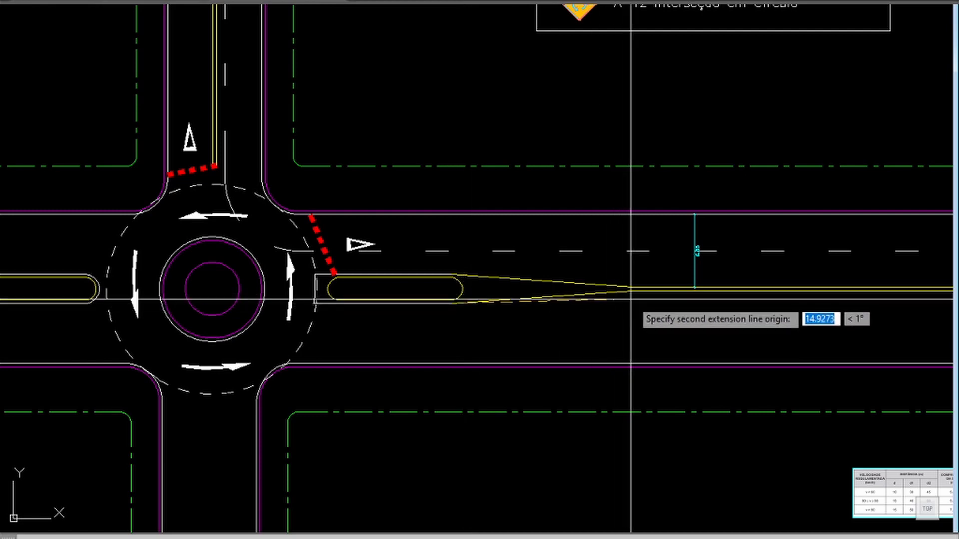
{"action": "left_click", "coordinate": [629, 299]}
{"action": "left_click", "coordinate": [629, 315]}
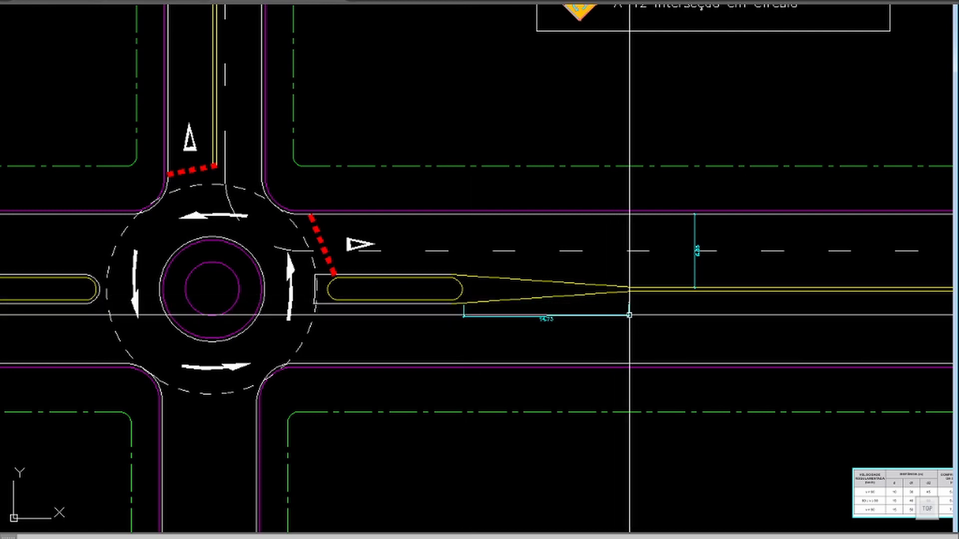
{"action": "scroll", "coordinate": [597, 294], "scroll_direction": "up", "scroll_amount": 4}
{"action": "left_click", "coordinate": [581, 345]}
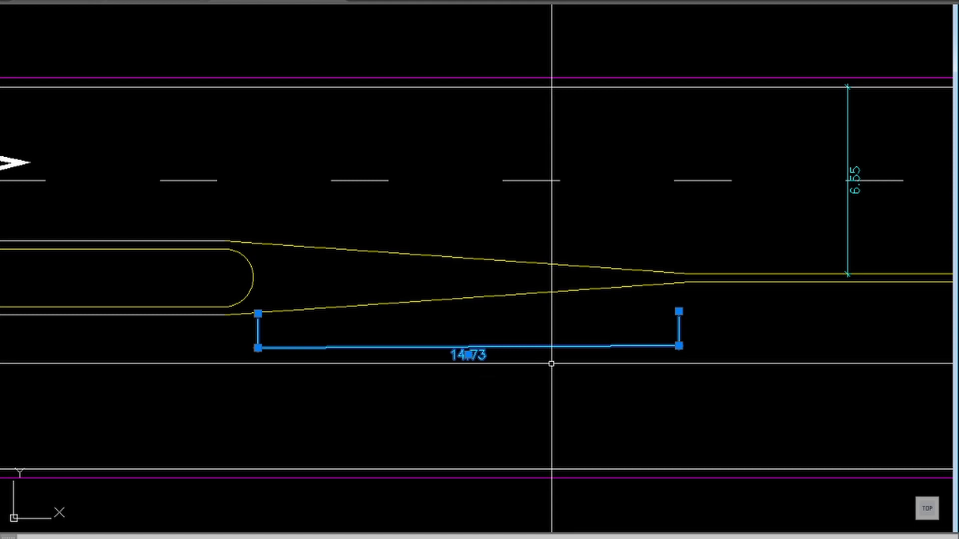
{"action": "key", "text": "Delete"}
{"action": "type", "text": "o"}
{"action": "key", "text": "Return"}
{"action": "key", "text": "Return"}
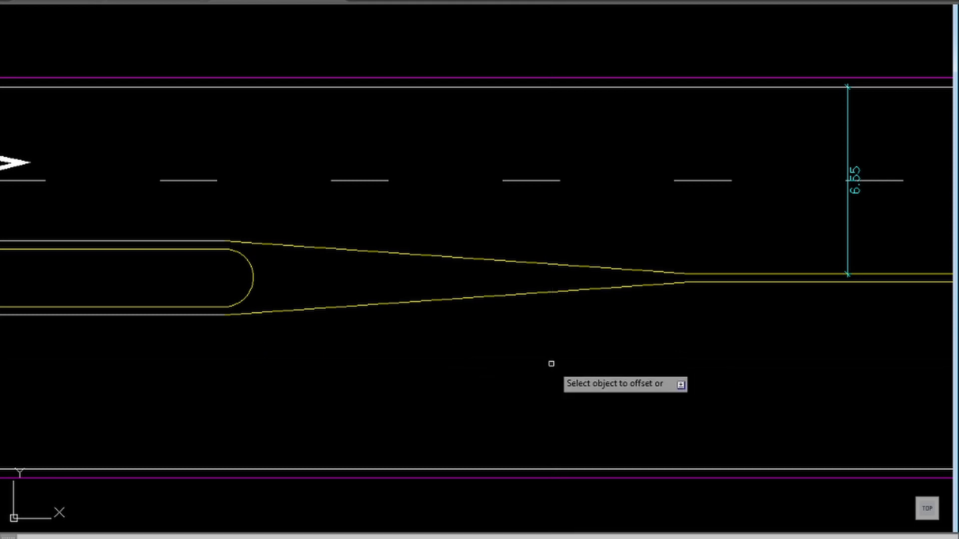
{"action": "left_click", "coordinate": [253, 282]}
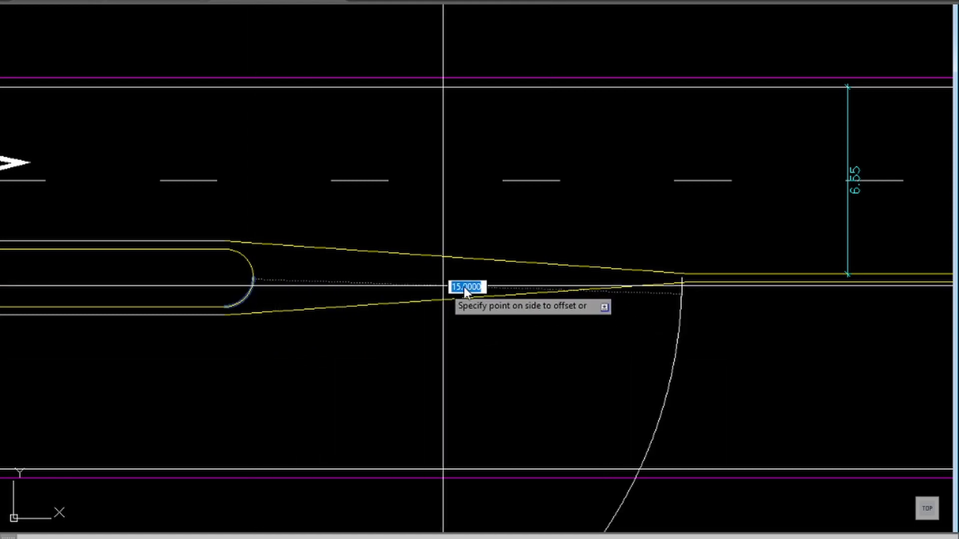
{"action": "key", "text": "Escape"}
Step: Offset the rounded east end of the eastern splitter island outward by 15
{"action": "key", "text": "Return"}
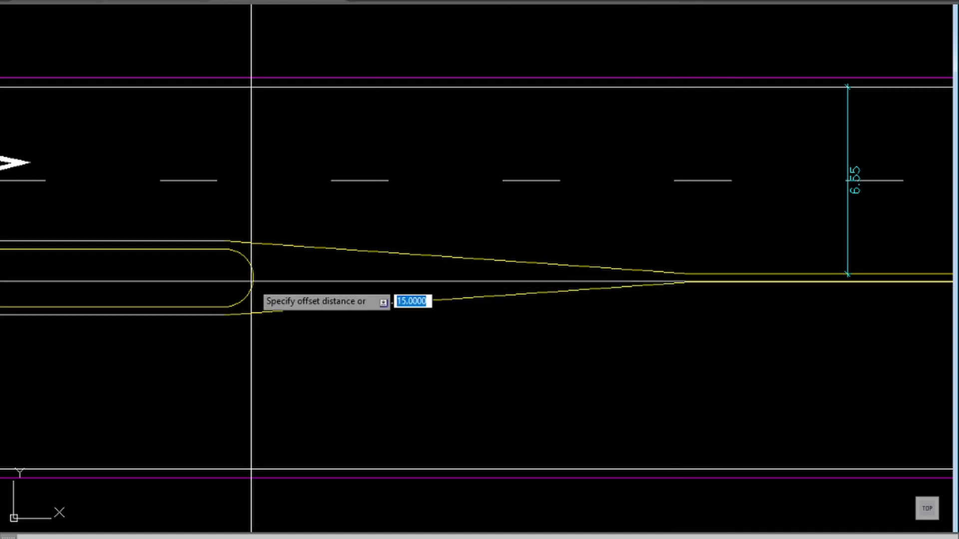
{"action": "key", "text": "Return"}
{"action": "left_click", "coordinate": [253, 283]}
{"action": "left_click", "coordinate": [456, 289]}
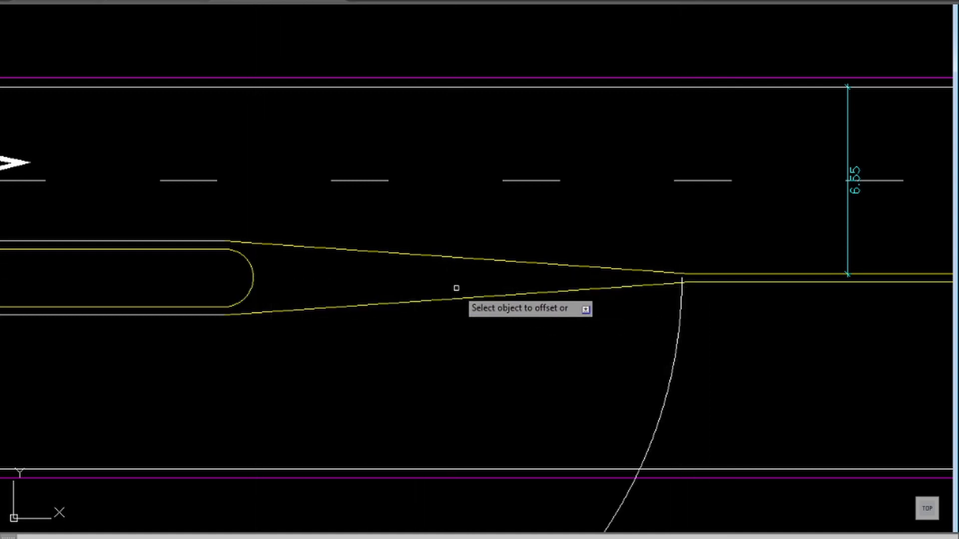
{"action": "key", "text": "Escape"}
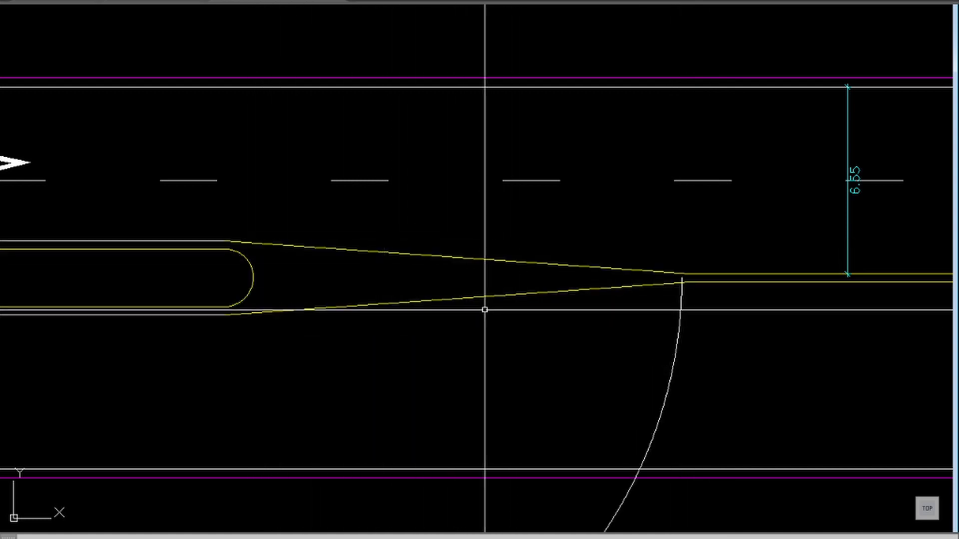
{"action": "scroll", "coordinate": [492, 283], "scroll_direction": "down", "scroll_amount": 2}
{"action": "scroll", "coordinate": [492, 283], "scroll_direction": "down", "scroll_amount": 2}
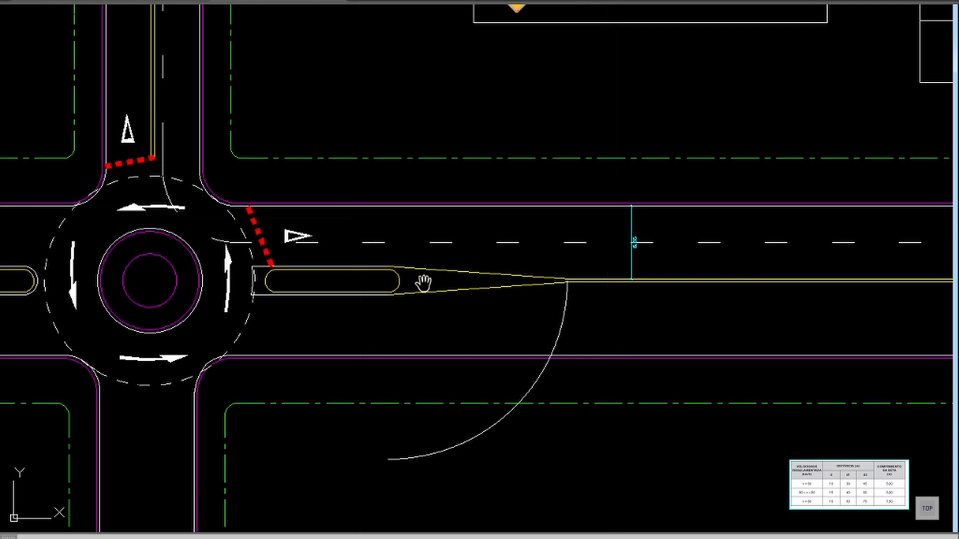
Step: Break the eastern road's dashed lane divider at the 6.55 dimension line and remove the portion nearer the roundabout
{"action": "middle_click_drag", "start_coordinate": [422, 283], "coordinate": [549, 283]}
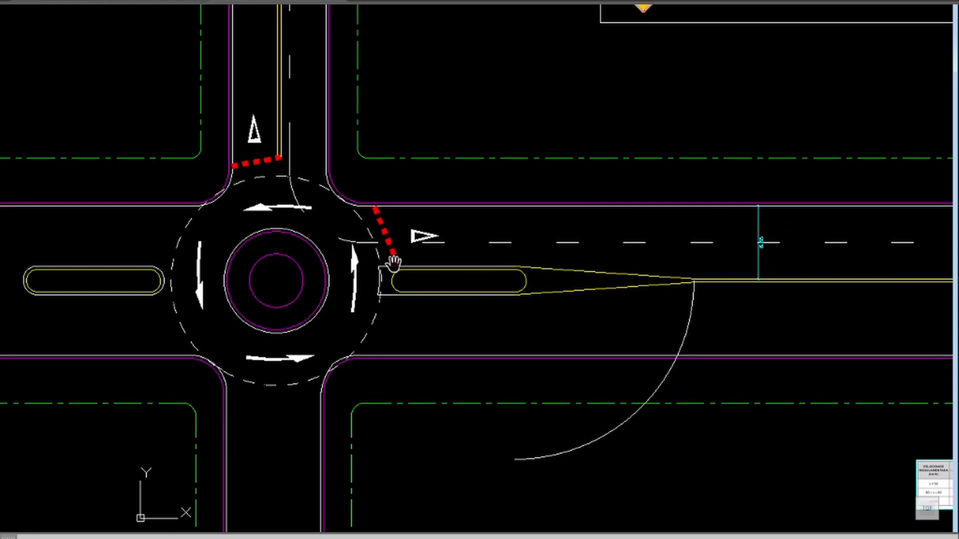
{"action": "right_click", "coordinate": [490, 248]}
{"action": "left_click", "coordinate": [500, 254]}
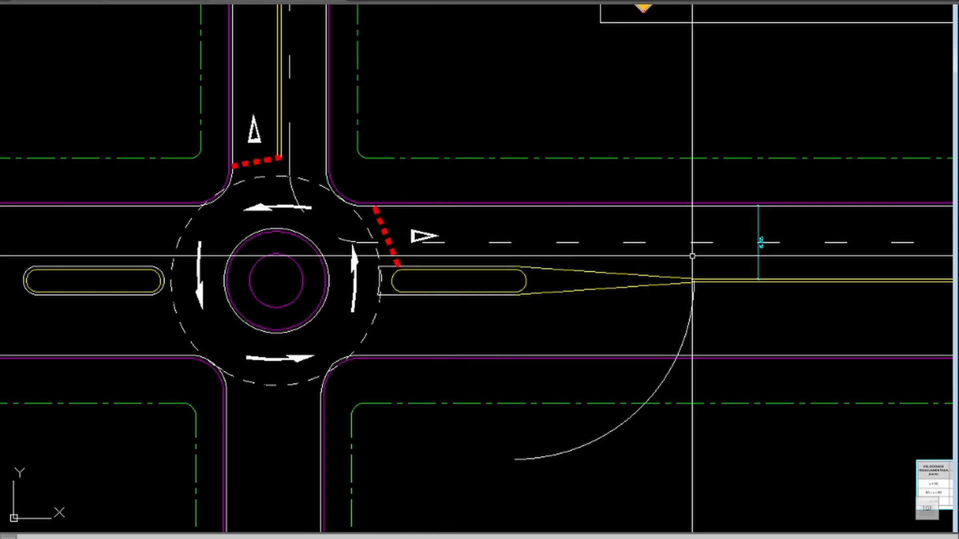
{"action": "type", "text": "br"}
{"action": "key", "text": "Return"}
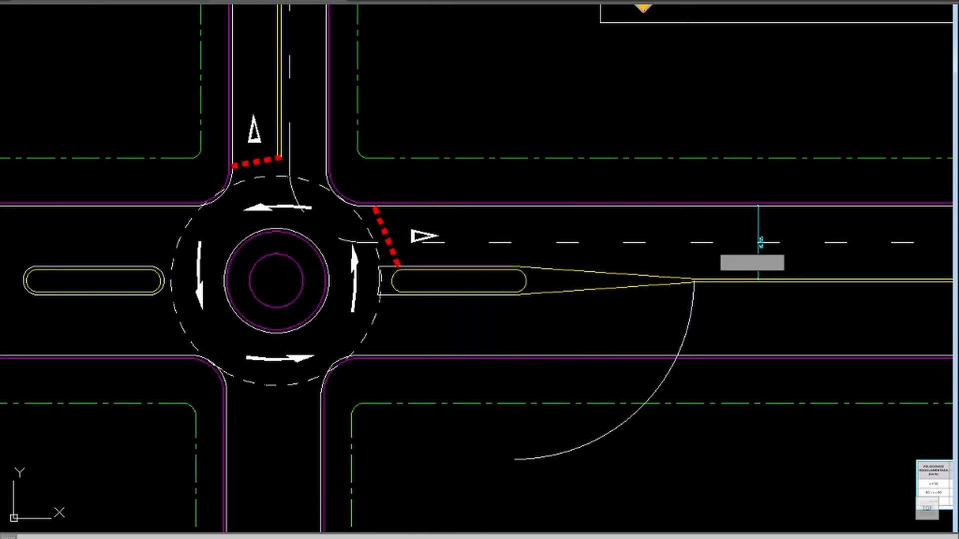
{"action": "left_click", "coordinate": [711, 243]}
{"action": "left_click", "coordinate": [759, 243]}
{"action": "left_click", "coordinate": [634, 235]}
{"action": "left_click", "coordinate": [616, 245]}
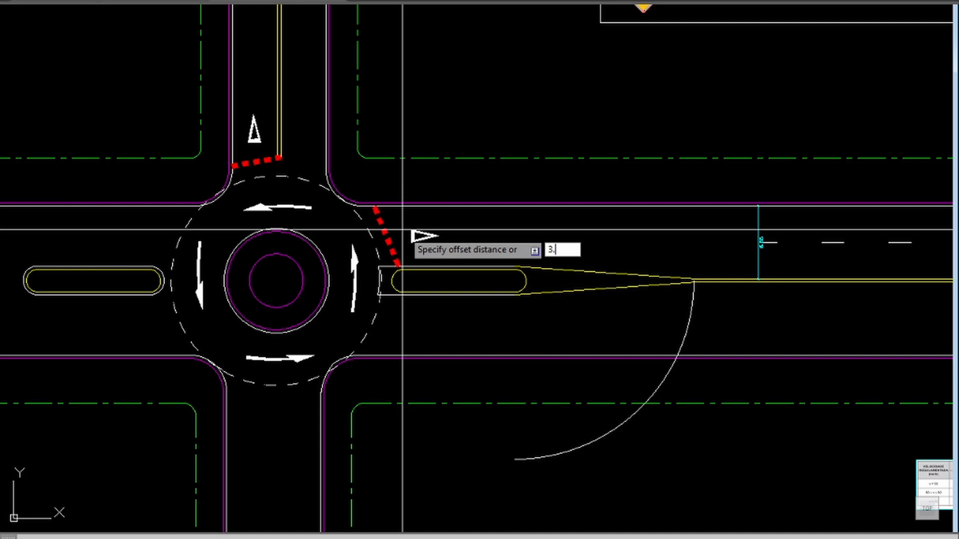
Step: Offset the eastern splitter island's northern white edge line northward into the approach carriageway
{"action": "key", "text": "Return"}
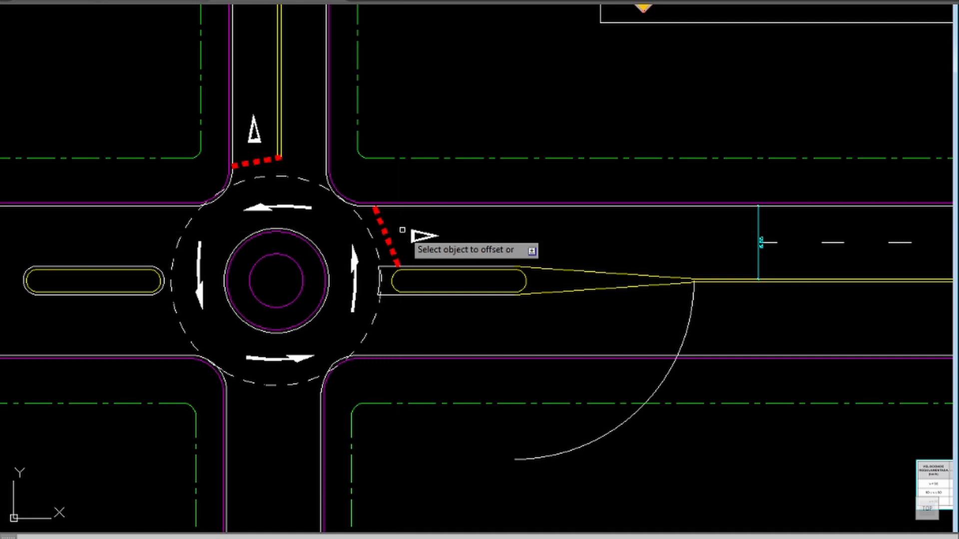
{"action": "left_click", "coordinate": [494, 266]}
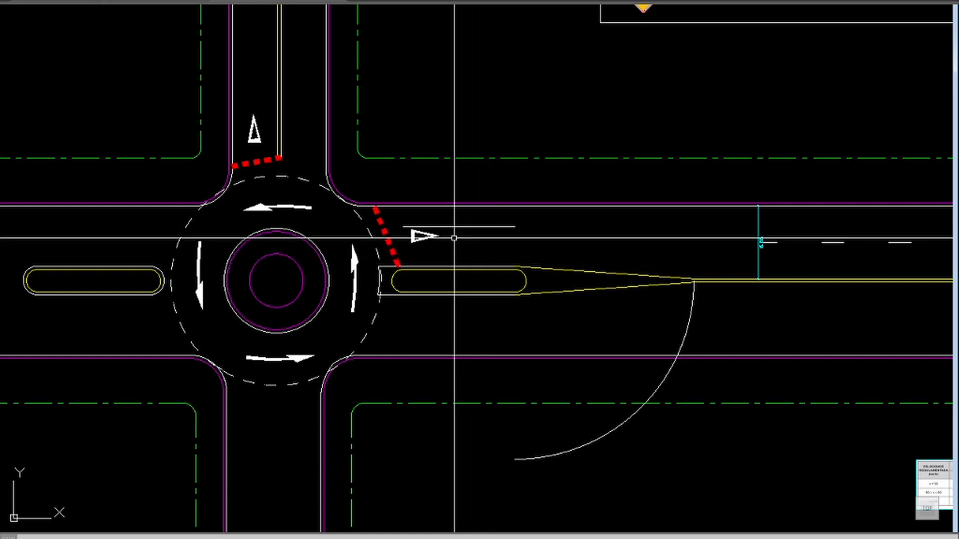
Step: Move the white yield triangle on the eastern approach slightly south, between the new line and the splitter island
{"action": "type", "text": "m"}
{"action": "key", "text": "Return"}
{"action": "left_click", "coordinate": [420, 240]}
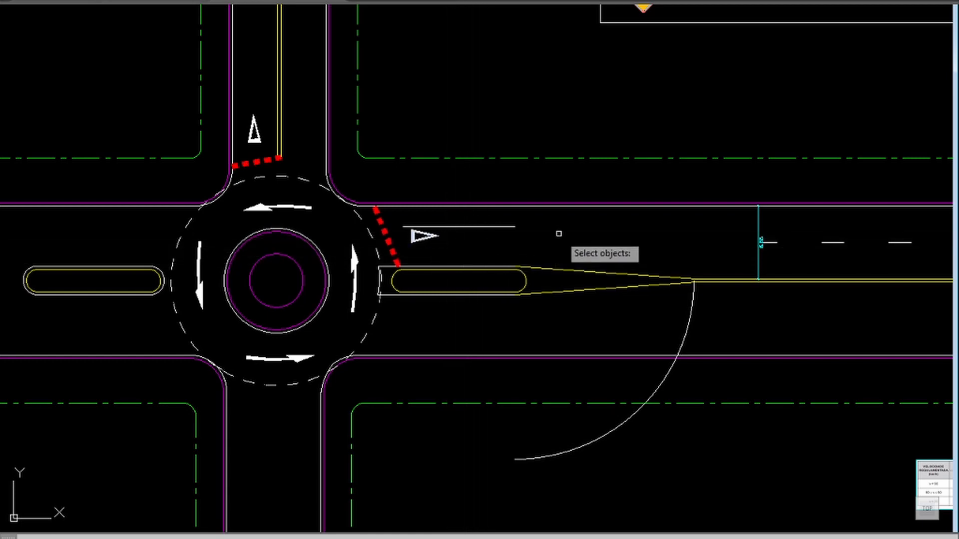
{"action": "key", "text": "Return"}
{"action": "left_click", "coordinate": [560, 229]}
{"action": "left_click", "coordinate": [561, 236]}
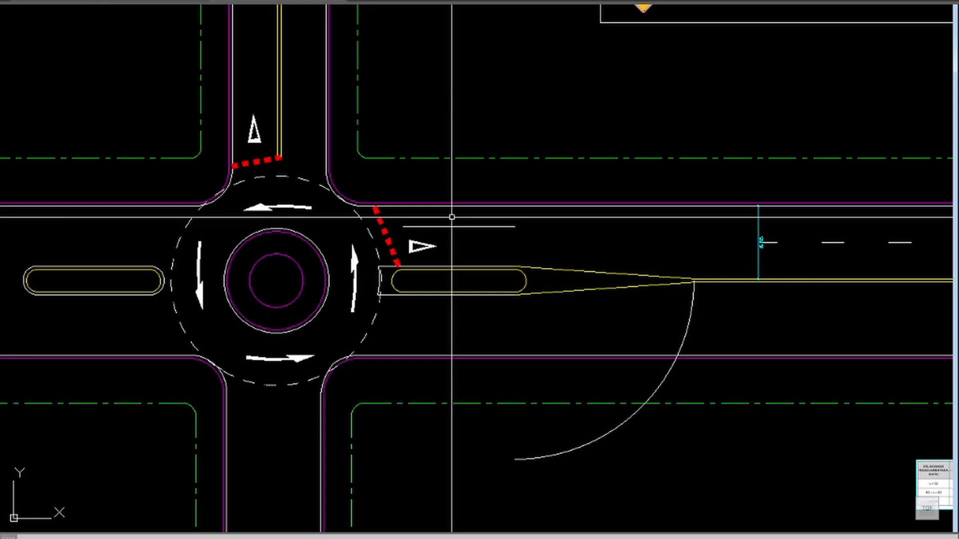
{"action": "type", "text": "pl"}
{"action": "key", "text": "Return"}
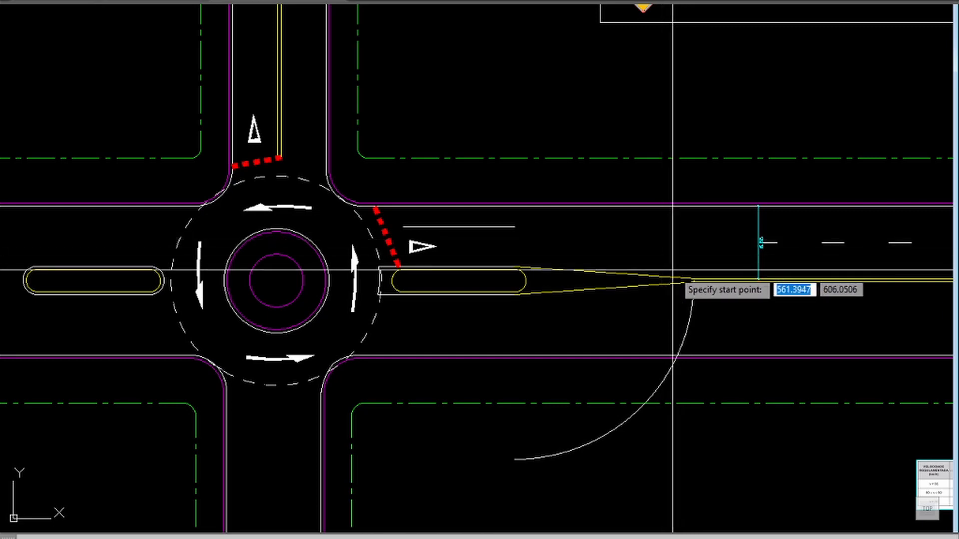
{"action": "type", "text": "pl"}
{"action": "key", "text": "Escape"}
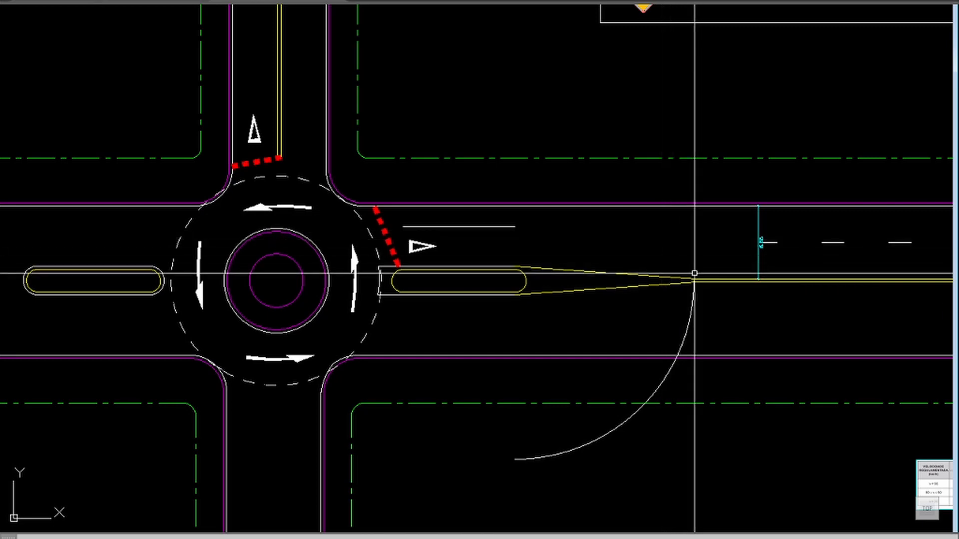
Step: Draw a vertical construction polyline from the tip of the eastern island's taper northward past the road's northern edge
{"action": "type", "text": "pl"}
{"action": "key", "text": "Return"}
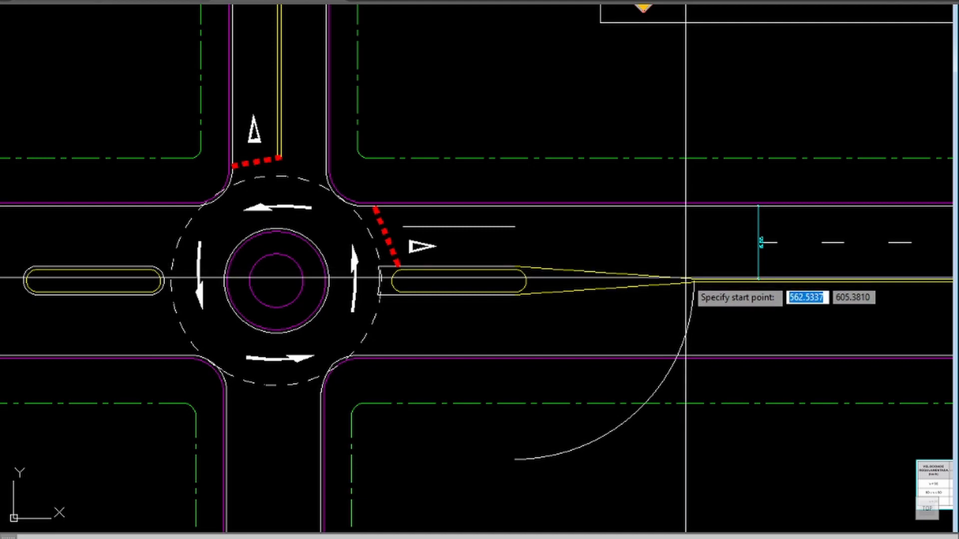
{"action": "left_click", "coordinate": [692, 281]}
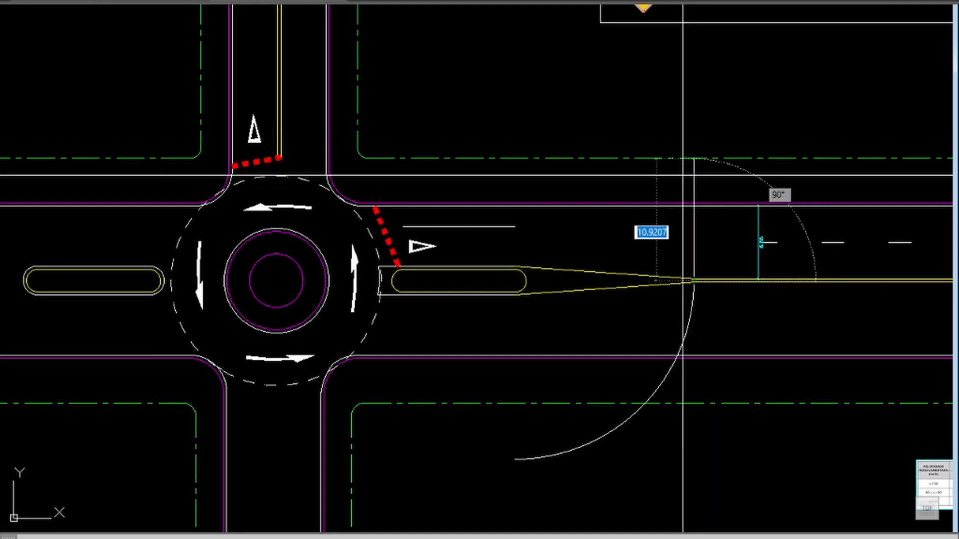
{"action": "left_click", "coordinate": [732, 88]}
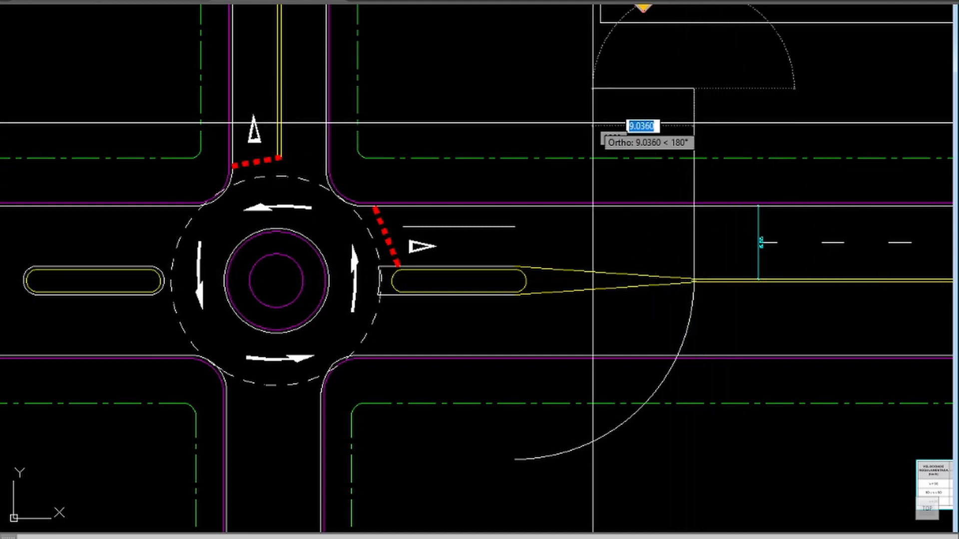
{"action": "key", "text": "Escape"}
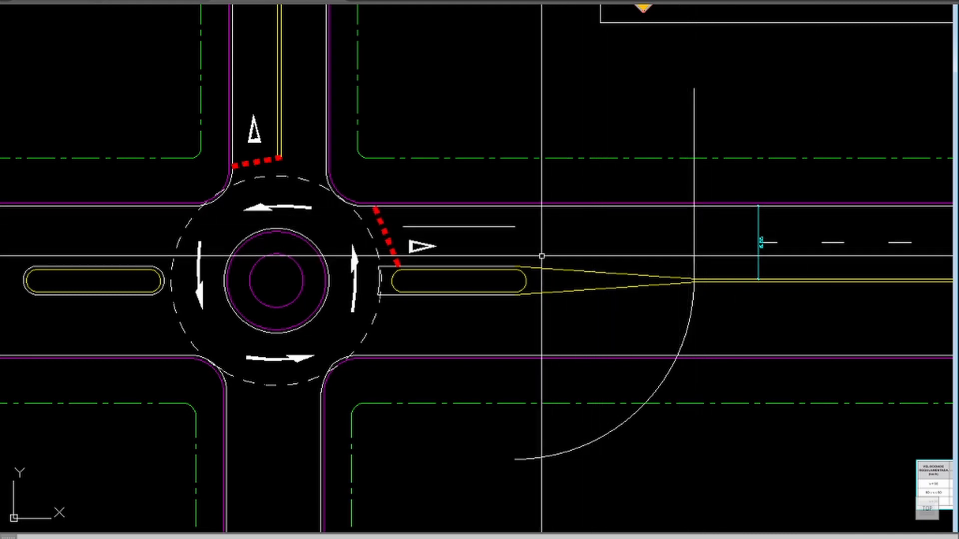
Step: Draw a taper polyline from the offset line's east end to where the construction line crosses the northern white edge line
{"action": "key", "text": "Return"}
{"action": "left_click", "coordinate": [515, 226]}
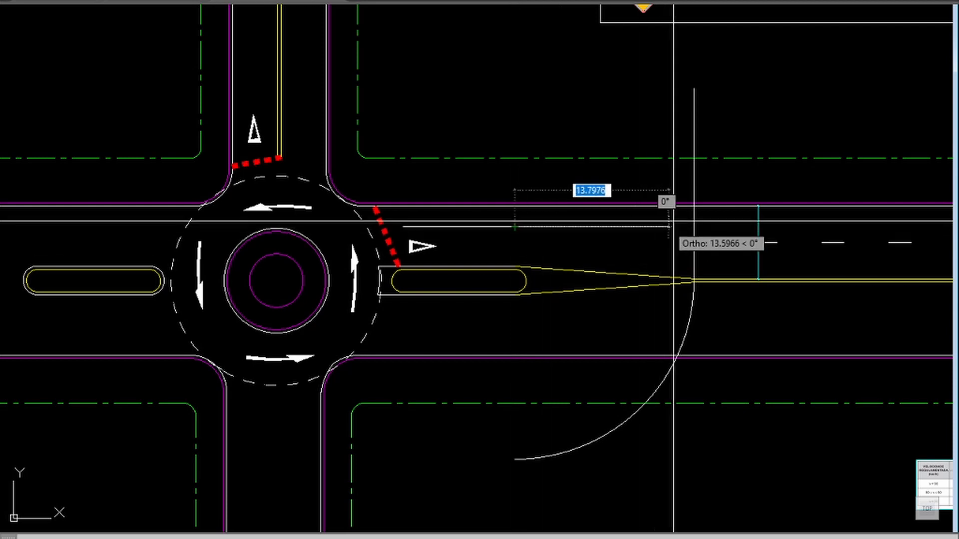
{"action": "right_click", "coordinate": [698, 214], "text": "shift"}
{"action": "key", "text": "i"}
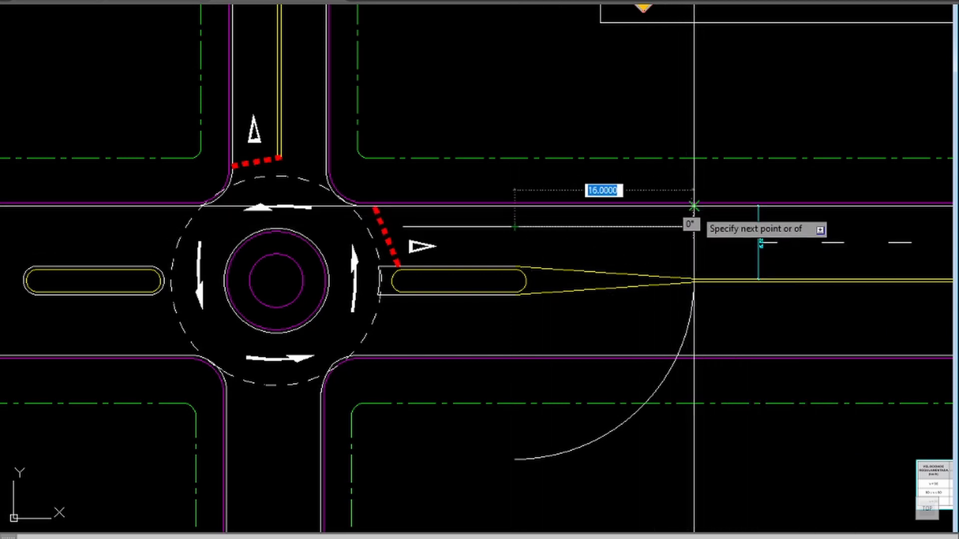
{"action": "left_click", "coordinate": [693, 207]}
{"action": "key", "text": "Return"}
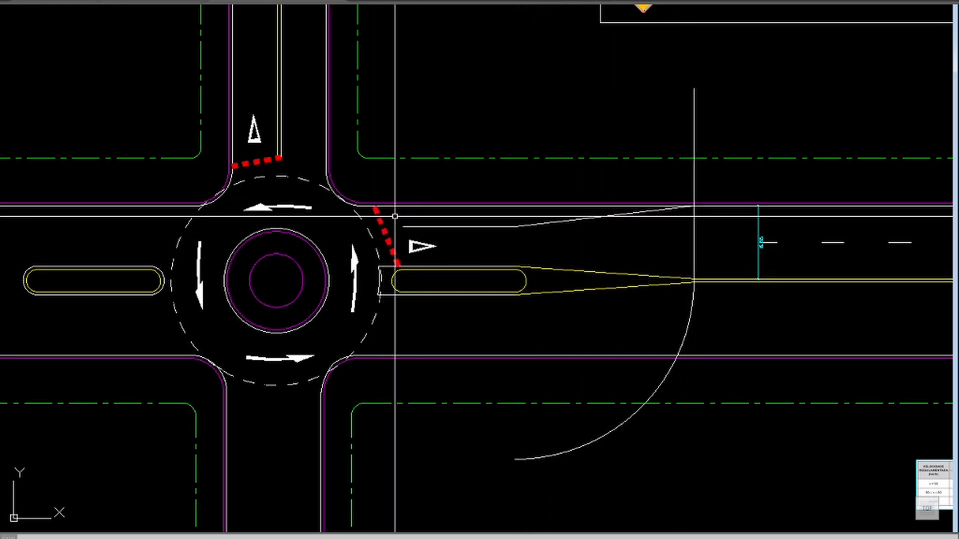
Step: Extend the offset lane line westward to the roundabout's dashed circulation circle
{"action": "type", "text": "z"}
{"action": "key", "text": "Return"}
{"action": "left_click", "coordinate": [499, 175]}
{"action": "left_click", "coordinate": [318, 271]}
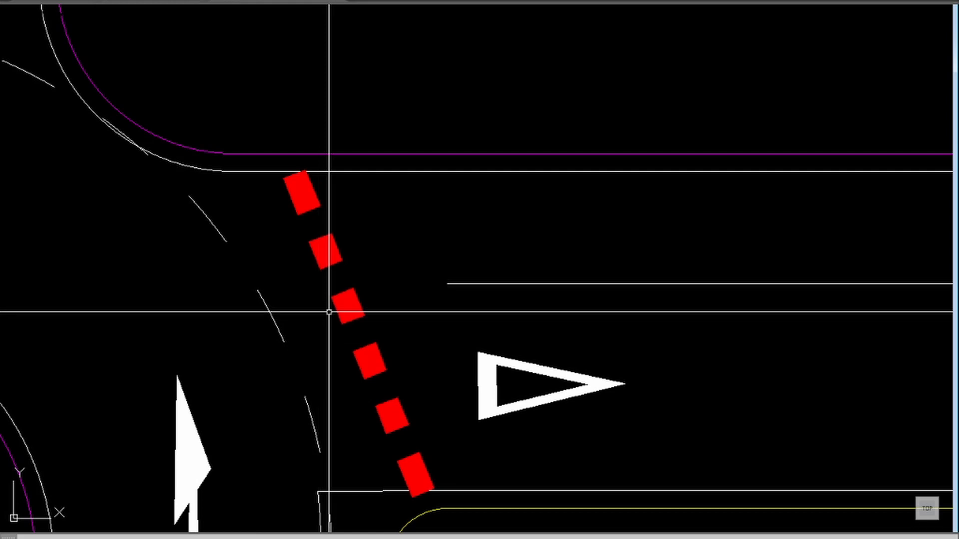
{"action": "key", "text": "Return"}
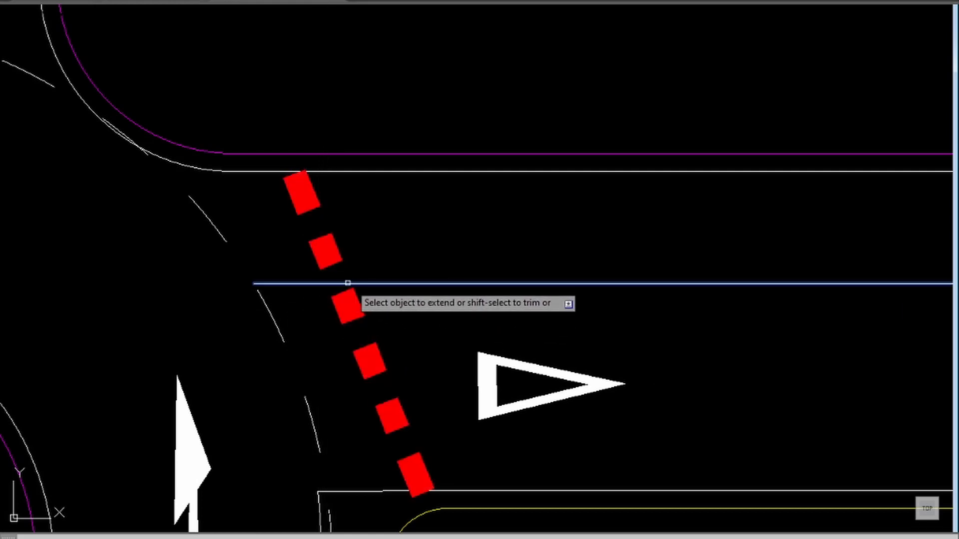
{"action": "key", "text": "Escape"}
Step: Trim the part of the eastern red dashed yield line that lies above the extended lane line
{"action": "type", "text": "tr"}
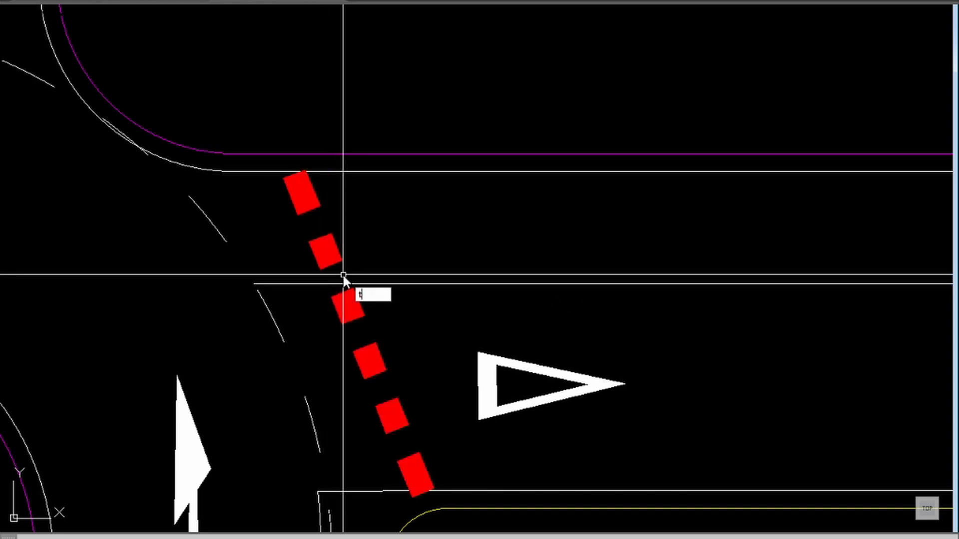
{"action": "key", "text": "Return"}
{"action": "key", "text": "Return"}
{"action": "left_click", "coordinate": [335, 231]}
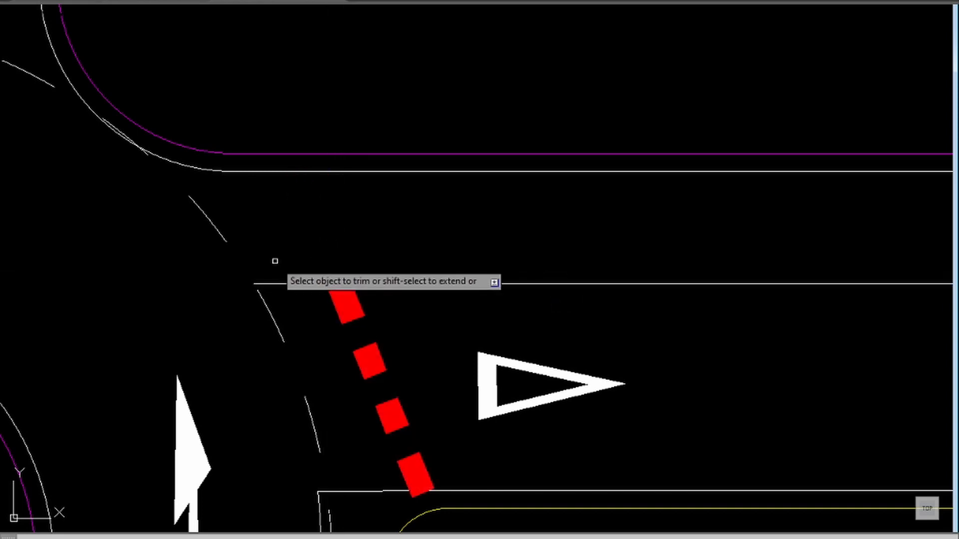
{"action": "key", "text": "Return"}
Step: Try to break the dashed circulation circle where the extended lane line meets it, and undo the break
{"action": "scroll", "coordinate": [234, 248], "scroll_direction": "down", "scroll_amount": 4}
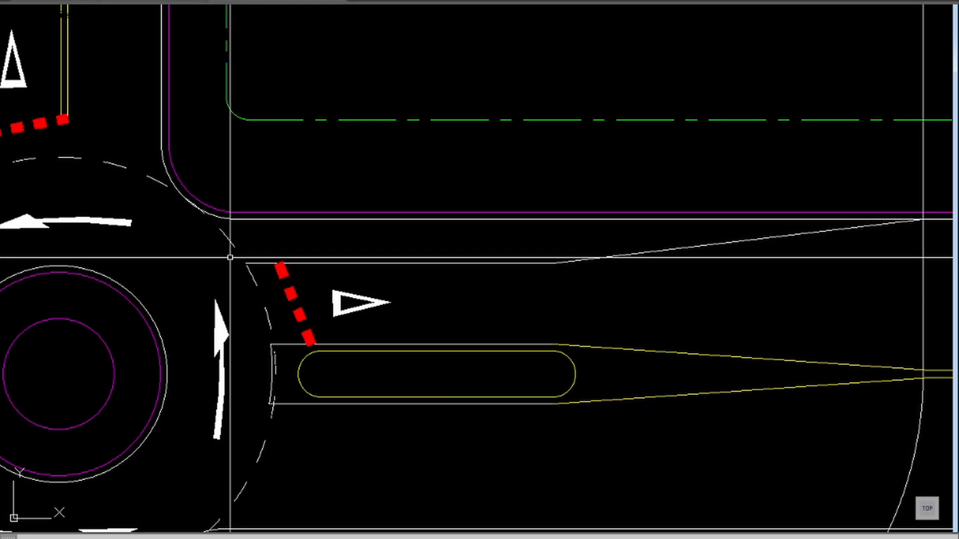
{"action": "key", "text": "Return"}
{"action": "left_click", "coordinate": [233, 246]}
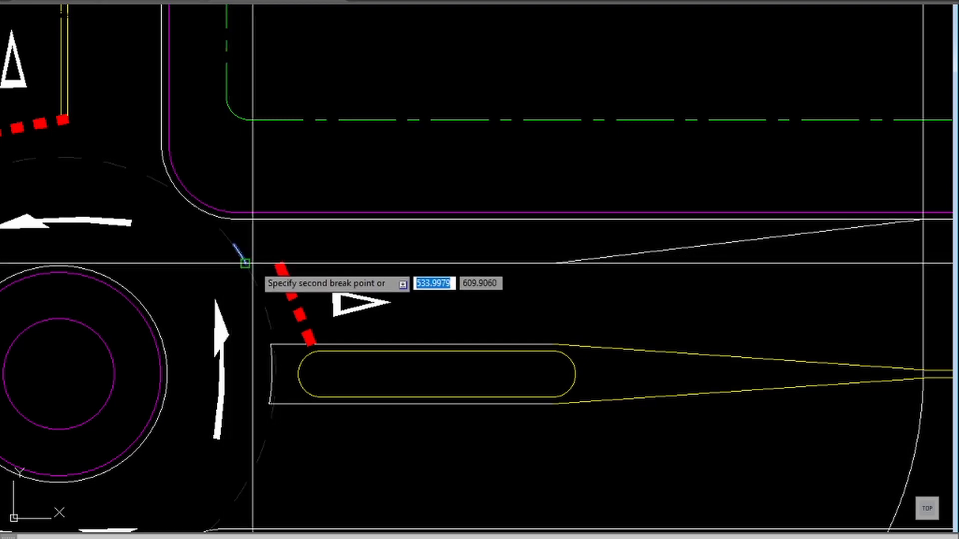
{"action": "left_click", "coordinate": [252, 265]}
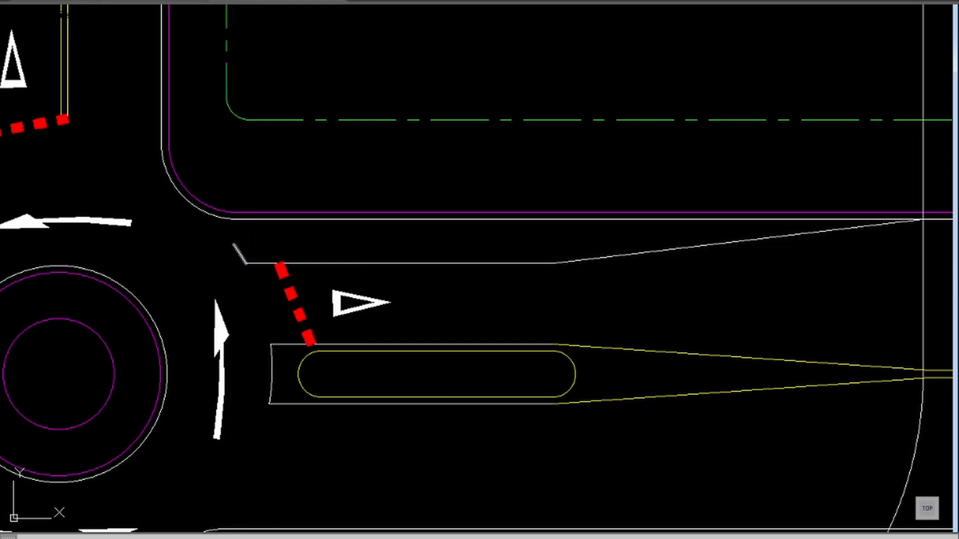
{"action": "key", "text": "ctrl+z"}
Step: Break the dashed circulation circle at the extended lane line's west end and remove a stretch just before the northeast curb corner
{"action": "type", "text": "b"}
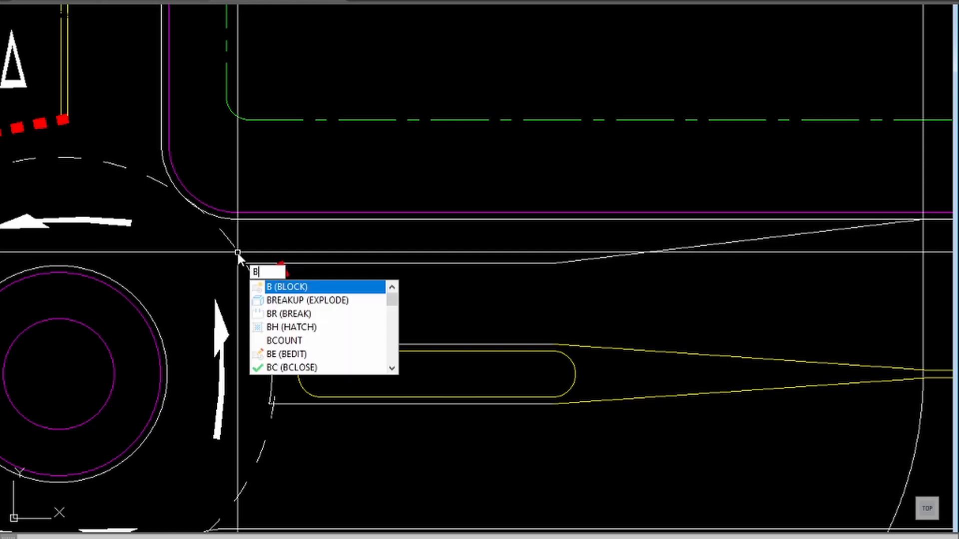
{"action": "key", "text": "Return"}
{"action": "left_click", "coordinate": [245, 263]}
{"action": "left_click", "coordinate": [245, 264]}
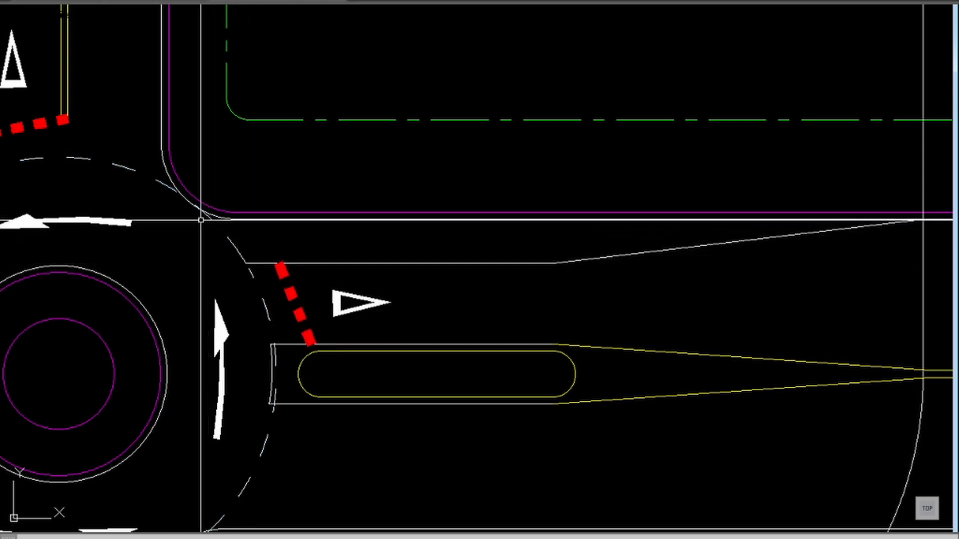
{"action": "key", "text": "Return"}
{"action": "left_click", "coordinate": [224, 239]}
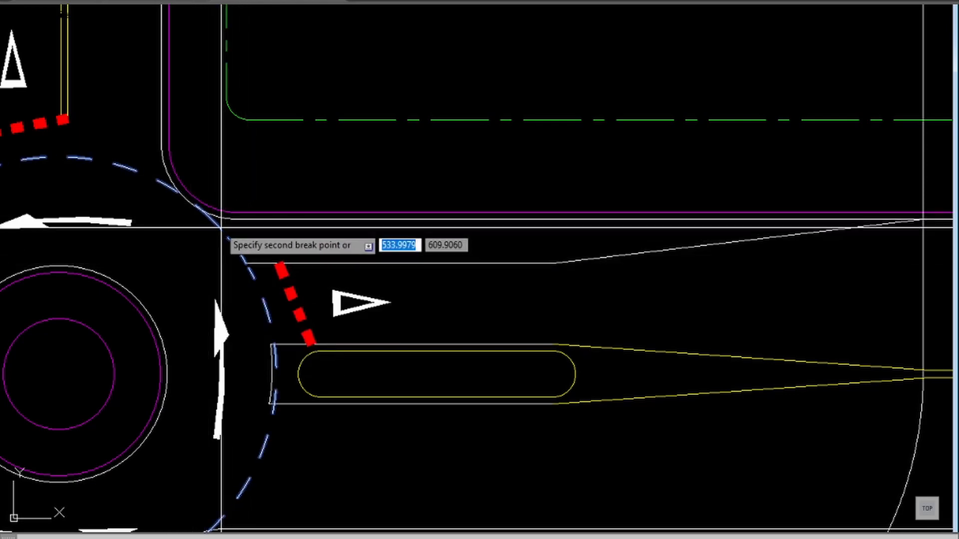
{"action": "left_click", "coordinate": [194, 206]}
Step: Move the short arc segment at the extended lane line's west end to the lbo layer
{"action": "left_click", "coordinate": [235, 249]}
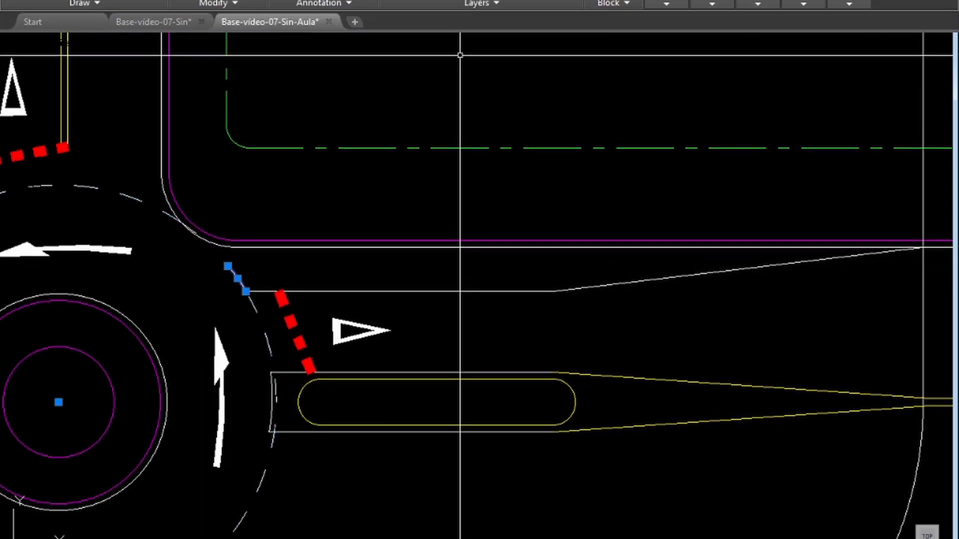
{"action": "left_click", "coordinate": [524, 45]}
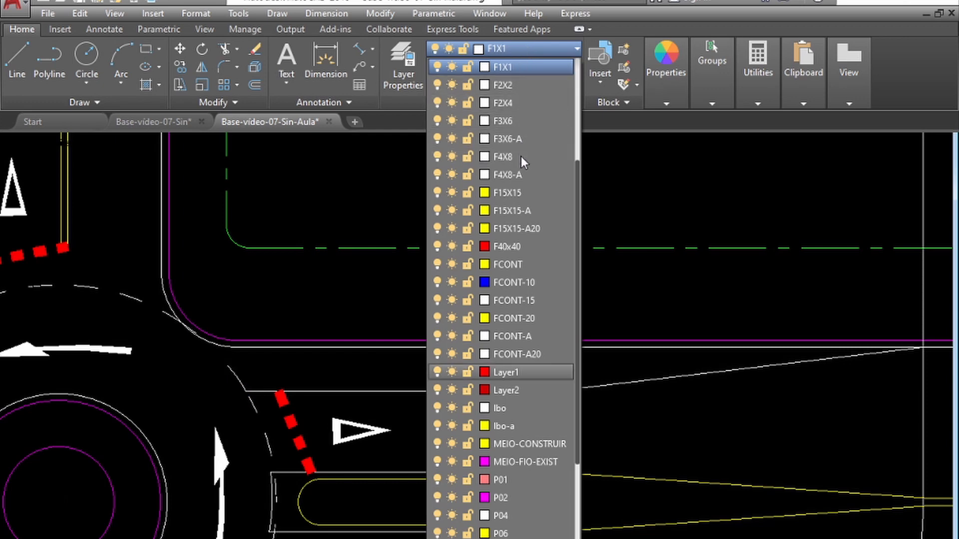
{"action": "left_click", "coordinate": [527, 408]}
Step: Stretch the short arc's upper end to the remaining dashed circle's end at the northeast curb corner
{"action": "left_click", "coordinate": [226, 367]}
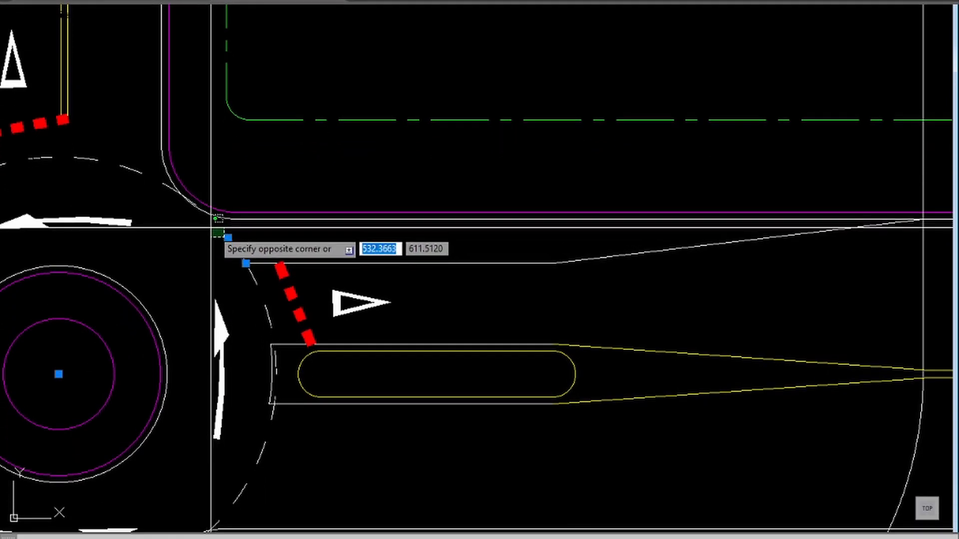
{"action": "left_click", "coordinate": [228, 239]}
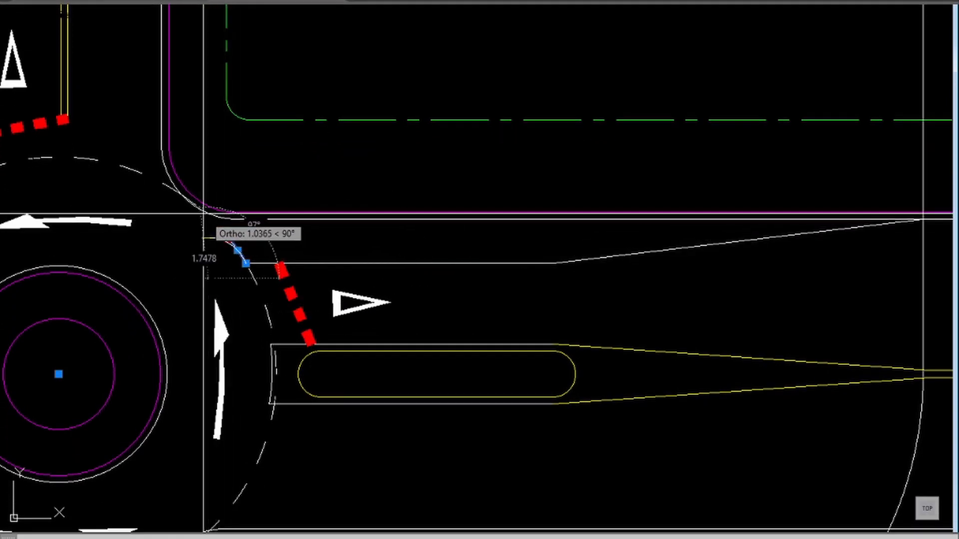
{"action": "right_click", "coordinate": [199, 214], "text": "shift"}
{"action": "left_click", "coordinate": [236, 315]}
{"action": "left_click", "coordinate": [195, 207]}
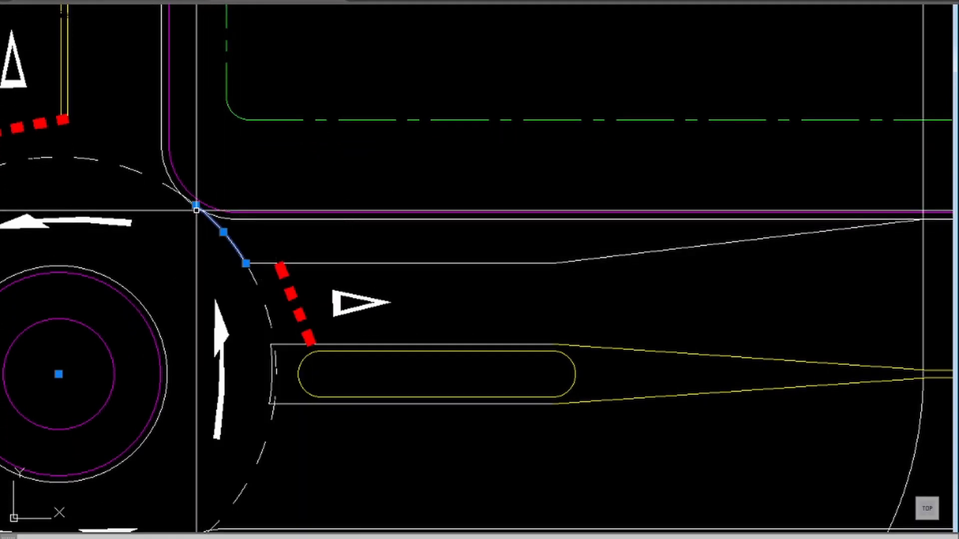
{"action": "key", "text": "Escape"}
Step: Delete the vertical construction line and the construction arc at the east end of the tapers
{"action": "scroll", "coordinate": [347, 246], "scroll_direction": "down", "scroll_amount": 3}
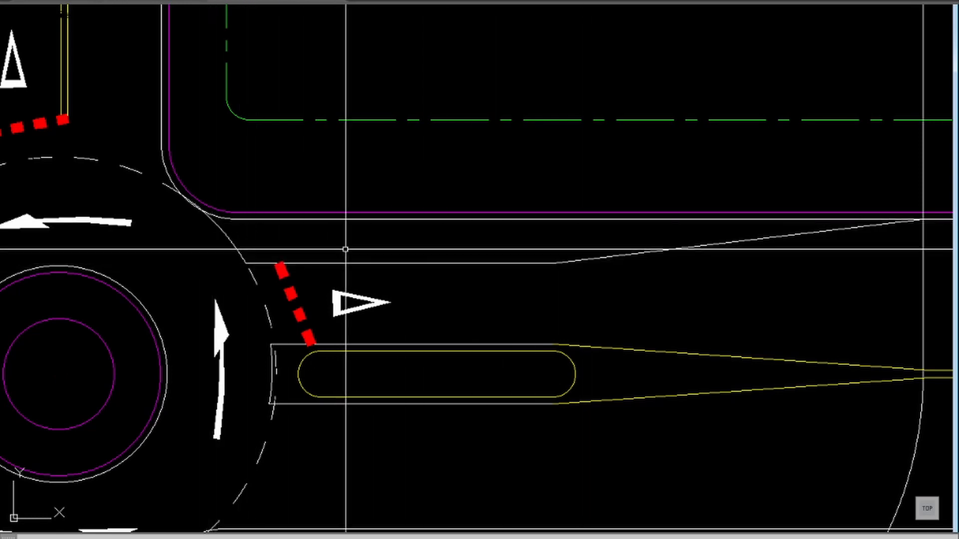
{"action": "scroll", "coordinate": [516, 258], "scroll_direction": "down", "scroll_amount": 2}
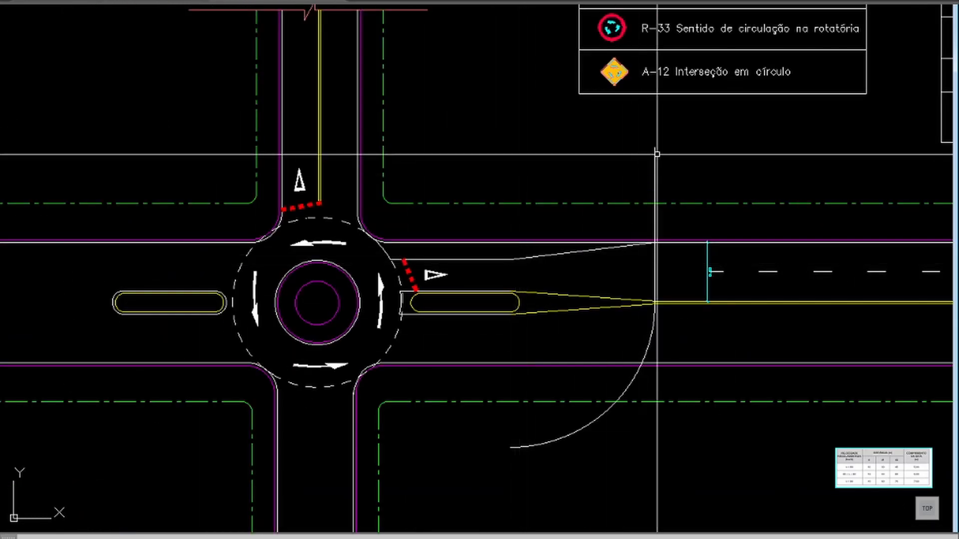
{"action": "left_click", "coordinate": [672, 154]}
{"action": "left_click", "coordinate": [628, 160]}
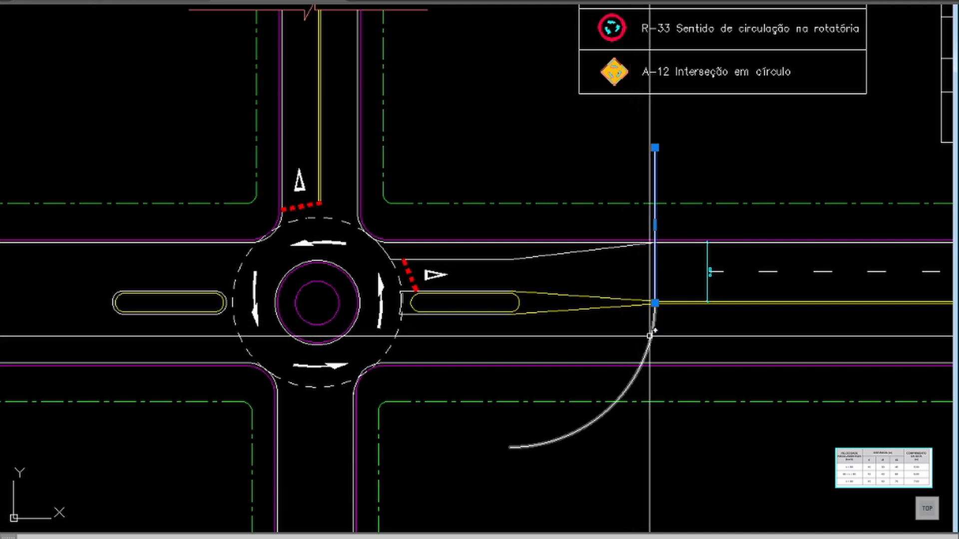
{"action": "key", "text": "Delete"}
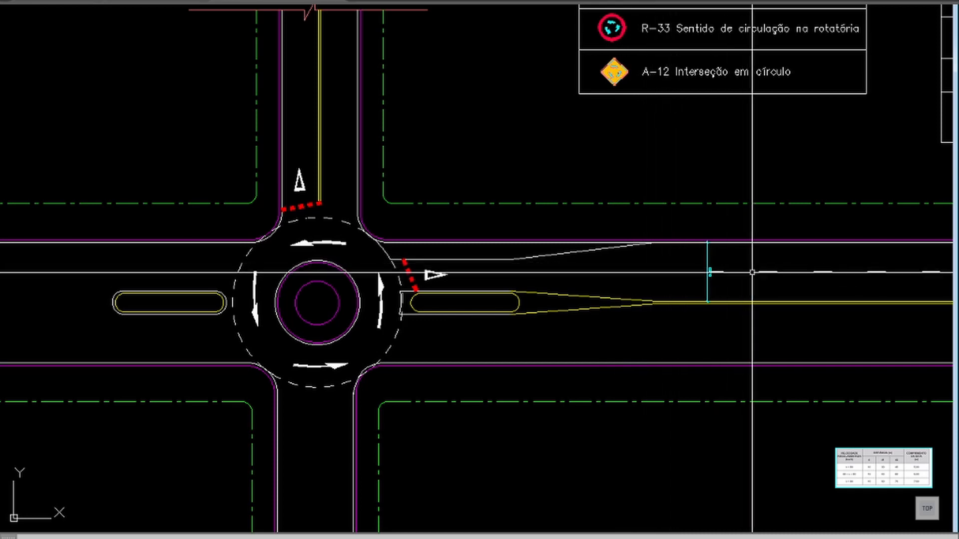
Step: Draw a polyline from the dashed lane divider's west end to the start of the northern taper line
{"action": "type", "text": "pl"}
{"action": "key", "text": "Return"}
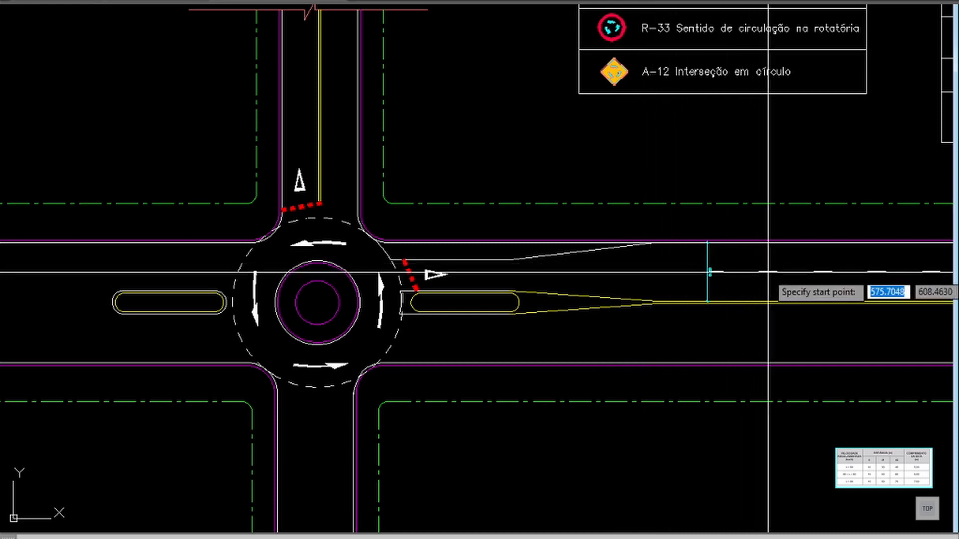
{"action": "left_click", "coordinate": [709, 271]}
{"action": "left_click", "coordinate": [510, 259]}
{"action": "key", "text": "Return"}
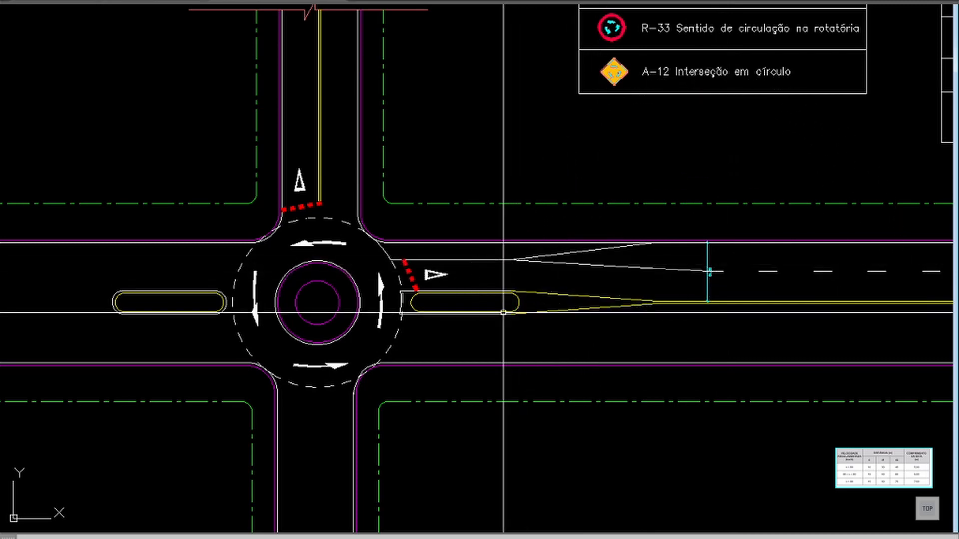
Step: Move the new slanted polyline to a dashed lane-marking layer so it matches the lane divider
{"action": "left_click", "coordinate": [653, 267]}
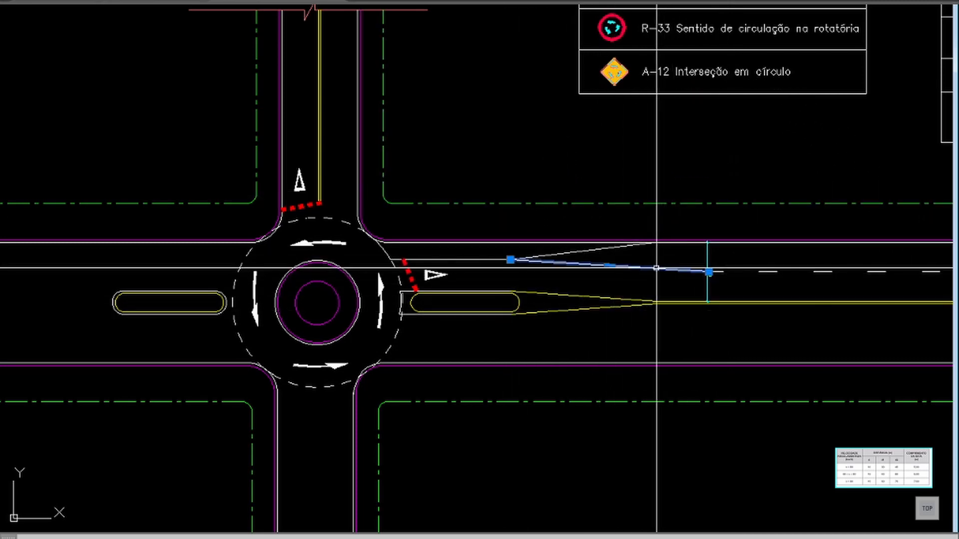
{"action": "left_click", "coordinate": [499, 1]}
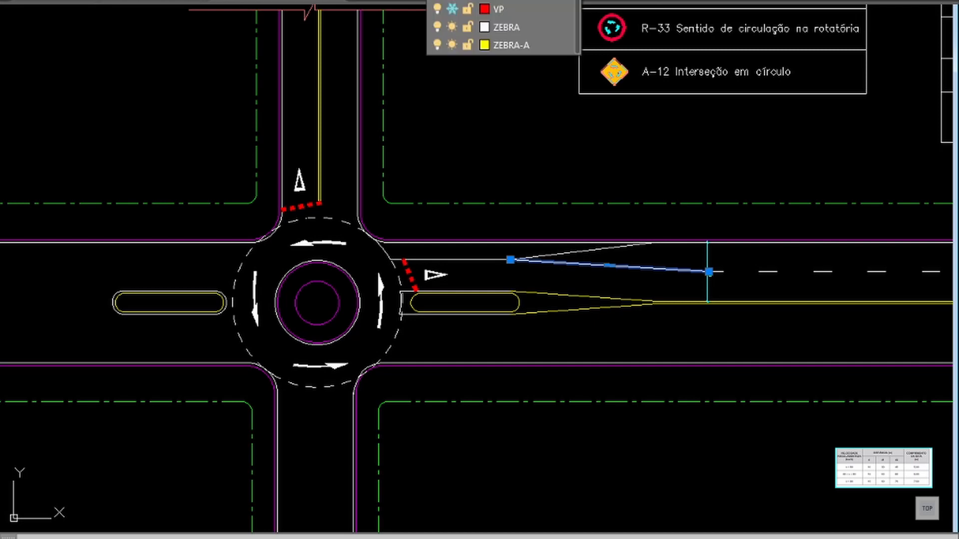
{"action": "scroll", "coordinate": [502, 235], "scroll_direction": "up", "scroll_amount": 4}
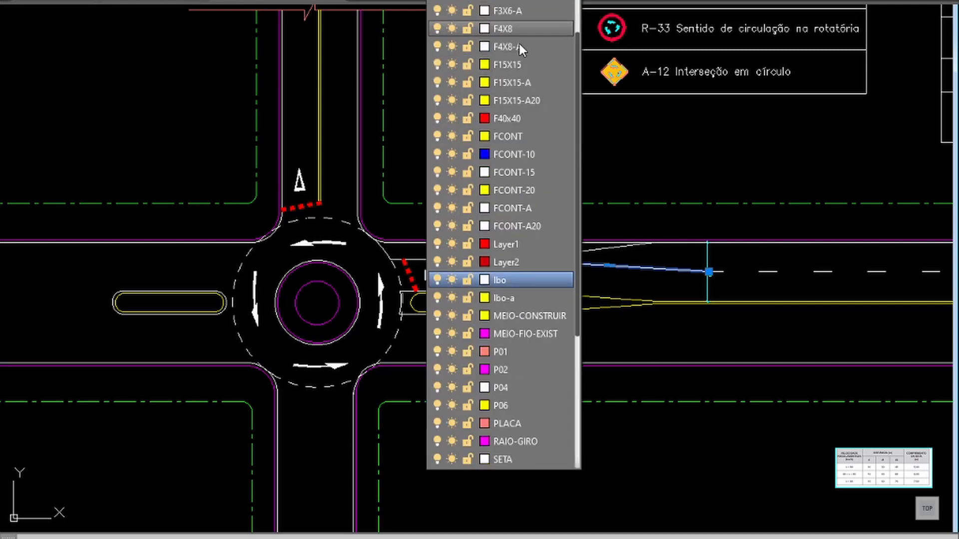
{"action": "left_click", "coordinate": [505, 280]}
{"action": "key", "text": "Escape"}
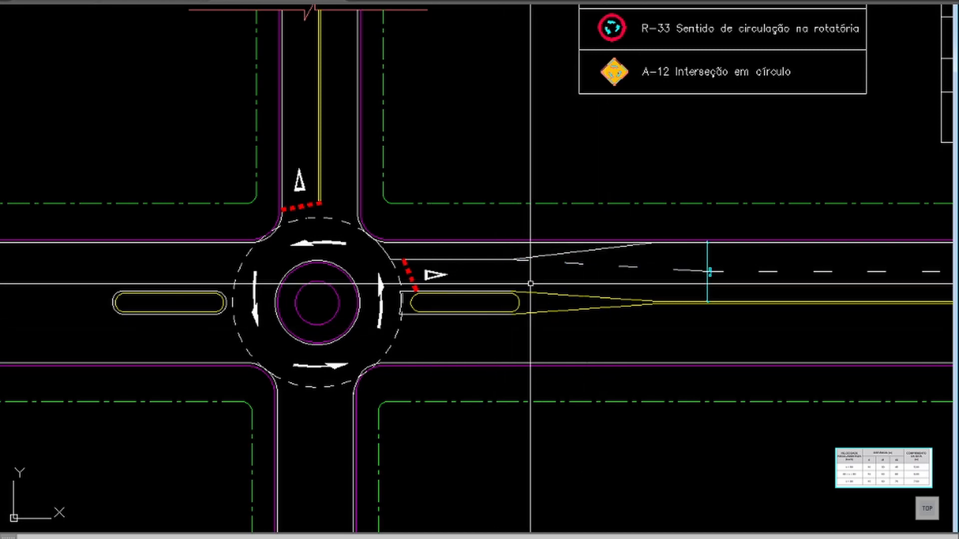
Step: Delete the cyan dimension across the westbound lanes at the straight lane divider's west end
{"action": "scroll", "coordinate": [531, 283], "scroll_direction": "down", "scroll_amount": 2}
{"action": "type", "text": "p"}
{"action": "key", "text": "Return"}
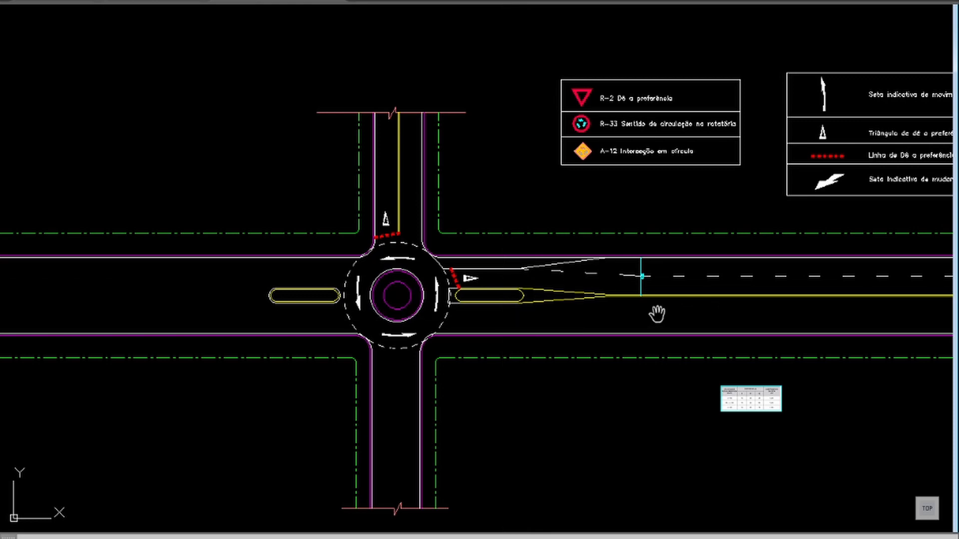
{"action": "left_click_drag", "start_coordinate": [654, 310], "coordinate": [573, 286]}
{"action": "right_click", "coordinate": [574, 285]}
{"action": "left_click", "coordinate": [588, 289]}
{"action": "left_click", "coordinate": [560, 249]}
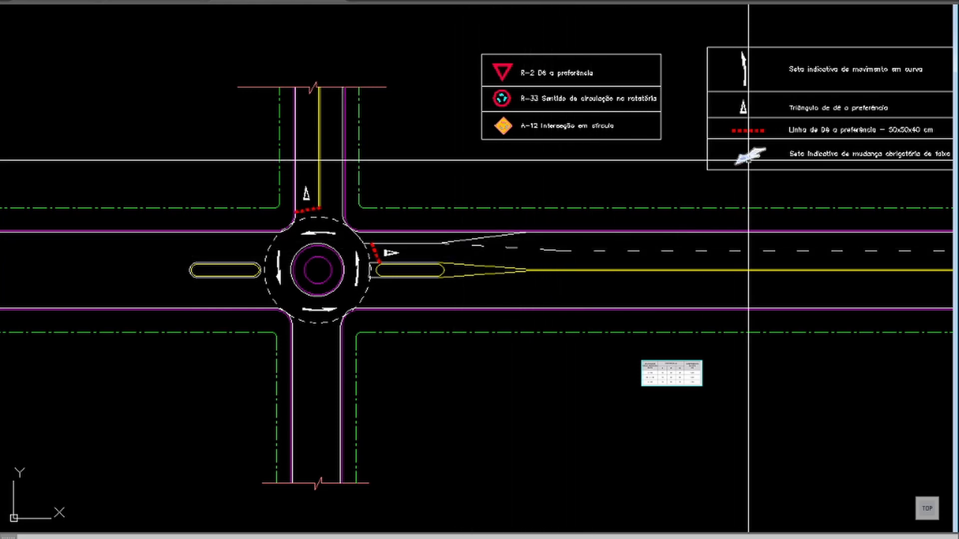
Step: Examine the mandatory lane-change arrow in the marking legend and the eastern approach where the lanes merge
{"action": "key", "text": "Return"}
{"action": "left_click_drag", "start_coordinate": [775, 161], "coordinate": [623, 160]}
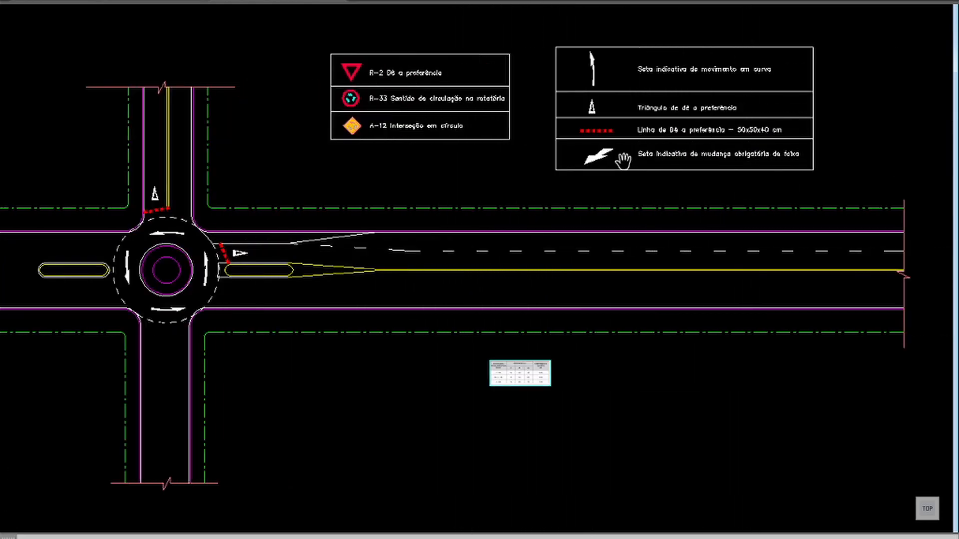
{"action": "scroll", "coordinate": [631, 157], "scroll_direction": "up", "scroll_amount": 4}
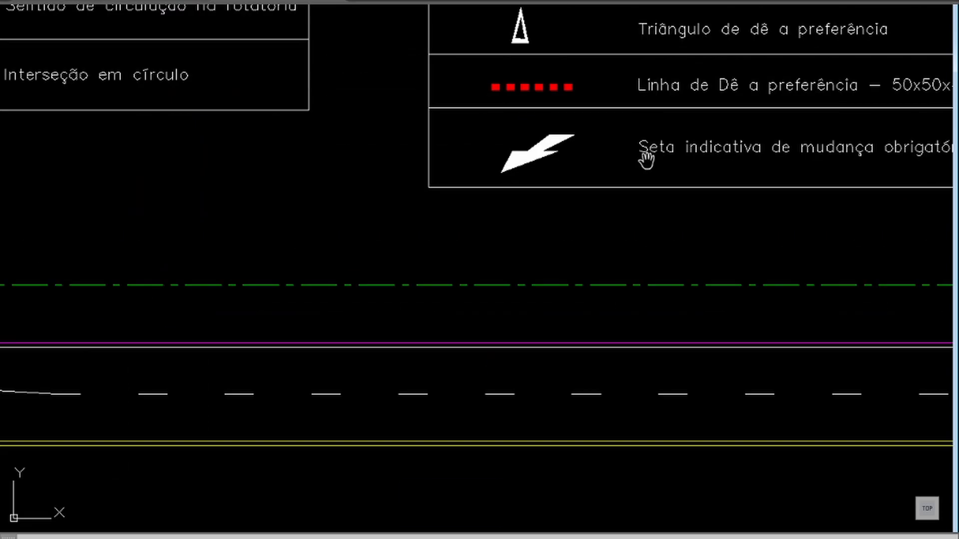
{"action": "left_click_drag", "start_coordinate": [725, 164], "coordinate": [526, 163]}
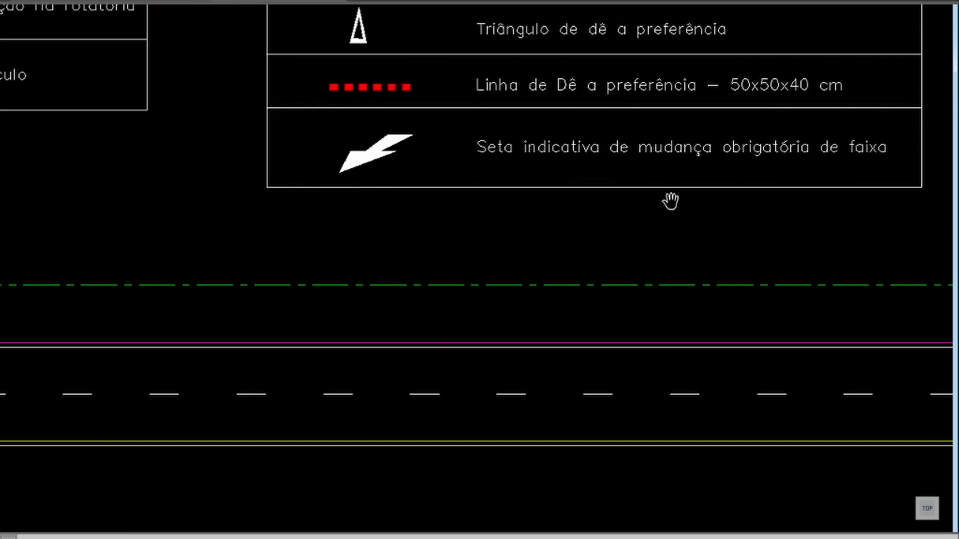
{"action": "left_click_drag", "start_coordinate": [394, 270], "coordinate": [506, 257]}
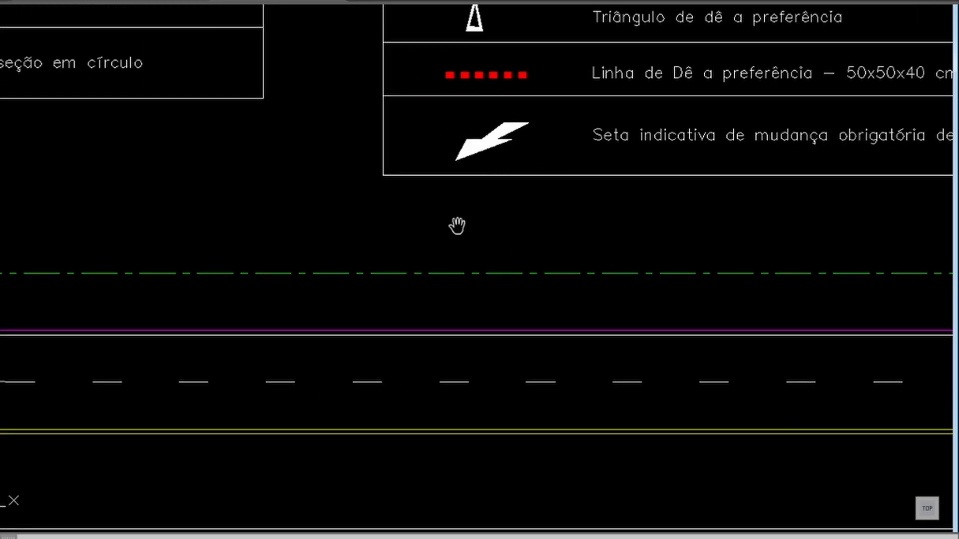
{"action": "scroll", "coordinate": [457, 226], "scroll_direction": "down", "scroll_amount": 2}
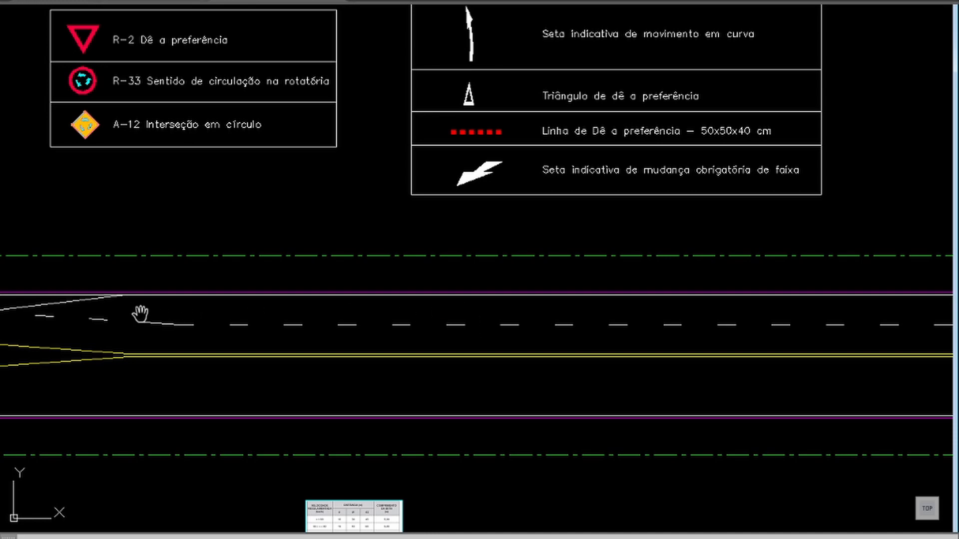
{"action": "middle_click_drag", "start_coordinate": [140, 313], "coordinate": [372, 321]}
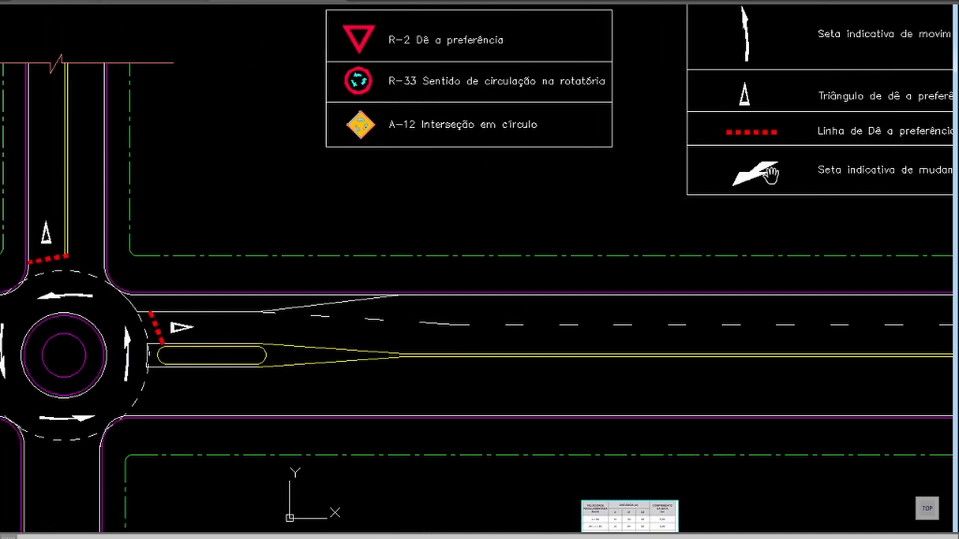
{"action": "right_click", "coordinate": [421, 312]}
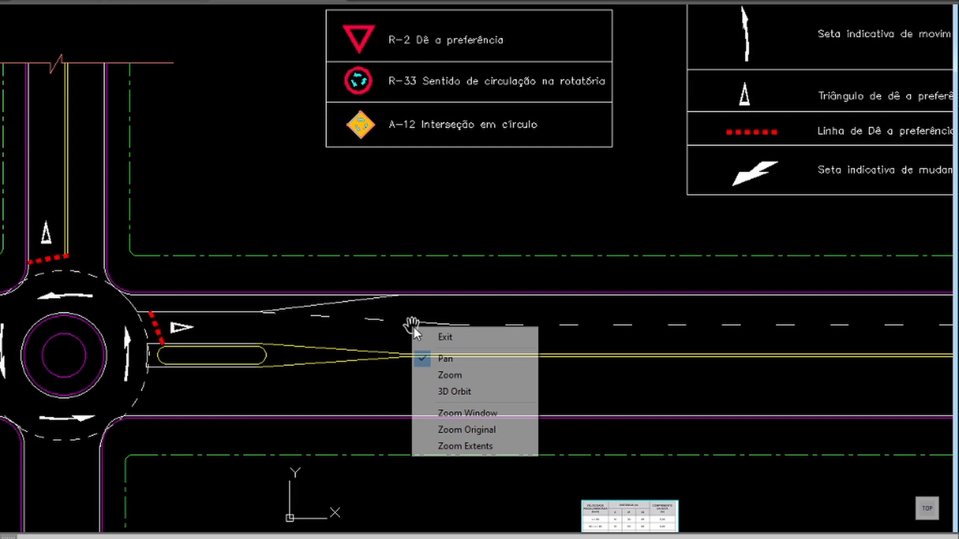
{"action": "left_click", "coordinate": [465, 334]}
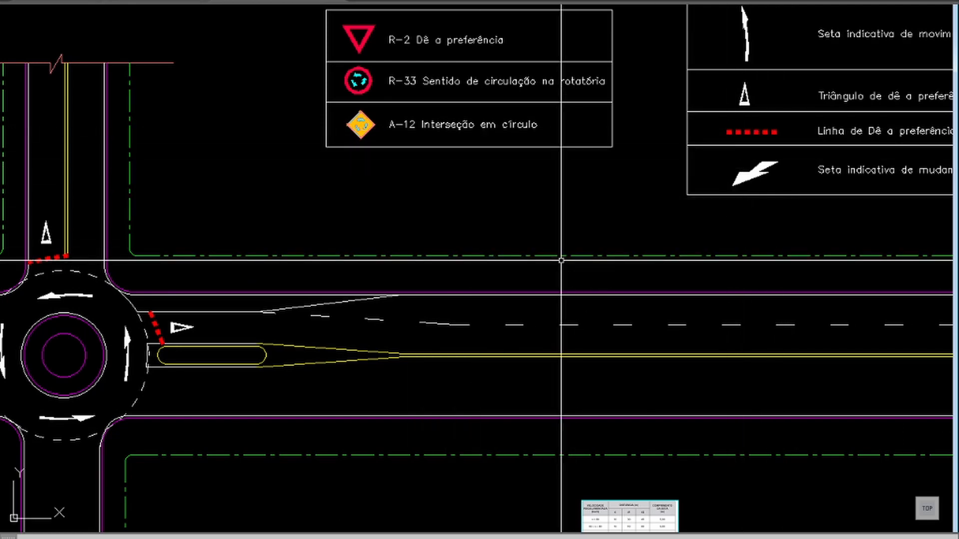
Step: Zoom in on the speed, distance and arrow-length table below the eastern road
{"action": "middle_click_drag", "start_coordinate": [640, 492], "coordinate": [552, 331]}
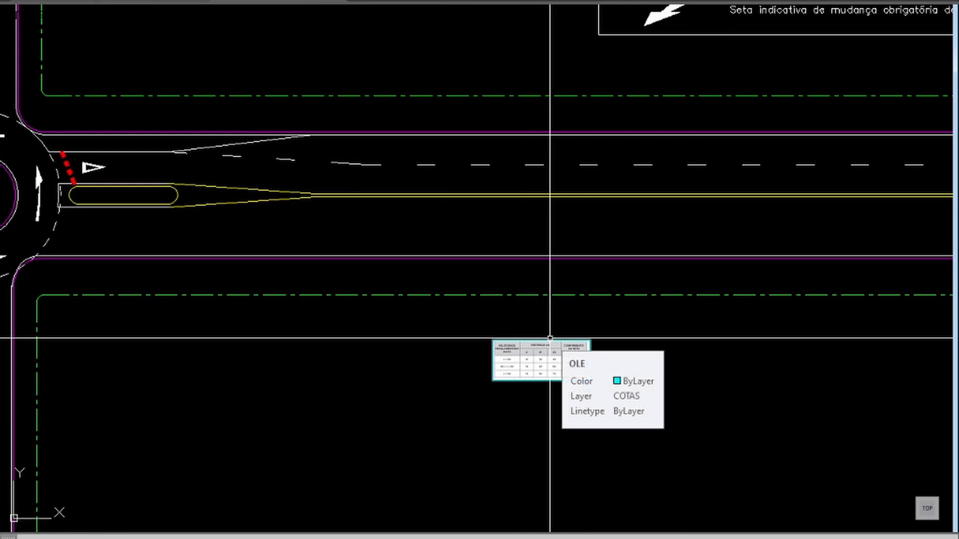
{"action": "type", "text": "z"}
{"action": "key", "text": "Return"}
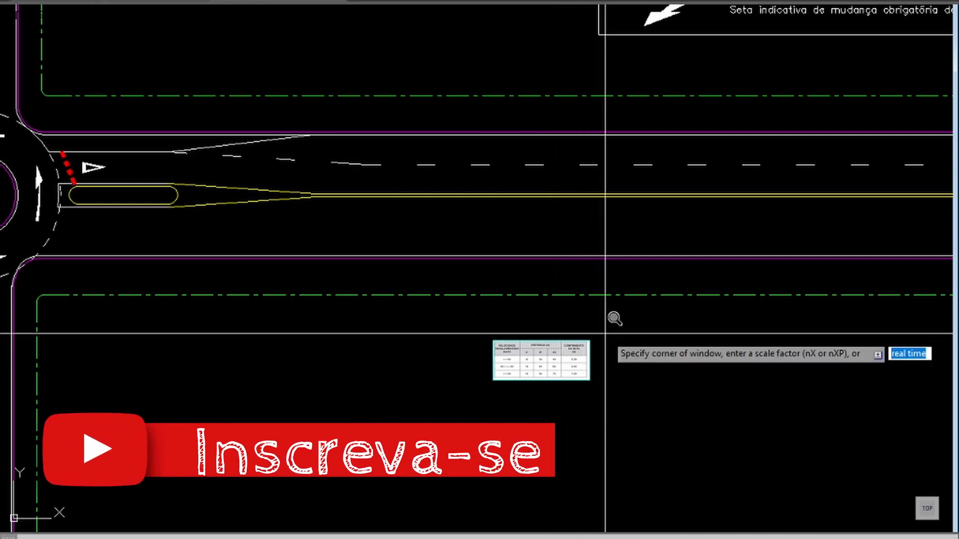
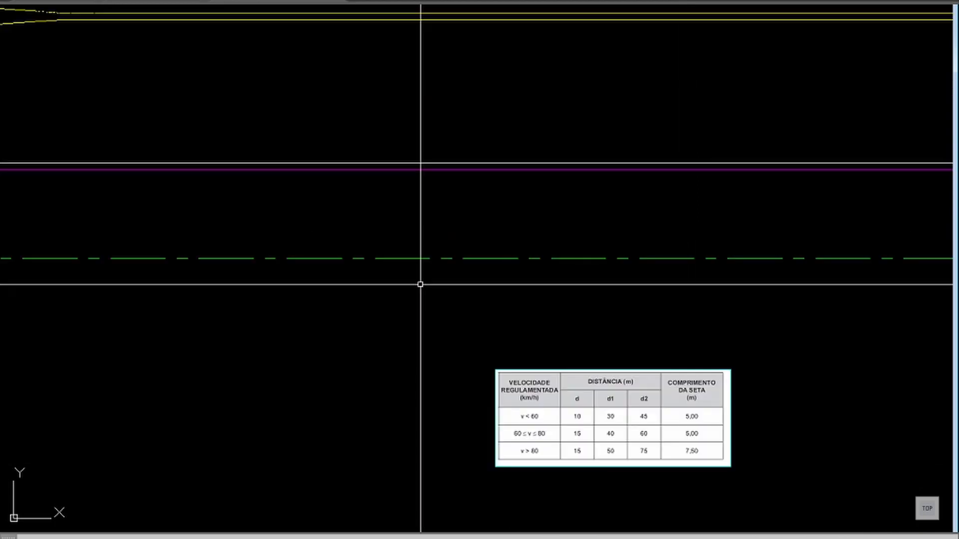
Step: Draw a vertical reference line upward from the taper's start on the eastern road edge and offset it 10 m east
{"action": "type", "text": "p"}
{"action": "key", "text": "Escape"}
{"action": "middle_click_drag", "start_coordinate": [308, 120], "coordinate": [418, 190]}
{"action": "type", "text": "o"}
{"action": "key", "text": "Return"}
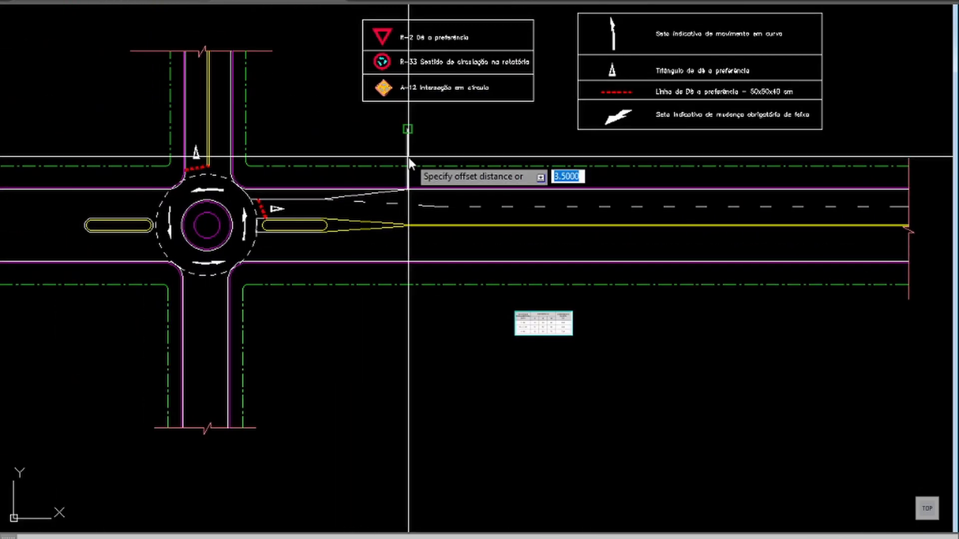
{"action": "key", "text": "Return"}
{"action": "left_click", "coordinate": [407, 156]}
{"action": "left_click", "coordinate": [479, 145]}
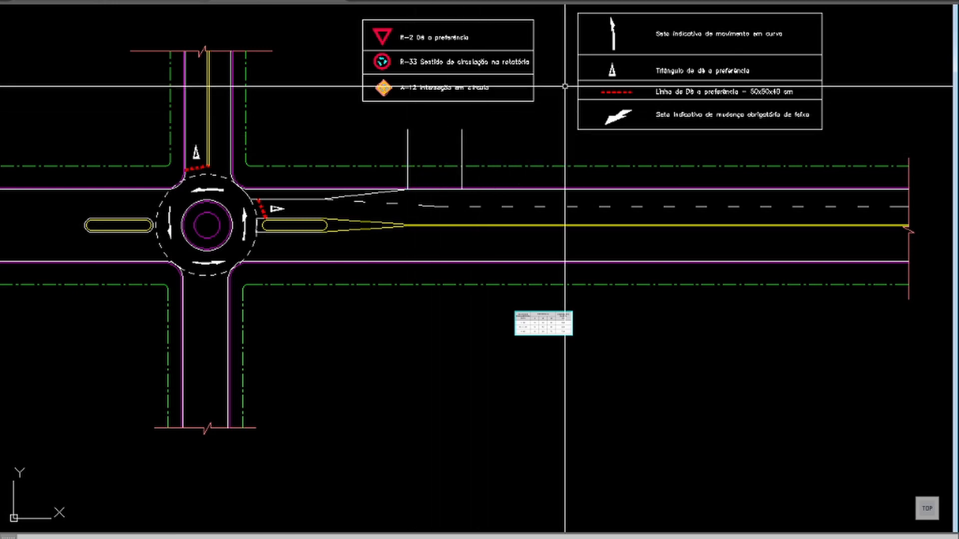
Step: Copy the mandatory lane-change arrow from the marking legend into the outer westbound lane beside the 10 m reference line
{"action": "type", "text": "co"}
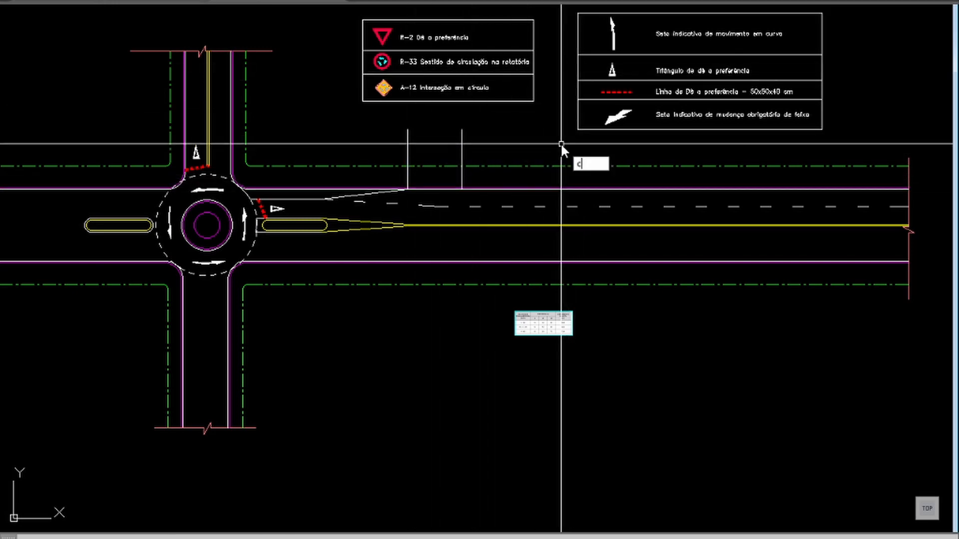
{"action": "key", "text": "Return"}
{"action": "left_click", "coordinate": [618, 117]}
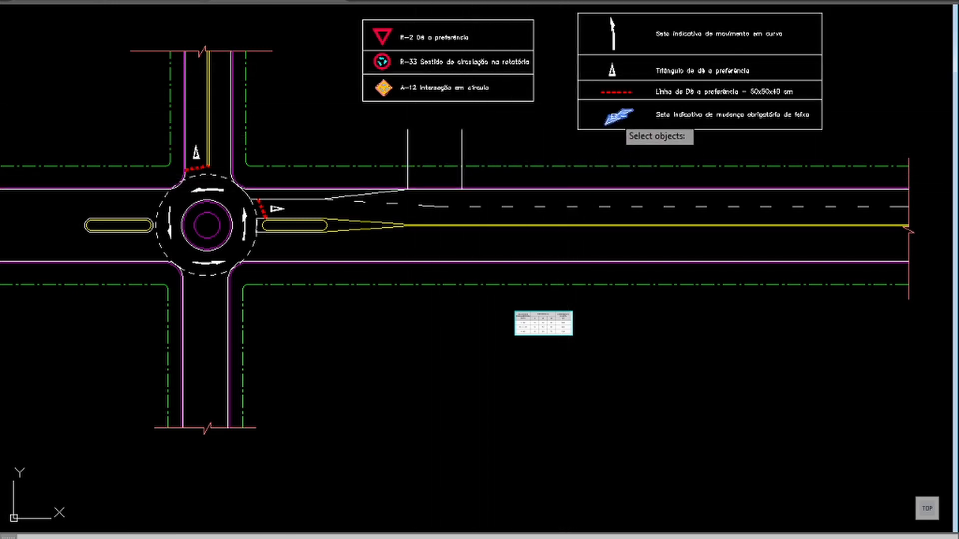
{"action": "key", "text": "Return"}
{"action": "left_click", "coordinate": [629, 122]}
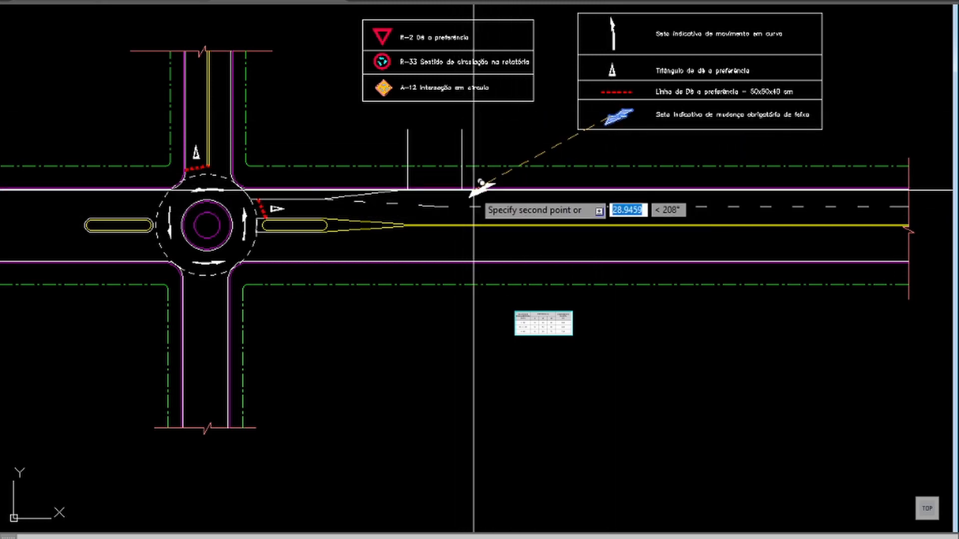
{"action": "left_click", "coordinate": [471, 197]}
{"action": "key", "text": "Return"}
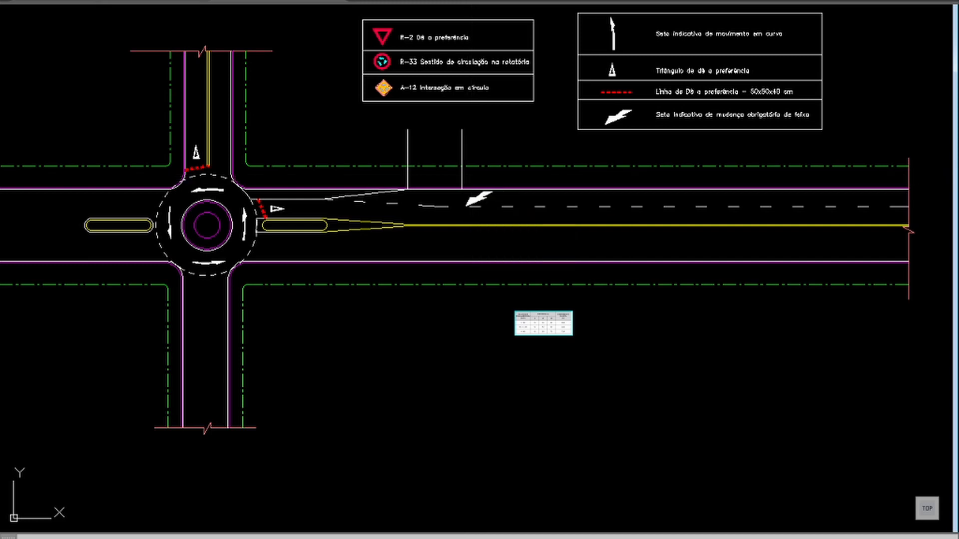
Step: Move the copied arrow slightly up and west so it sits between the road edge line and the lane divider
{"action": "type", "text": "z"}
{"action": "key", "text": "Return"}
{"action": "left_click", "coordinate": [533, 158]}
{"action": "left_click", "coordinate": [392, 266]}
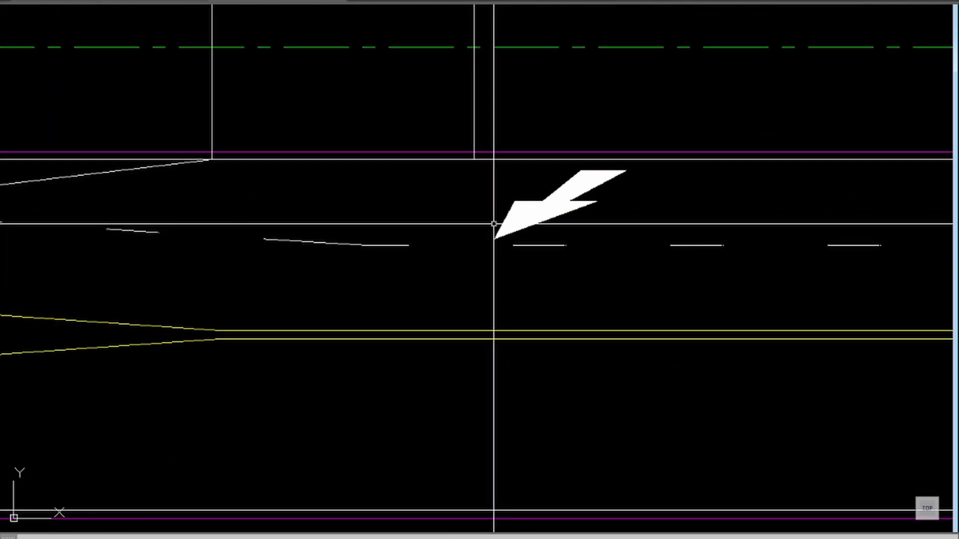
{"action": "type", "text": "m"}
{"action": "key", "text": "Return"}
{"action": "left_click", "coordinate": [514, 212]}
{"action": "key", "text": "Return"}
{"action": "left_click", "coordinate": [515, 201]}
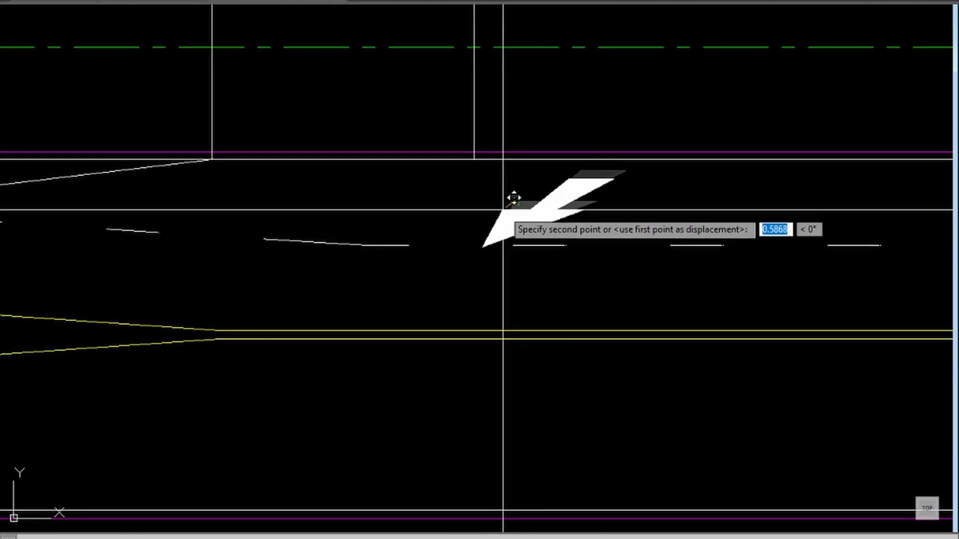
{"action": "left_click", "coordinate": [507, 195]}
Step: Draw a helper polyline from the arrow's tip perpendicular to the road edge line
{"action": "type", "text": "p"}
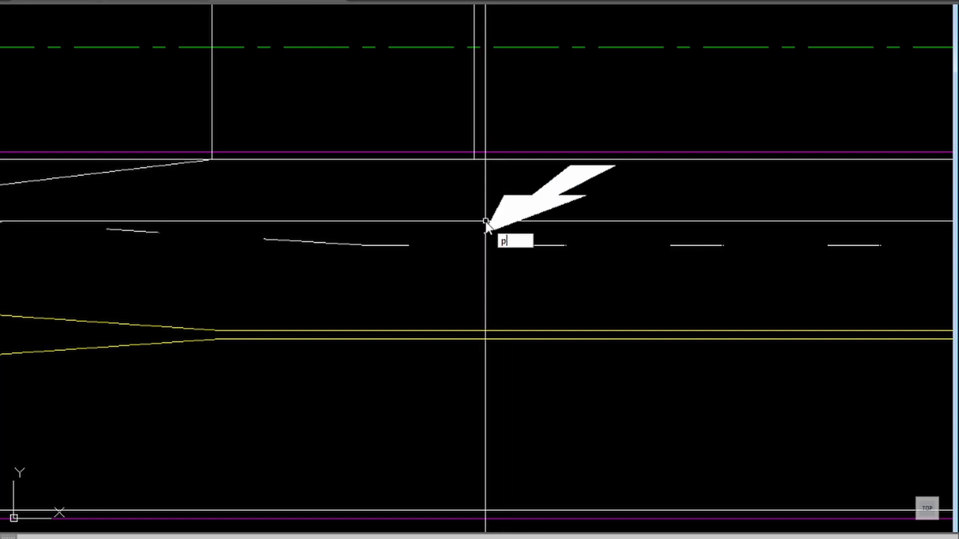
{"action": "type", "text": "l"}
{"action": "key", "text": "Return"}
{"action": "left_click", "coordinate": [485, 233]}
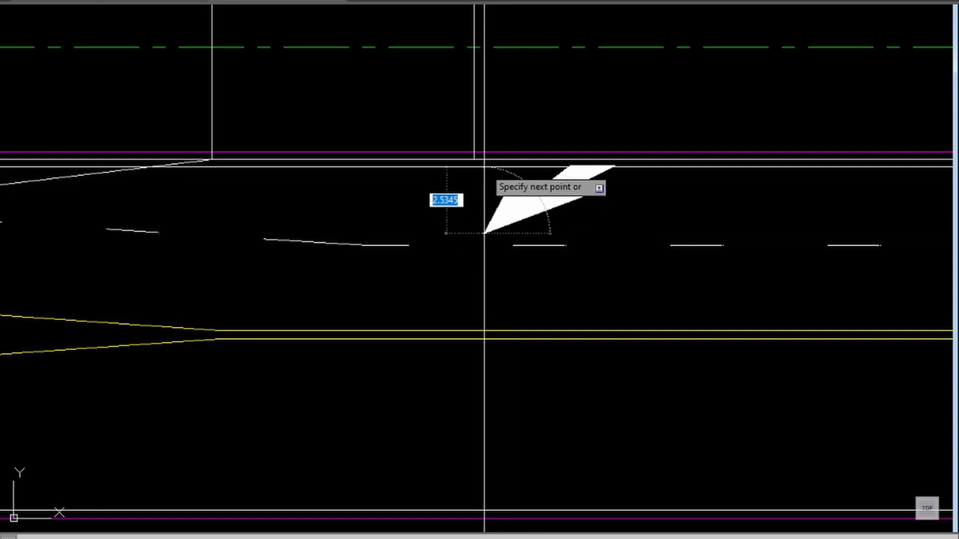
{"action": "right_click", "coordinate": [494, 163], "text": "shift"}
{"action": "key", "text": "o"}
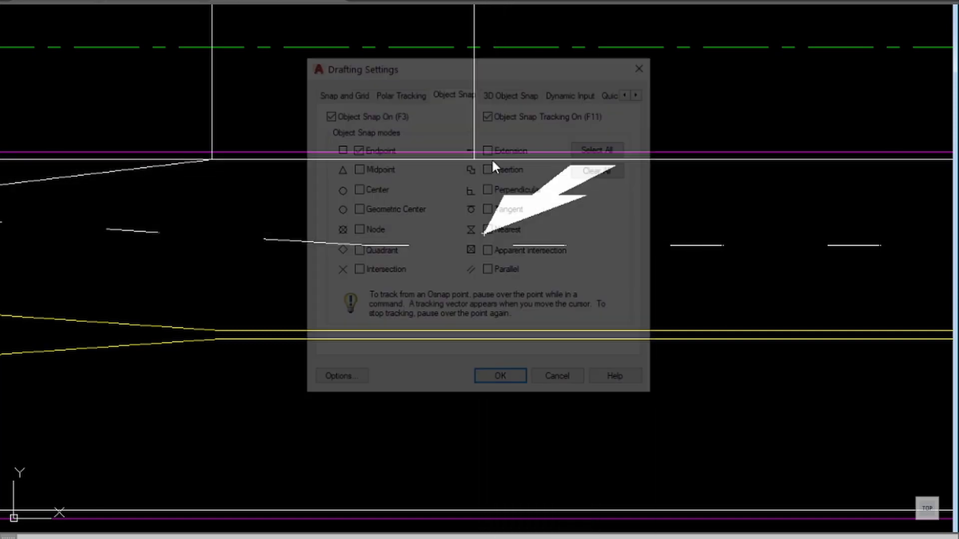
{"action": "key", "text": "Escape"}
{"action": "right_click", "coordinate": [490, 166], "text": "shift"}
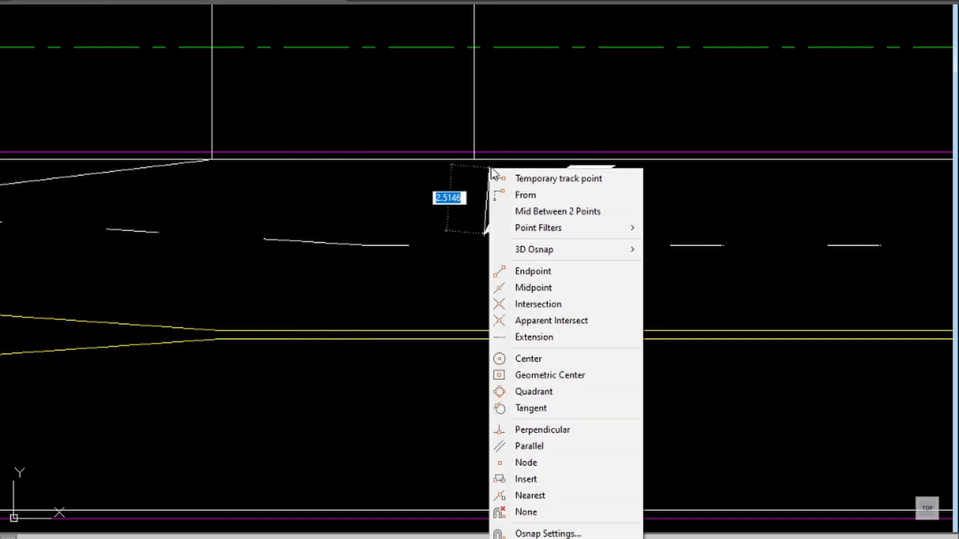
{"action": "key", "text": "p"}
{"action": "left_click", "coordinate": [490, 161]}
{"action": "key", "text": "Return"}
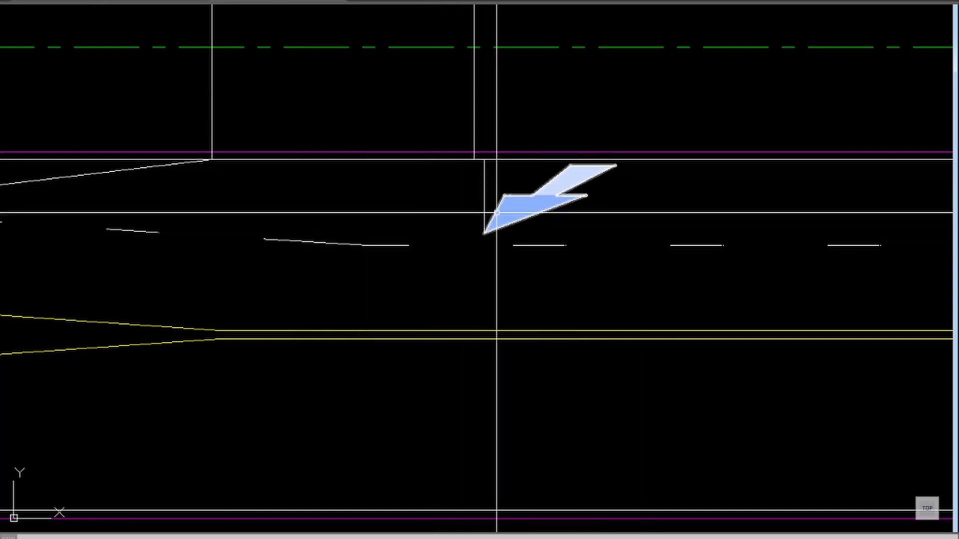
Step: Move the arrow from the helper line's upper end to the lower end of the 10 m reference line
{"action": "type", "text": "m"}
{"action": "key", "text": "Return"}
{"action": "left_click", "coordinate": [511, 180]}
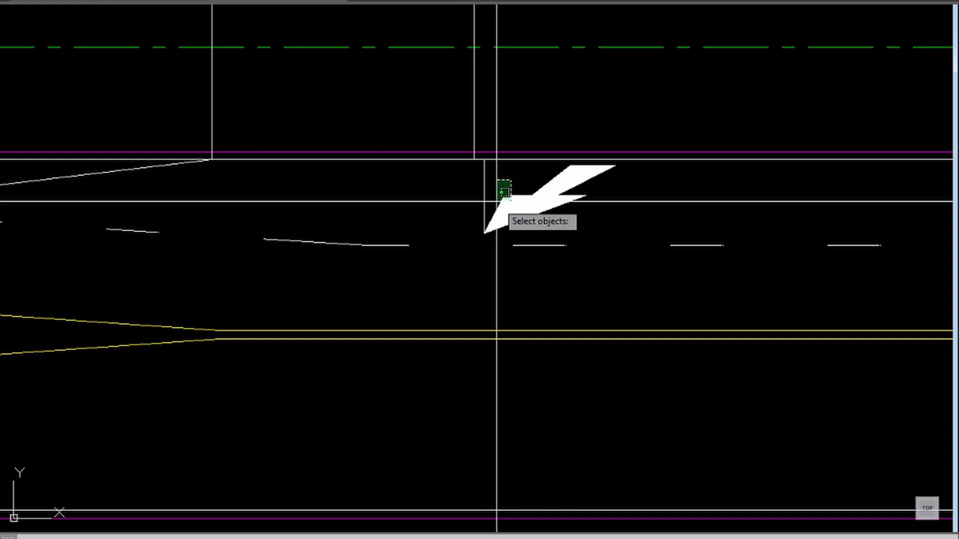
{"action": "left_click", "coordinate": [497, 201]}
{"action": "key", "text": "Return"}
{"action": "left_click", "coordinate": [485, 160]}
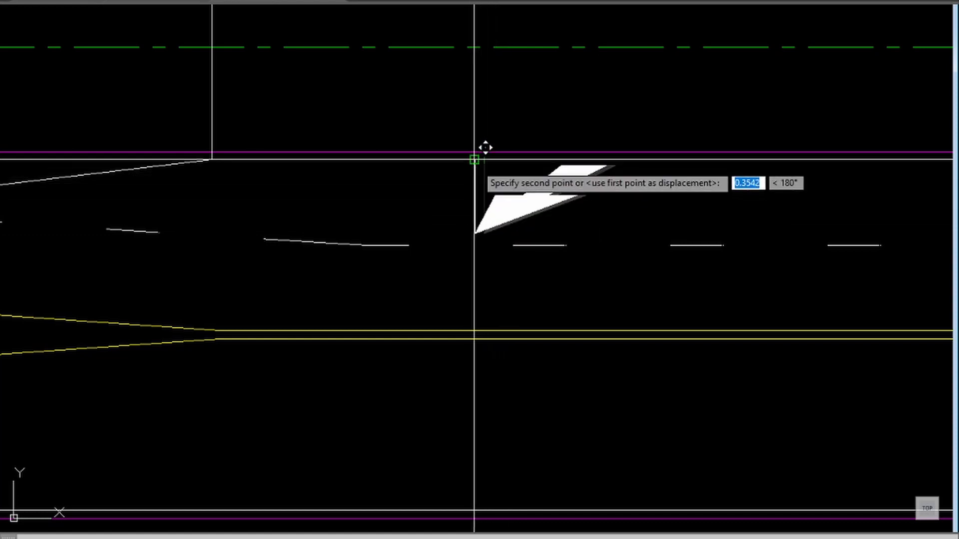
{"action": "left_click", "coordinate": [474, 159]}
Step: Delete the short helper line and stretch the 10 m reference line down to the arrow's tip
{"action": "scroll", "coordinate": [373, 220], "scroll_direction": "down", "scroll_amount": 2}
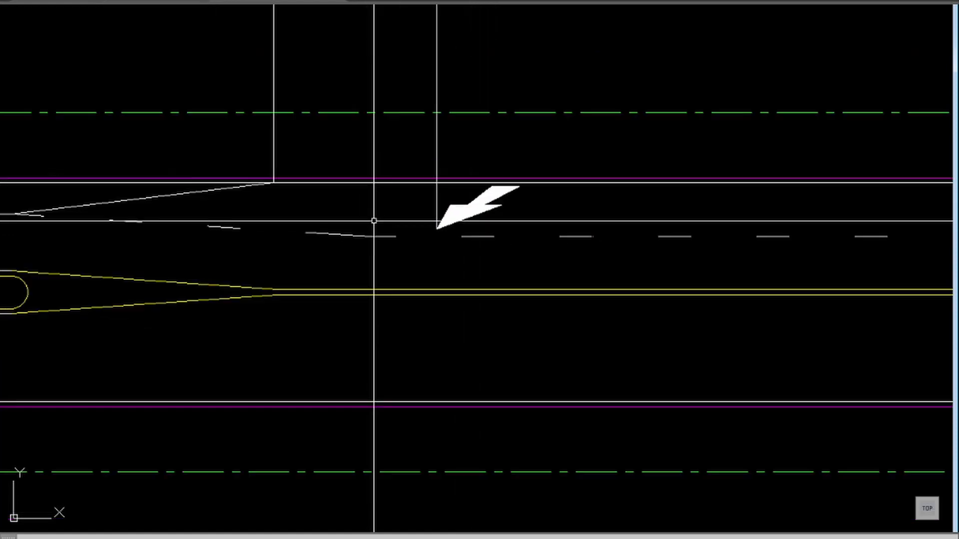
{"action": "left_click", "coordinate": [436, 198]}
{"action": "key", "text": "Delete"}
{"action": "left_click", "coordinate": [448, 152]}
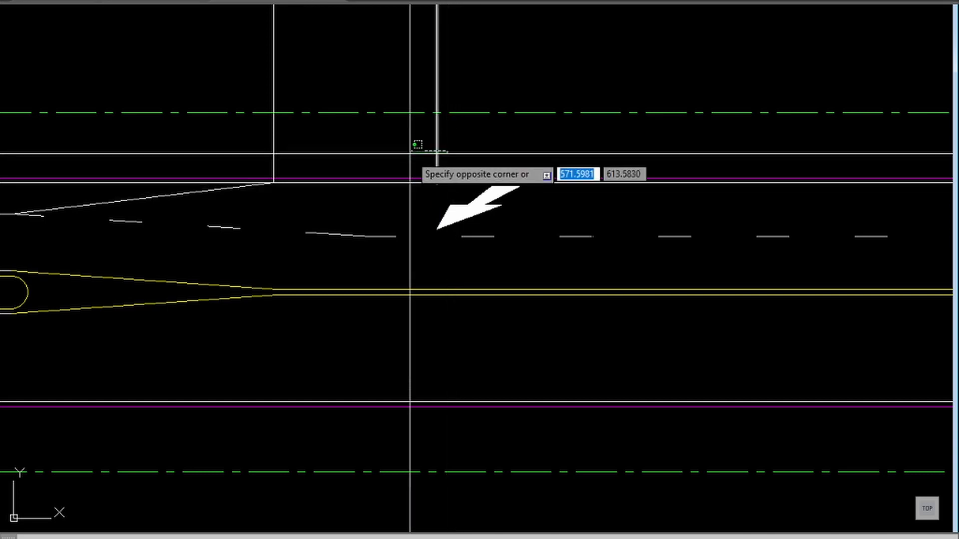
{"action": "left_click", "coordinate": [411, 144]}
{"action": "left_click", "coordinate": [437, 182]}
{"action": "left_click", "coordinate": [436, 229]}
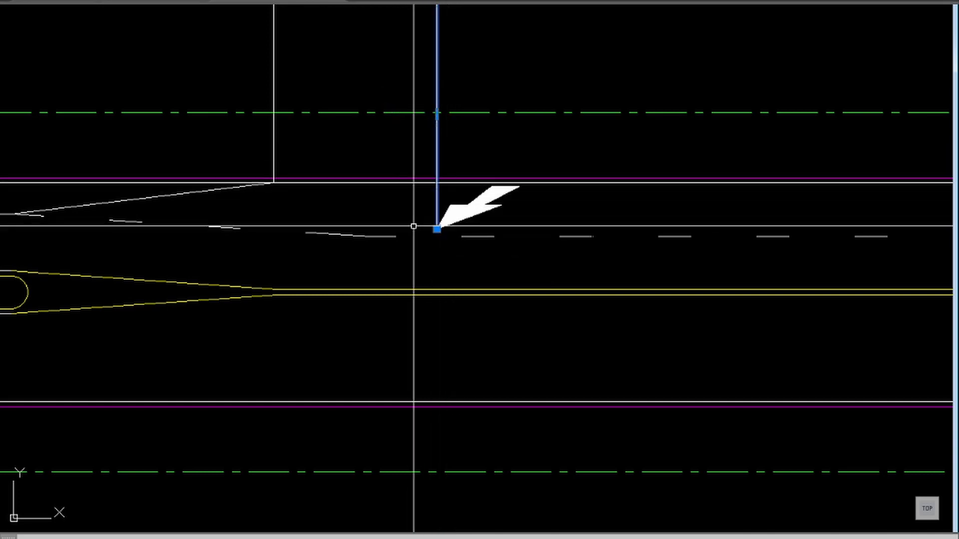
{"action": "key", "text": "Escape"}
Step: Examine the d1 and d2 distances in the speed table and the first arrow's place on the eastern approach
{"action": "scroll", "coordinate": [394, 235], "scroll_direction": "down", "scroll_amount": 2}
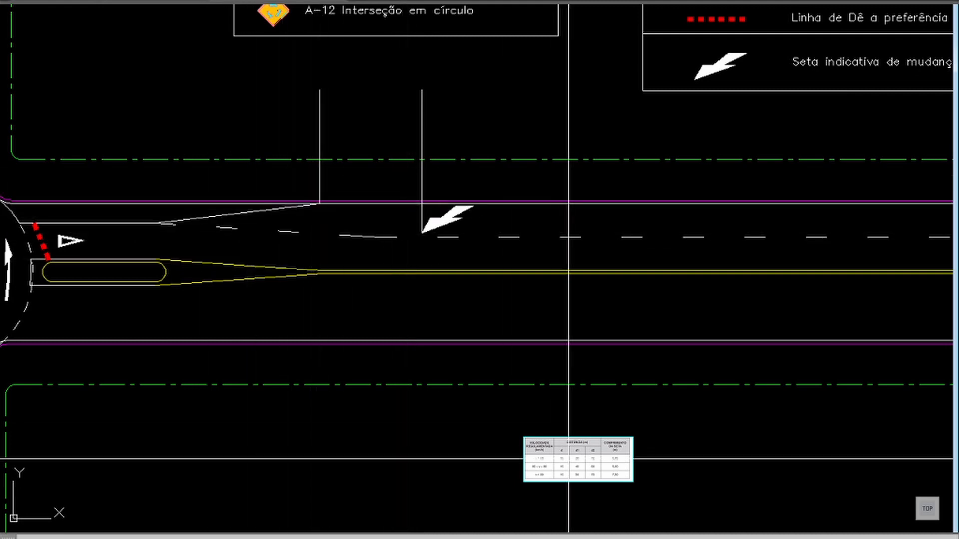
{"action": "scroll", "coordinate": [568, 458], "scroll_direction": "up", "scroll_amount": 6}
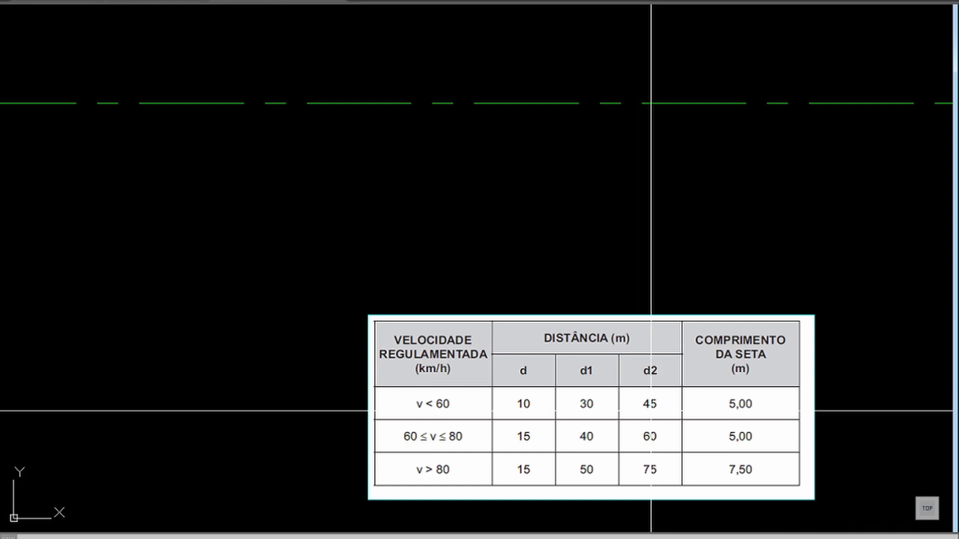
{"action": "scroll", "coordinate": [574, 374], "scroll_direction": "down", "scroll_amount": 4}
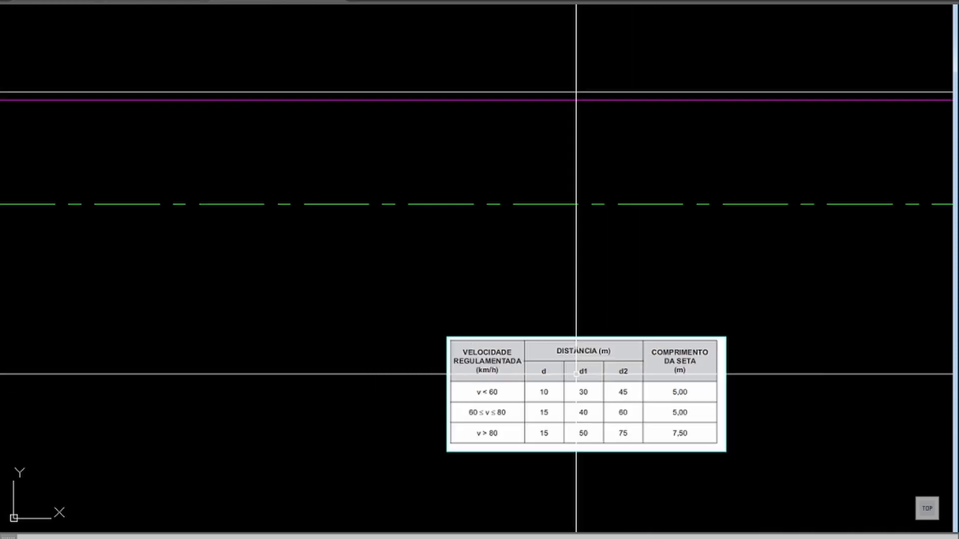
{"action": "scroll", "coordinate": [452, 232], "scroll_direction": "down", "scroll_amount": 4}
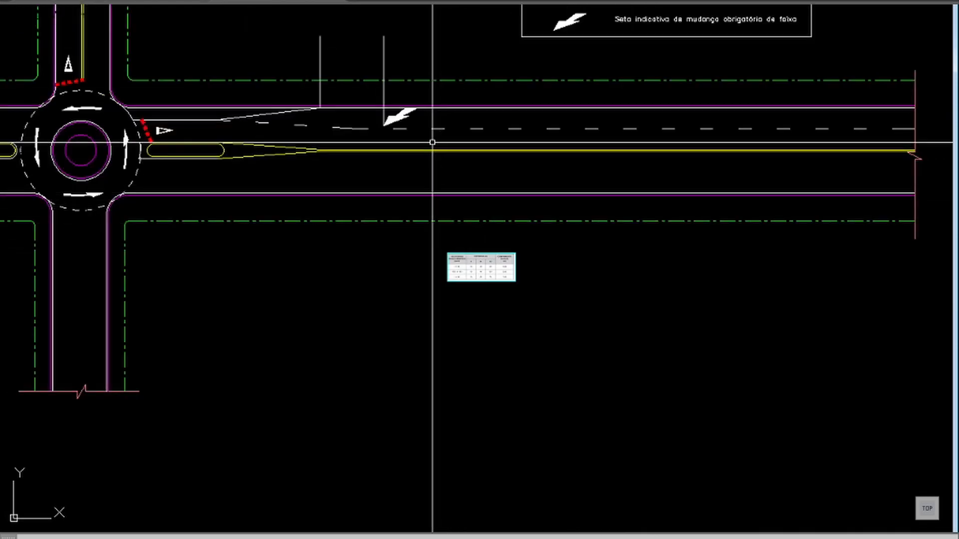
{"action": "middle_click_drag", "start_coordinate": [443, 129], "coordinate": [445, 244]}
{"action": "scroll", "coordinate": [429, 245], "scroll_direction": "up", "scroll_amount": 3}
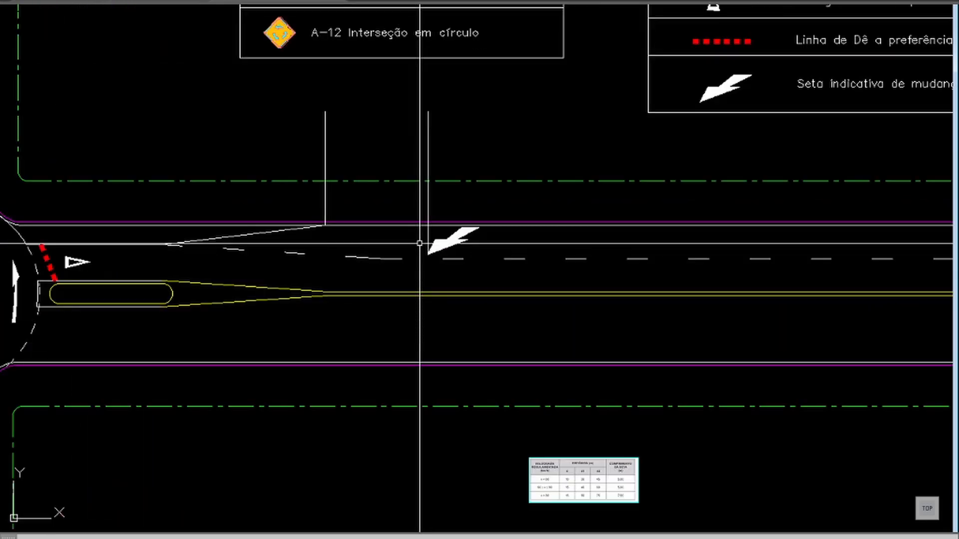
{"action": "scroll", "coordinate": [580, 486], "scroll_direction": "up", "scroll_amount": 4}
{"action": "scroll", "coordinate": [580, 486], "scroll_direction": "down", "scroll_amount": 2}
{"action": "scroll", "coordinate": [427, 272], "scroll_direction": "down", "scroll_amount": 2}
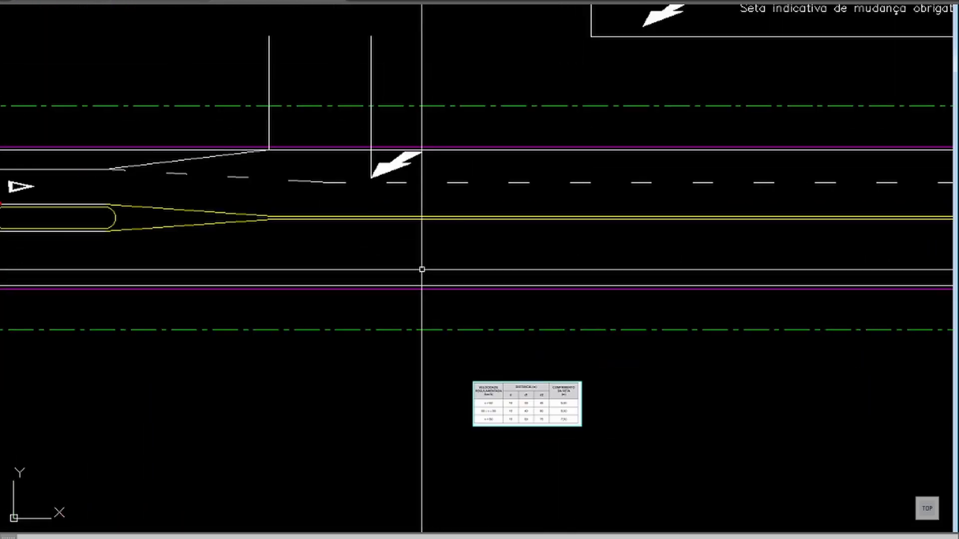
Step: Offset the reference line at the first arrow 30 m east
{"action": "type", "text": "o"}
{"action": "key", "text": "Return"}
{"action": "key", "text": "Return"}
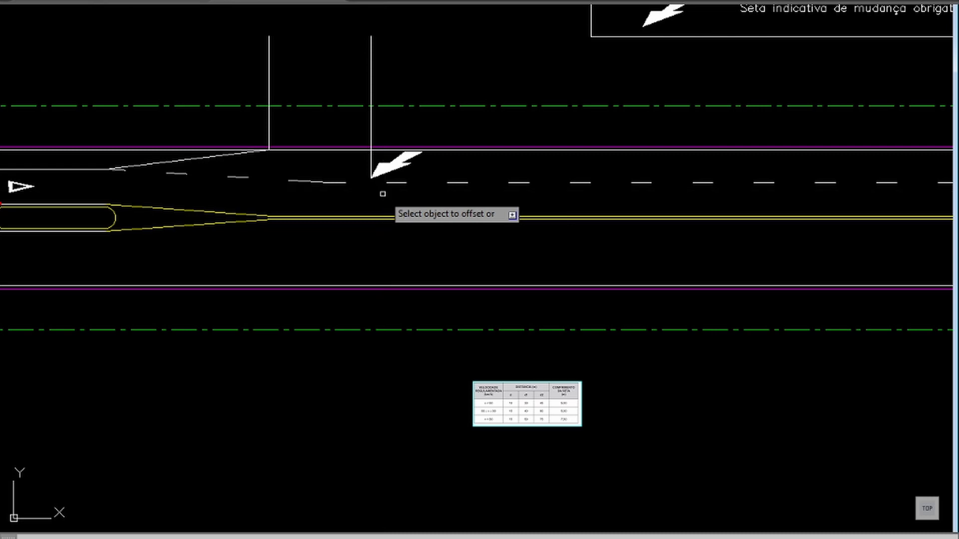
{"action": "left_click", "coordinate": [372, 150]}
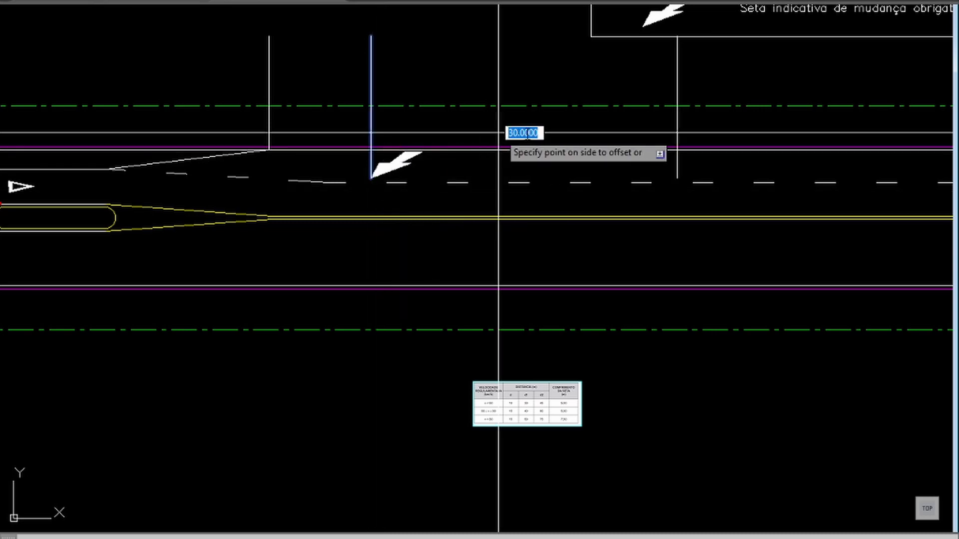
{"action": "left_click", "coordinate": [649, 132]}
Step: Offset the second arrow's reference line another 45 m east, following the table's d2 distance for v < 60
{"action": "scroll", "coordinate": [529, 412], "scroll_direction": "up", "scroll_amount": 4}
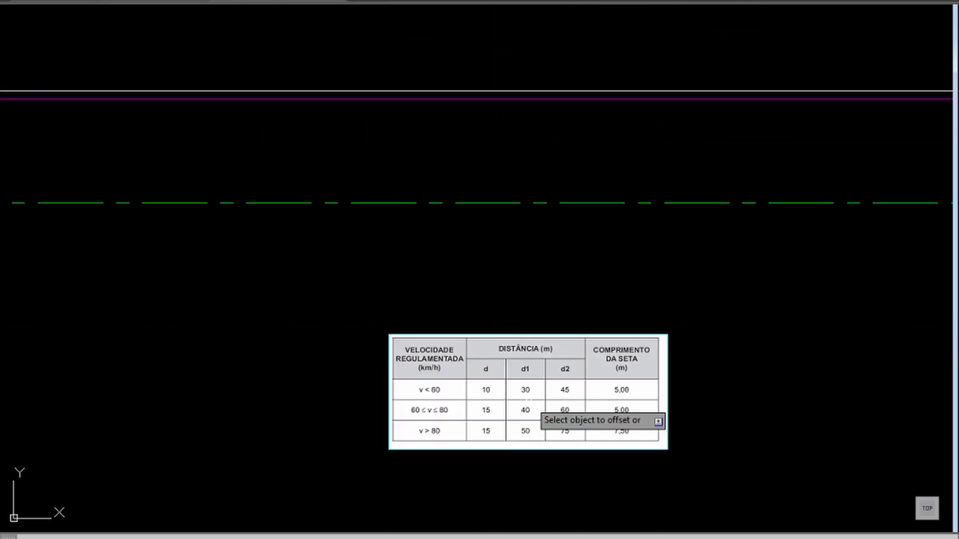
{"action": "scroll", "coordinate": [590, 309], "scroll_direction": "down", "scroll_amount": 4}
{"action": "key", "text": "Return"}
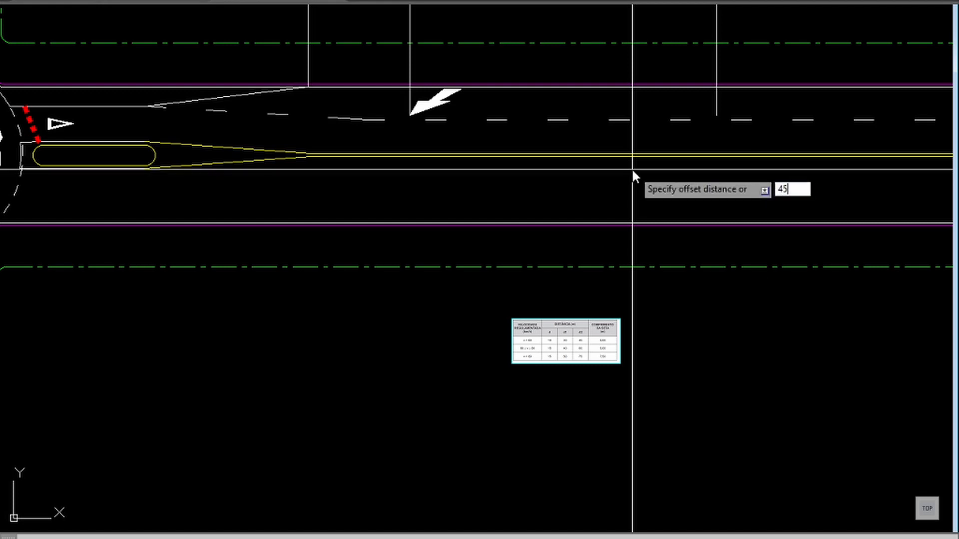
{"action": "key", "text": "Return"}
{"action": "left_click", "coordinate": [717, 60]}
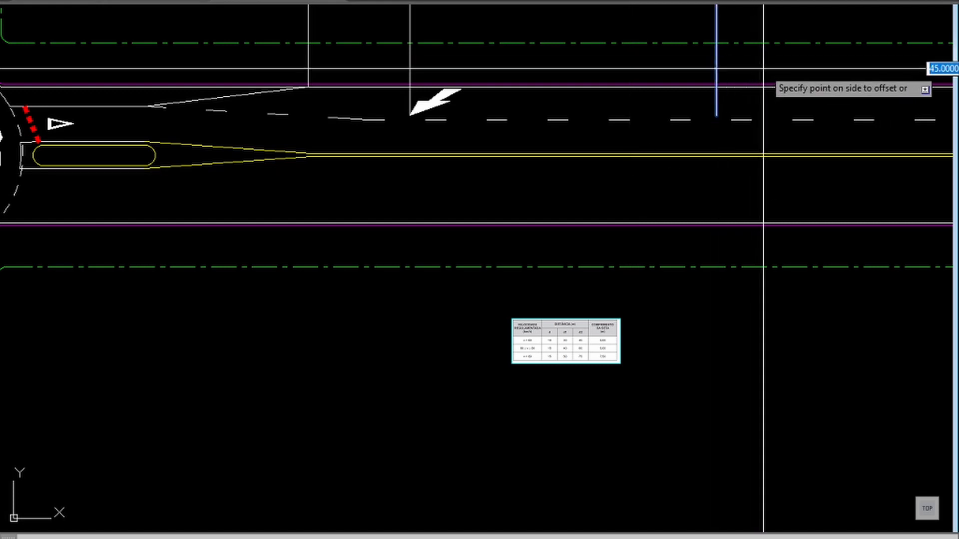
{"action": "scroll", "coordinate": [624, 113], "scroll_direction": "down", "scroll_amount": 4}
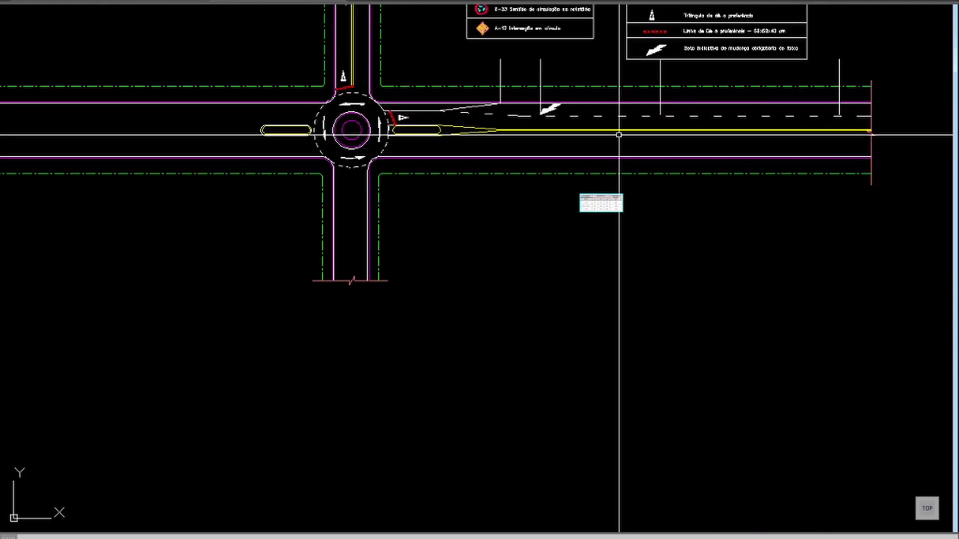
Step: Copy the legend's lane-change arrow by its tip to the lower ends of the two new reference lines
{"action": "middle_click_drag", "start_coordinate": [659, 130], "coordinate": [538, 225]}
{"action": "type", "text": "z"}
{"action": "key", "text": "Return"}
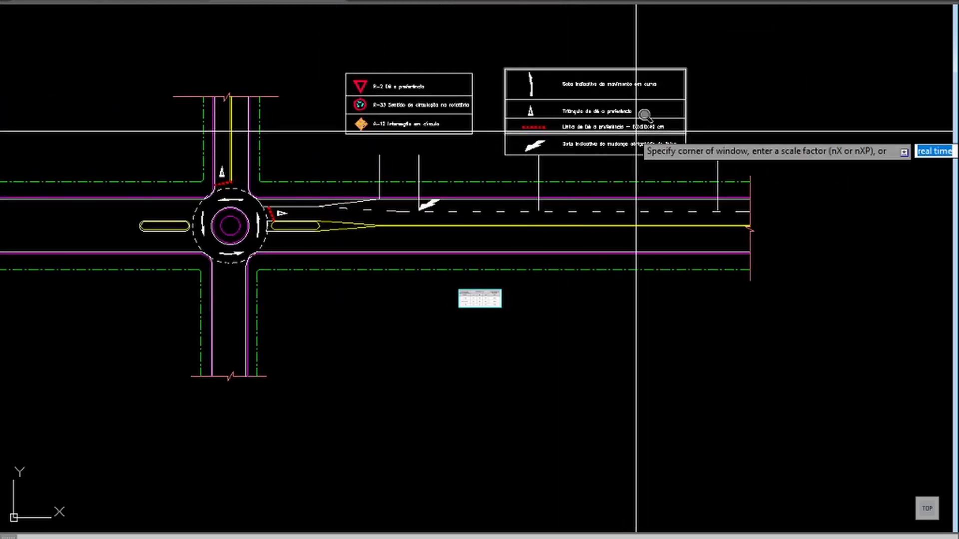
{"action": "left_click", "coordinate": [778, 109]}
{"action": "left_click", "coordinate": [301, 299]}
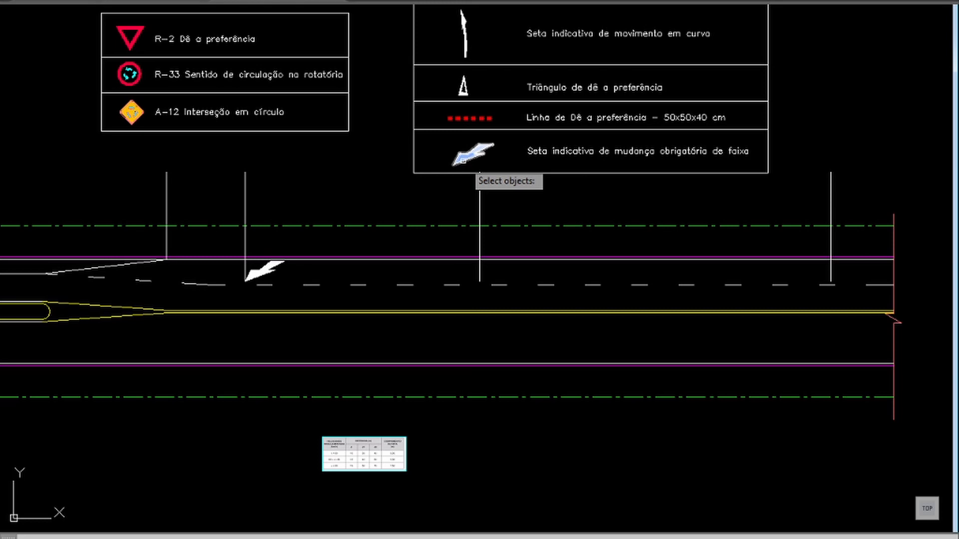
{"action": "left_click", "coordinate": [463, 160]}
{"action": "key", "text": "Return"}
{"action": "left_click", "coordinate": [454, 165]}
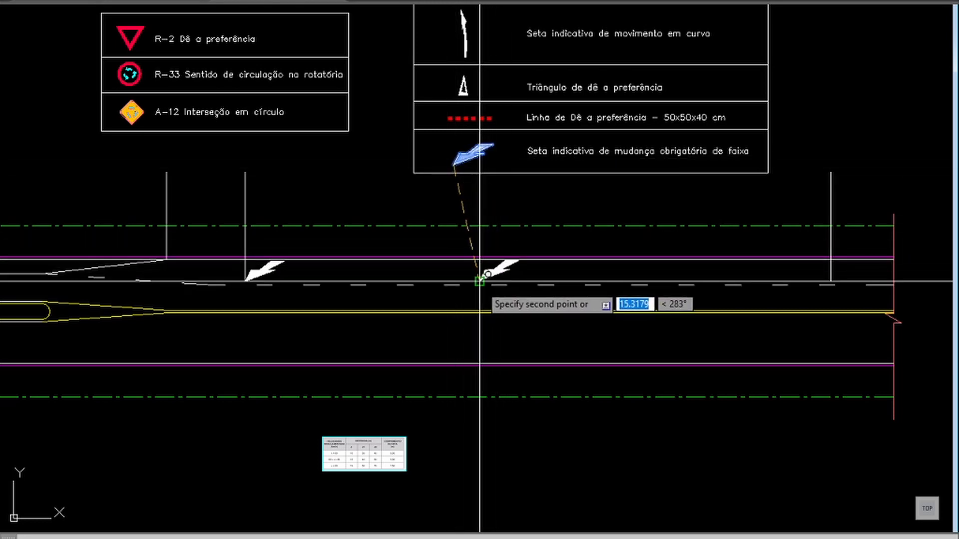
{"action": "left_click", "coordinate": [479, 282]}
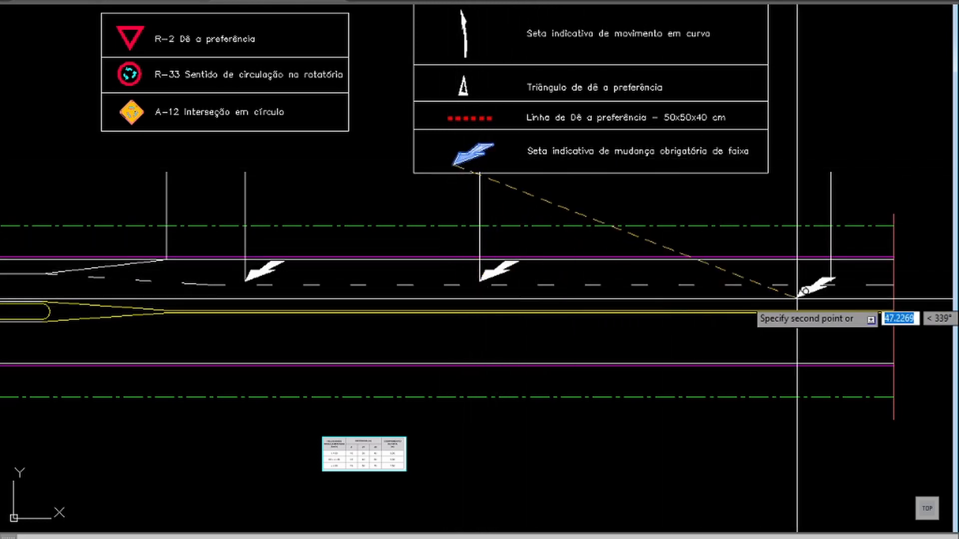
{"action": "left_click", "coordinate": [837, 270]}
{"action": "key", "text": "Escape"}
Step: Delete the vertical reference line above the easternmost arrow
{"action": "left_click", "coordinate": [831, 200]}
{"action": "key", "text": "Delete"}
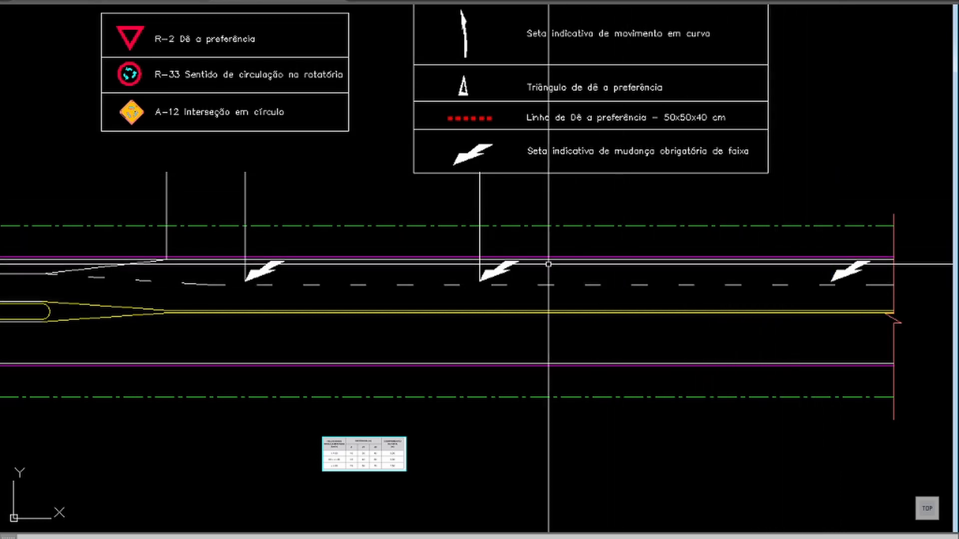
Step: Delete the remaining vertical reference lines above the eastern approach, at the two western lane-change arrows and the taper's end
{"action": "left_click", "coordinate": [479, 277]}
{"action": "key", "text": "Delete"}
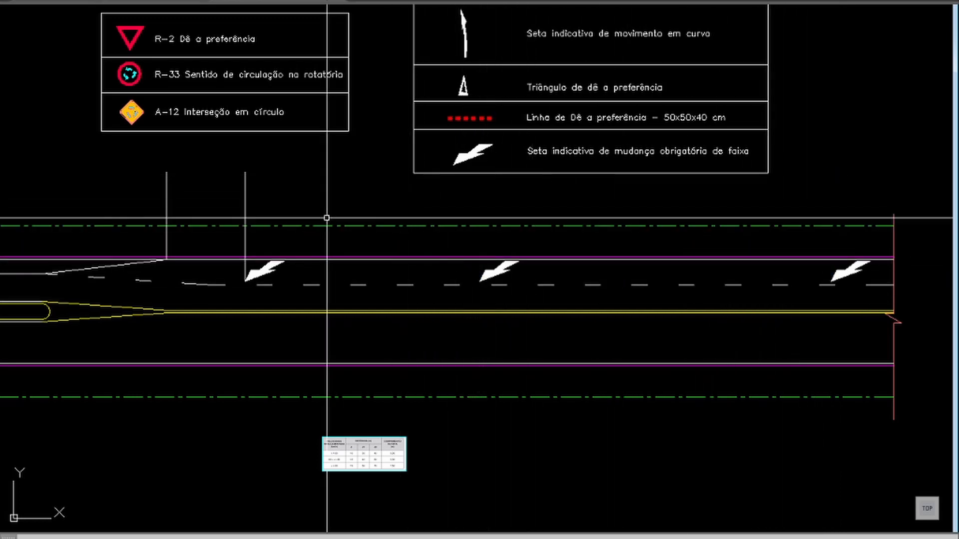
{"action": "left_click", "coordinate": [261, 192]}
{"action": "left_click", "coordinate": [160, 202]}
{"action": "key", "text": "Delete"}
Step: Fillet the roundabout's edge arc and the eastern approach's narrowed lane line with a 5 m radius
{"action": "scroll", "coordinate": [232, 213], "scroll_direction": "down", "scroll_amount": 1}
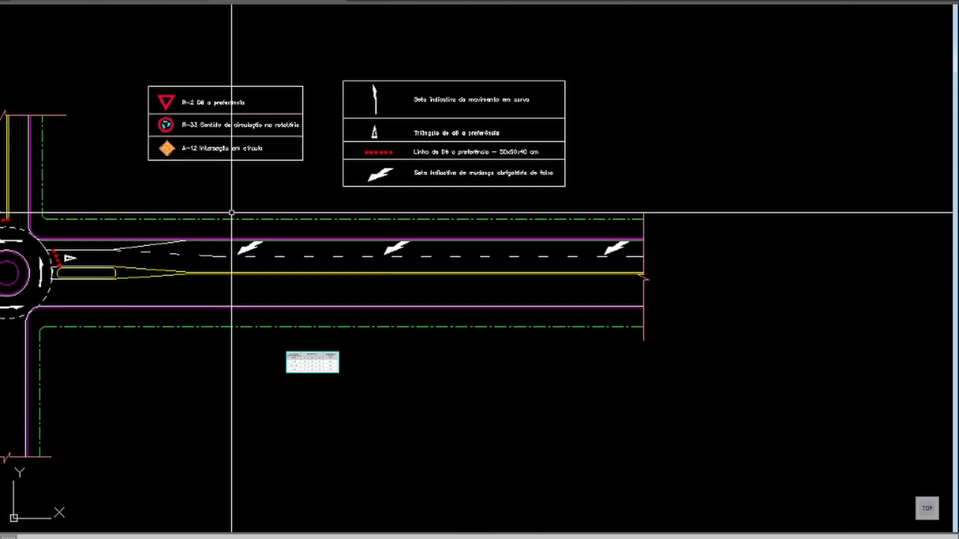
{"action": "middle_click_drag", "start_coordinate": [379, 304], "coordinate": [544, 308]}
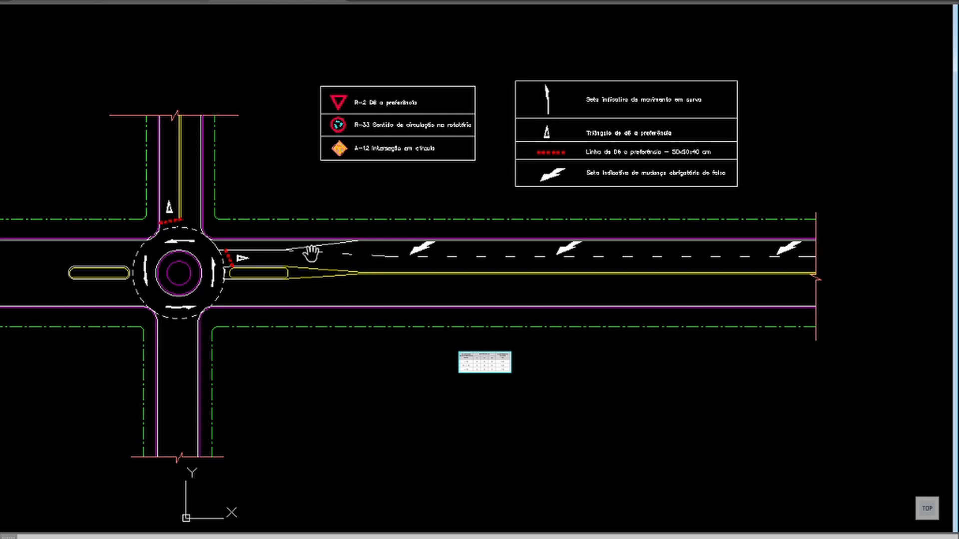
{"action": "left_click_drag", "start_coordinate": [302, 257], "coordinate": [439, 258]}
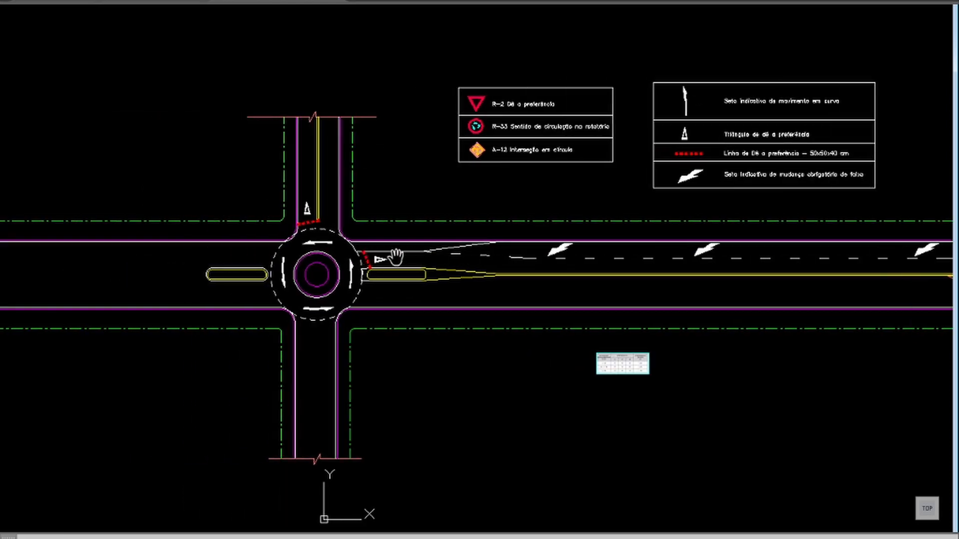
{"action": "scroll", "coordinate": [392, 256], "scroll_direction": "up", "scroll_amount": 4}
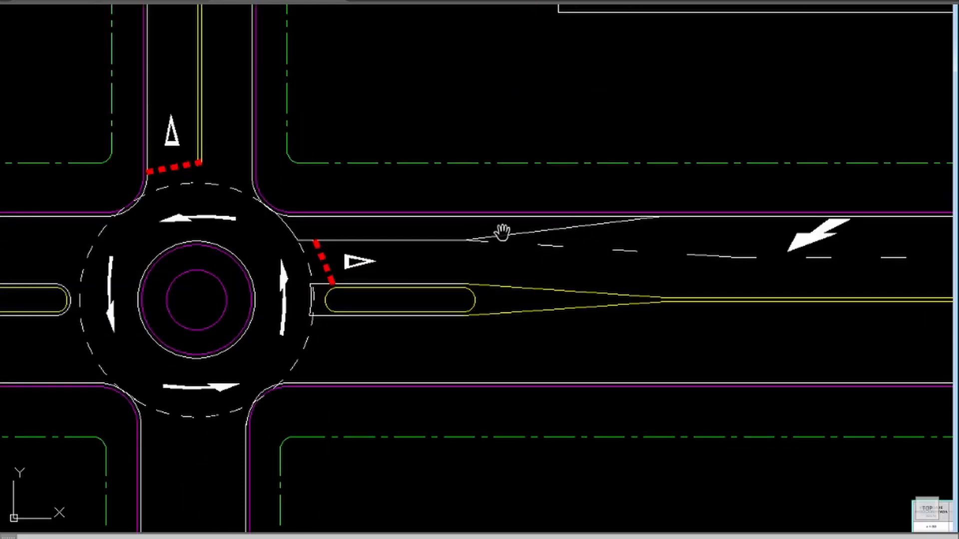
{"action": "left_click_drag", "start_coordinate": [364, 245], "coordinate": [571, 246]}
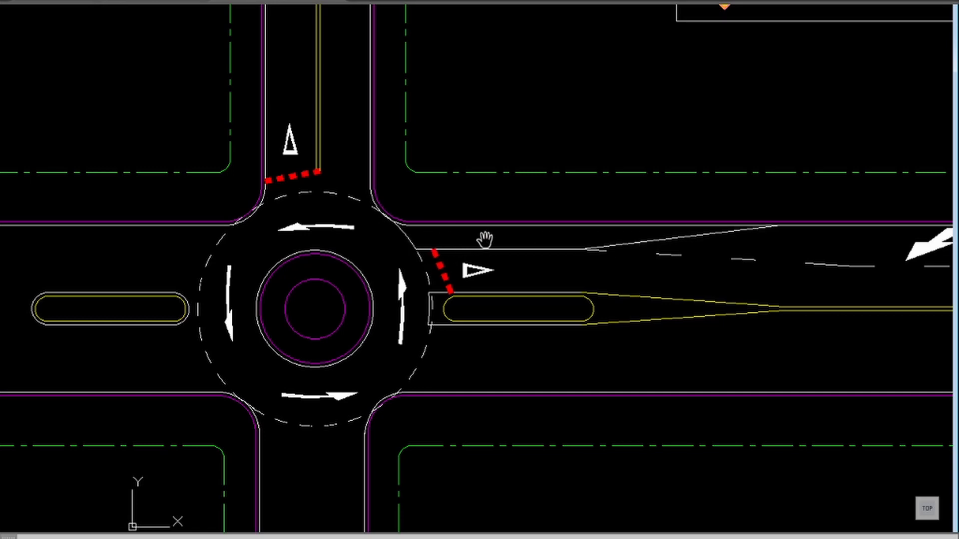
{"action": "key", "text": "Escape"}
{"action": "type", "text": "z"}
{"action": "key", "text": "Return"}
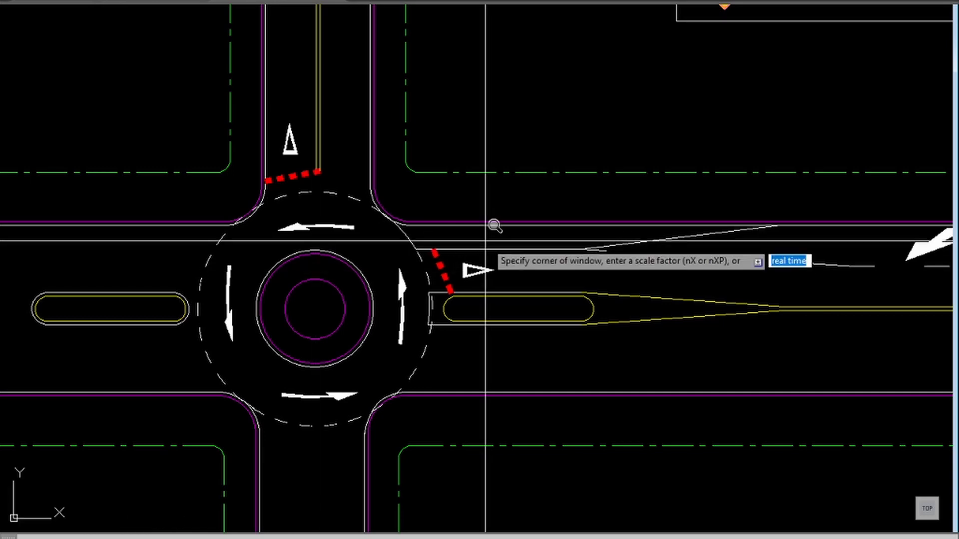
{"action": "left_click", "coordinate": [850, 140]}
{"action": "left_click", "coordinate": [314, 350]}
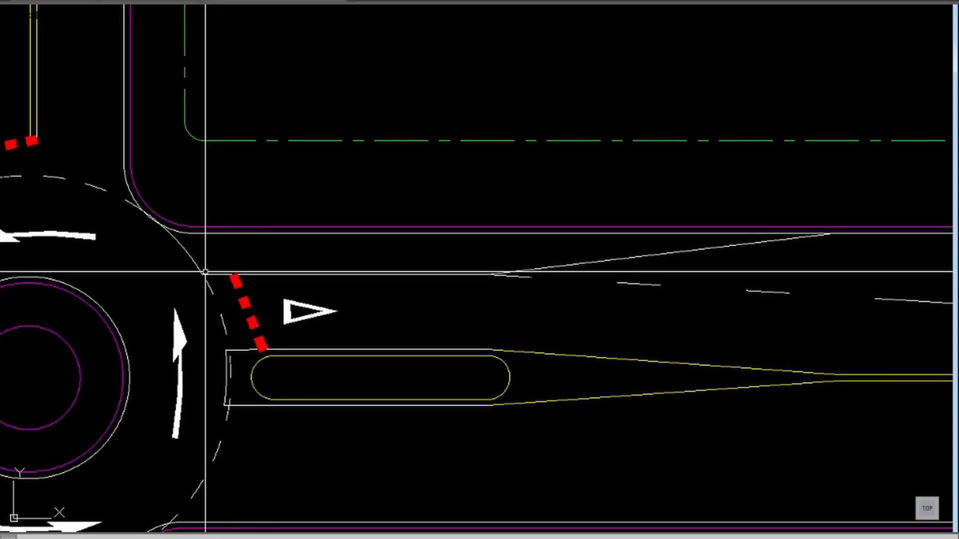
{"action": "type", "text": "f"}
{"action": "key", "text": "Return"}
{"action": "type", "text": "r"}
{"action": "key", "text": "Return"}
{"action": "type", "text": "5"}
{"action": "key", "text": "Return"}
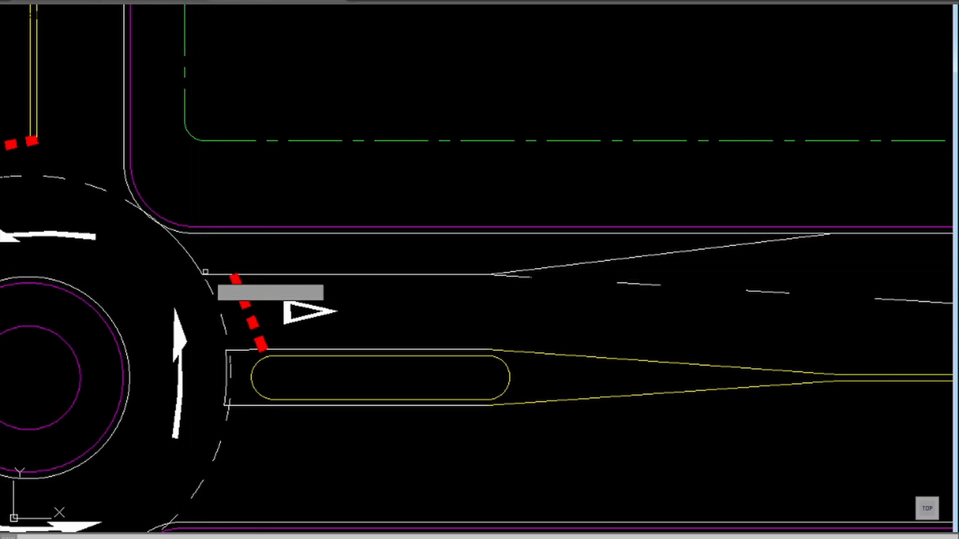
{"action": "left_click", "coordinate": [194, 259]}
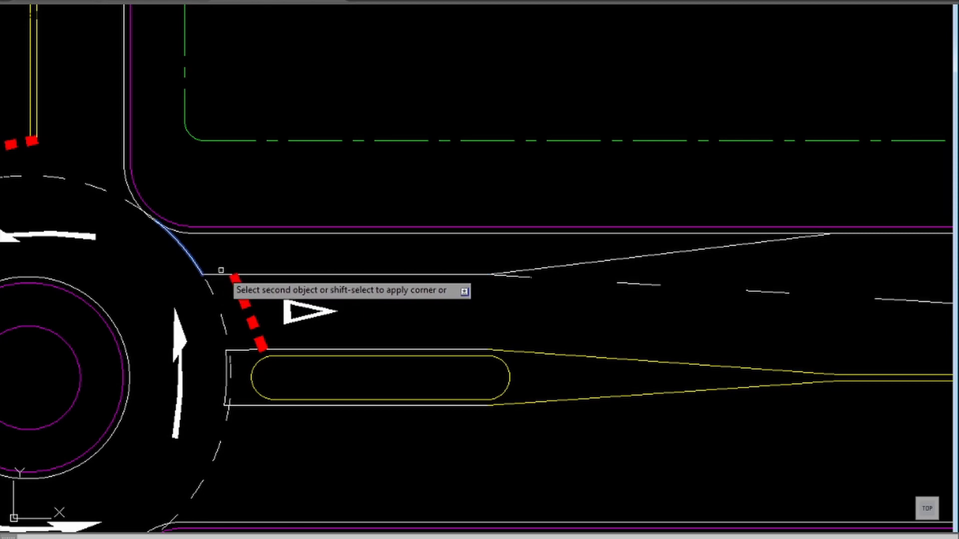
{"action": "left_click", "coordinate": [221, 274]}
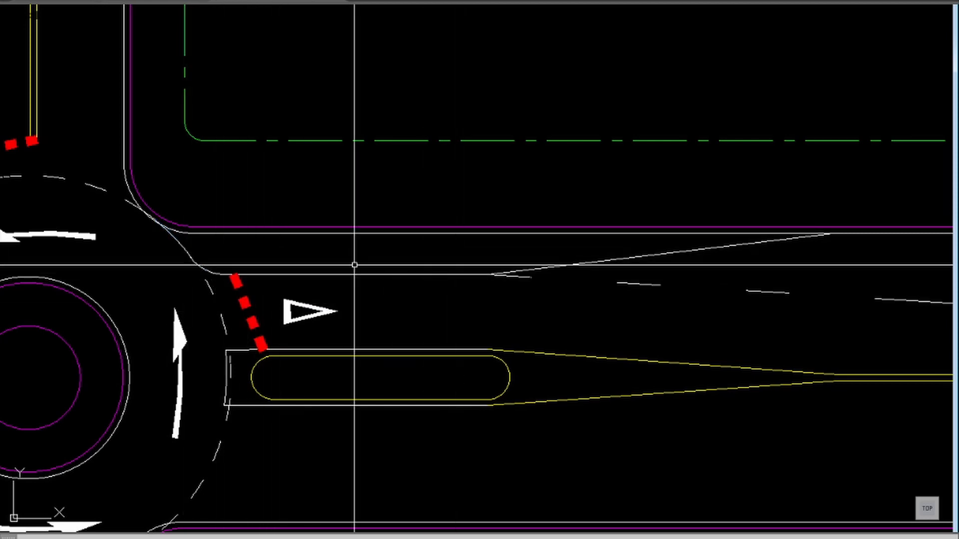
{"action": "key", "text": "Return"}
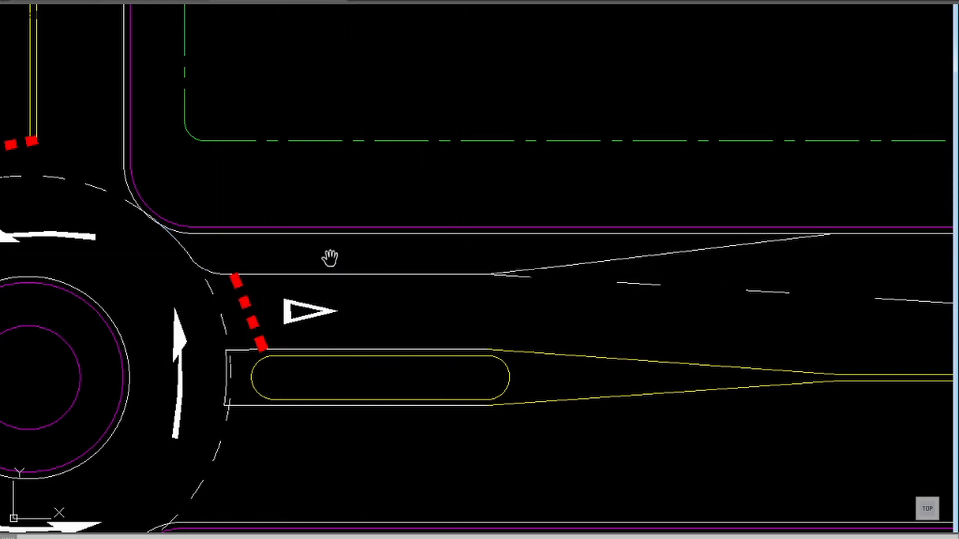
Step: Make ZEBRA the current layer
{"action": "left_click_drag", "start_coordinate": [296, 260], "coordinate": [428, 253]}
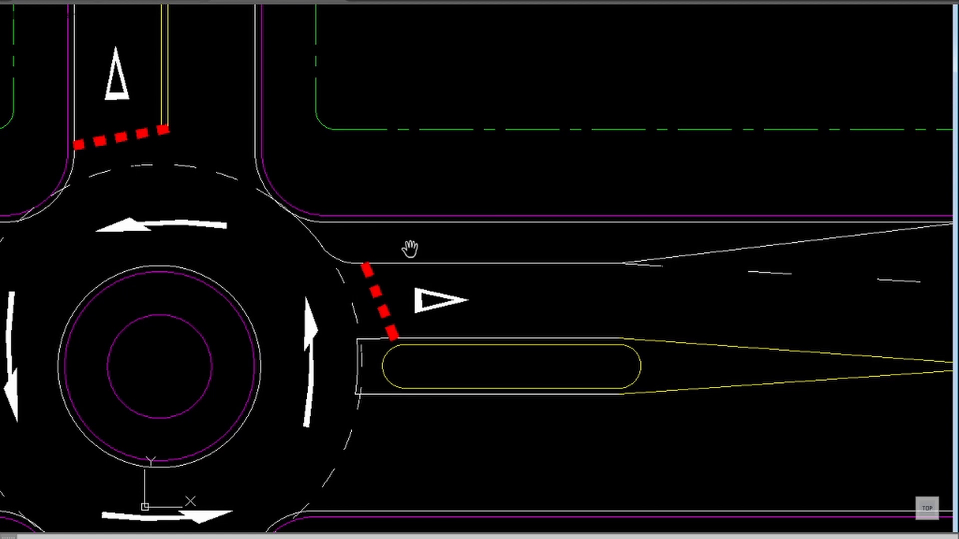
{"action": "middle_click_drag", "start_coordinate": [467, 272], "coordinate": [428, 278]}
{"action": "scroll", "coordinate": [430, 280], "scroll_direction": "down", "scroll_amount": 3}
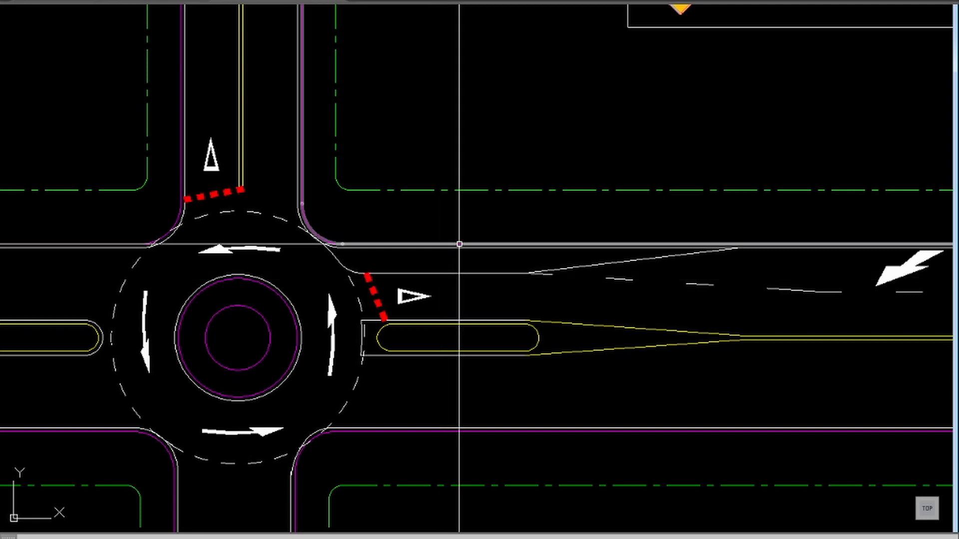
{"action": "type", "text": "z"}
{"action": "key", "text": "Return"}
{"action": "left_click", "coordinate": [773, 214]}
{"action": "left_click", "coordinate": [222, 354]}
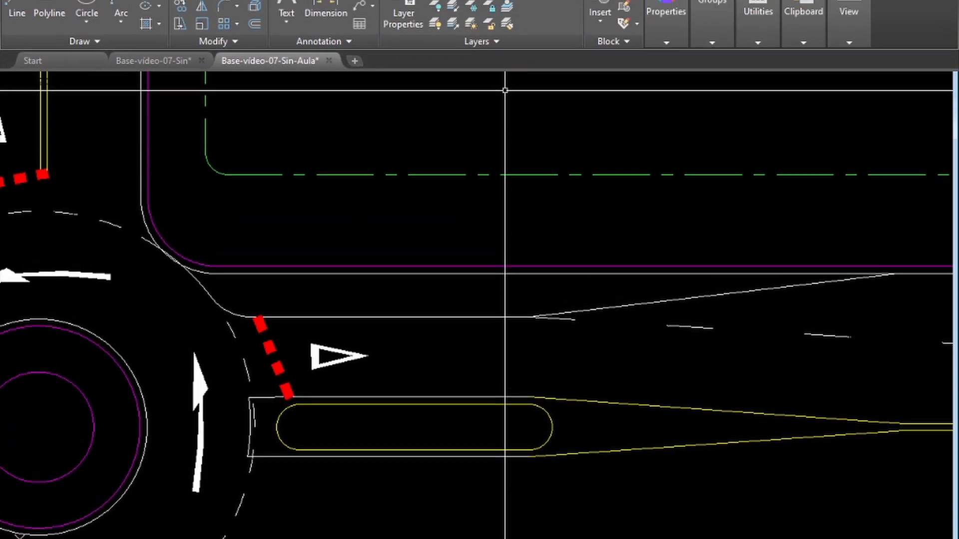
{"action": "left_click", "coordinate": [539, 13]}
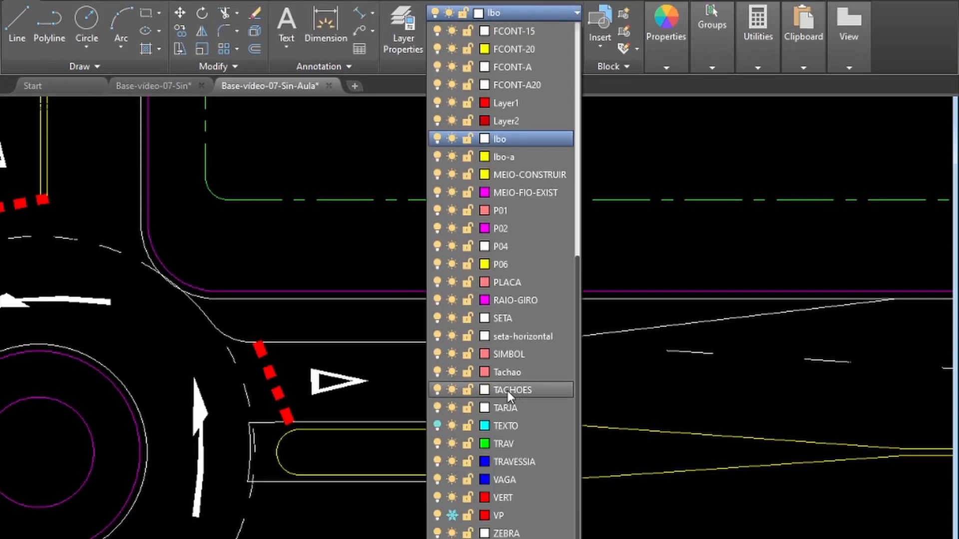
{"action": "left_click", "coordinate": [508, 533]}
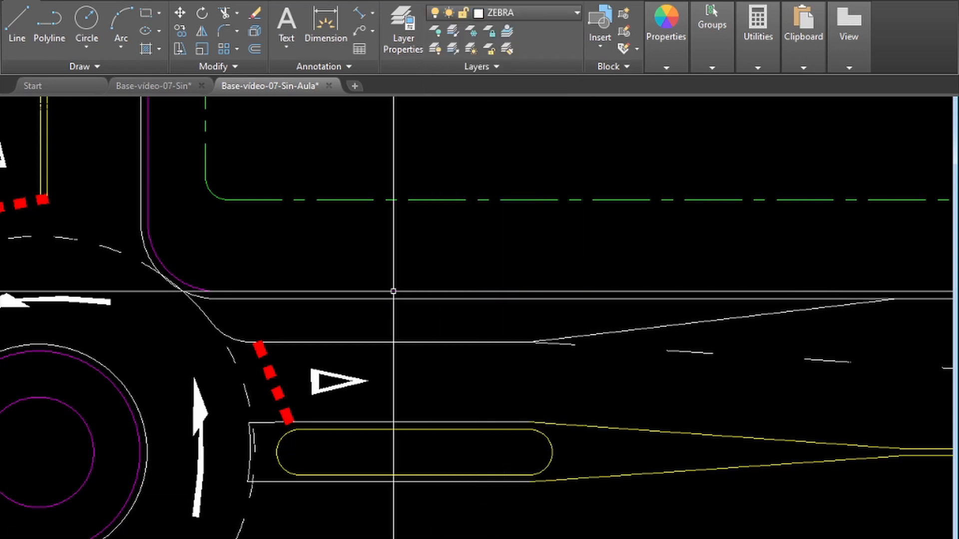
Step: Hatch the closed area between the eastern approach's outer edge line and the narrowed lane line with the ANSI31 pattern
{"action": "left_click", "coordinate": [143, 48]}
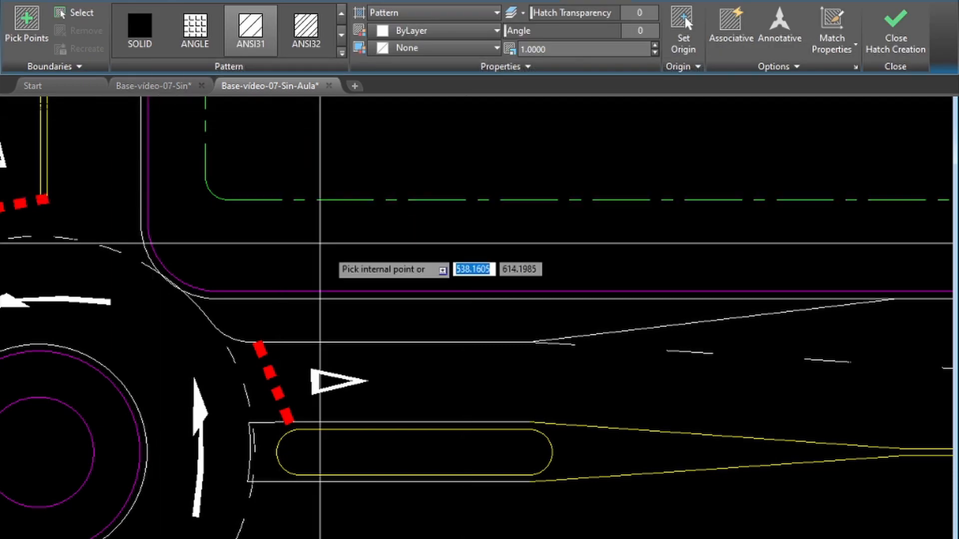
{"action": "left_click", "coordinate": [312, 34]}
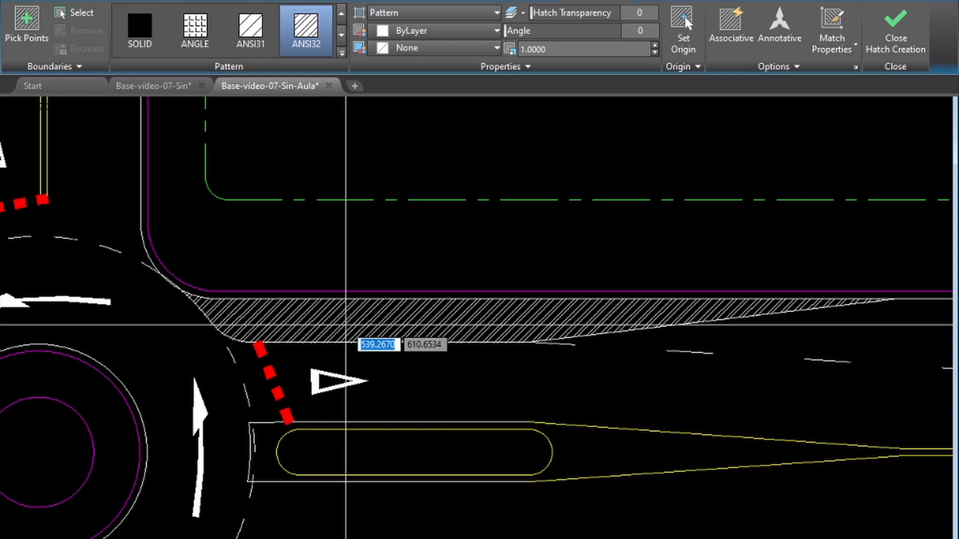
{"action": "left_click", "coordinate": [251, 40]}
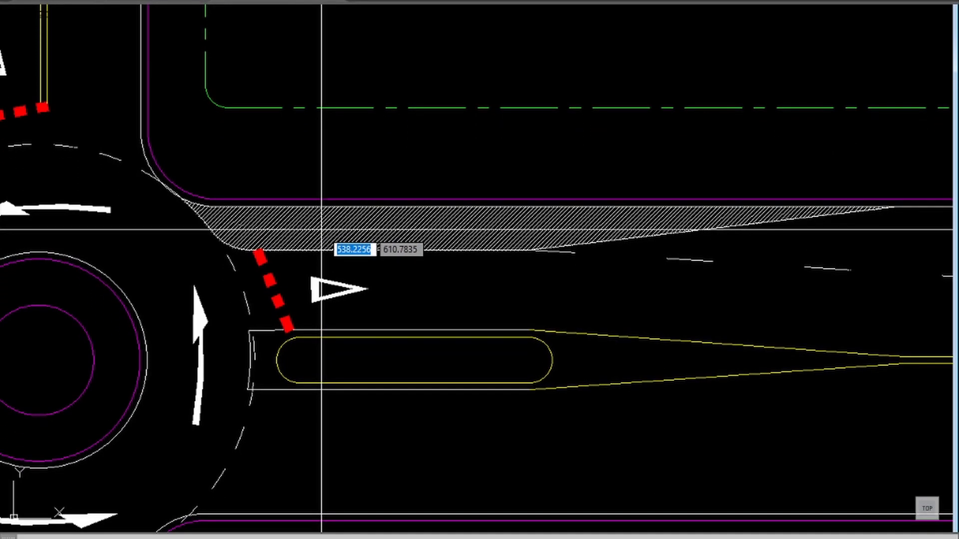
{"action": "left_click", "coordinate": [321, 233]}
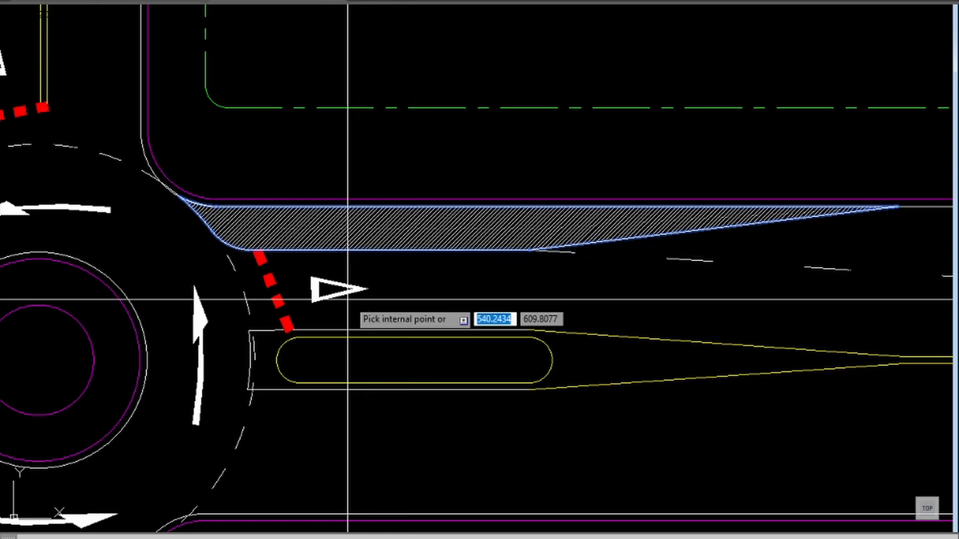
{"action": "key", "text": "Return"}
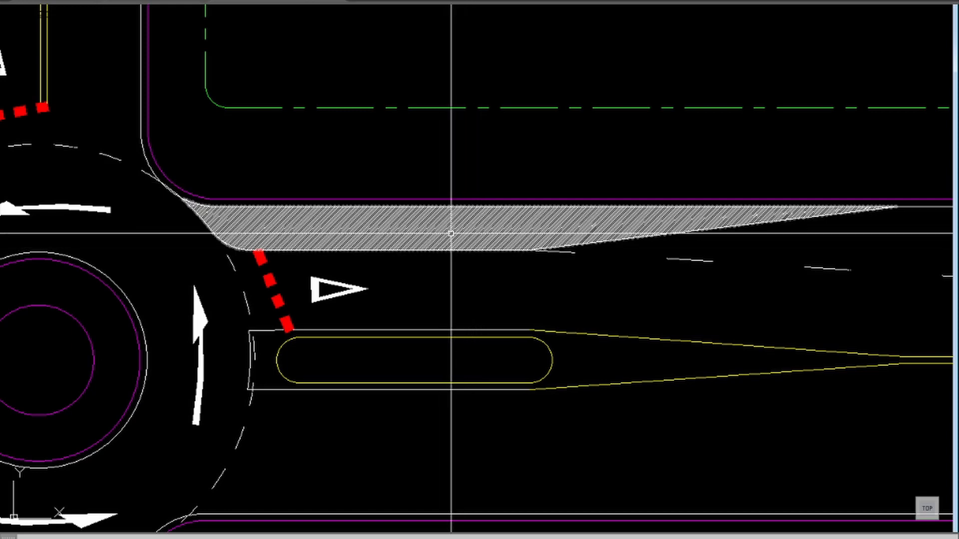
Step: Set the pattern scale of the eastern approach's zebra hatch to 4
{"action": "mouse_move", "coordinate": [447, 230]}
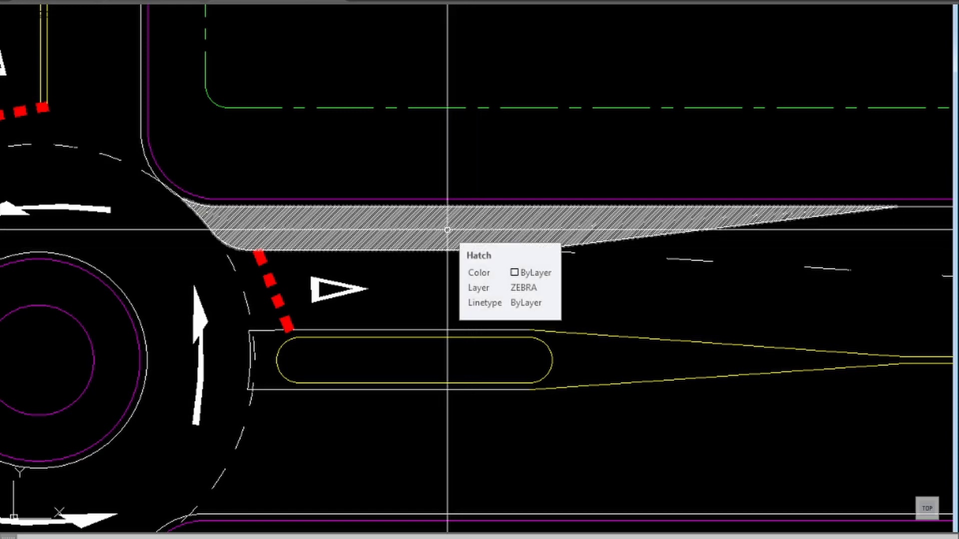
{"action": "left_click", "coordinate": [447, 226]}
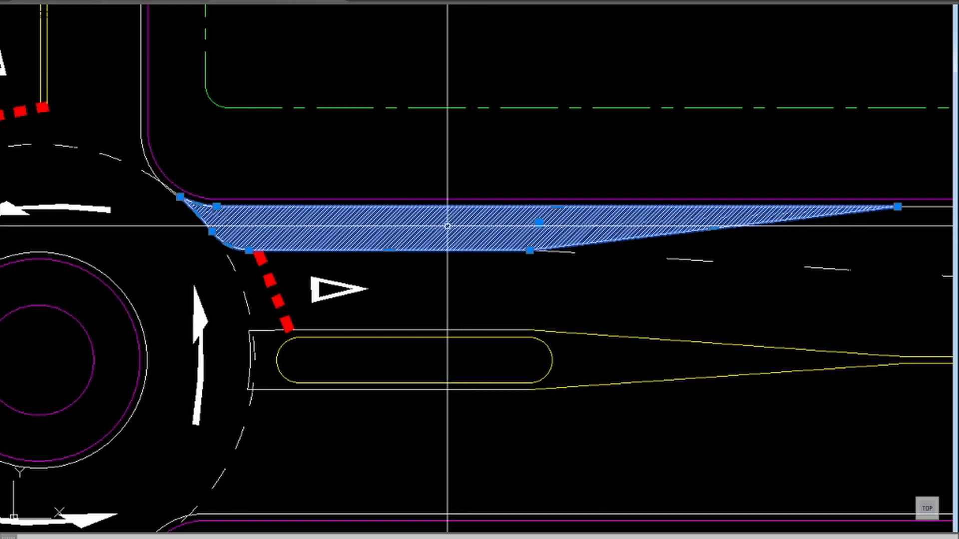
{"action": "double_click", "coordinate": [447, 226]}
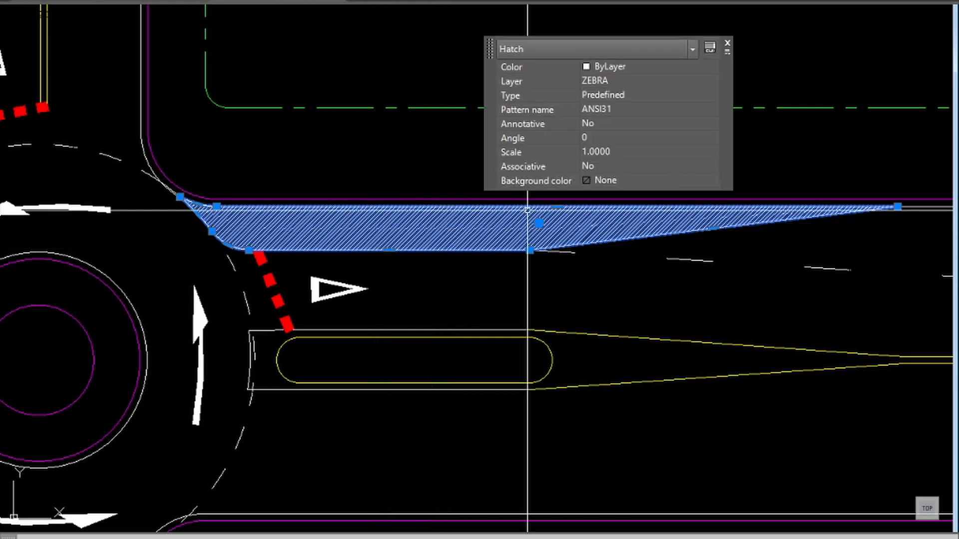
{"action": "left_click", "coordinate": [619, 155]}
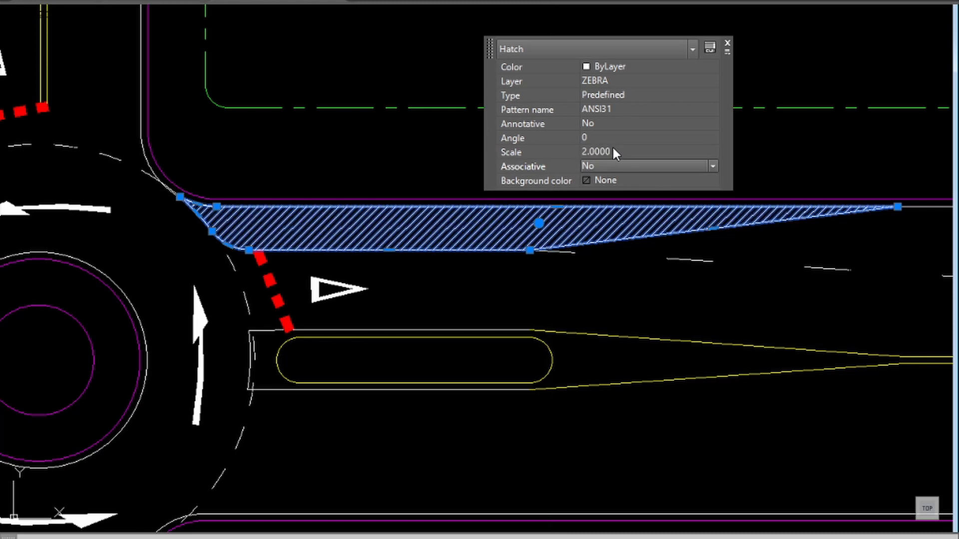
{"action": "left_click", "coordinate": [604, 152]}
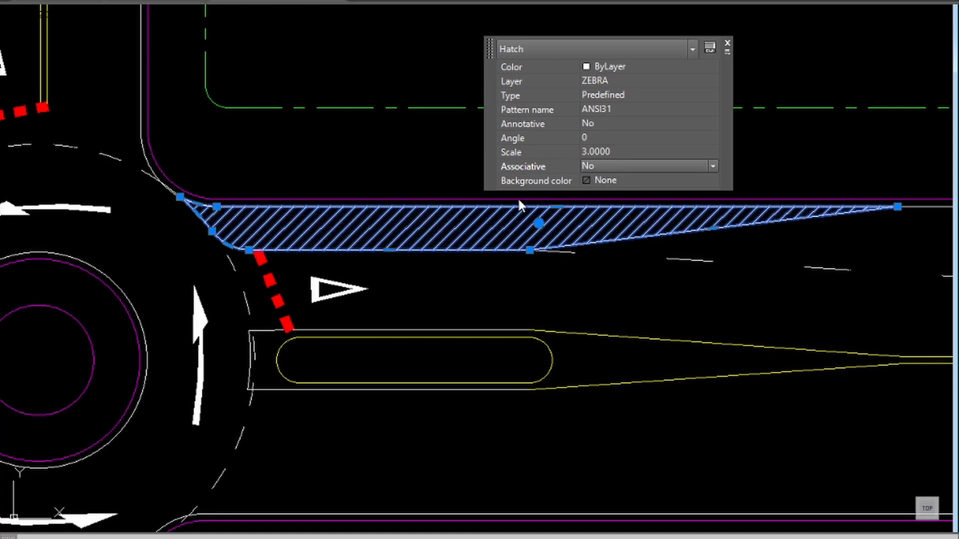
{"action": "left_click", "coordinate": [601, 150]}
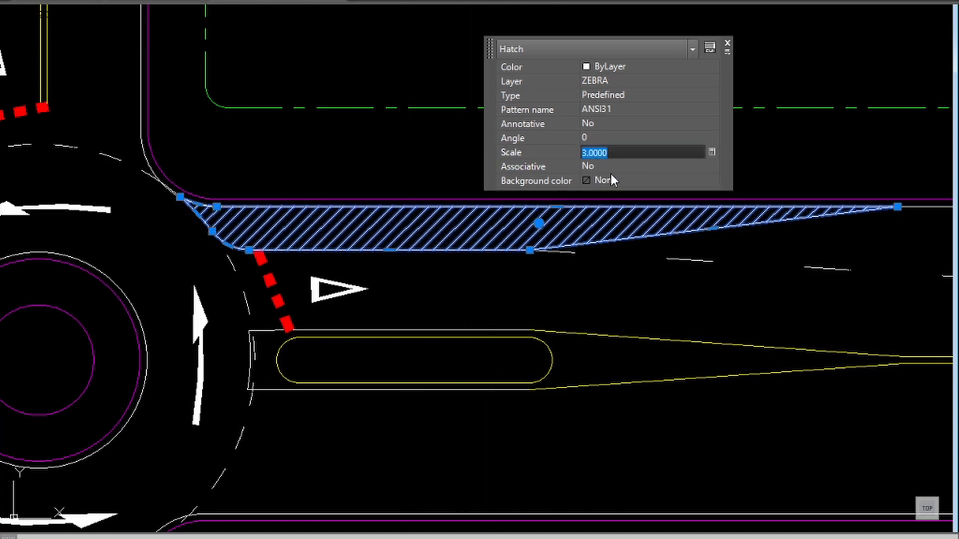
{"action": "type", "text": "4"}
{"action": "left_click", "coordinate": [600, 171]}
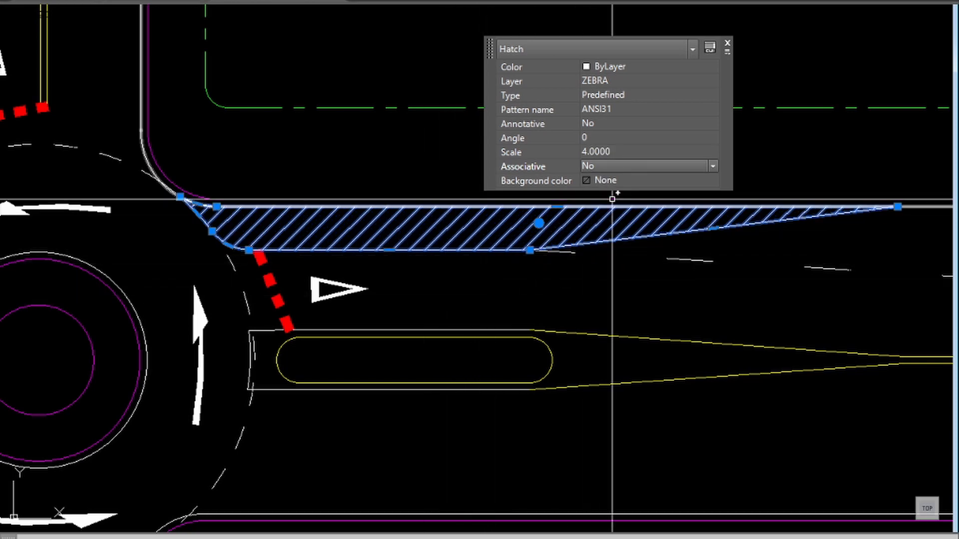
{"action": "left_click", "coordinate": [728, 48]}
{"action": "key", "text": "Escape"}
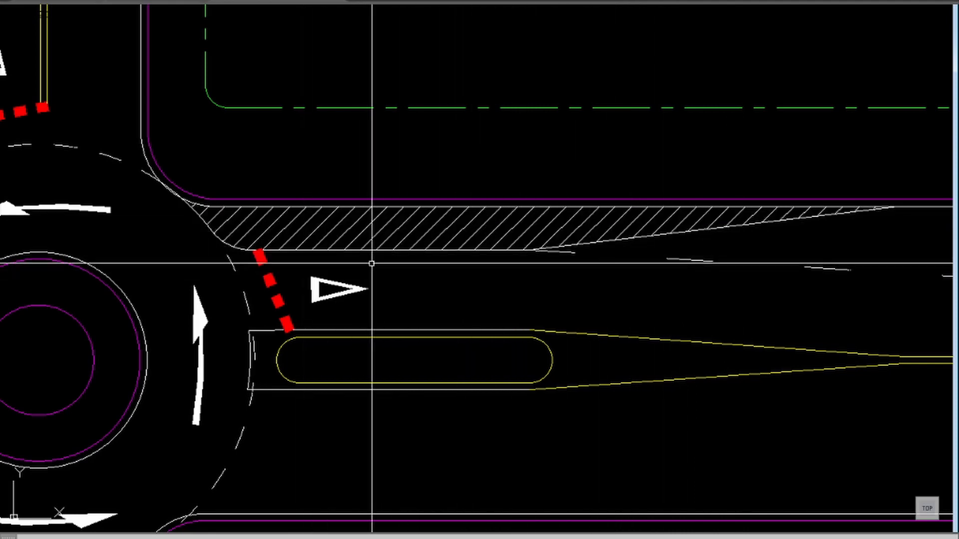
Step: Draw a near-vertical line about 5.6 m long across the eastern splitter island's end, where the yellow taper begins
{"action": "scroll", "coordinate": [410, 330], "scroll_direction": "down", "scroll_amount": 2}
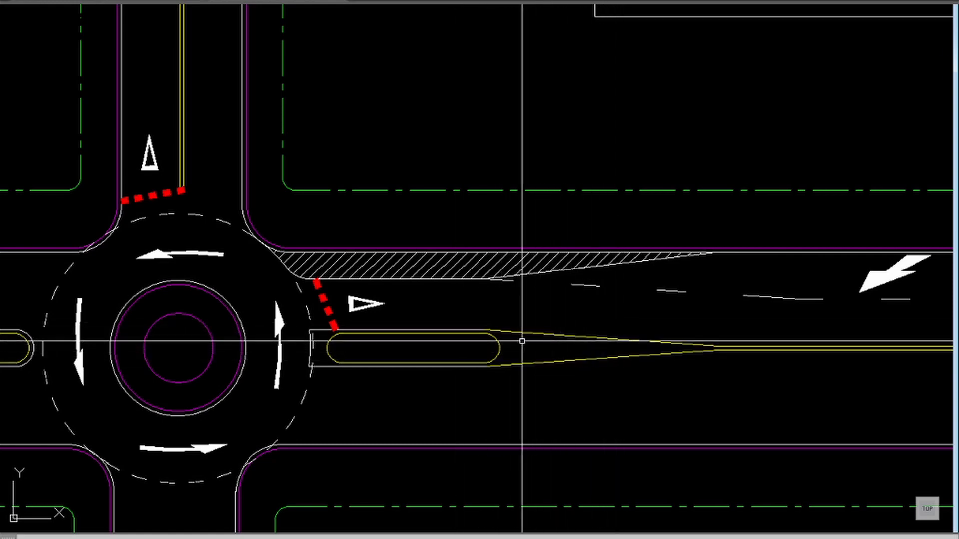
{"action": "key", "text": "l"}
{"action": "key", "text": "Return"}
{"action": "left_click", "coordinate": [496, 317]}
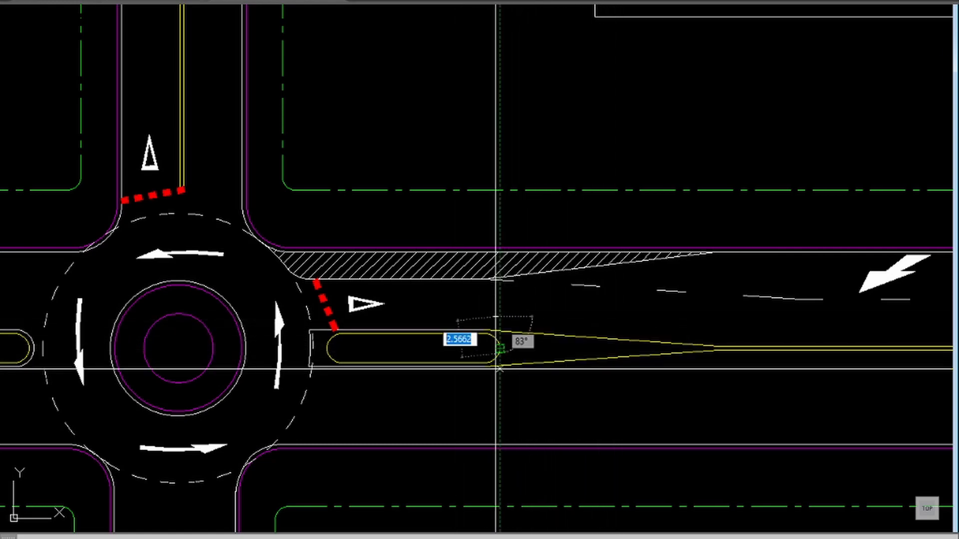
{"action": "left_click", "coordinate": [498, 397]}
{"action": "key", "text": "Return"}
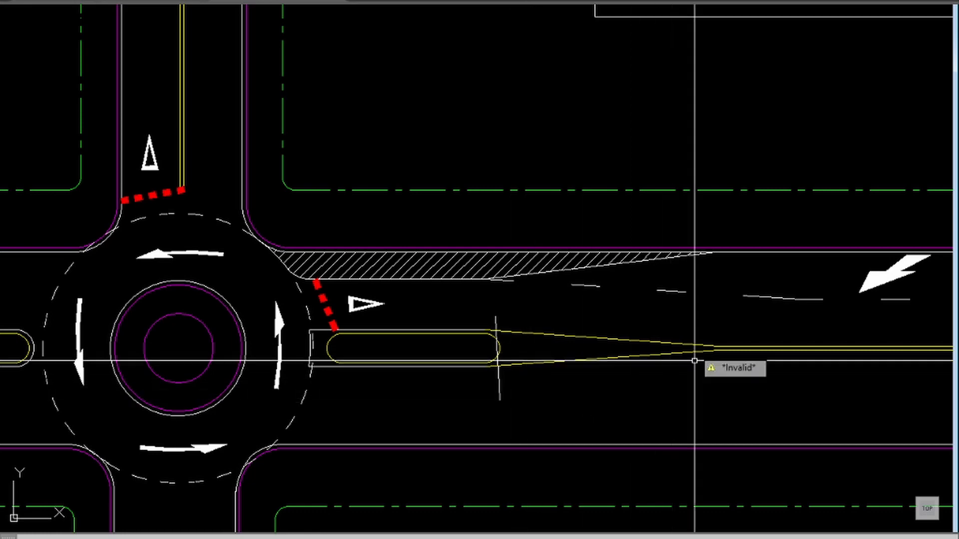
Step: Draw a short vertical line across the eastern end of the yellow taper, where it meets the double centre line
{"action": "type", "text": "l"}
{"action": "key", "text": "Return"}
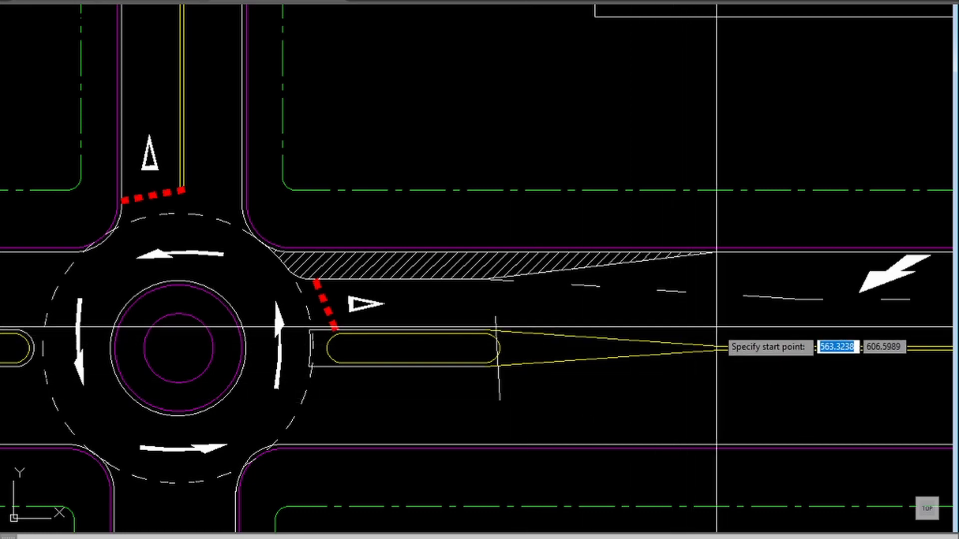
{"action": "left_click", "coordinate": [714, 346]}
{"action": "left_click", "coordinate": [713, 387]}
{"action": "key", "text": "Return"}
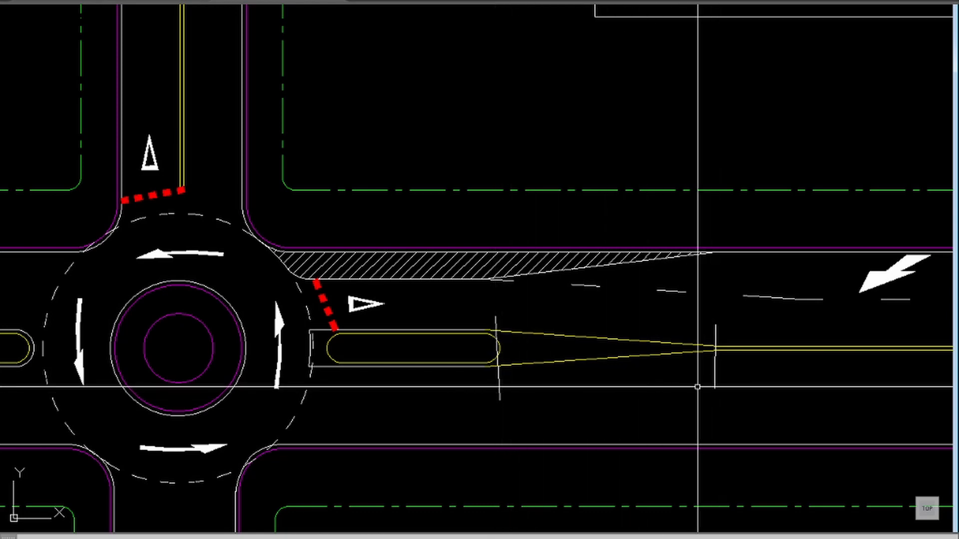
Step: Hatch the yellow taper between the eastern splitter island and the double centre line with the ANSI31 pattern
{"action": "left_click", "coordinate": [148, 58]}
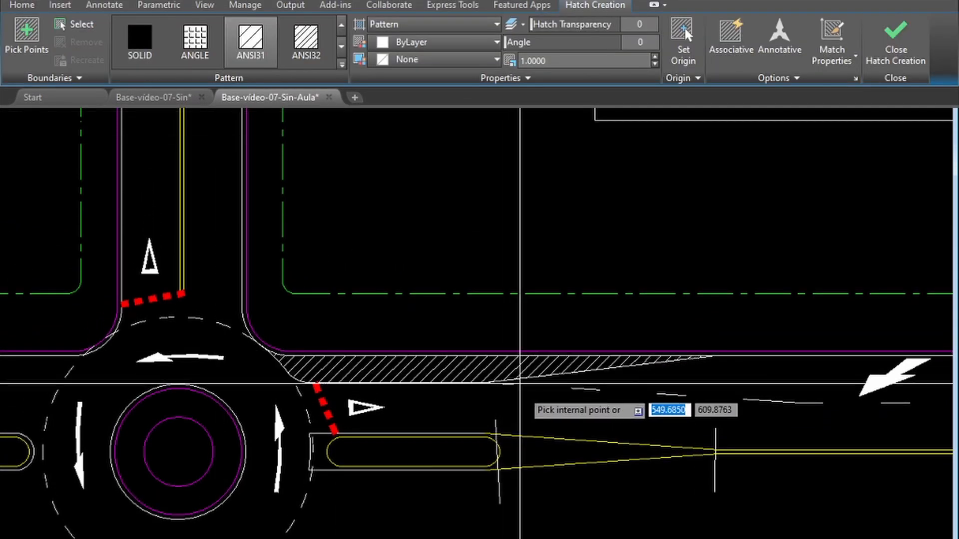
{"action": "left_click", "coordinate": [524, 453]}
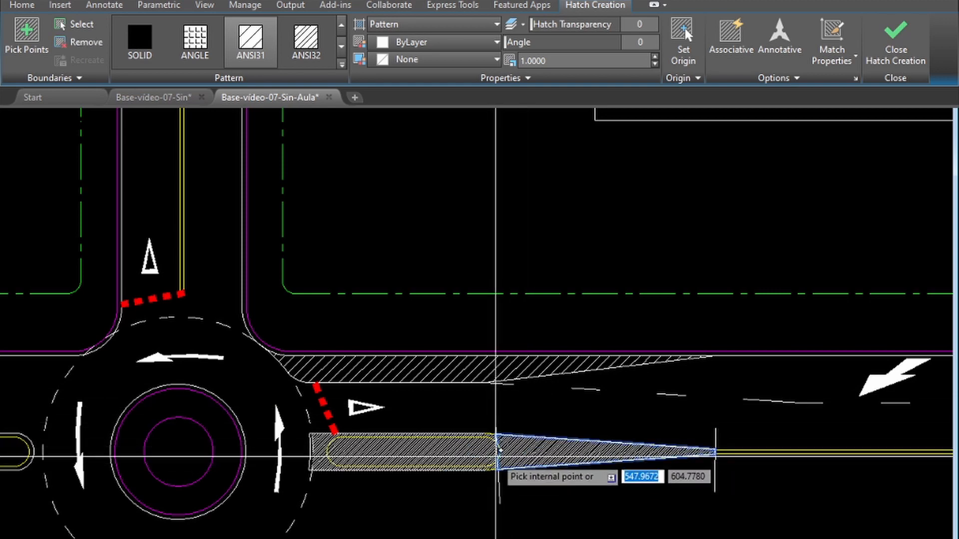
{"action": "key", "text": "Return"}
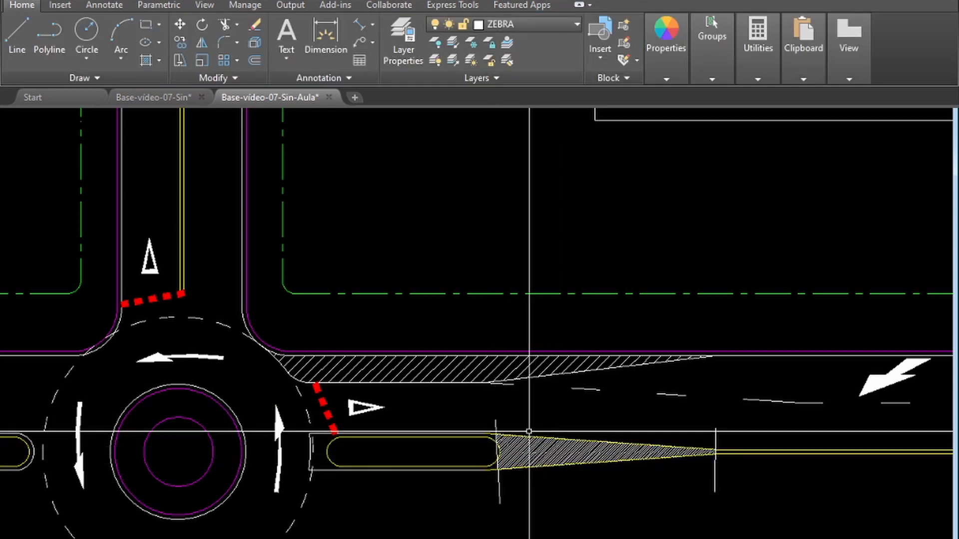
Step: Set the pattern scale of the yellow taper's hatch to 4
{"action": "left_click", "coordinate": [522, 455]}
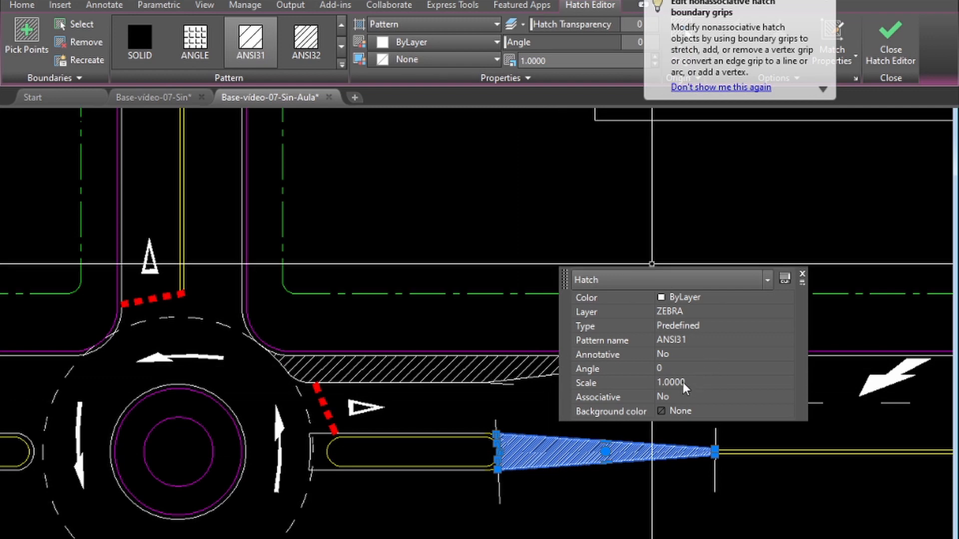
{"action": "left_click", "coordinate": [693, 383]}
{"action": "type", "text": "4"}
{"action": "key", "text": "Tab"}
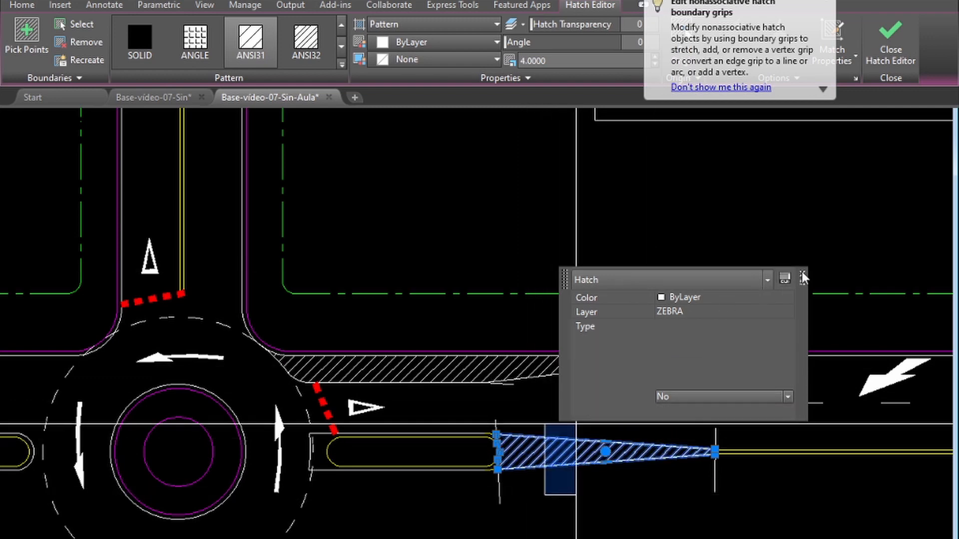
{"action": "key", "text": "Escape"}
Step: Delete the two vertical helper lines at the ends of the yellow taper
{"action": "left_click", "coordinate": [715, 479]}
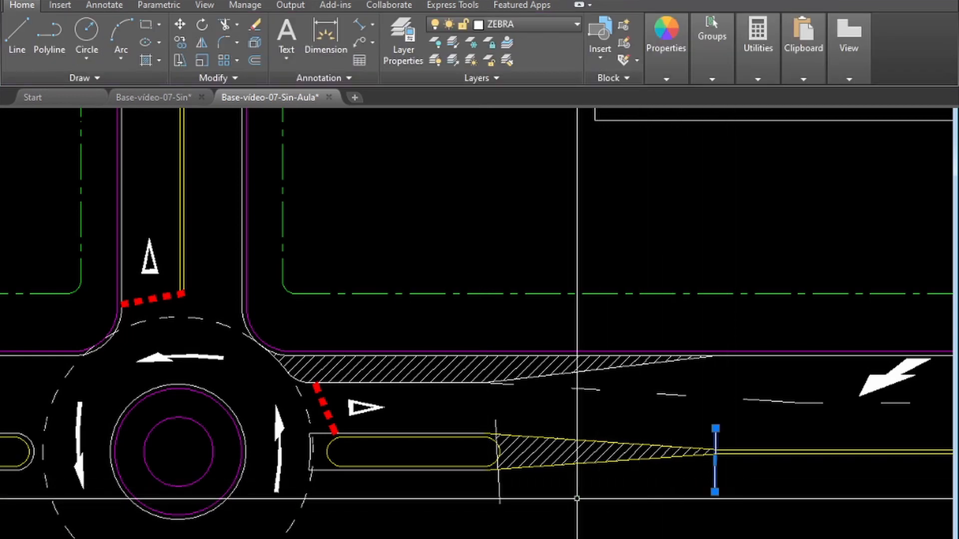
{"action": "left_click", "coordinate": [505, 504]}
{"action": "left_click", "coordinate": [475, 492]}
{"action": "key", "text": "Delete"}
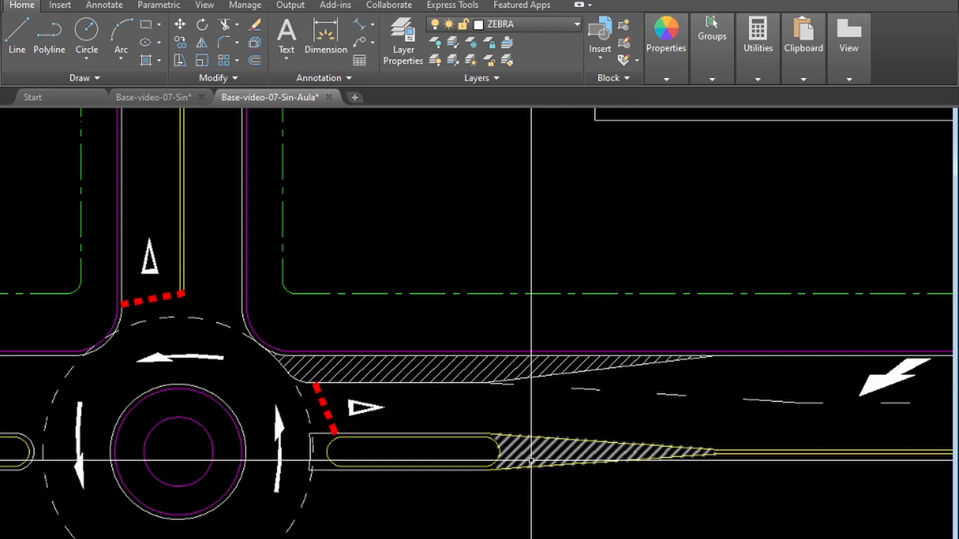
Step: Move the taper's hatch from the ZEBRA layer to the yellow-coloured layer for centre-line hatching
{"action": "left_click", "coordinate": [544, 448]}
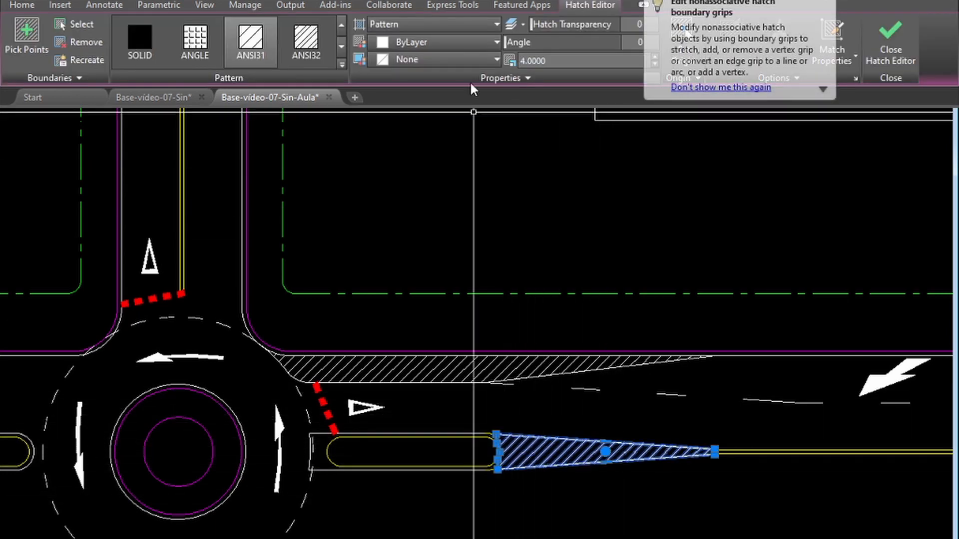
{"action": "left_click", "coordinate": [58, 5]}
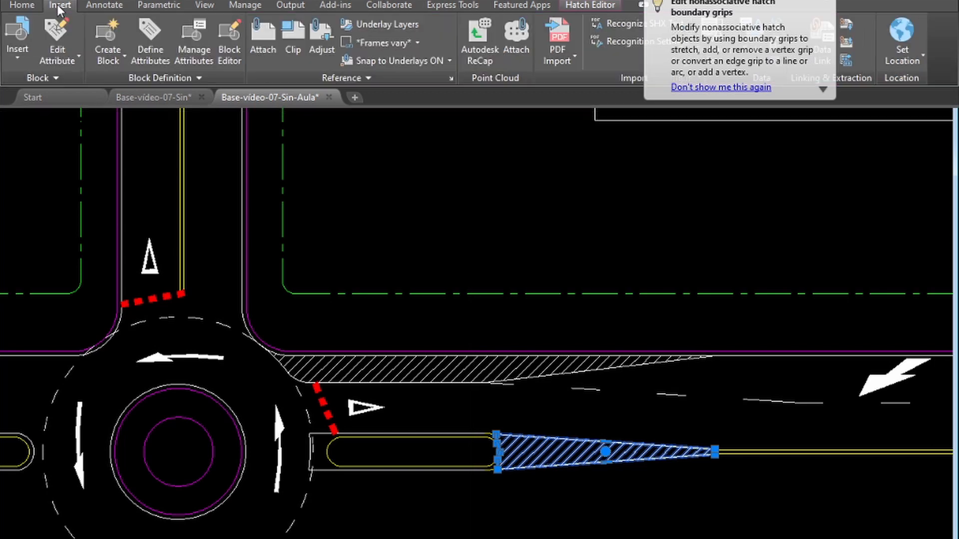
{"action": "left_click", "coordinate": [23, 5]}
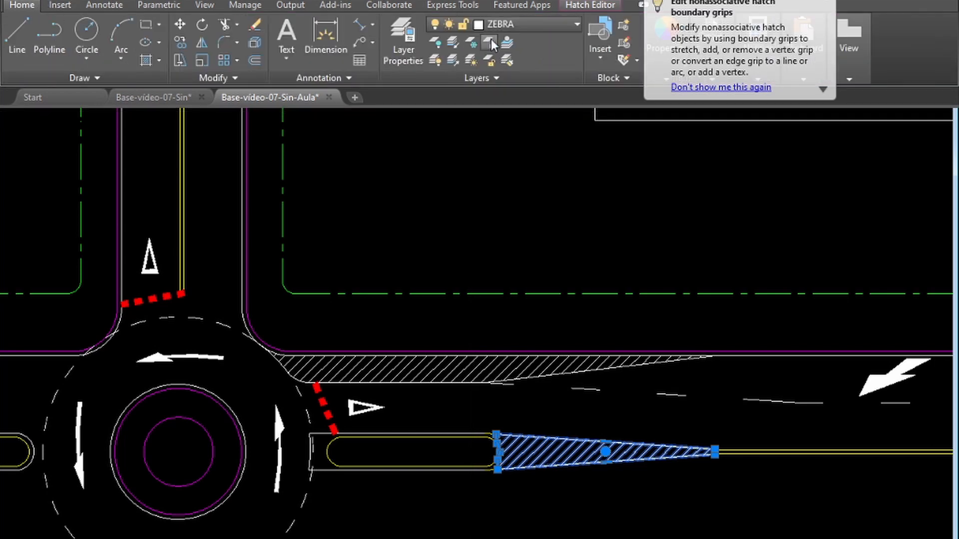
{"action": "left_click", "coordinate": [516, 23]}
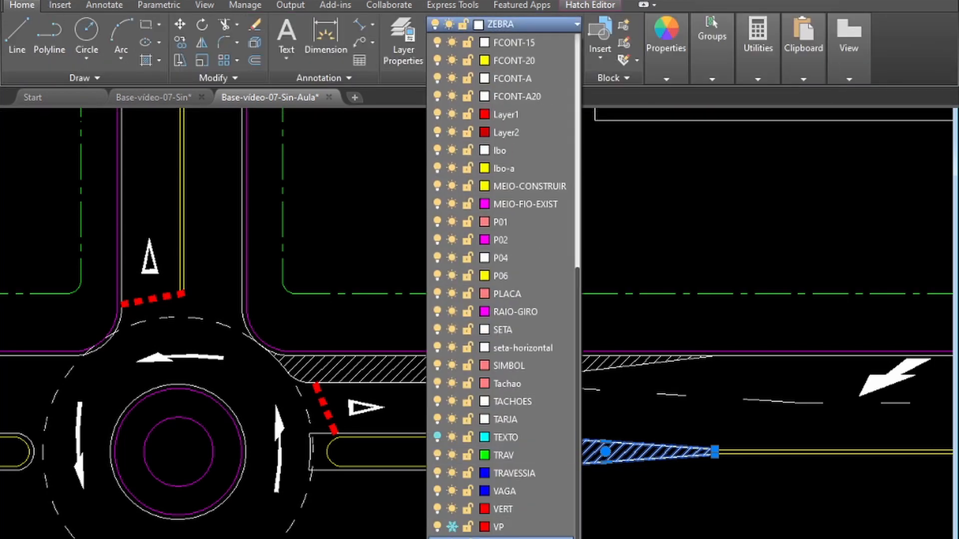
{"action": "left_click", "coordinate": [529, 538]}
{"action": "key", "text": "Escape"}
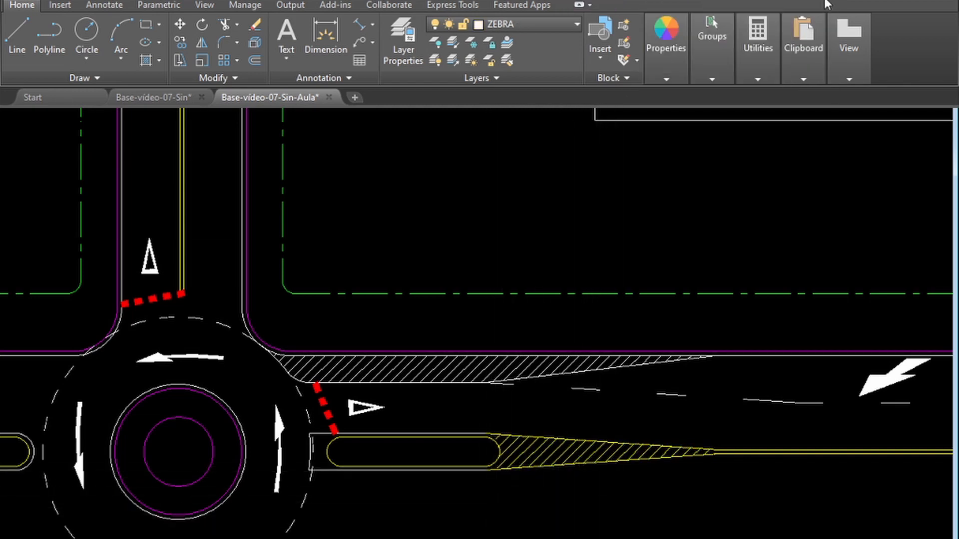
Step: Copy the R-2 and R-33 sign symbols together from the sign legend to the block corner northeast of the roundabout
{"action": "scroll", "coordinate": [374, 443], "scroll_direction": "down", "scroll_amount": 2}
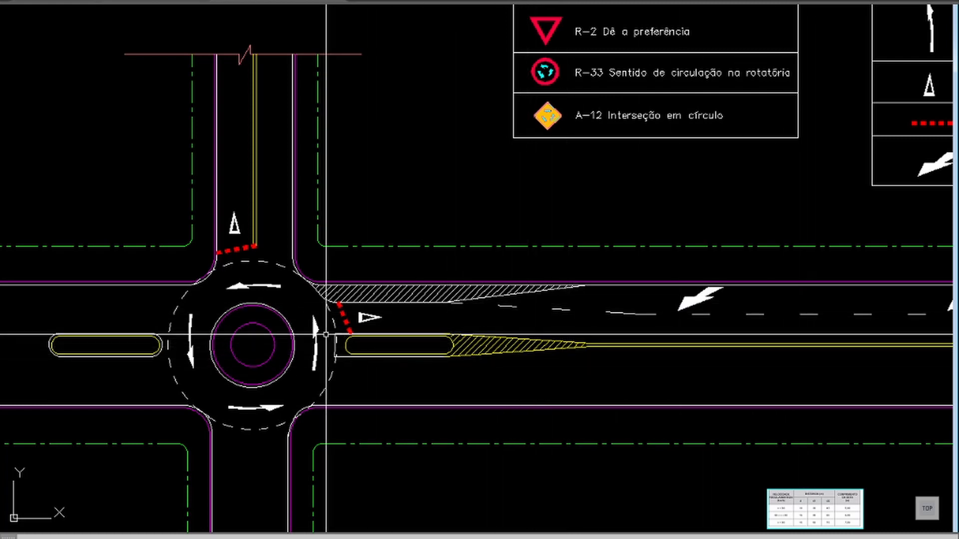
{"action": "type", "text": "z"}
{"action": "key", "text": "Return"}
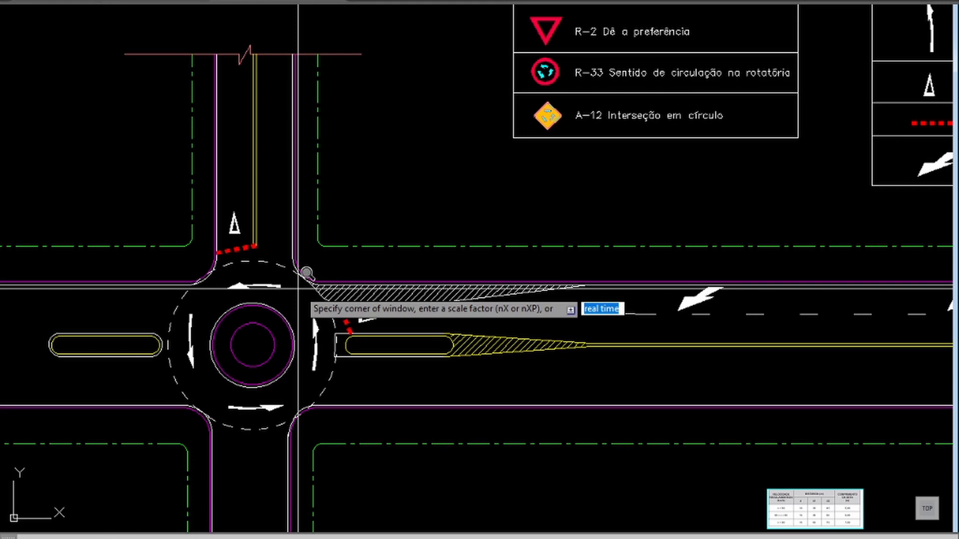
{"action": "key", "text": "Escape"}
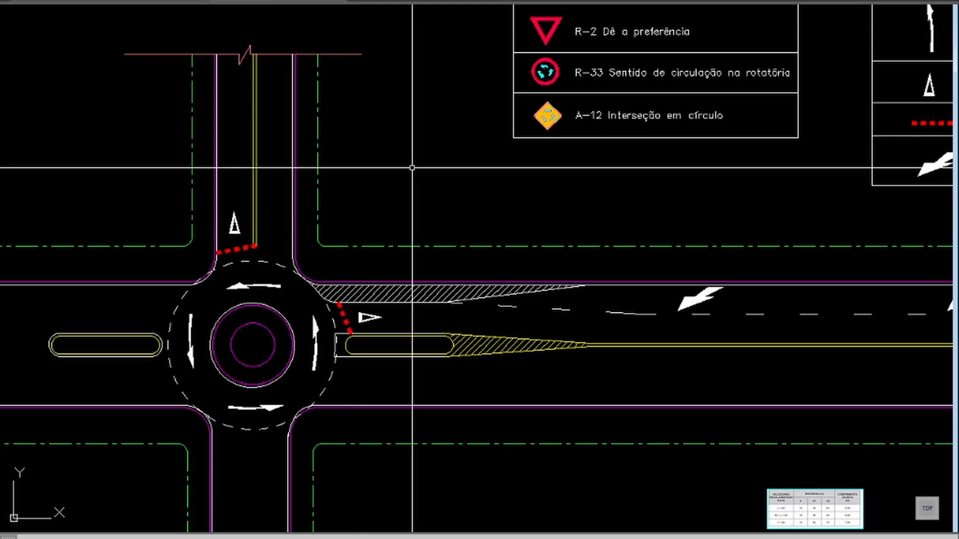
{"action": "key", "text": "Return"}
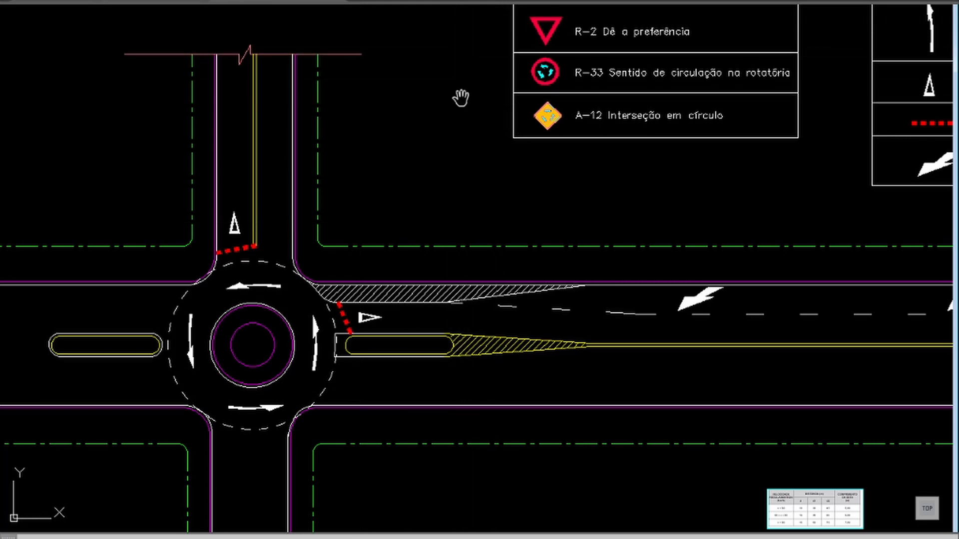
{"action": "left_click_drag", "start_coordinate": [476, 96], "coordinate": [474, 167]}
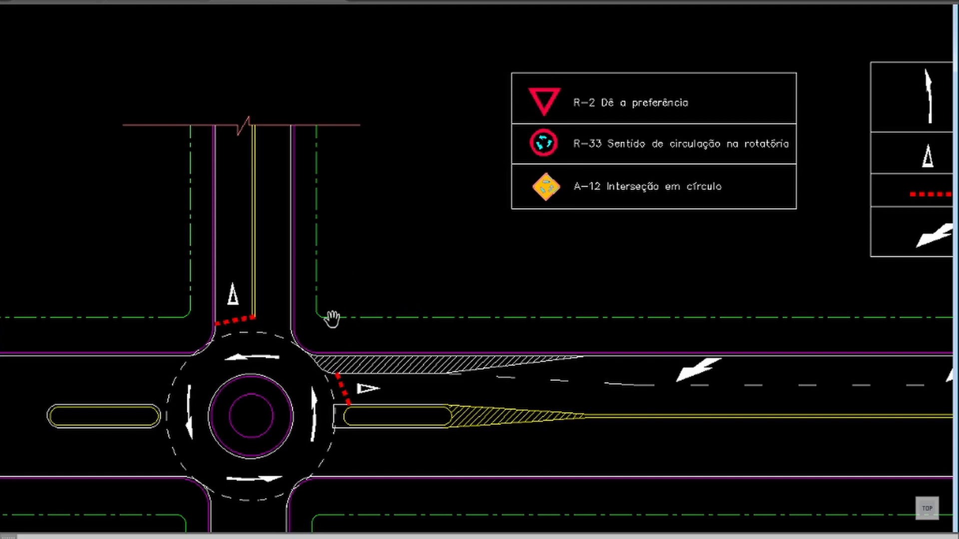
{"action": "key", "text": "Escape"}
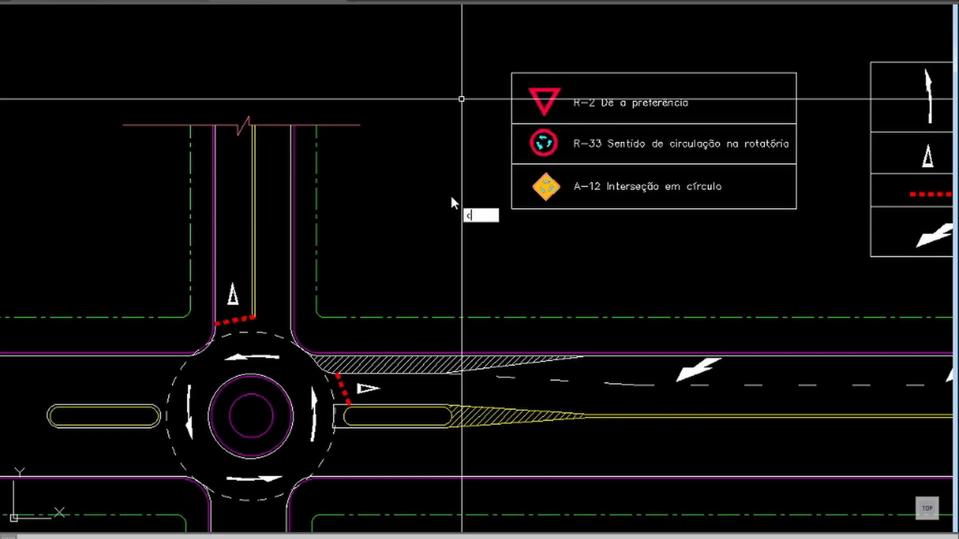
{"action": "type", "text": "c"}
{"action": "key", "text": "Return"}
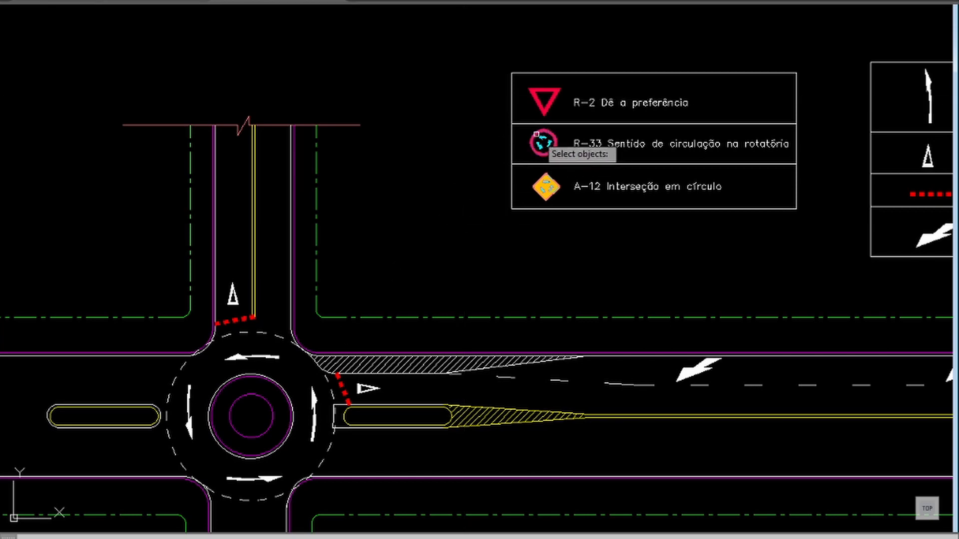
{"action": "left_click", "coordinate": [543, 102]}
{"action": "key", "text": "Return"}
{"action": "left_click", "coordinate": [546, 112]}
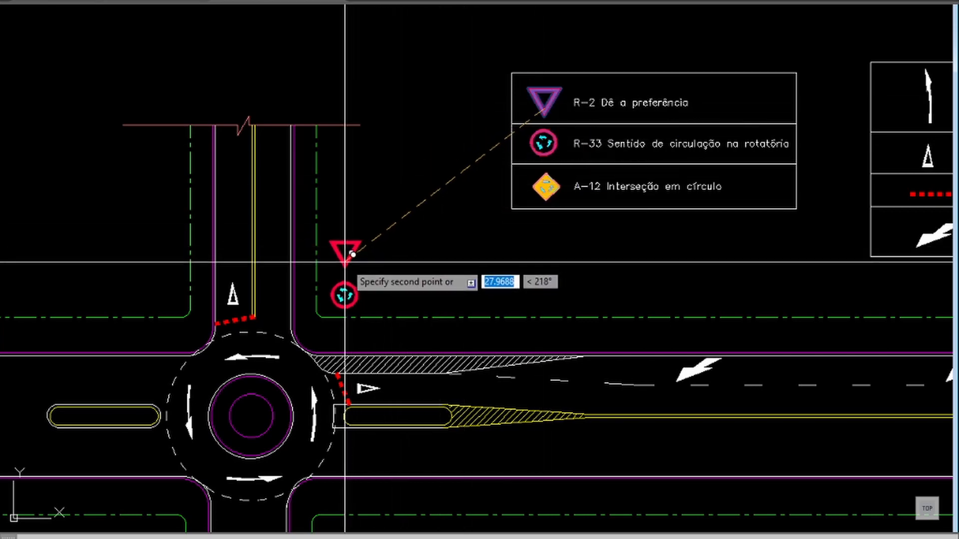
{"action": "left_click", "coordinate": [356, 254]}
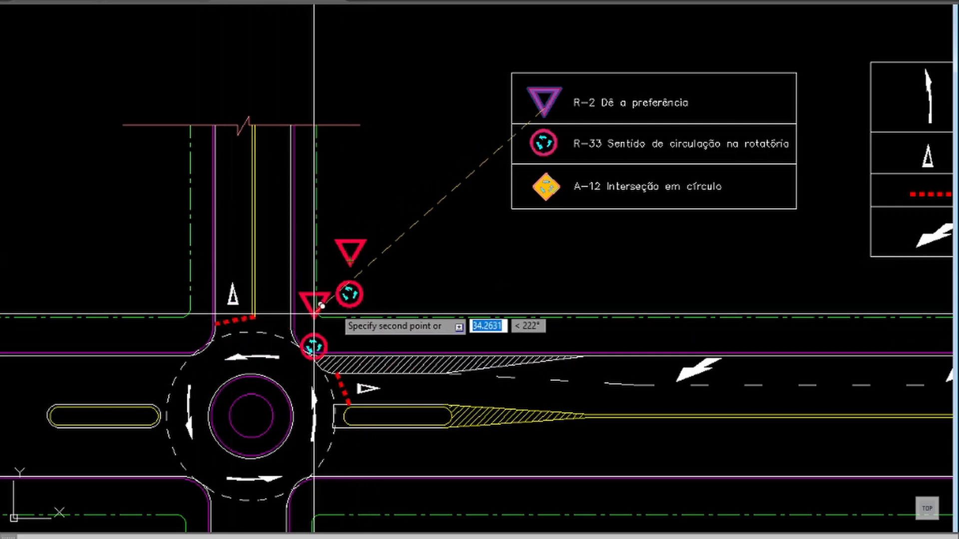
{"action": "key", "text": "Escape"}
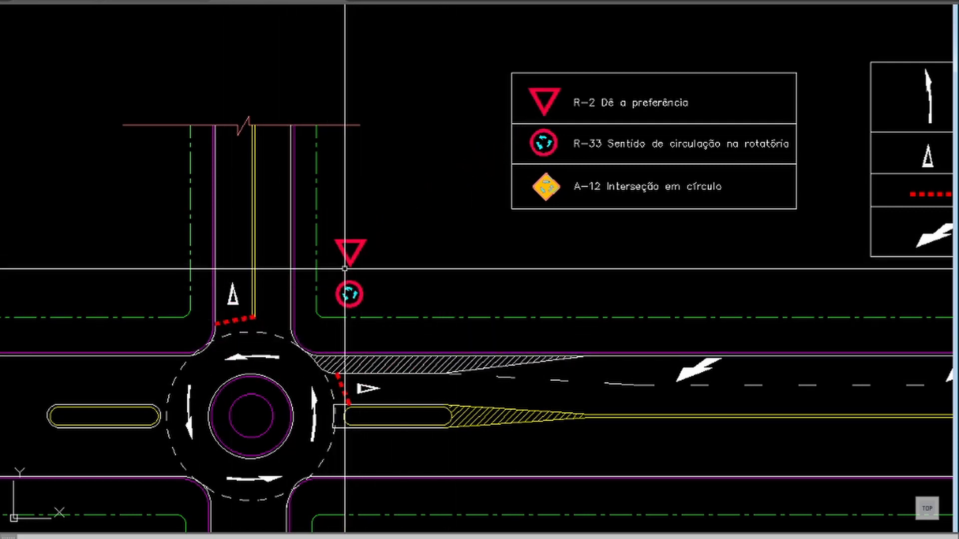
Step: Move the copied R-33 sign slightly up so it sits closer beneath the R-2 triangle
{"action": "type", "text": "z"}
{"action": "key", "text": "Return"}
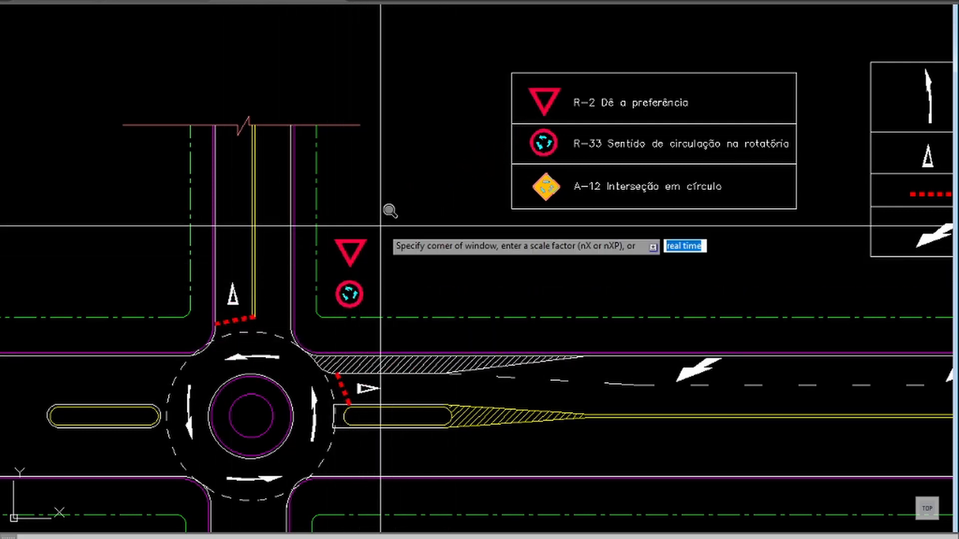
{"action": "left_click", "coordinate": [490, 214]}
{"action": "left_click", "coordinate": [272, 442]}
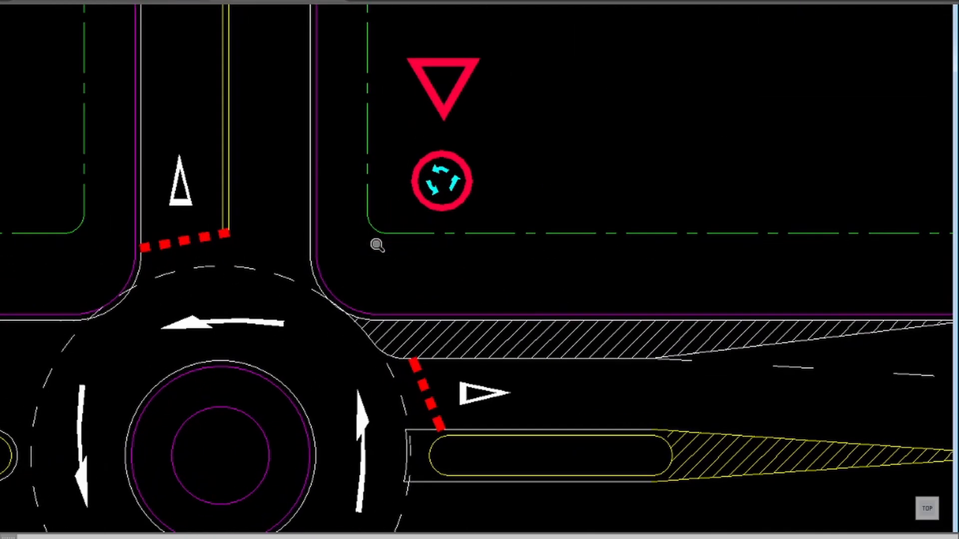
{"action": "type", "text": "m"}
{"action": "key", "text": "Return"}
{"action": "left_click", "coordinate": [492, 165]}
{"action": "left_click", "coordinate": [456, 182]}
{"action": "key", "text": "Return"}
{"action": "left_click", "coordinate": [506, 166]}
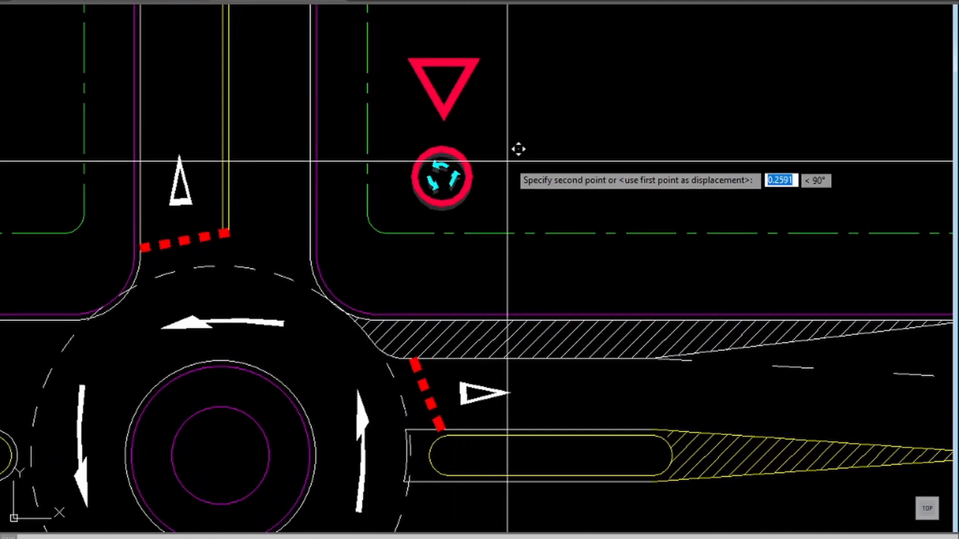
{"action": "left_click", "coordinate": [448, 168]}
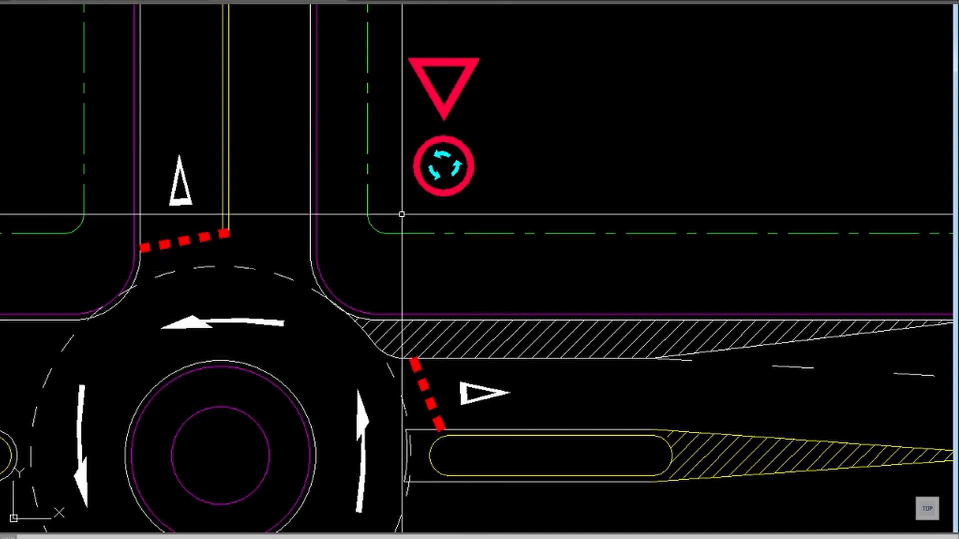
Step: Insert the Baliza block at scale 1 and angle 0 on the sidewalk at the roundabout's northeast corner, just above the curb
{"action": "type", "text": "i"}
{"action": "key", "text": "Return"}
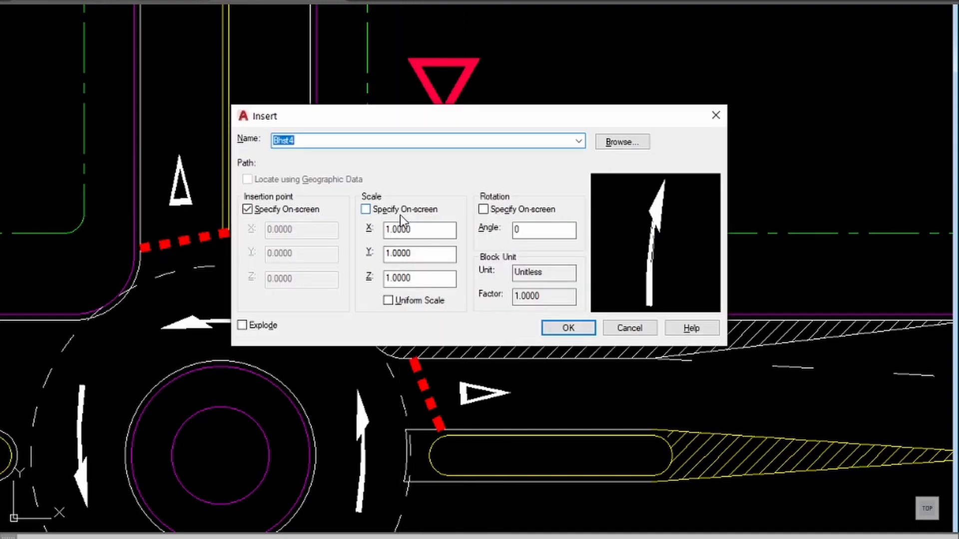
{"action": "left_click", "coordinate": [634, 143]}
{"action": "key", "text": "Escape"}
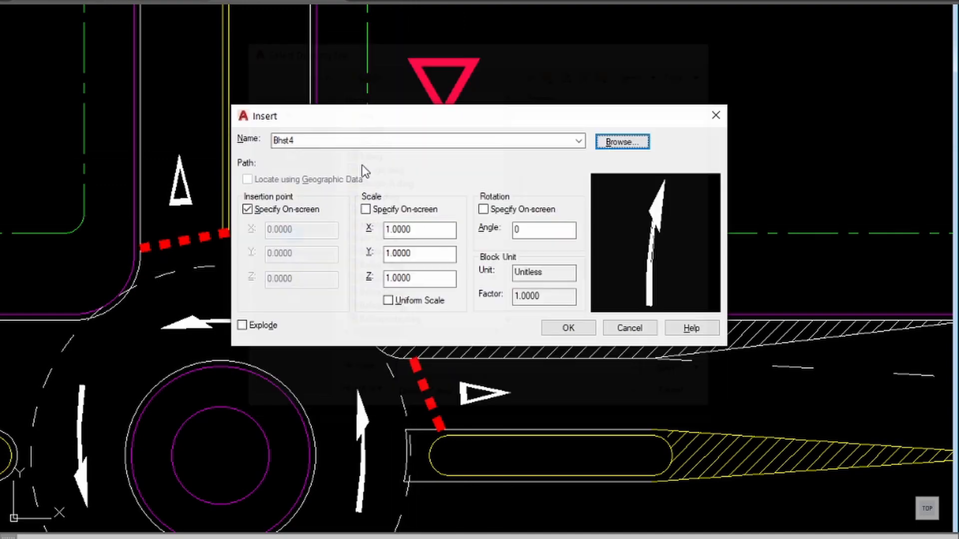
{"action": "double_click", "coordinate": [344, 143]}
{"action": "type", "text": "Baliza"}
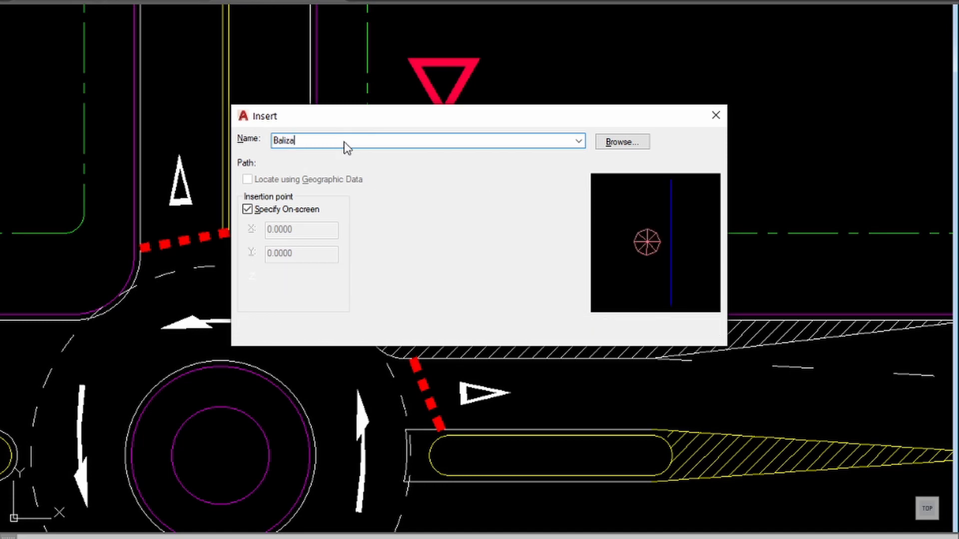
{"action": "left_click", "coordinate": [554, 329]}
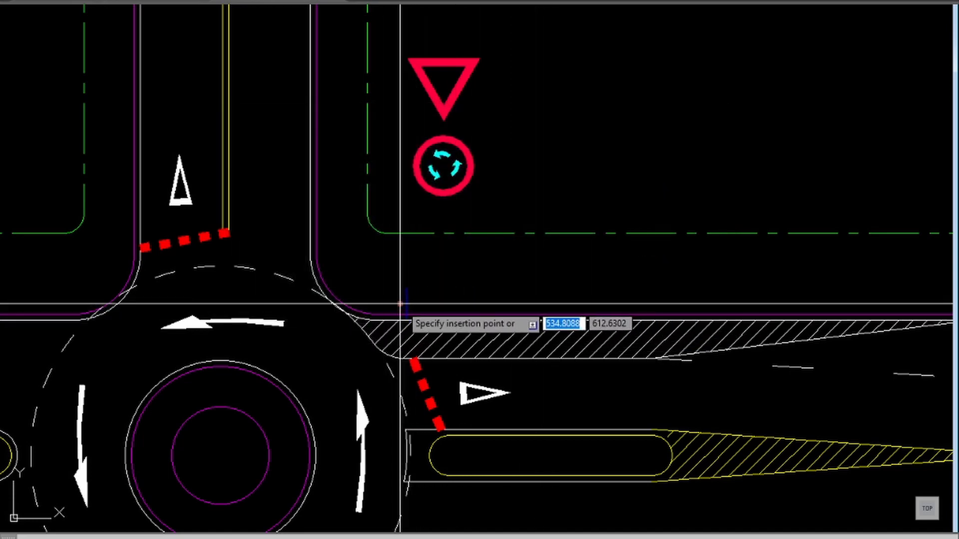
{"action": "left_click", "coordinate": [399, 304]}
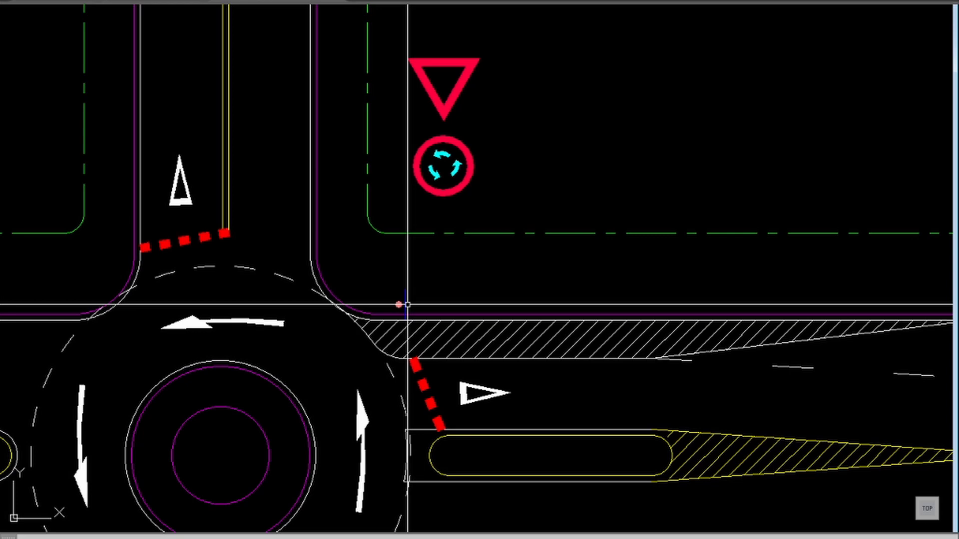
Step: Draw a two-segment polyline leader from the midpoint of the Baliza block's blue line to the bottom of the R-33 sign
{"action": "type", "text": "pl"}
{"action": "key", "text": "space"}
{"action": "type", "text": "m"}
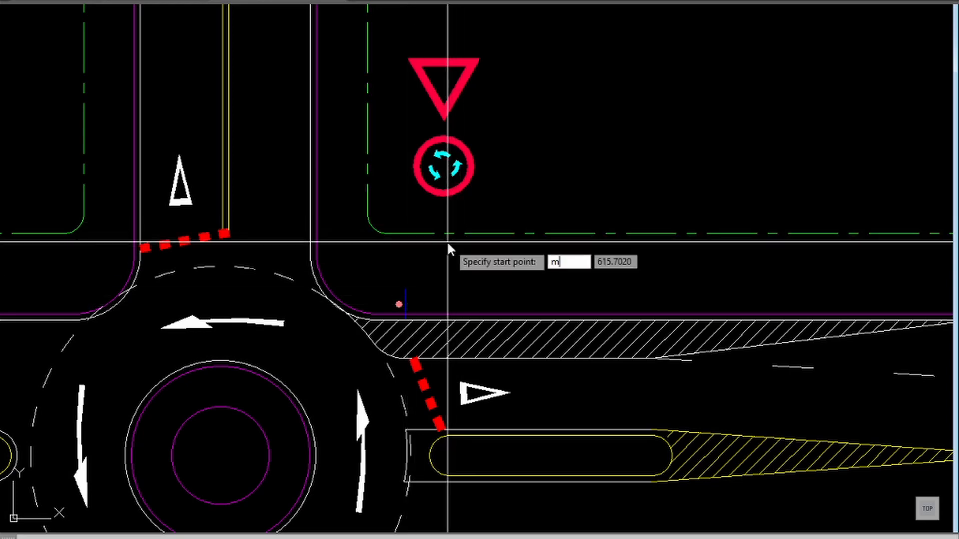
{"action": "type", "text": "id"}
{"action": "key", "text": "space"}
{"action": "left_click", "coordinate": [407, 303]}
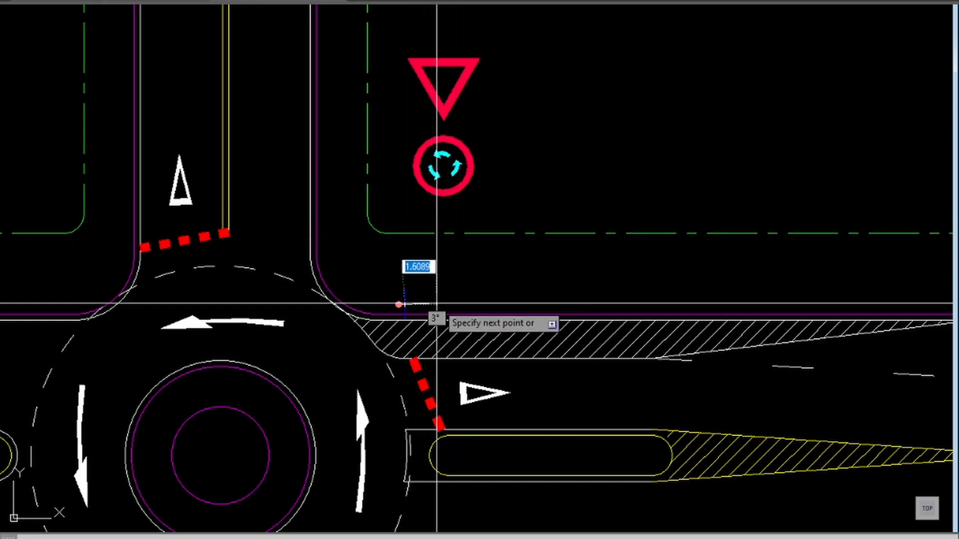
{"action": "left_click", "coordinate": [432, 303]}
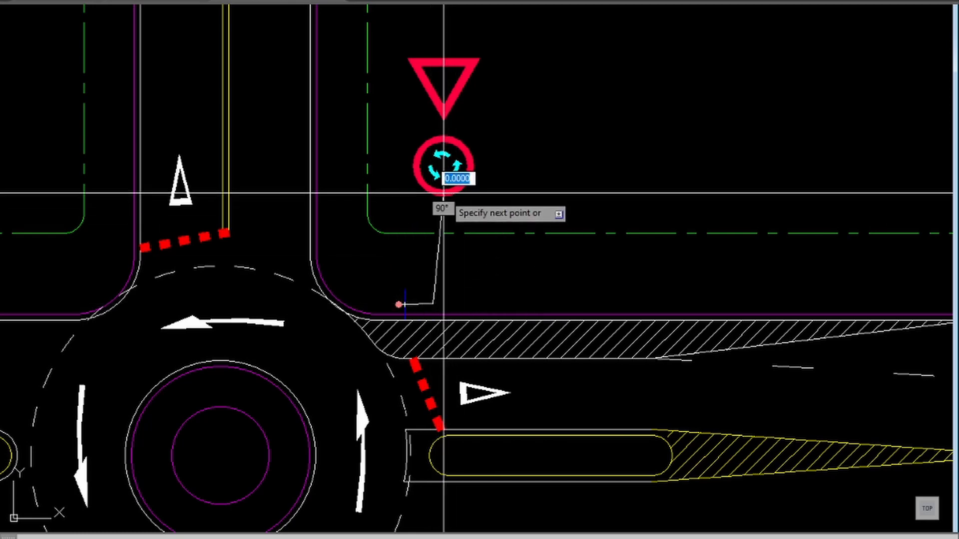
{"action": "left_click", "coordinate": [444, 193]}
{"action": "key", "text": "space"}
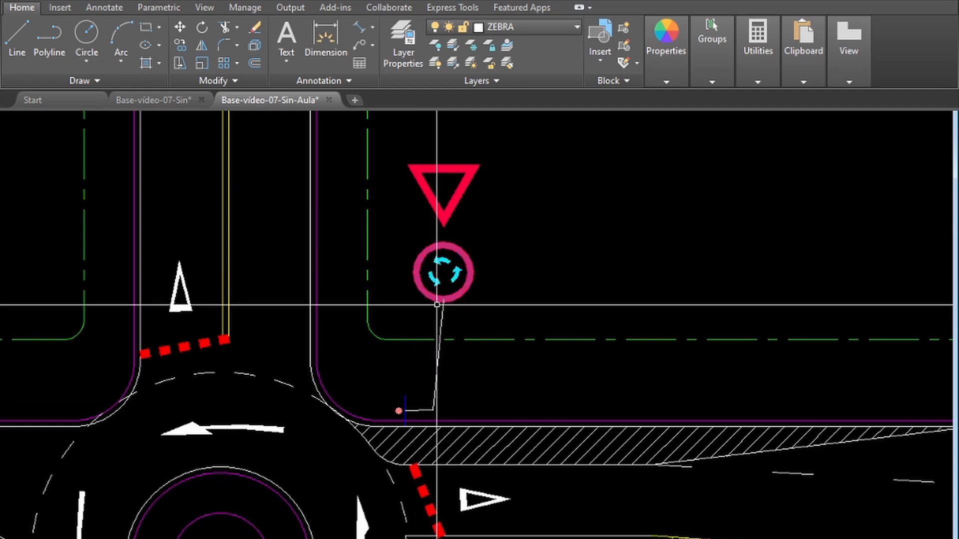
Step: Make PLACA the current layer and assign the R-33 sign's leader polyline to the PLACA layer
{"action": "left_click", "coordinate": [532, 27]}
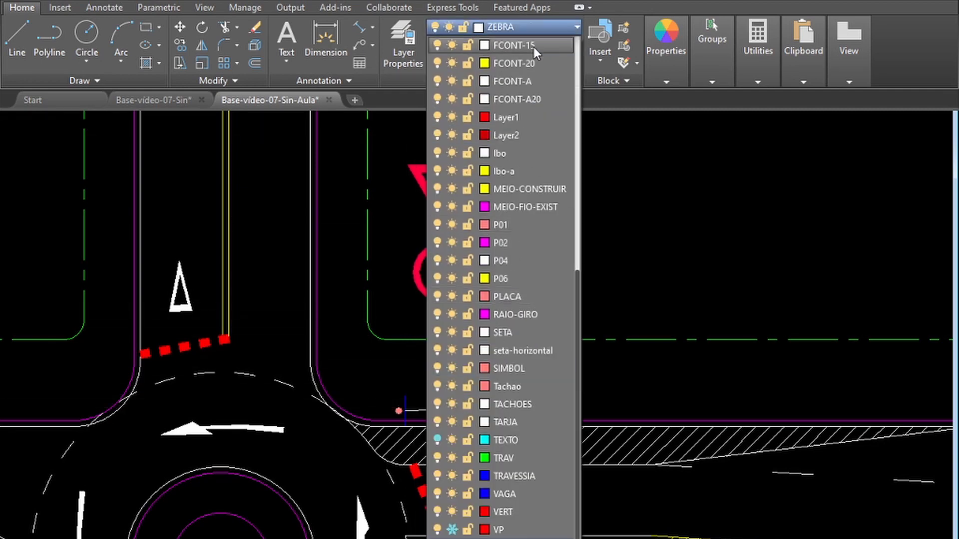
{"action": "left_click", "coordinate": [514, 296]}
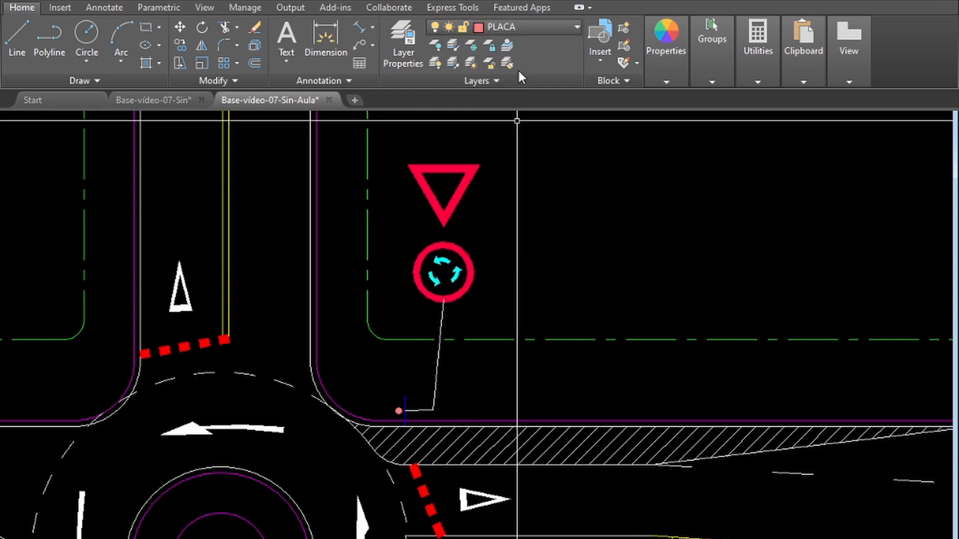
{"action": "left_click", "coordinate": [443, 258]}
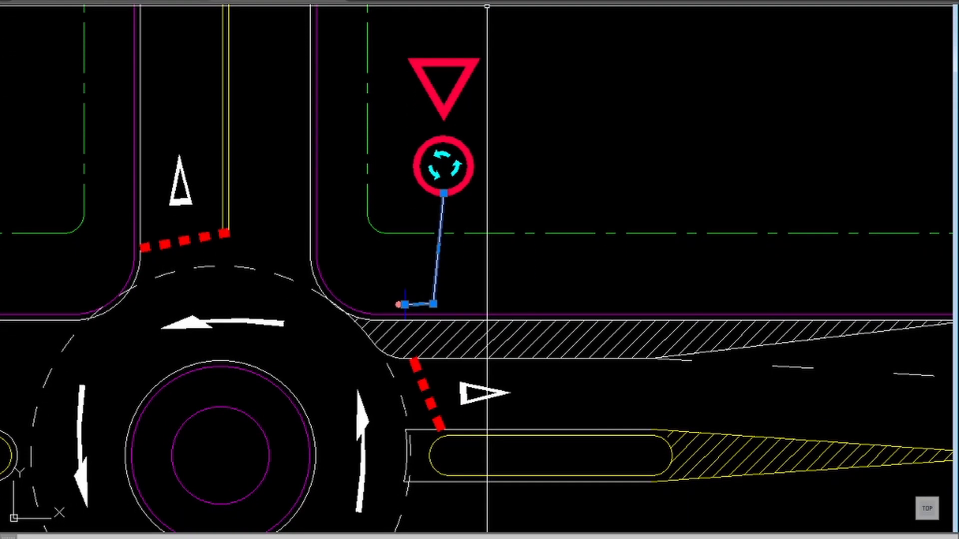
{"action": "left_click", "coordinate": [509, 0]}
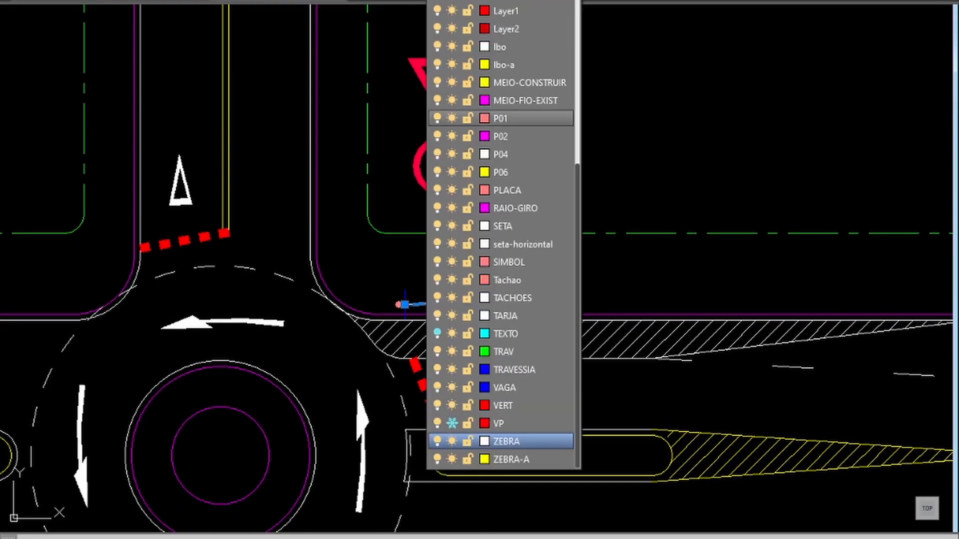
{"action": "left_click", "coordinate": [514, 191]}
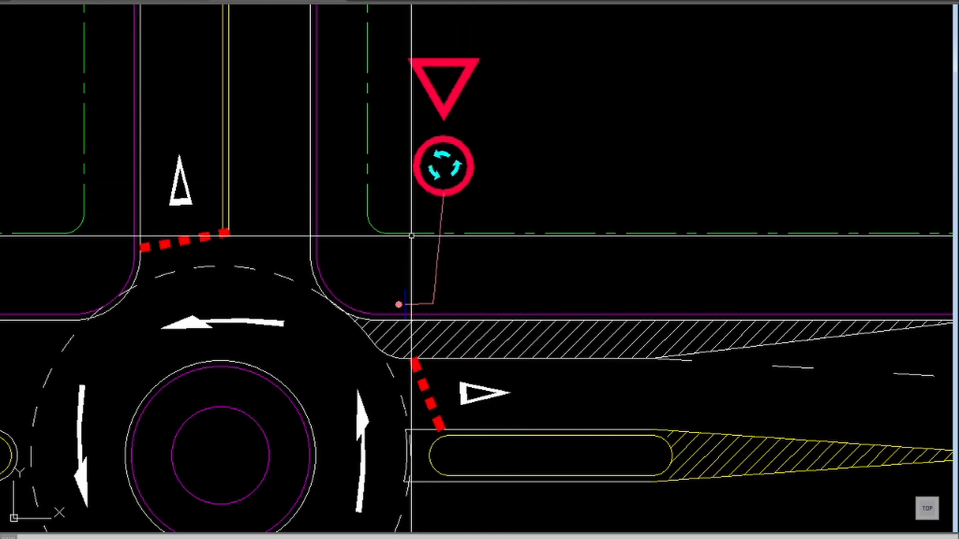
Step: Draw a short polyline joining the top of the R-33 sign to the lower tip of the R-2 triangle
{"action": "key", "text": "Return"}
{"action": "left_click", "coordinate": [441, 159]}
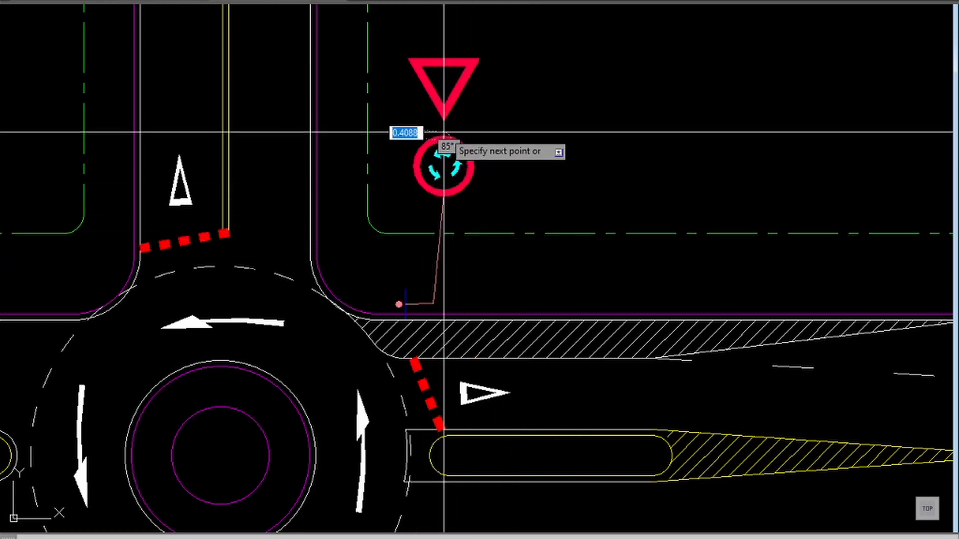
{"action": "left_click", "coordinate": [443, 114]}
{"action": "key", "text": "Return"}
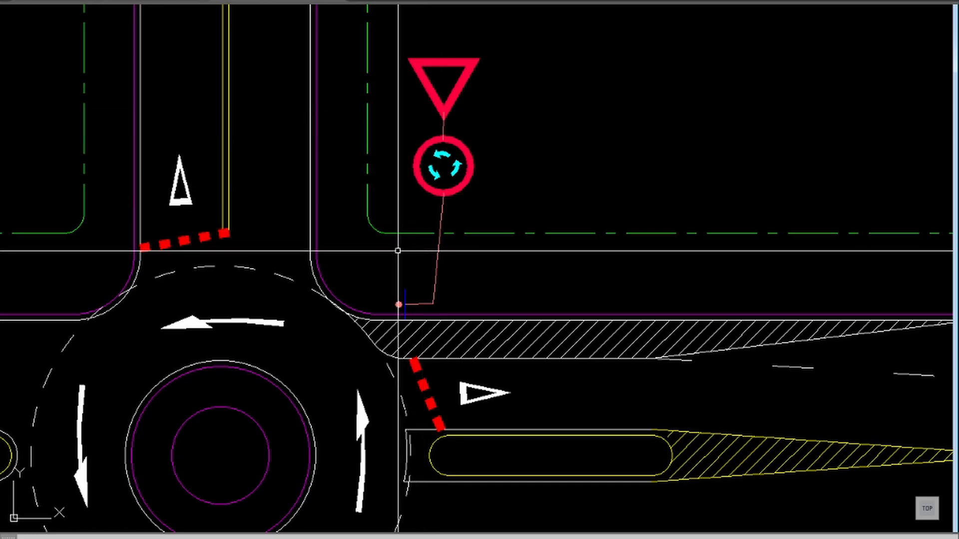
Step: Offset the arc at the roundabout's eastern edge outward along the eastern approach as a distance guide for the warning sign
{"action": "scroll", "coordinate": [404, 237], "scroll_direction": "down", "scroll_amount": 2}
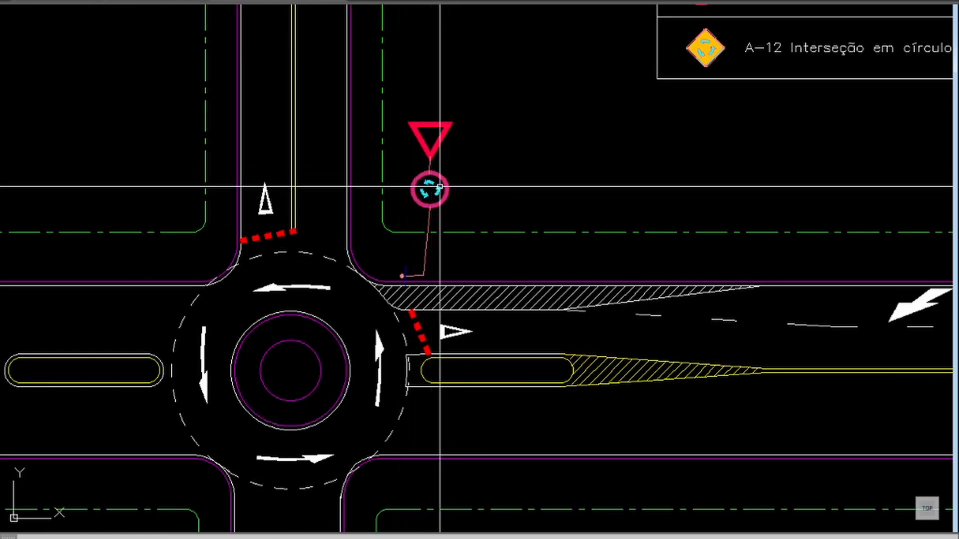
{"action": "scroll", "coordinate": [414, 178], "scroll_direction": "down", "scroll_amount": 1}
{"action": "scroll", "coordinate": [492, 114], "scroll_direction": "down", "scroll_amount": 1}
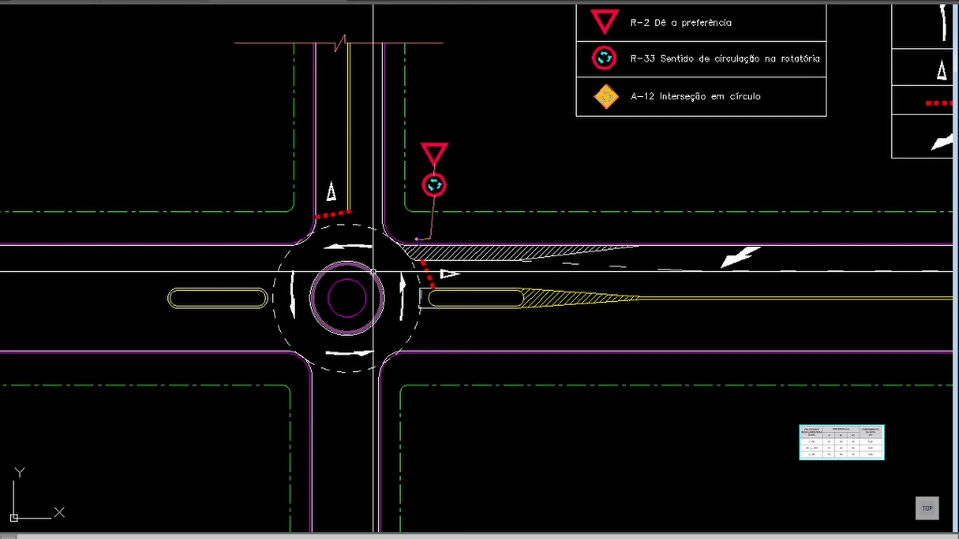
{"action": "mouse_move", "coordinate": [373, 273]}
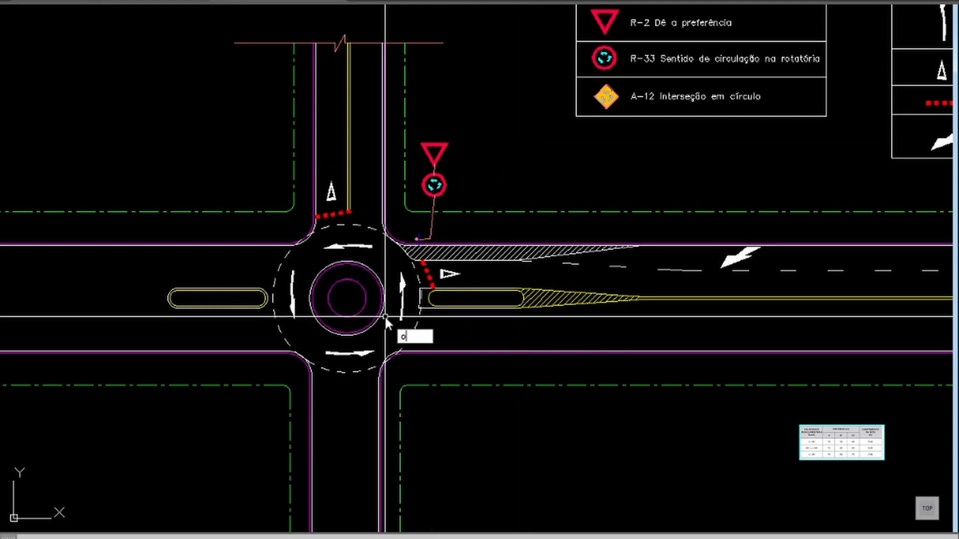
{"action": "key", "text": "Return"}
{"action": "key", "text": "Return"}
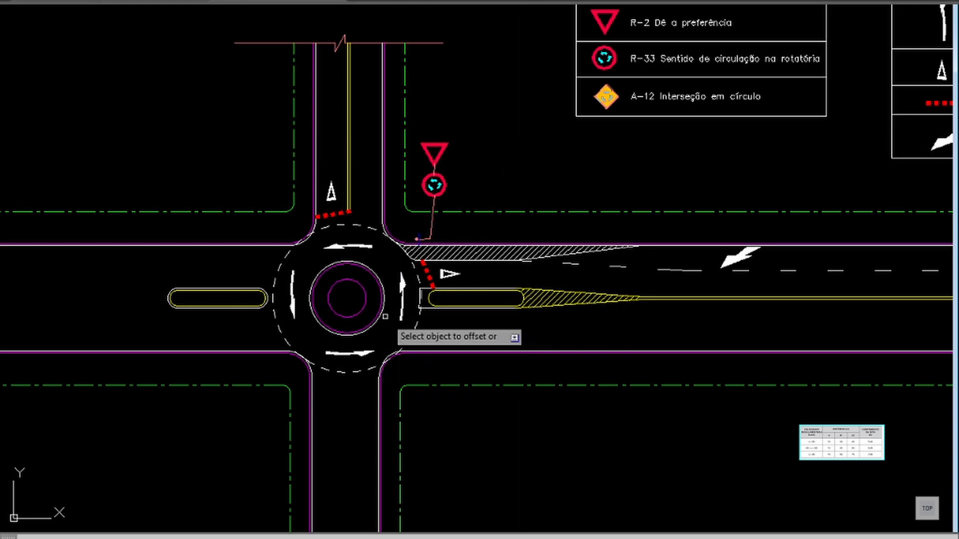
{"action": "left_click", "coordinate": [418, 323]}
{"action": "left_click", "coordinate": [462, 322]}
{"action": "left_click", "coordinate": [534, 301]}
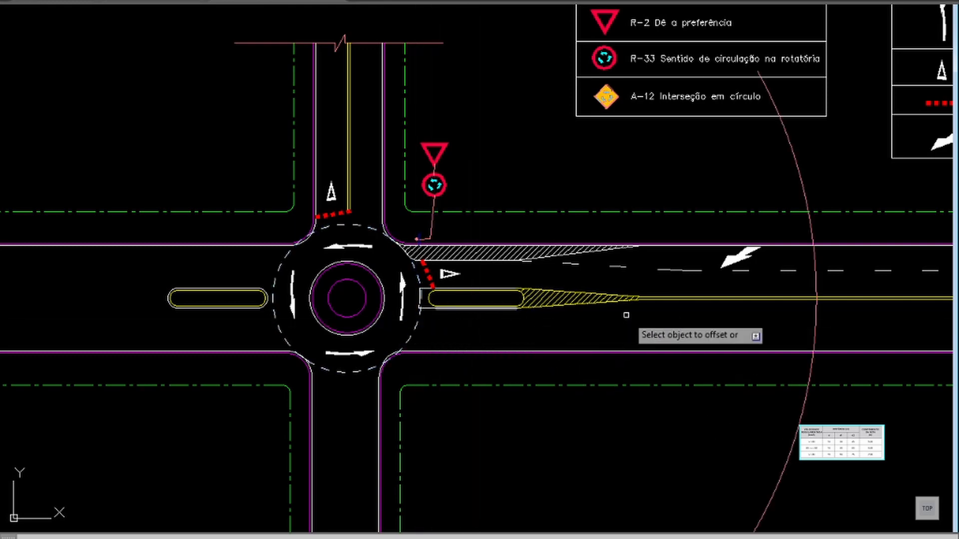
{"action": "key", "text": "Escape"}
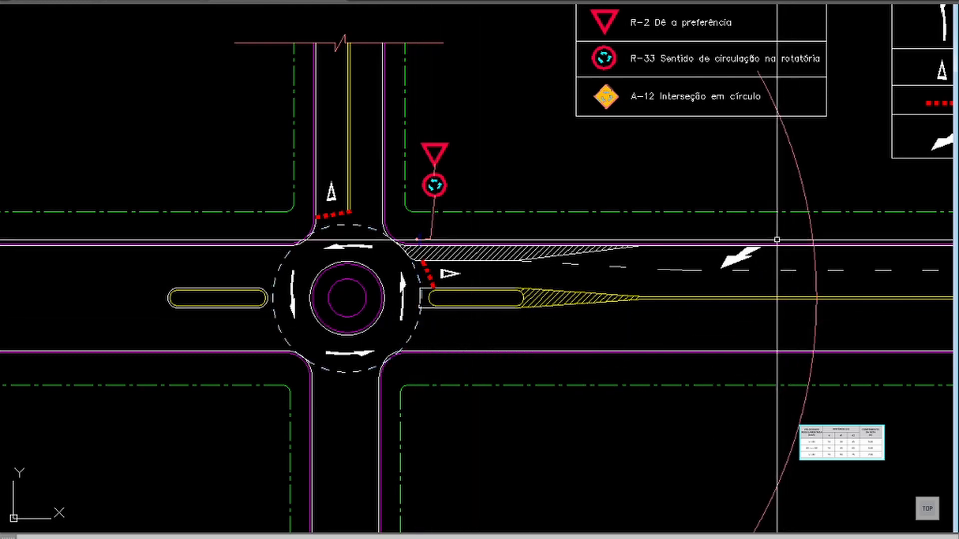
Step: Copy the A-12 sign symbol from the legend to just north of the eastern approach, slightly east of the offset arc
{"action": "middle_click_drag", "start_coordinate": [795, 251], "coordinate": [487, 330]}
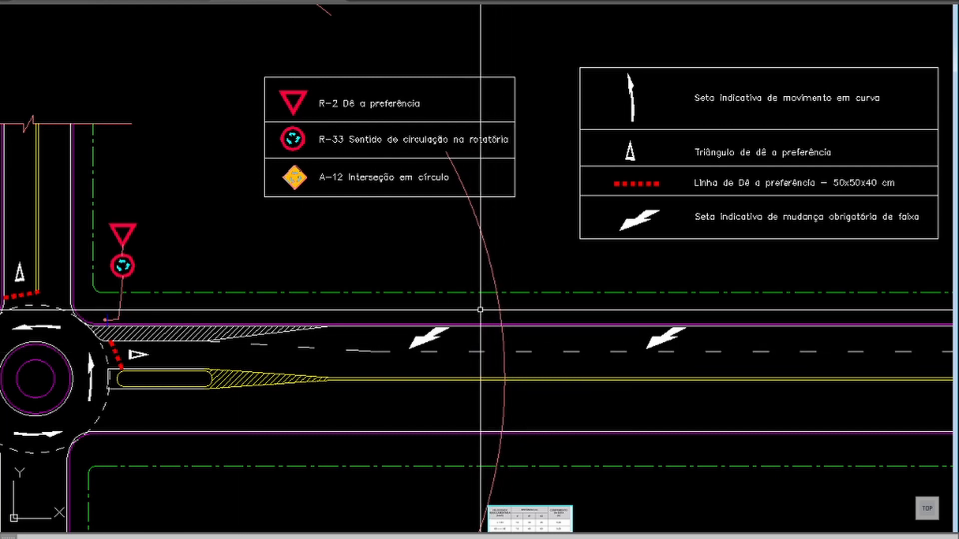
{"action": "type", "text": "co"}
{"action": "key", "text": "Return"}
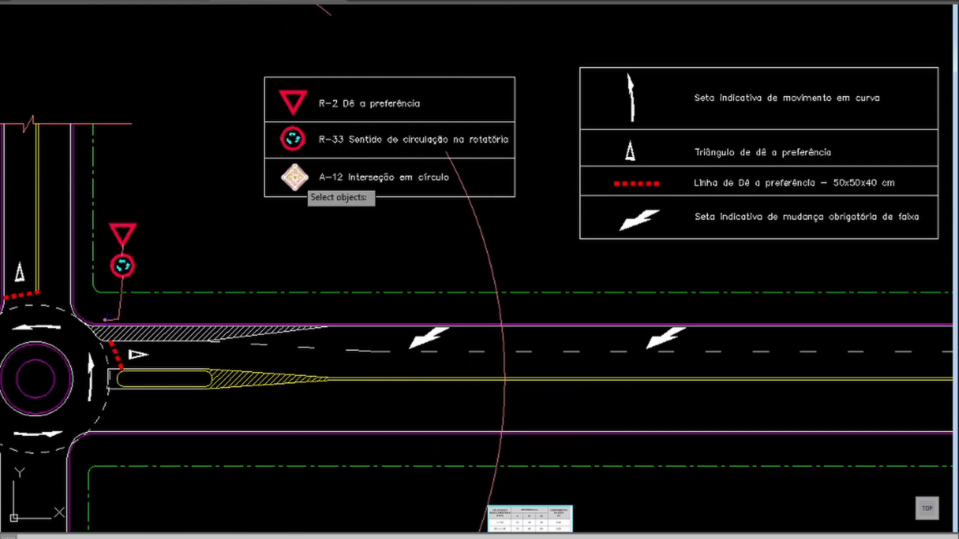
{"action": "left_click", "coordinate": [309, 172]}
{"action": "left_click", "coordinate": [295, 177]}
{"action": "key", "text": "Return"}
{"action": "left_click", "coordinate": [308, 182]}
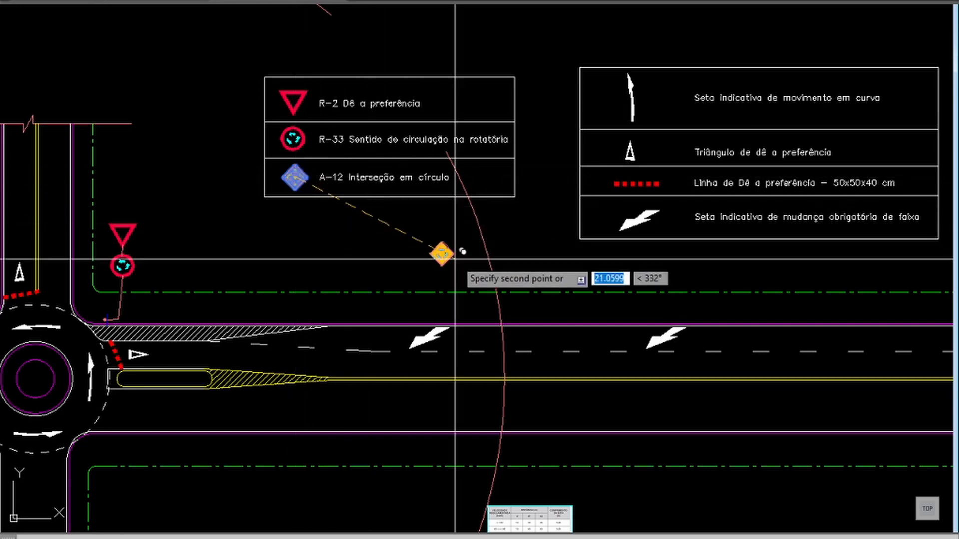
{"action": "left_click", "coordinate": [528, 277]}
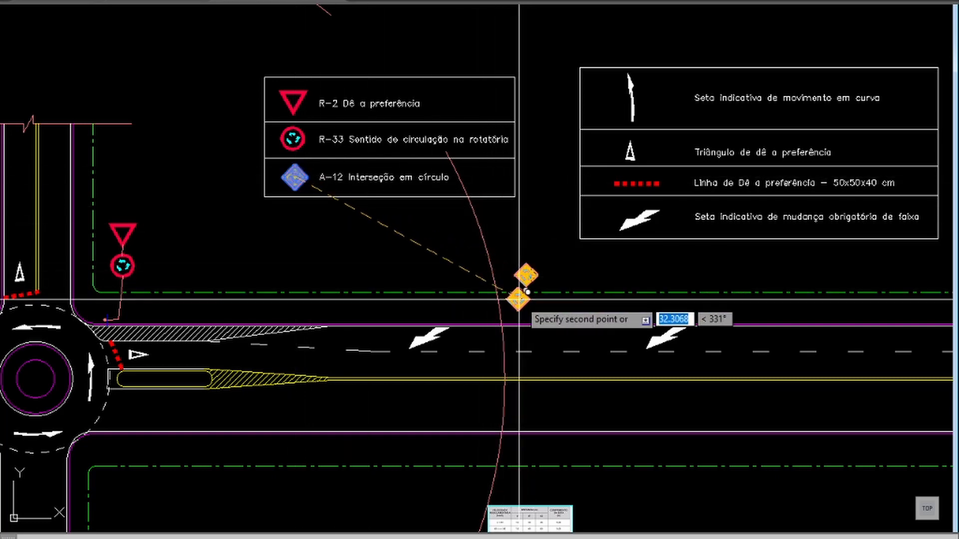
{"action": "key", "text": "Escape"}
Step: Copy the Baliza block from the roundabout's northeast corner to the sidewalk below the copied A-12 sign
{"action": "type", "text": "co"}
{"action": "key", "text": "Return"}
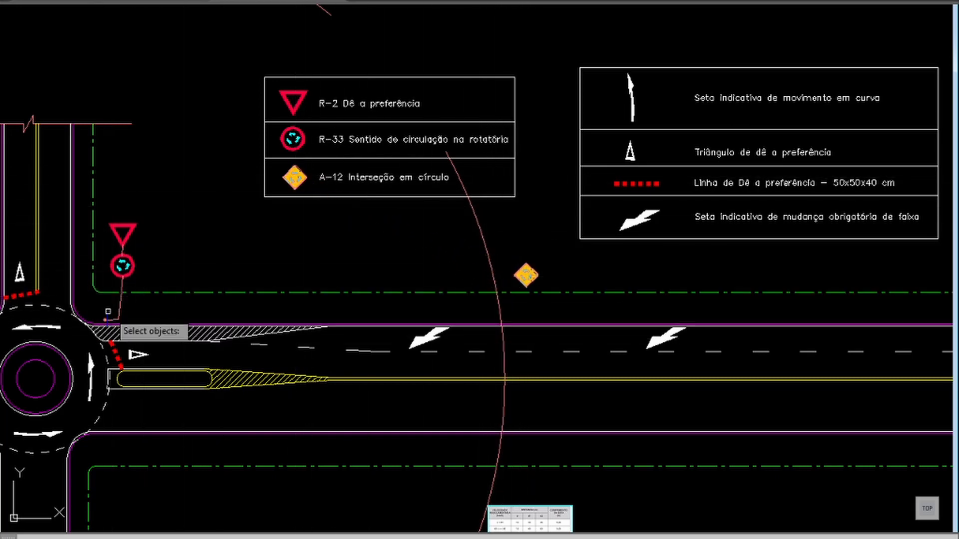
{"action": "left_click", "coordinate": [106, 316]}
{"action": "left_click", "coordinate": [274, 320]}
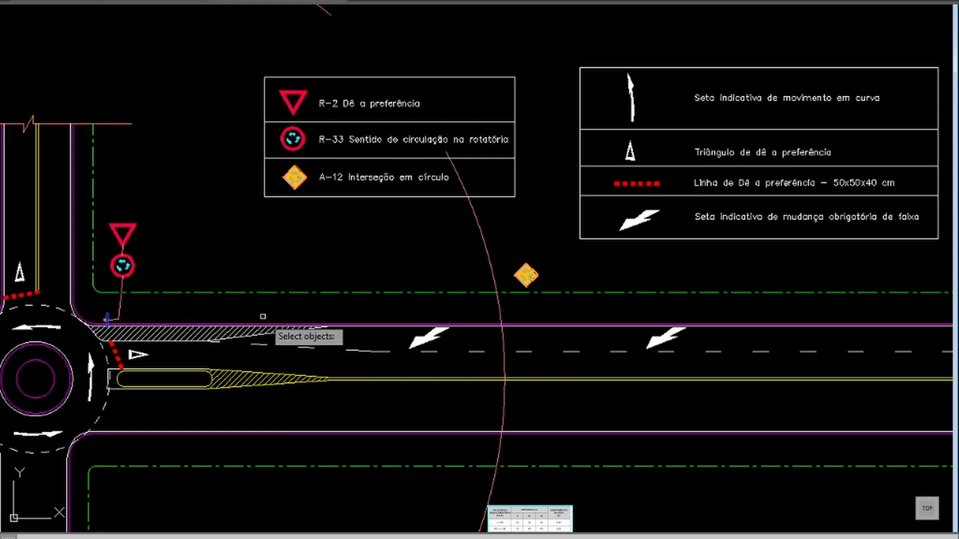
{"action": "key", "text": "Return"}
{"action": "left_click", "coordinate": [107, 318]}
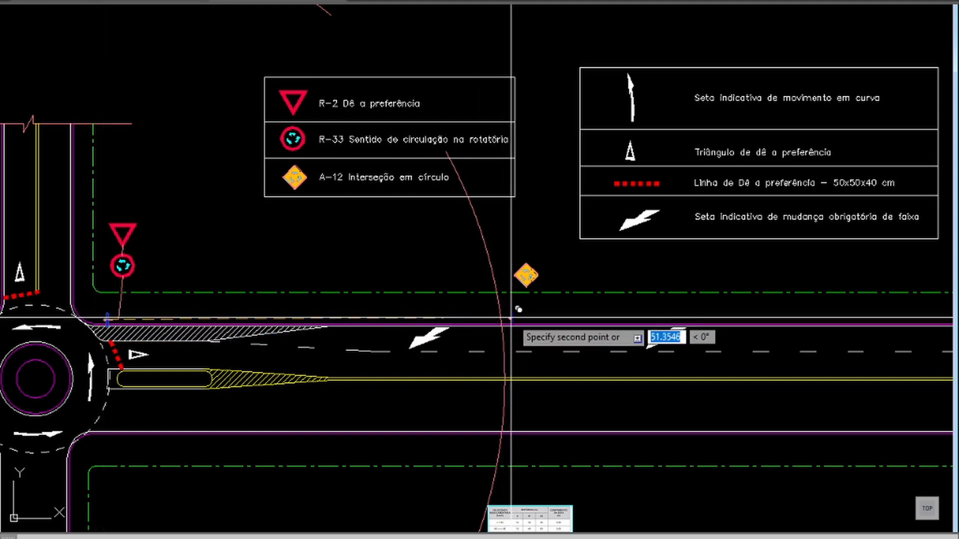
{"action": "left_click", "coordinate": [511, 319]}
{"action": "key", "text": "Escape"}
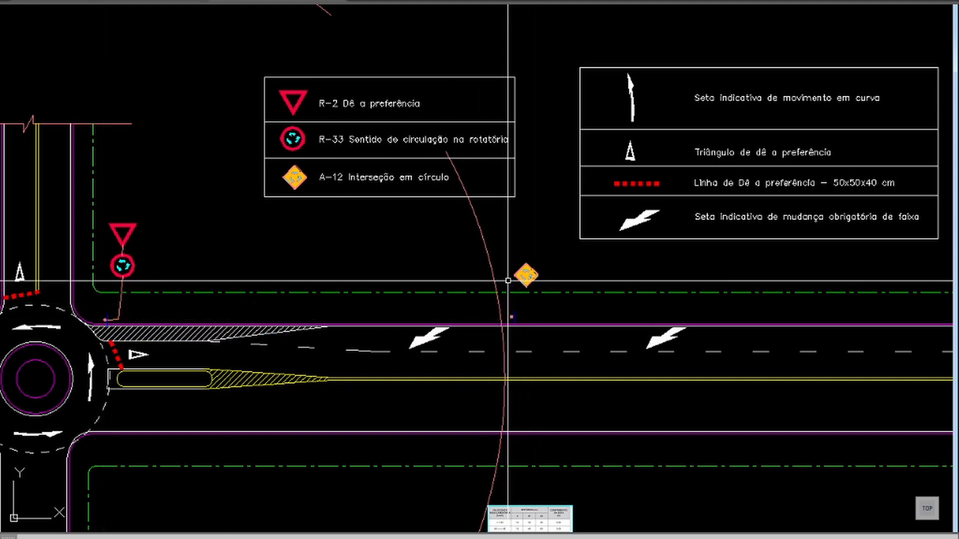
Step: Move the copied Baliza block westward along the sidewalk onto the offset guide arc
{"action": "type", "text": "z"}
{"action": "key", "text": "Return"}
{"action": "left_click", "coordinate": [626, 218]}
{"action": "left_click", "coordinate": [446, 377]}
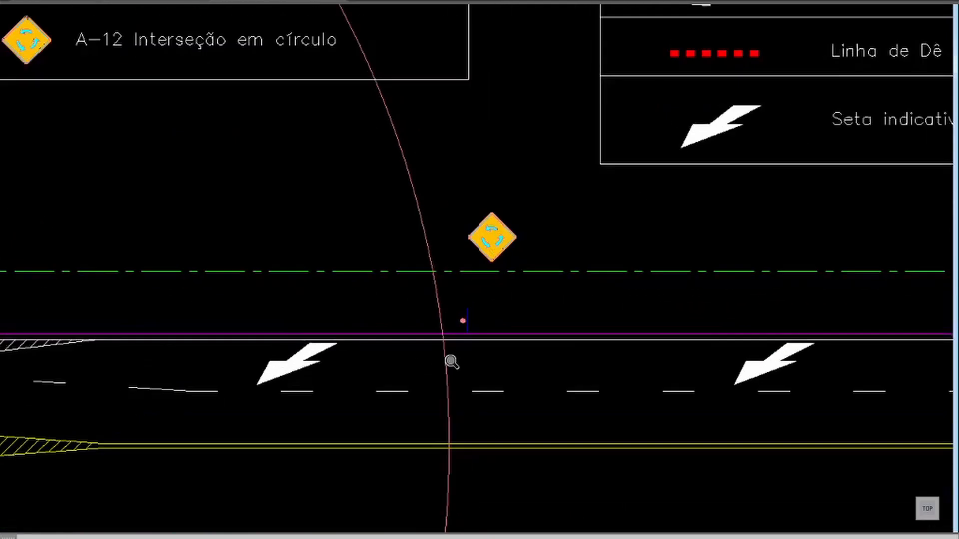
{"action": "type", "text": "m"}
{"action": "key", "text": "Return"}
{"action": "left_click", "coordinate": [432, 316]}
{"action": "left_click", "coordinate": [398, 329]}
{"action": "key", "text": "Return"}
{"action": "left_click", "coordinate": [479, 319]}
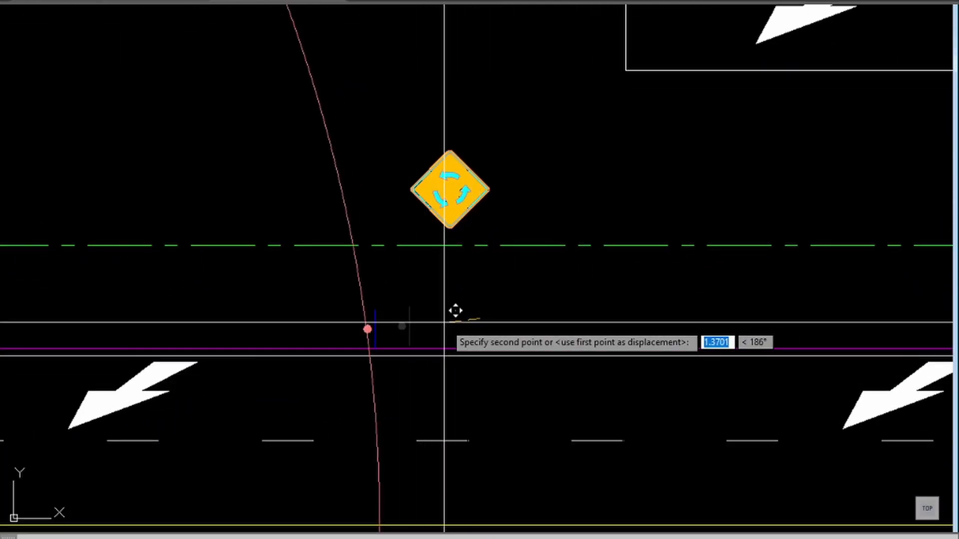
{"action": "left_click", "coordinate": [441, 323]}
{"action": "type", "text": "pl"}
{"action": "key", "text": "Return"}
{"action": "type", "text": "miod"}
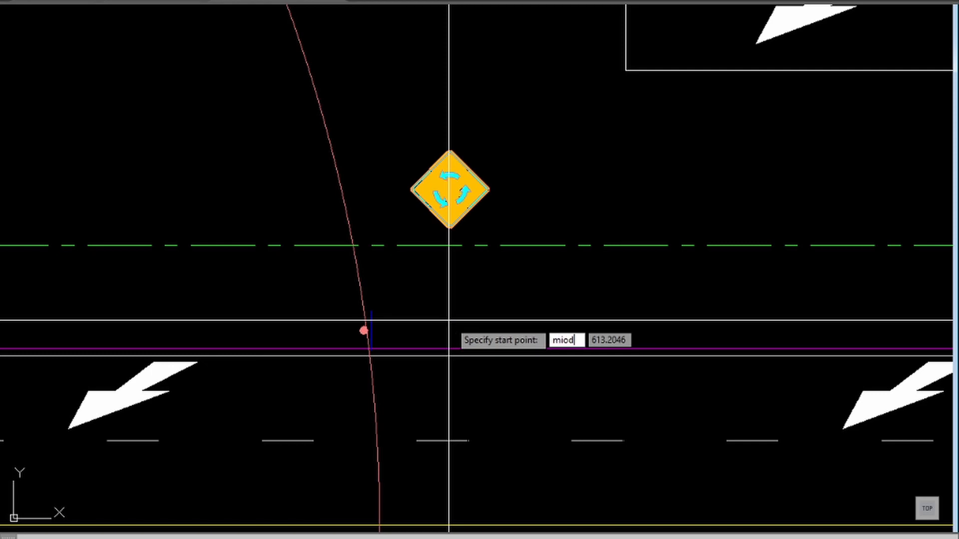
{"action": "key", "text": "Return"}
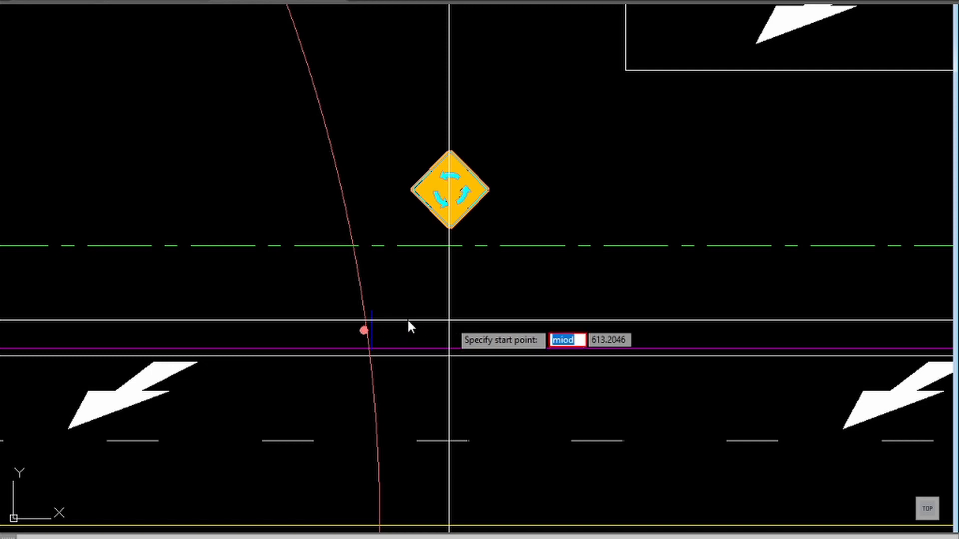
{"action": "key", "text": "Escape"}
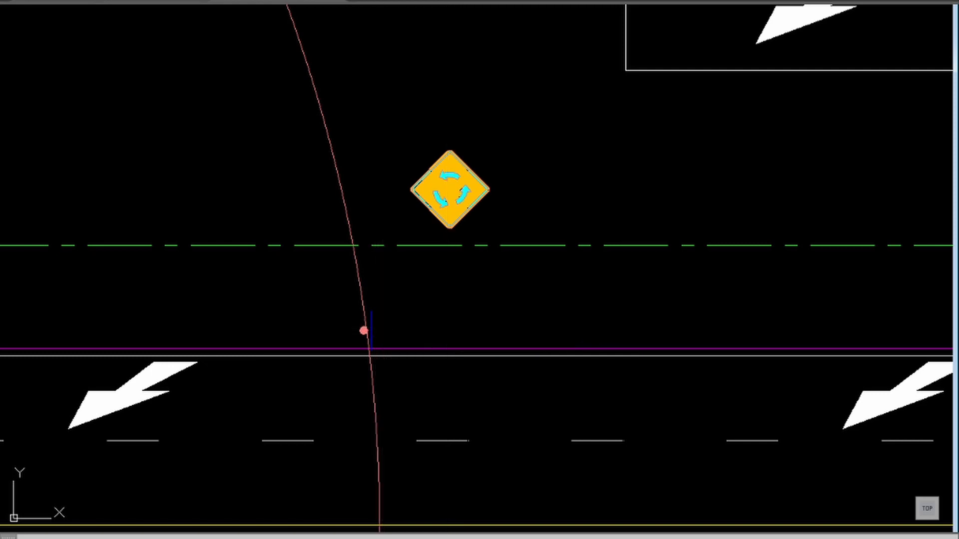
Step: Draw a two-segment polyline leader from the midpoint of the copied Baliza's blue line to the lower tip of the A-12 sign
{"action": "key", "text": "Return"}
{"action": "type", "text": "mid"}
{"action": "key", "text": "Return"}
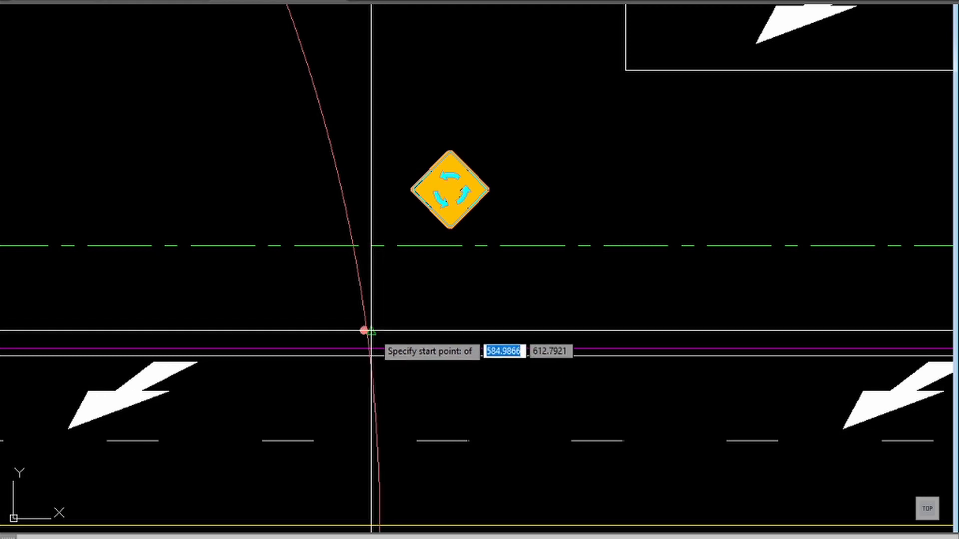
{"action": "left_click", "coordinate": [371, 330]}
{"action": "left_click", "coordinate": [412, 330]}
{"action": "left_click", "coordinate": [448, 226]}
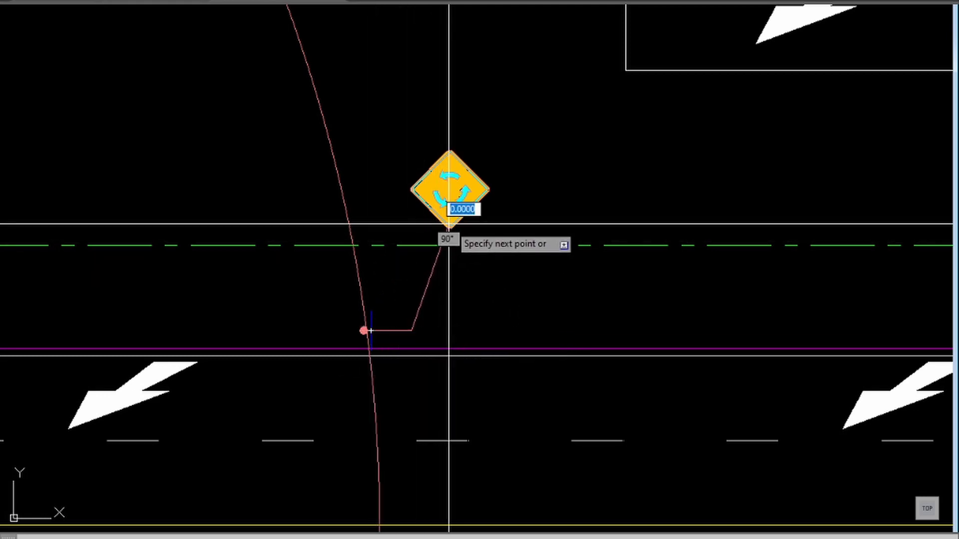
{"action": "right_click", "coordinate": [453, 224]}
{"action": "key", "text": "Escape"}
{"action": "key", "text": "Escape"}
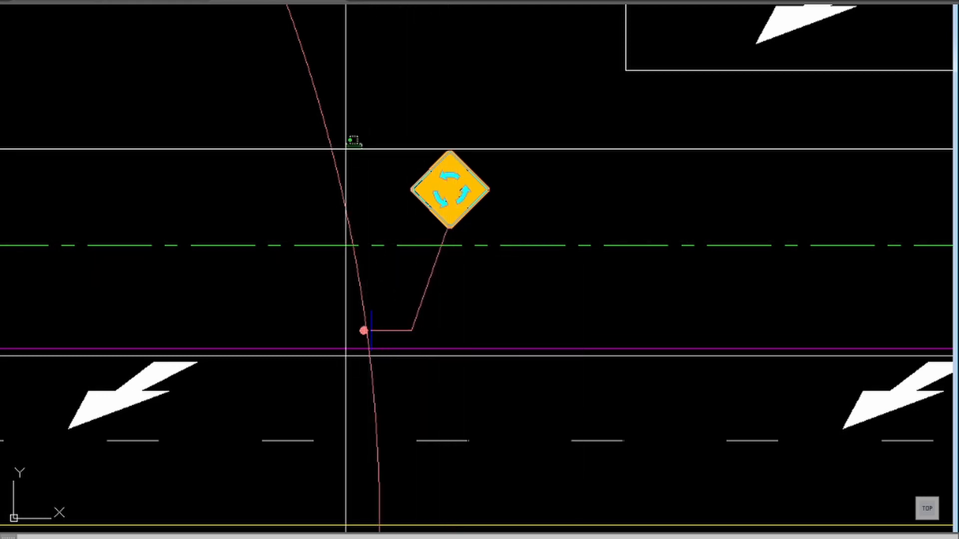
Step: Examine the vertical signs and road markings along the eastern approach, from the roundabout to the A-12 sign and beyond
{"action": "scroll", "coordinate": [314, 160], "scroll_direction": "down", "scroll_amount": 6}
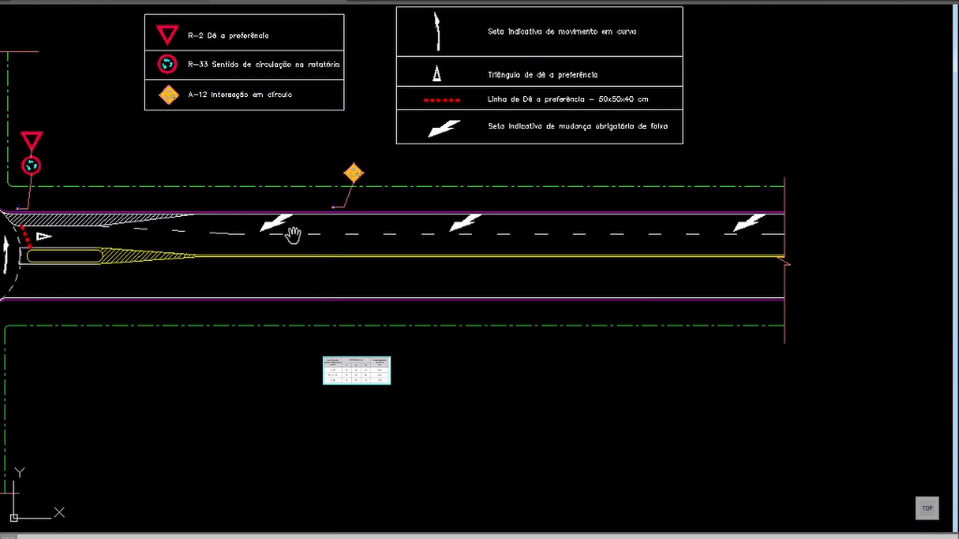
{"action": "middle_click_drag", "start_coordinate": [324, 266], "coordinate": [548, 271]}
{"action": "middle_click_drag", "start_coordinate": [284, 296], "coordinate": [363, 298]}
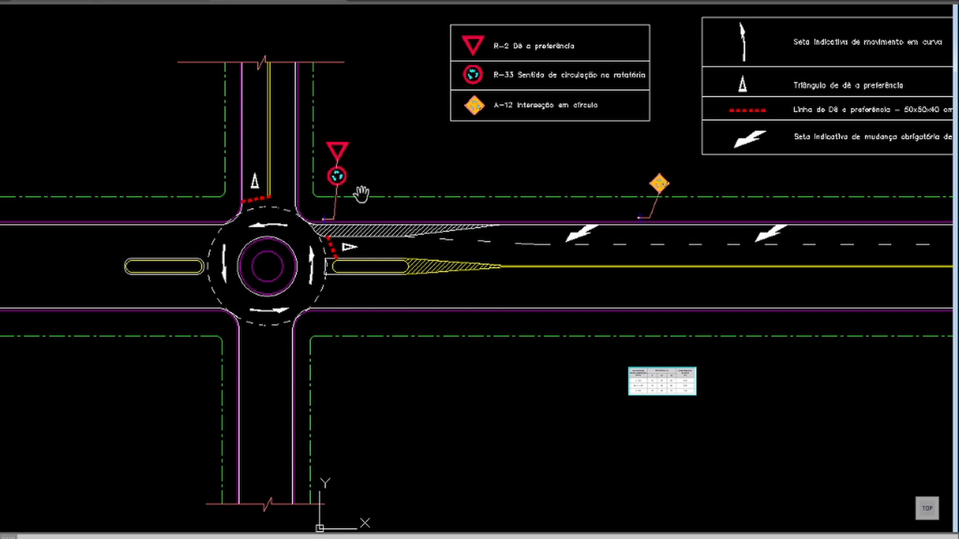
{"action": "left_click", "coordinate": [335, 259]}
{"action": "scroll", "coordinate": [657, 178], "scroll_direction": "up", "scroll_amount": 6}
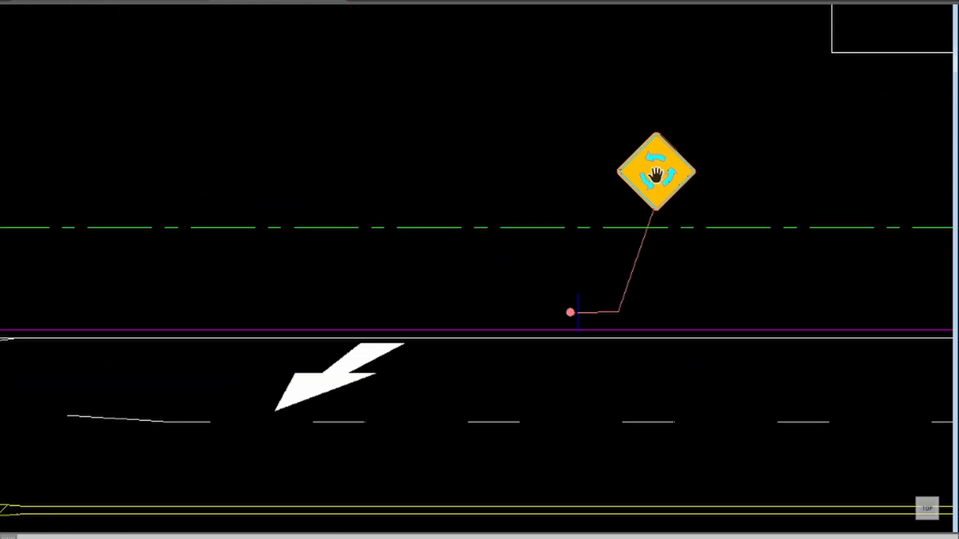
{"action": "scroll", "coordinate": [655, 175], "scroll_direction": "down", "scroll_amount": 7}
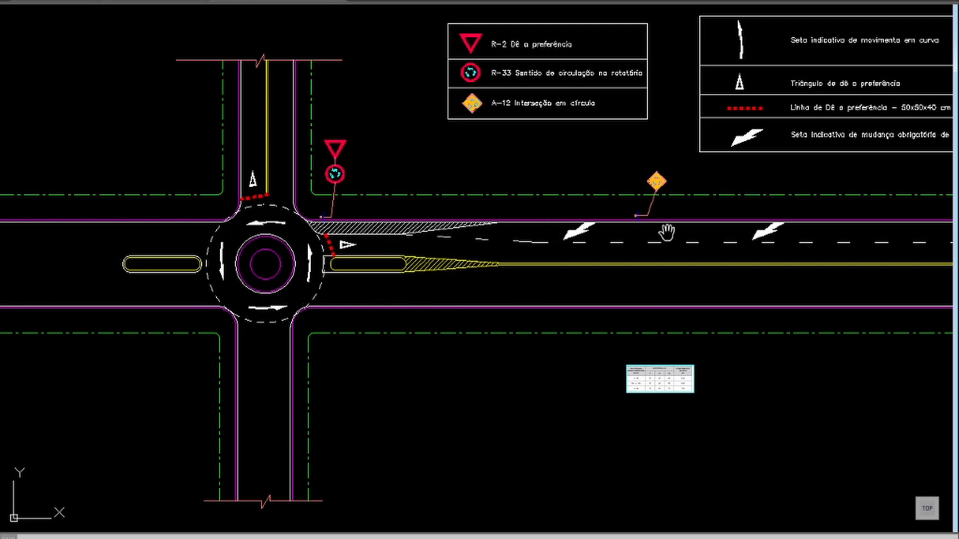
{"action": "left_click_drag", "start_coordinate": [681, 269], "coordinate": [488, 271]}
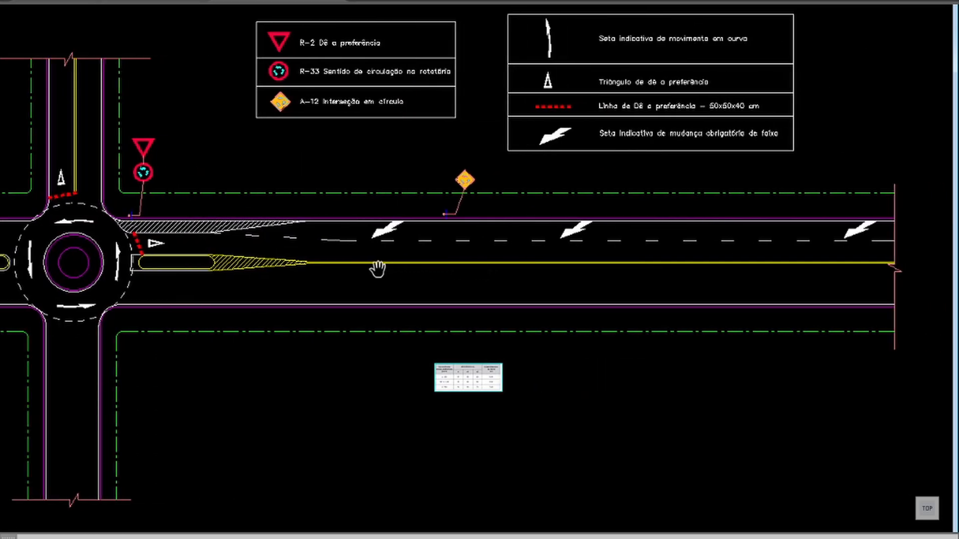
{"action": "left_click_drag", "start_coordinate": [377, 270], "coordinate": [507, 270]}
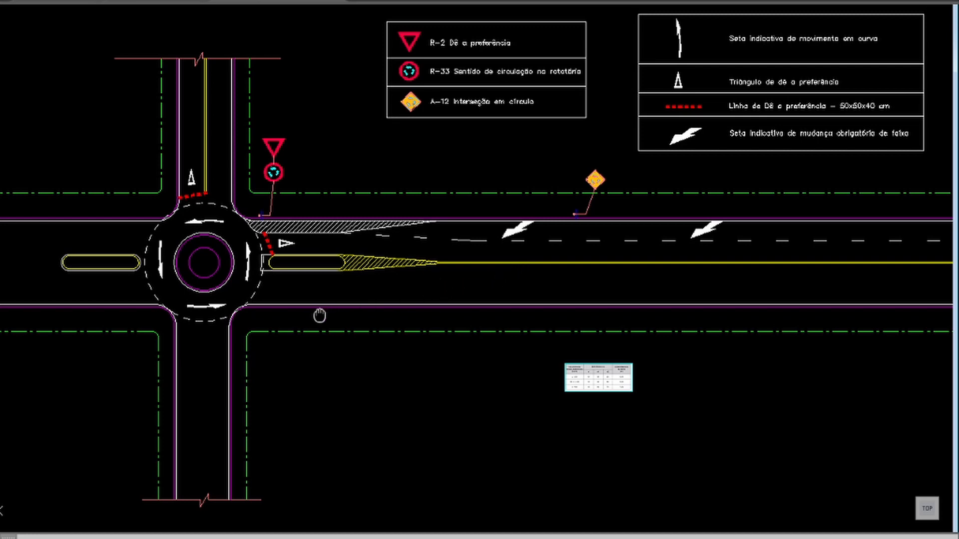
{"action": "left_click_drag", "start_coordinate": [319, 315], "coordinate": [509, 310]}
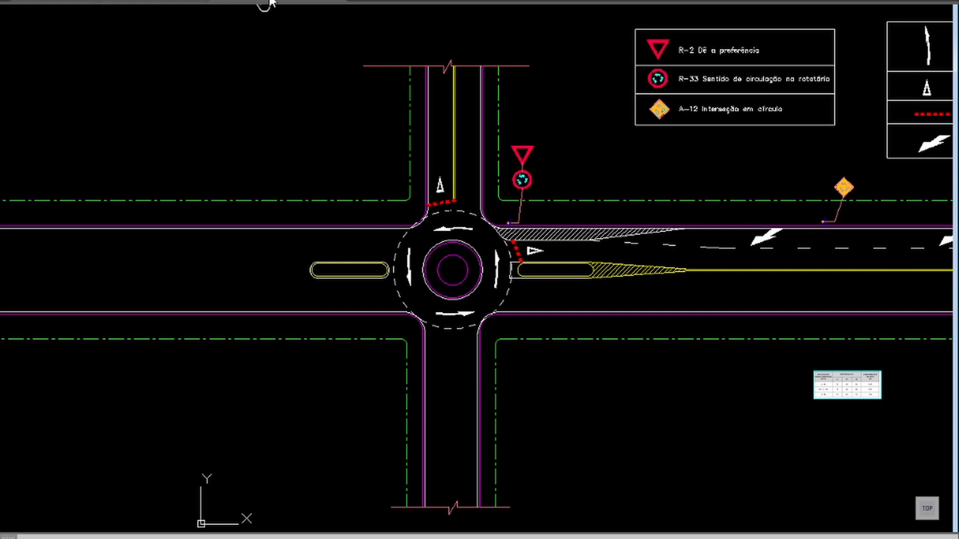
Step: Switch to the Base-vídeo-07-Sin drawing and inspect the signs, markings and dimensions on all approaches to the roundabout
{"action": "left_click", "coordinate": [173, 1]}
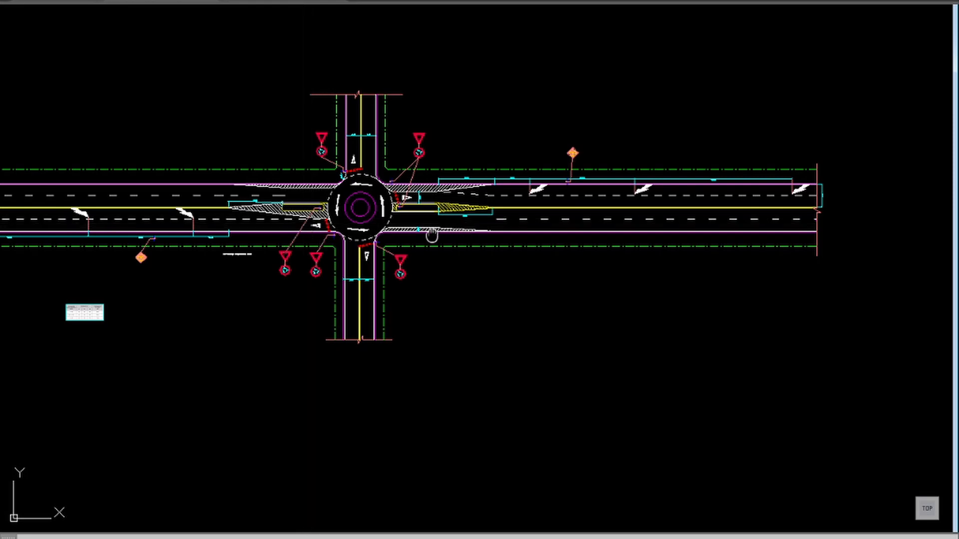
{"action": "middle_click_drag", "start_coordinate": [432, 235], "coordinate": [601, 261]}
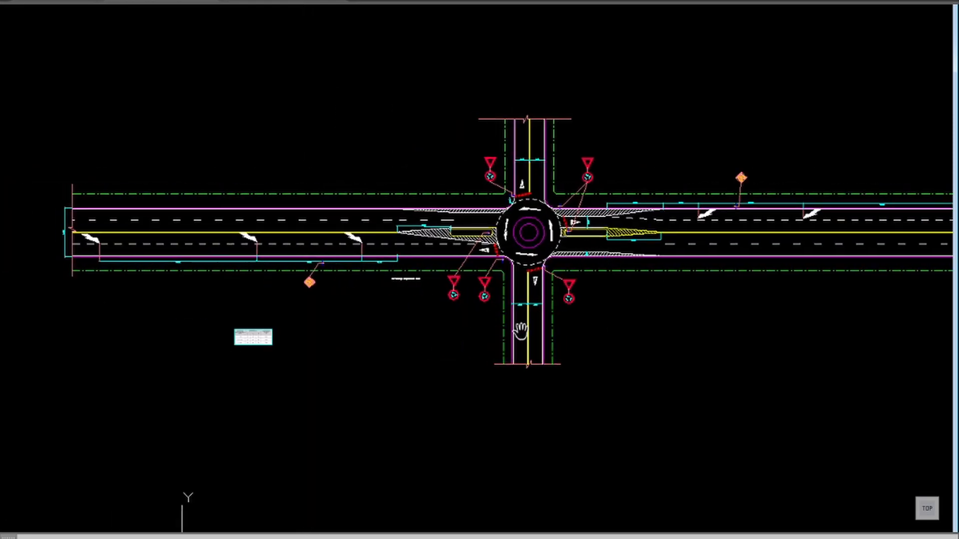
{"action": "scroll", "coordinate": [607, 227], "scroll_direction": "up", "scroll_amount": 5}
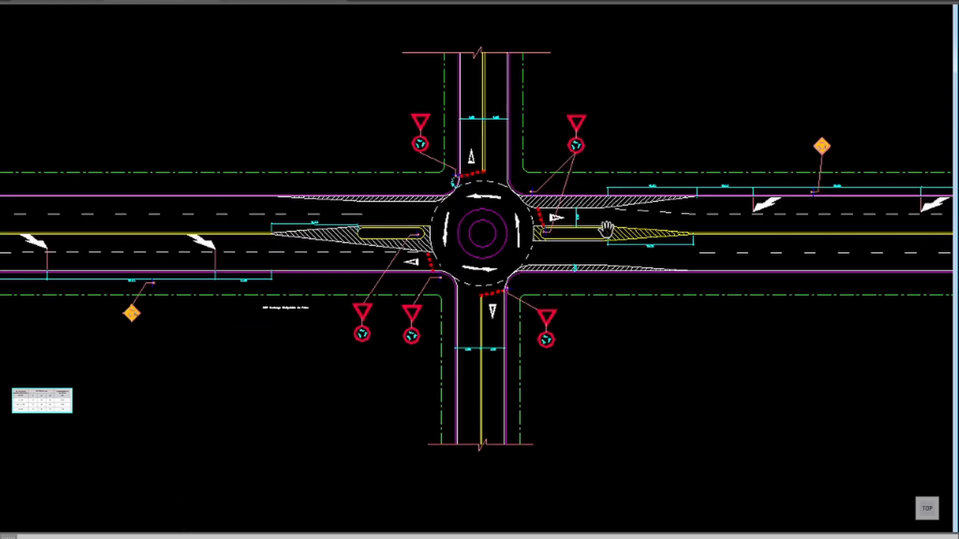